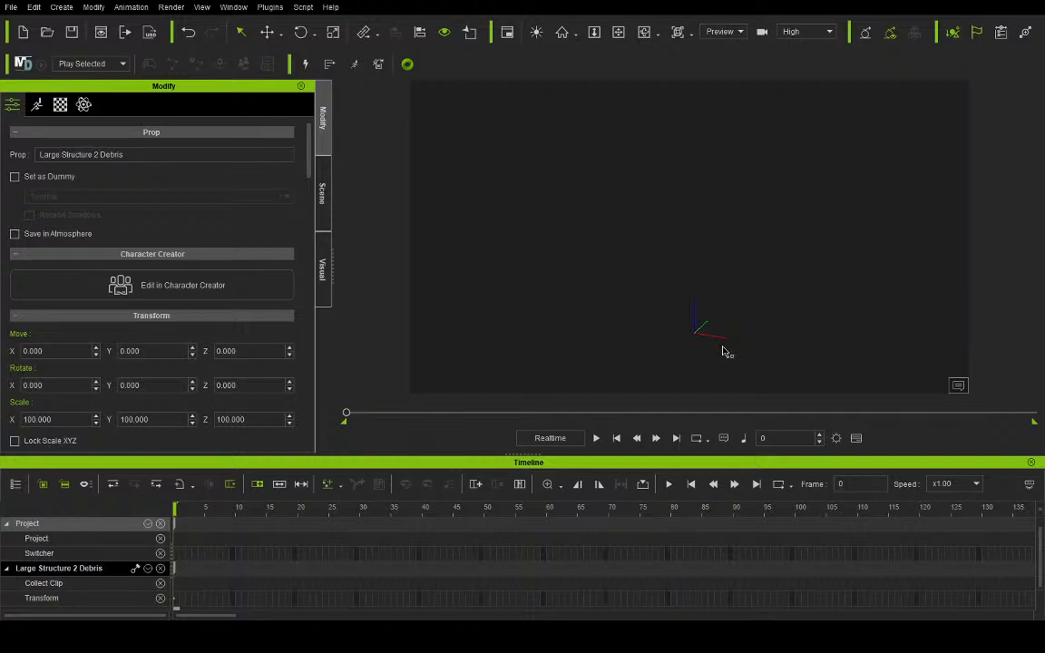
# Step: Frame and orbit around the Large Structure 2 Debris prop, and delete it from the scene
pyautogui.moveTo(723, 352); pyautogui.dragTo(707, 318, button='right')
pyautogui.click(322, 193)
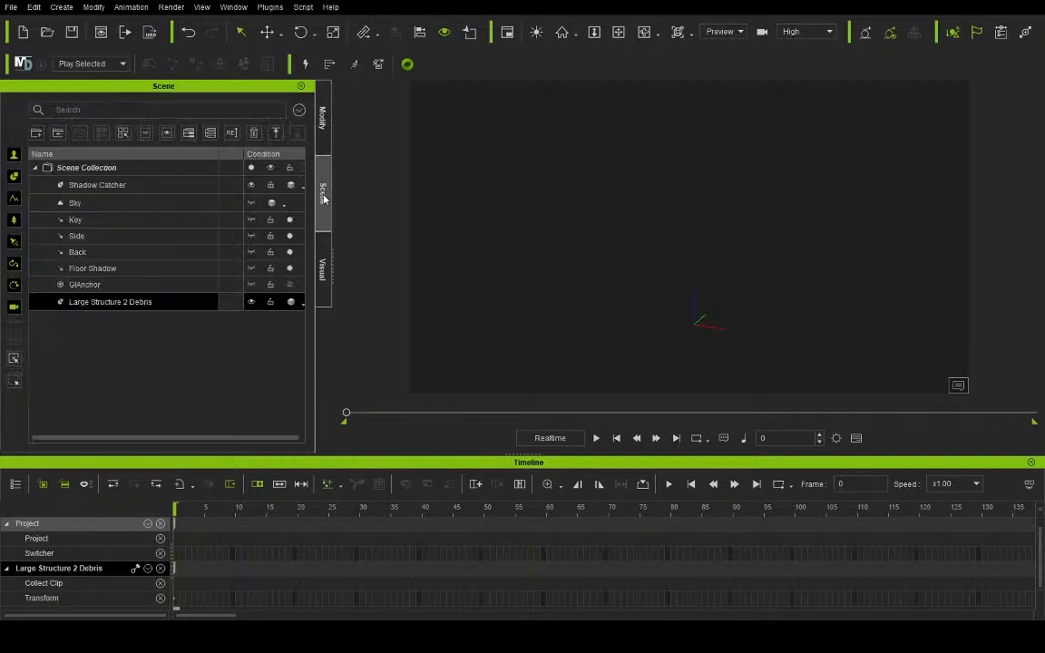
pyautogui.click(175, 302)
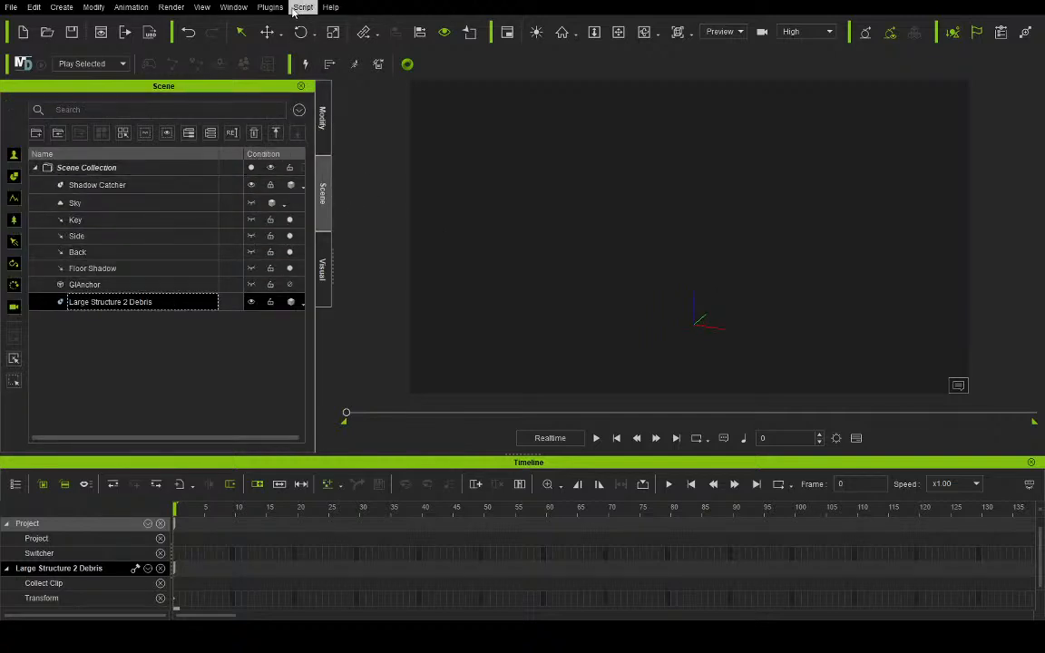
pyautogui.click(268, 35)
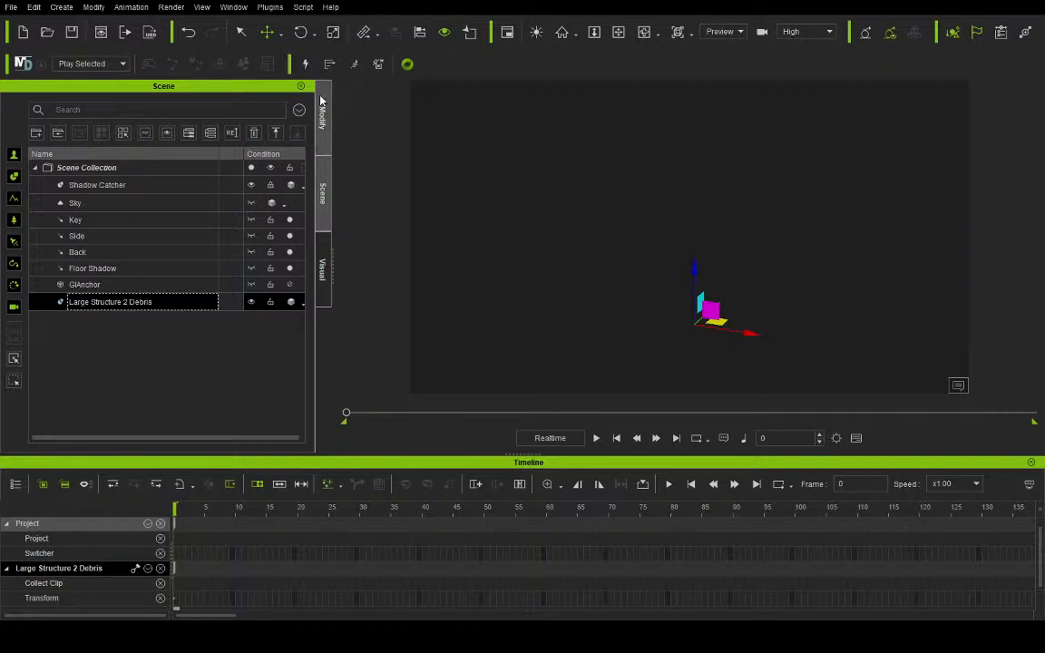
pyautogui.click(332, 35)
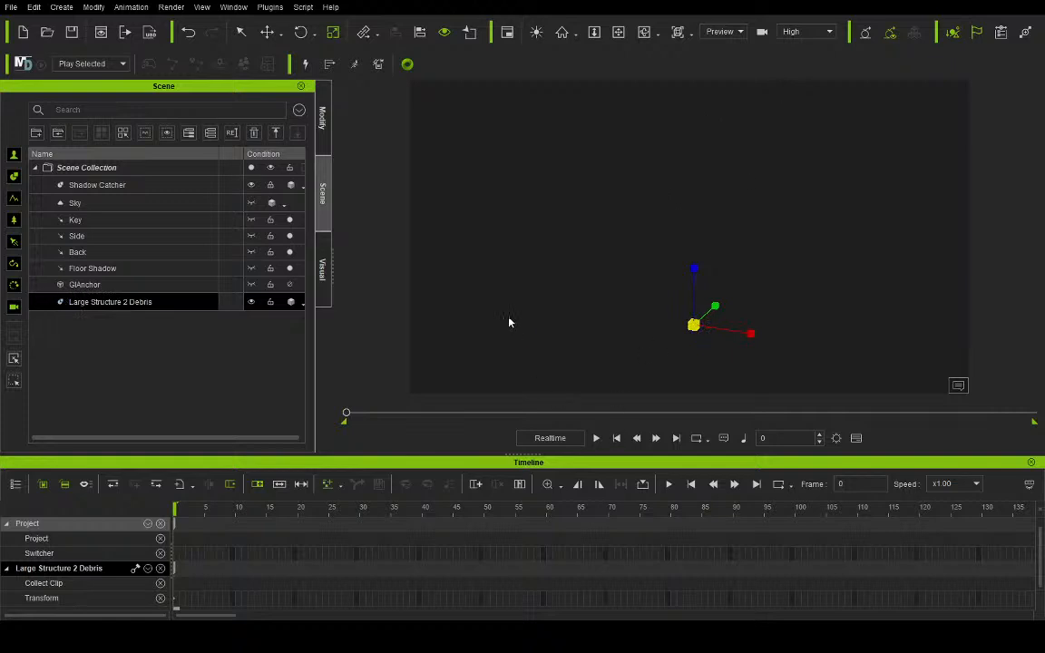
pyautogui.press('f')
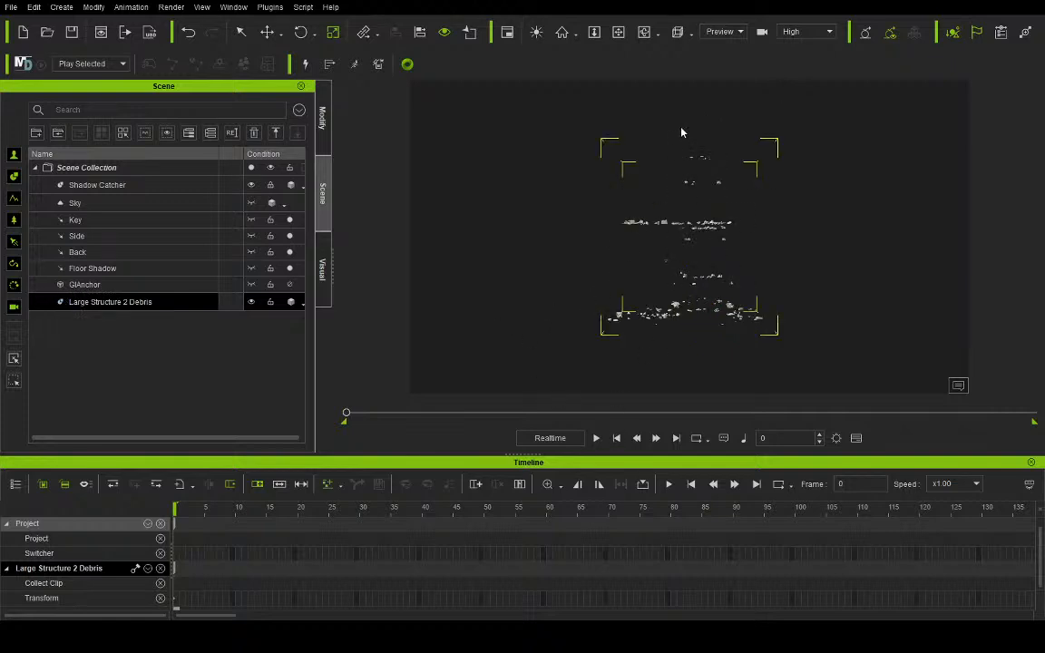
pyautogui.click(644, 32)
pyautogui.moveTo(667, 166); pyautogui.dragTo(634, 254)
pyautogui.scroll(-5, 634, 254)
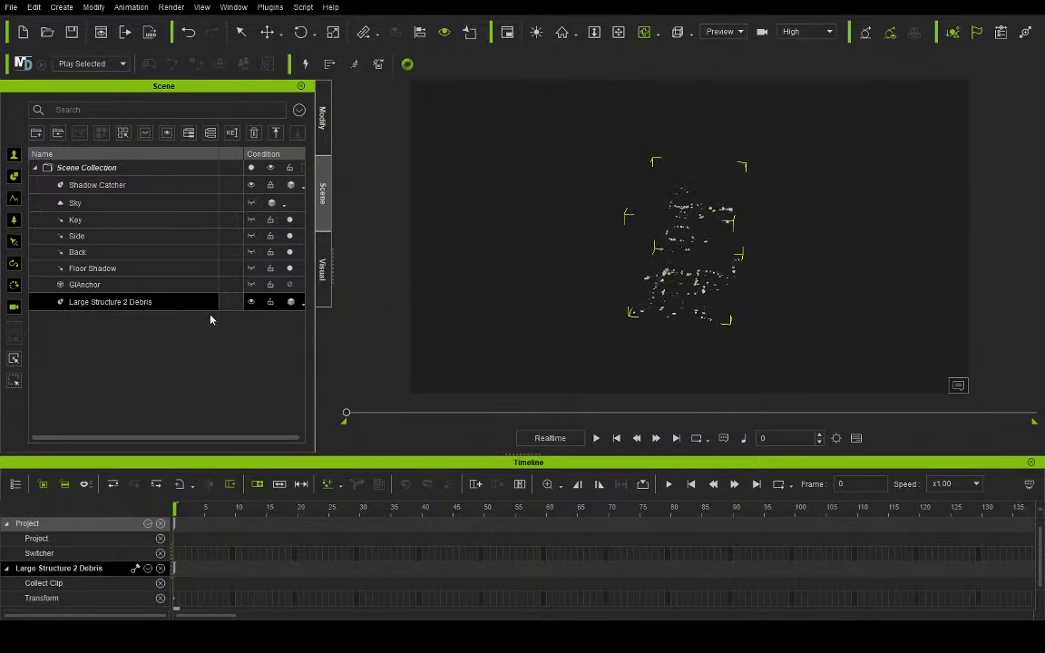
pyautogui.press('Delete')
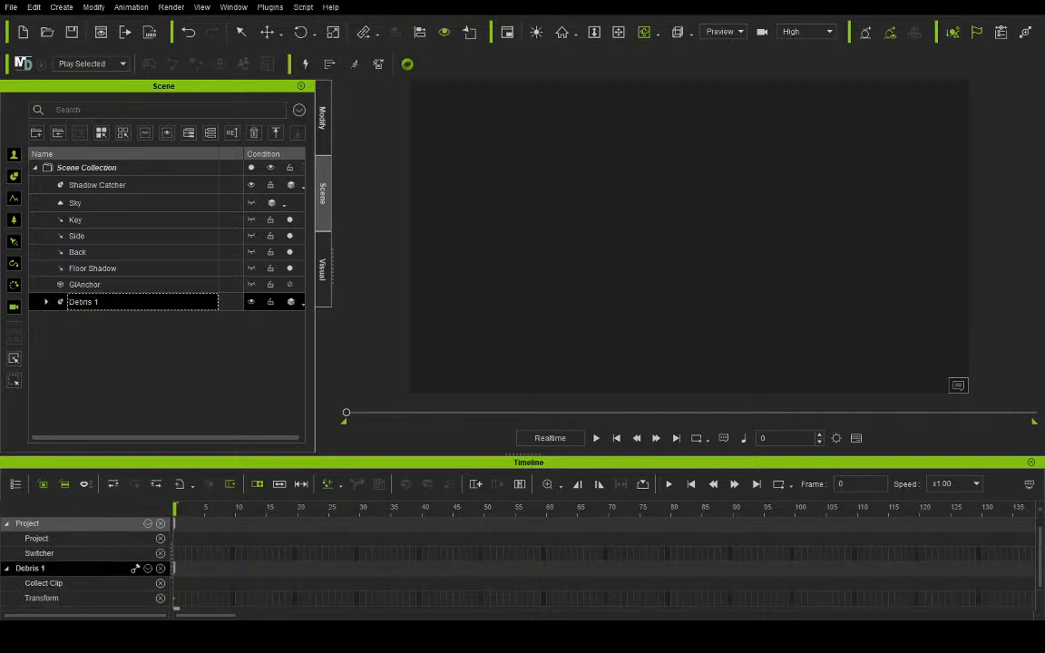
# Step: Set the Debris 1 prop's X position to 0
pyautogui.click(322, 118)
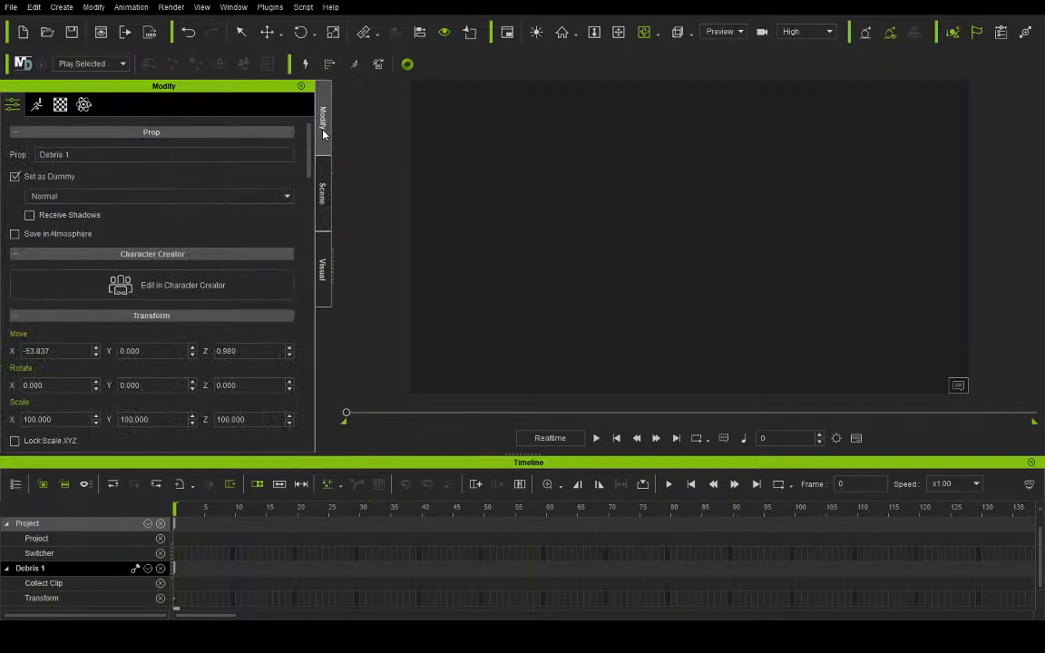
pyautogui.moveTo(72, 354); pyautogui.dragTo(23, 351)
pyautogui.write('0')
pyautogui.press('Tab')
pyautogui.press('Tab')
pyautogui.click(67, 352)
pyautogui.press('Home')
# Step: Play the physics simulation of the Debris 1 tiles and stop it
pyautogui.moveTo(560, 165); pyautogui.dragTo(551, 396)
pyautogui.scroll(7, 634, 254)
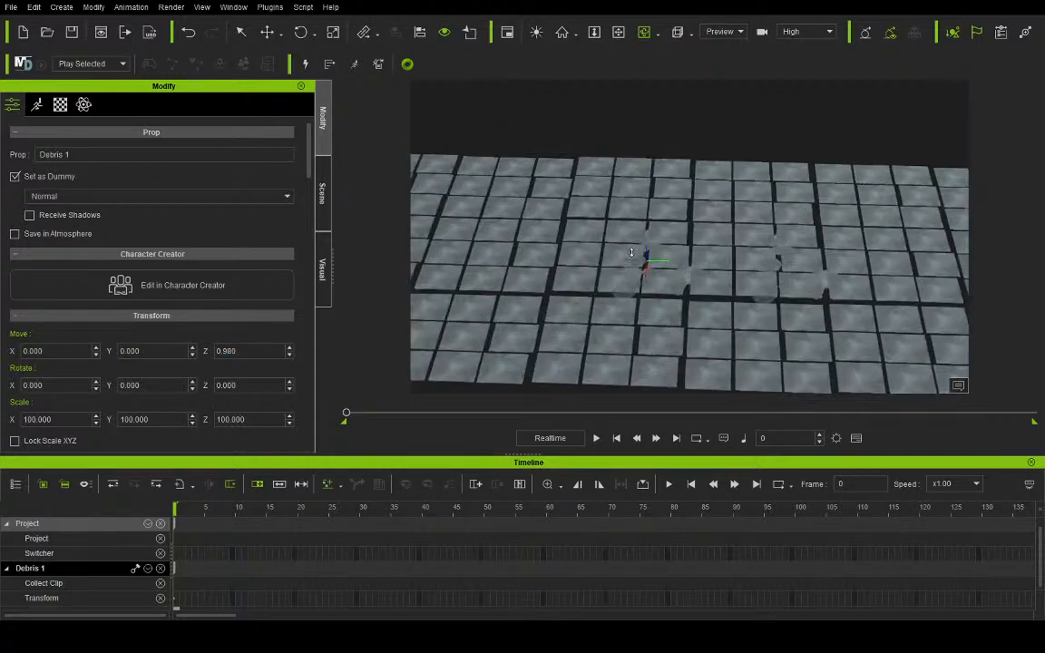
pyautogui.scroll(-2, 630, 254)
pyautogui.moveTo(628, 257); pyautogui.dragTo(611, 418)
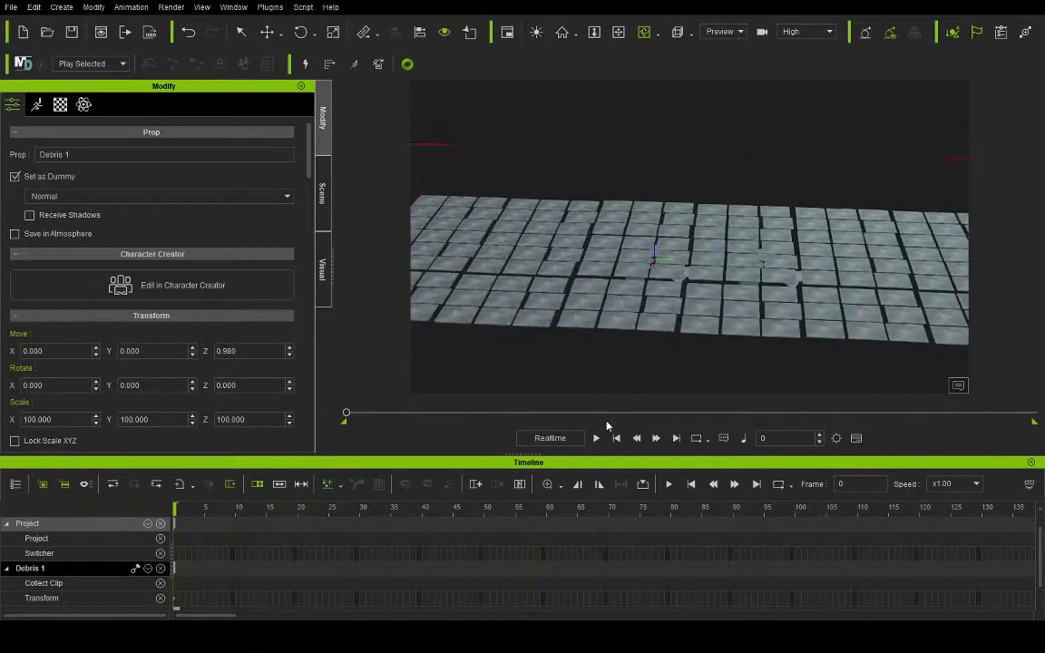
pyautogui.click(596, 438)
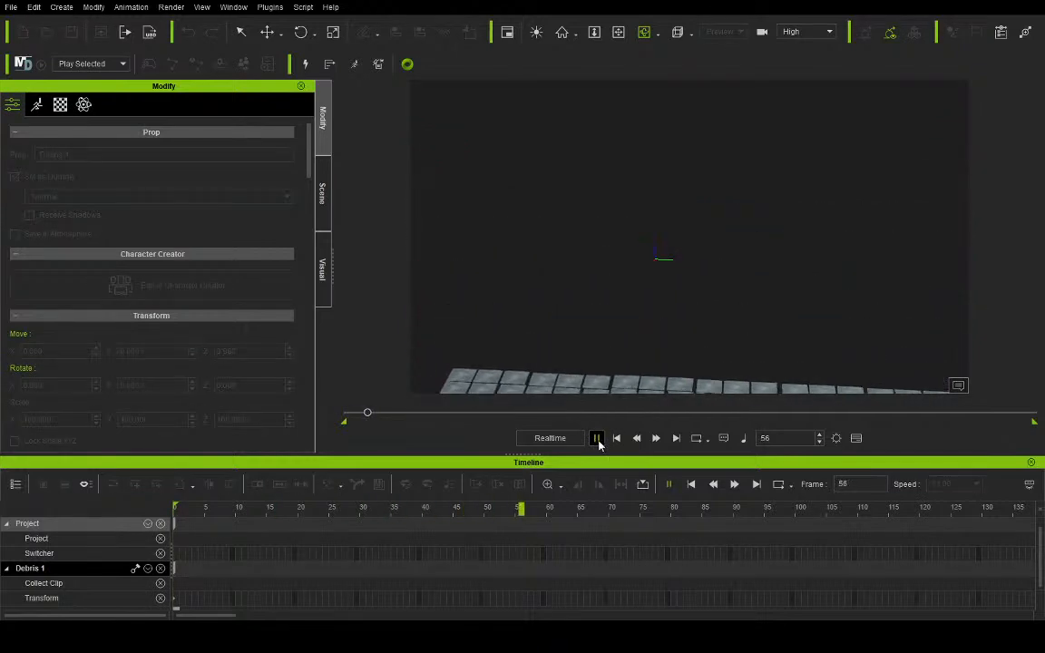
pyautogui.click(596, 439)
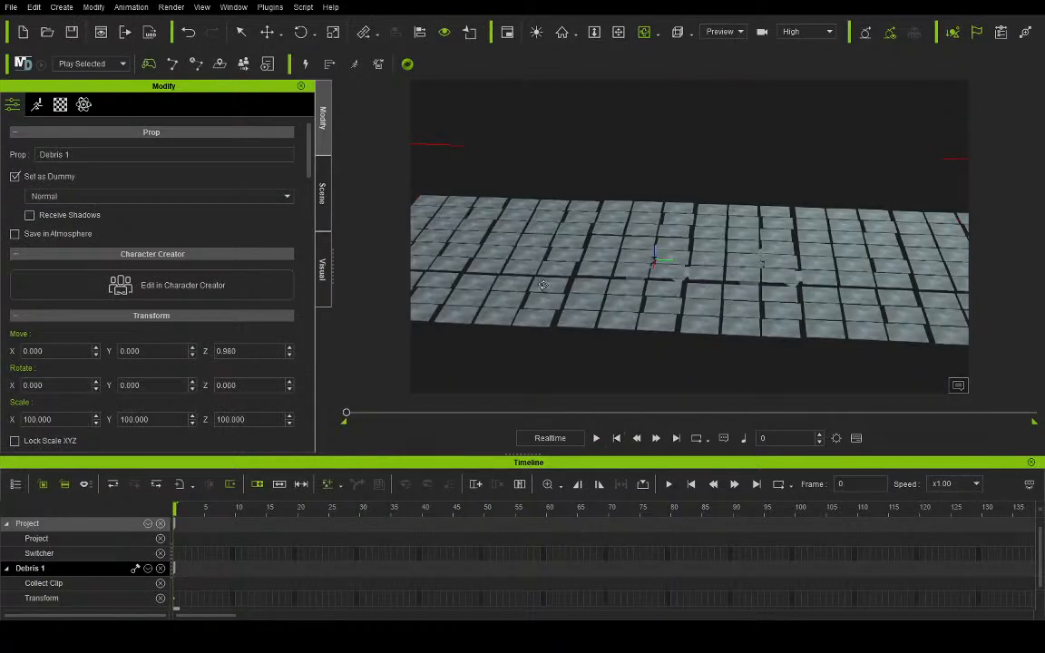
# Step: Delete the Debris 1 and Arches Debris props from the scene
pyautogui.press('Delete')
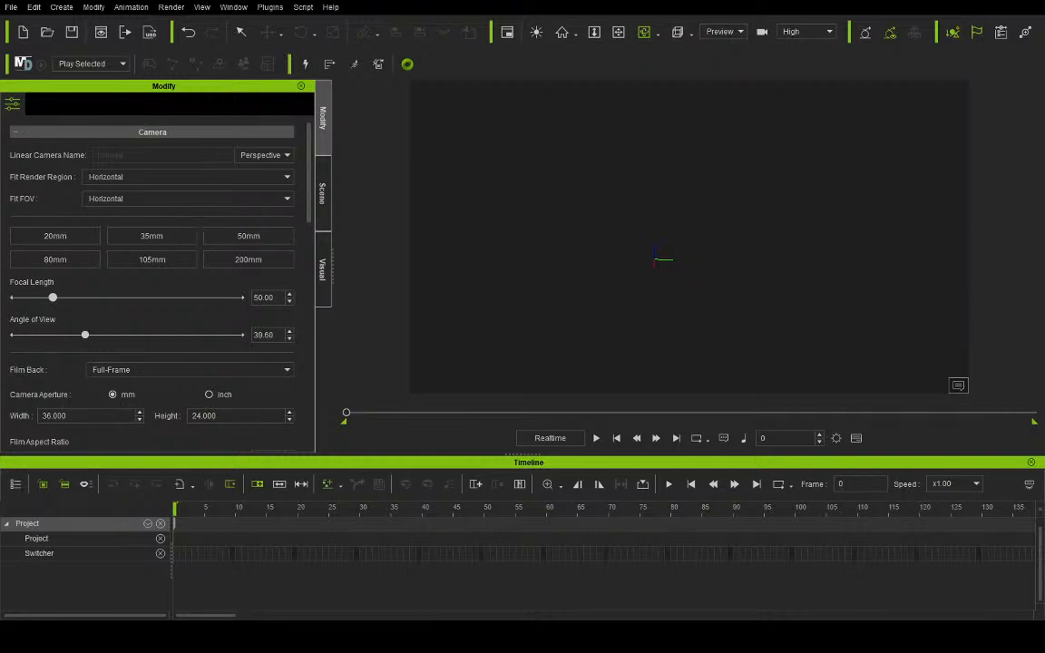
pyautogui.hotkey('ctrl', 'z')
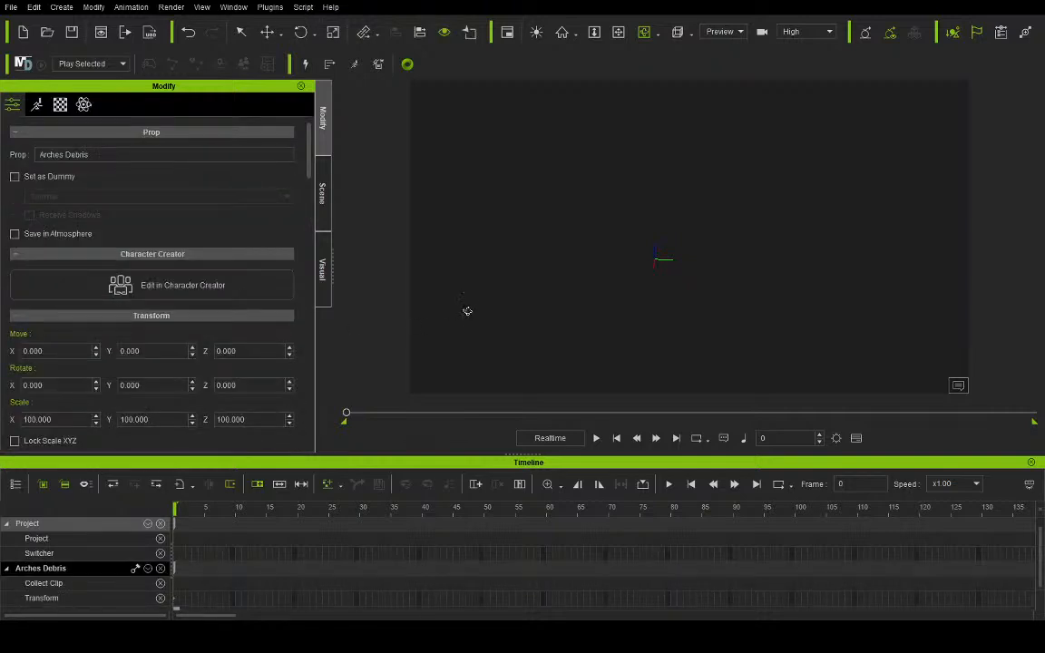
pyautogui.press('Delete')
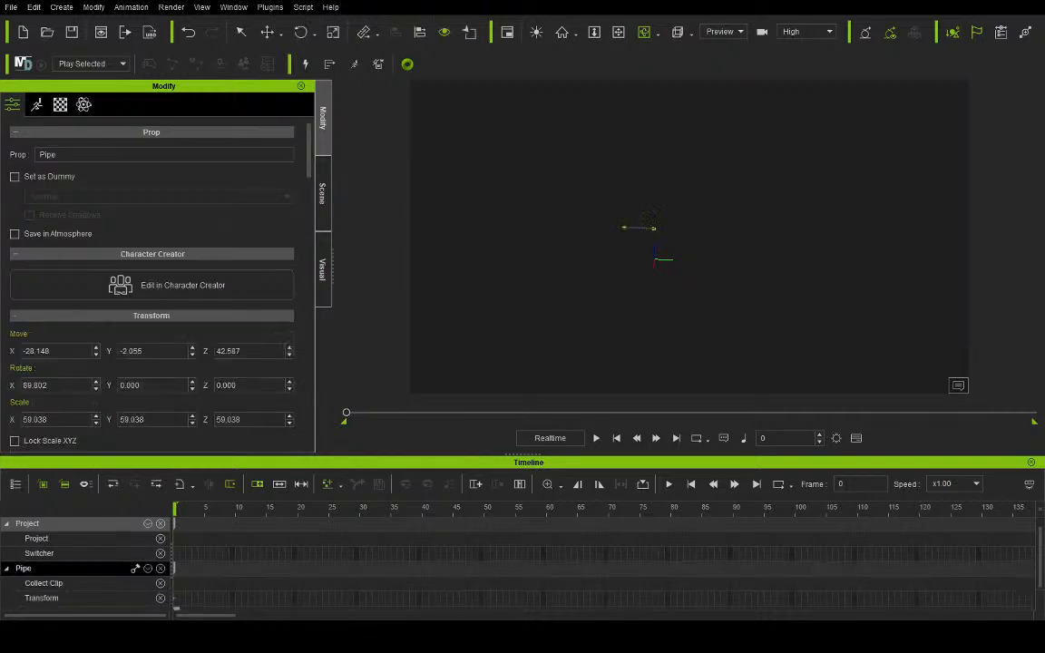
# Step: Examine the individual debris pieces, including the pipe, metal plates and round piece, and their entries in the scene list
pyautogui.scroll(5, 679, 233)
pyautogui.moveTo(588, 231); pyautogui.dragTo(208, 298, button='middle')
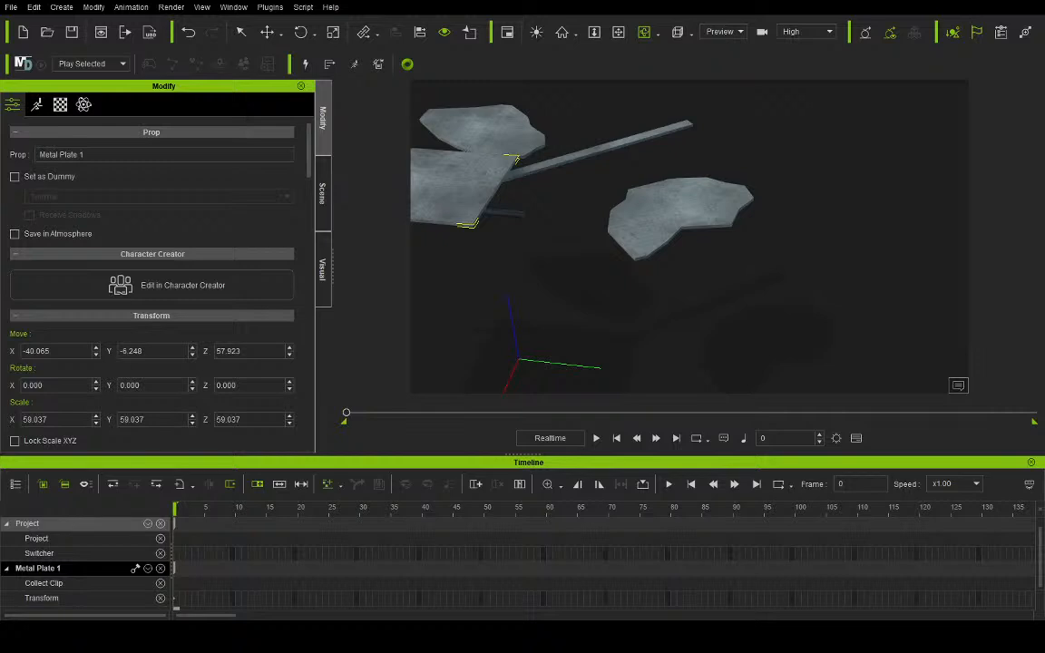
pyautogui.click(458, 238)
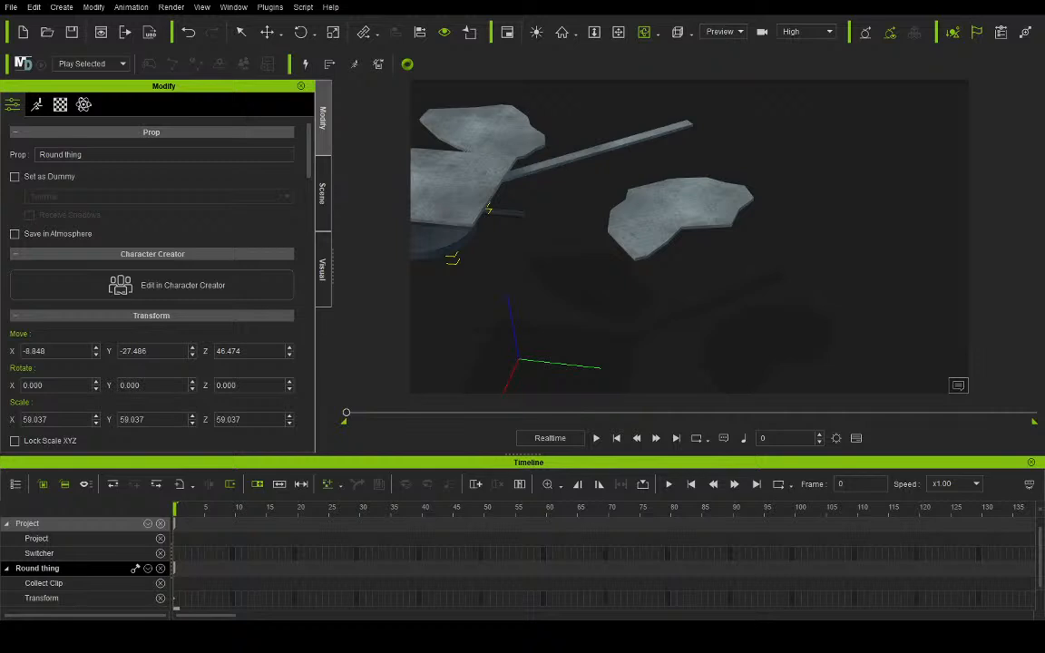
pyautogui.click(322, 196)
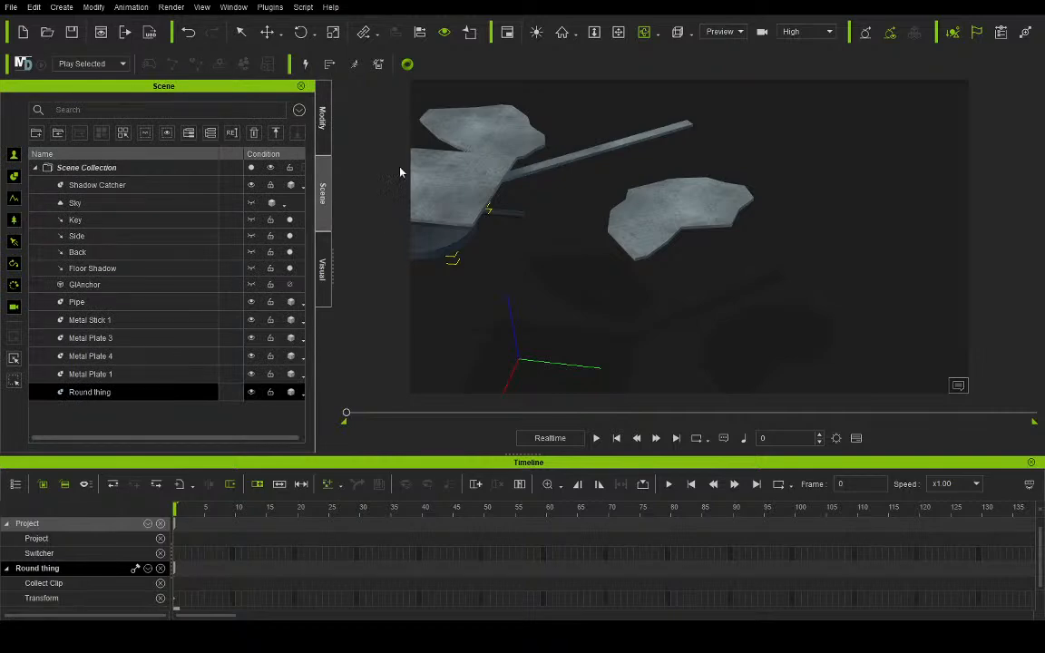
pyautogui.click(617, 33)
pyautogui.moveTo(677, 153); pyautogui.dragTo(617, 267)
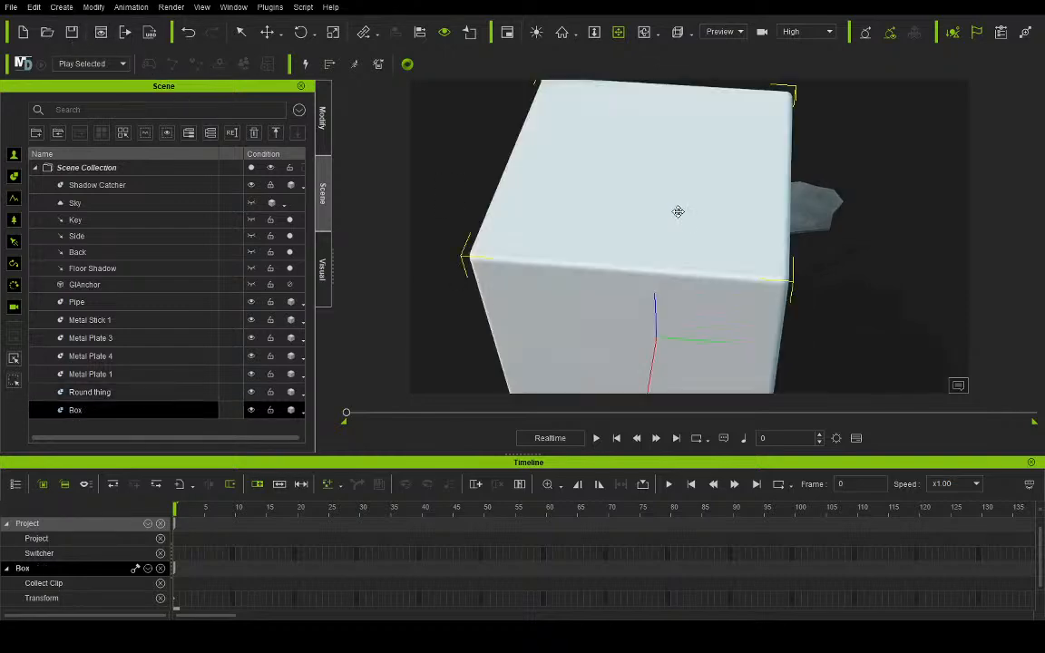
# Step: Raise the box to about 63.9 in Z and scale it into a flat slab with a Z scale of about 2.5
pyautogui.click(267, 32)
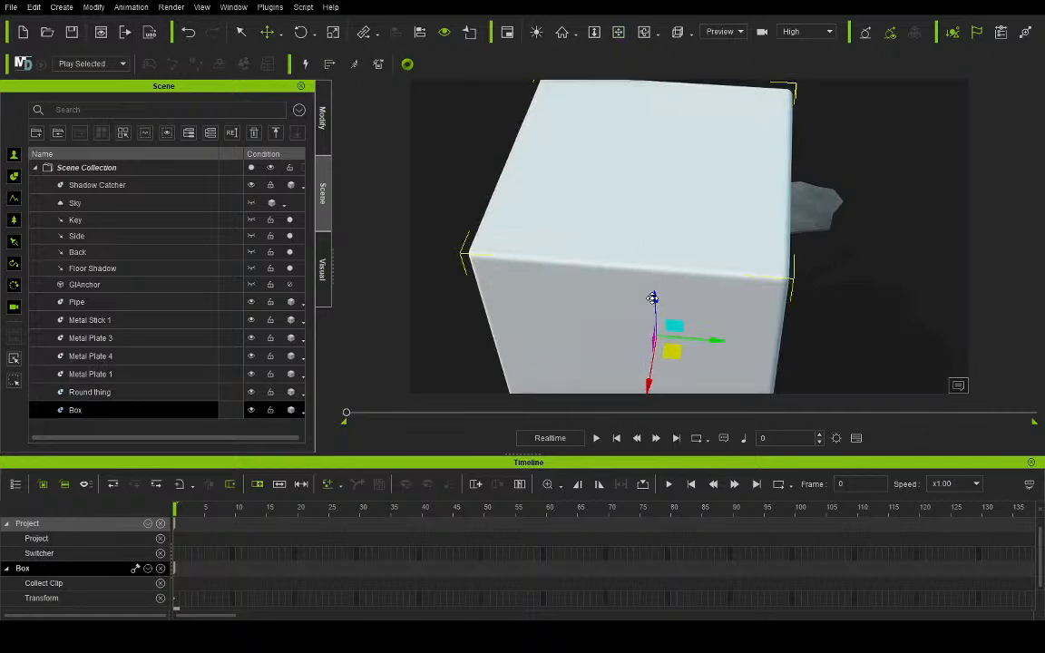
pyautogui.moveTo(604, 272); pyautogui.dragTo(627, 190)
pyautogui.click(333, 31)
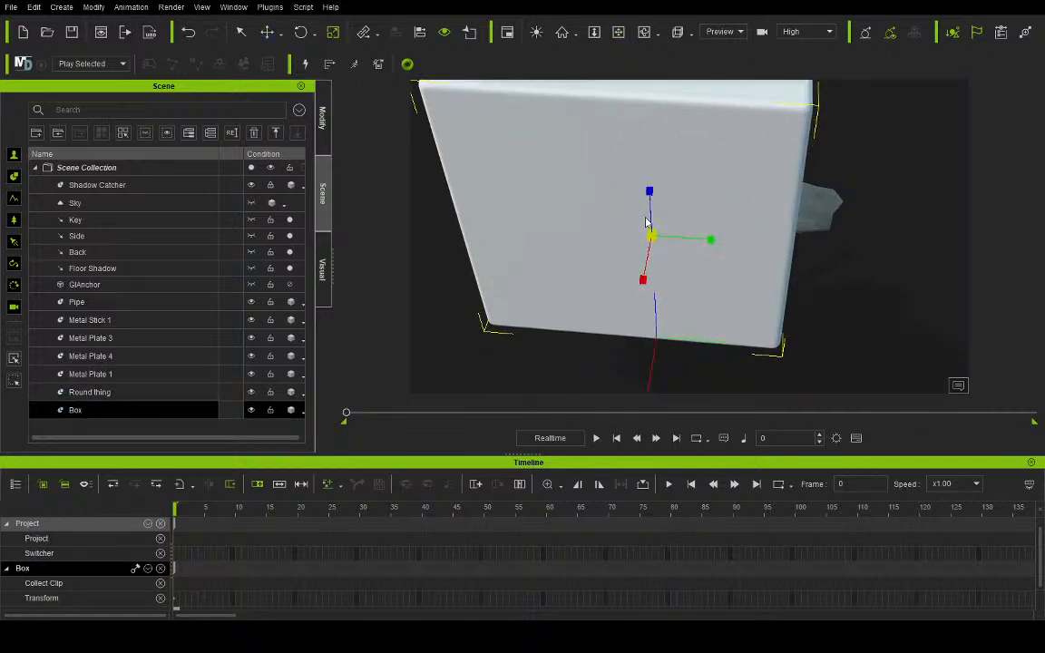
pyautogui.moveTo(653, 234); pyautogui.dragTo(616, 382)
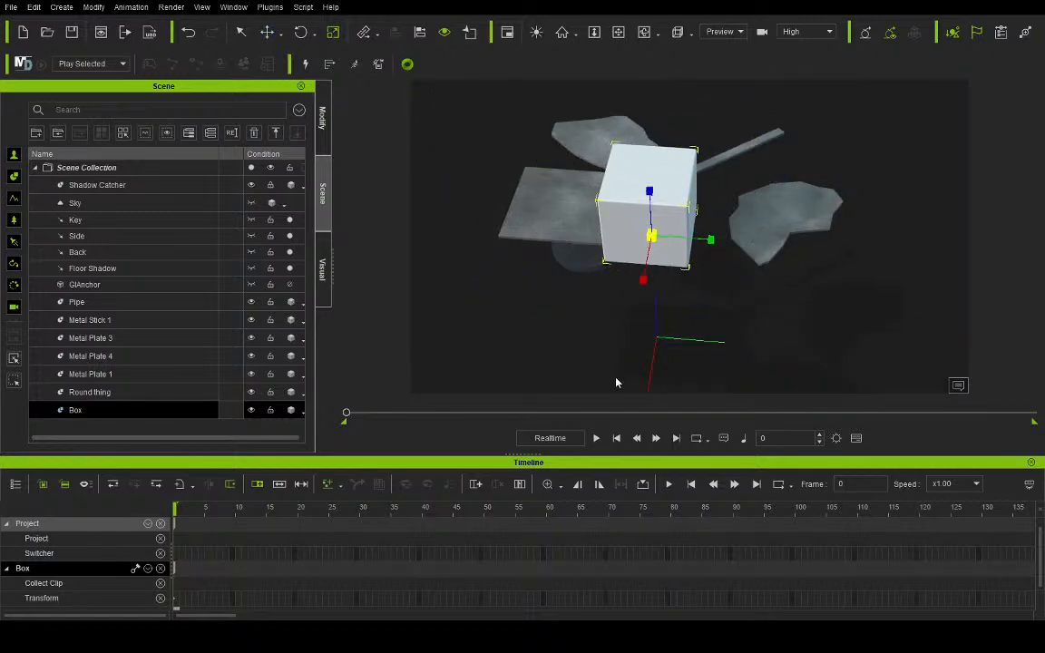
pyautogui.moveTo(650, 191); pyautogui.dragTo(671, 179)
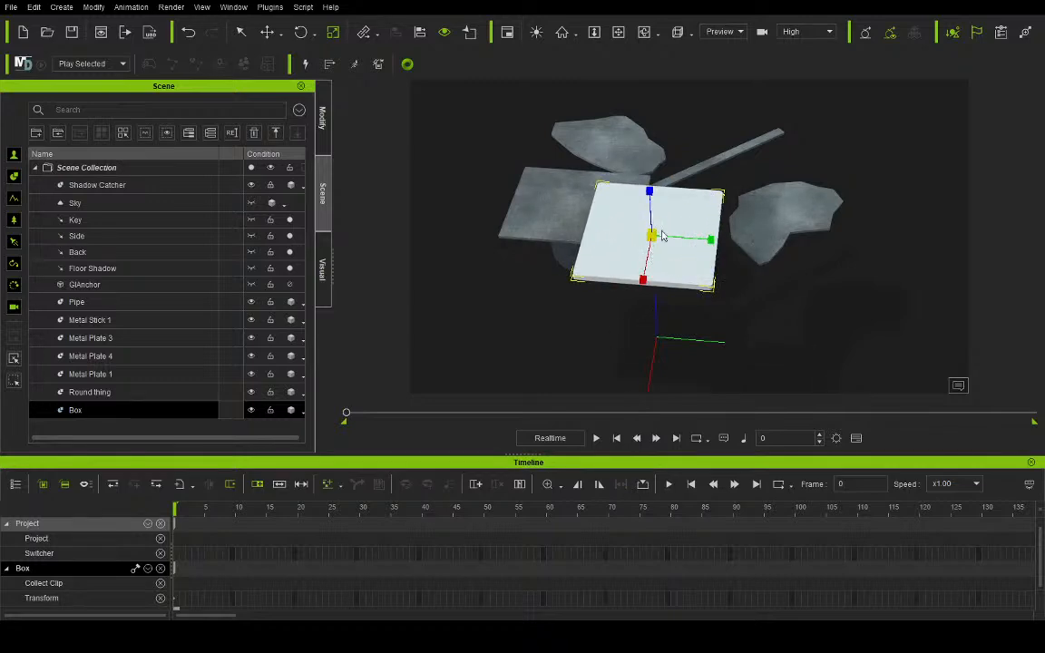
# Step: Try to duplicate the flat box along the X axis
pyautogui.click(618, 32)
pyautogui.moveTo(707, 215); pyautogui.dragTo(646, 216)
pyautogui.click(268, 32)
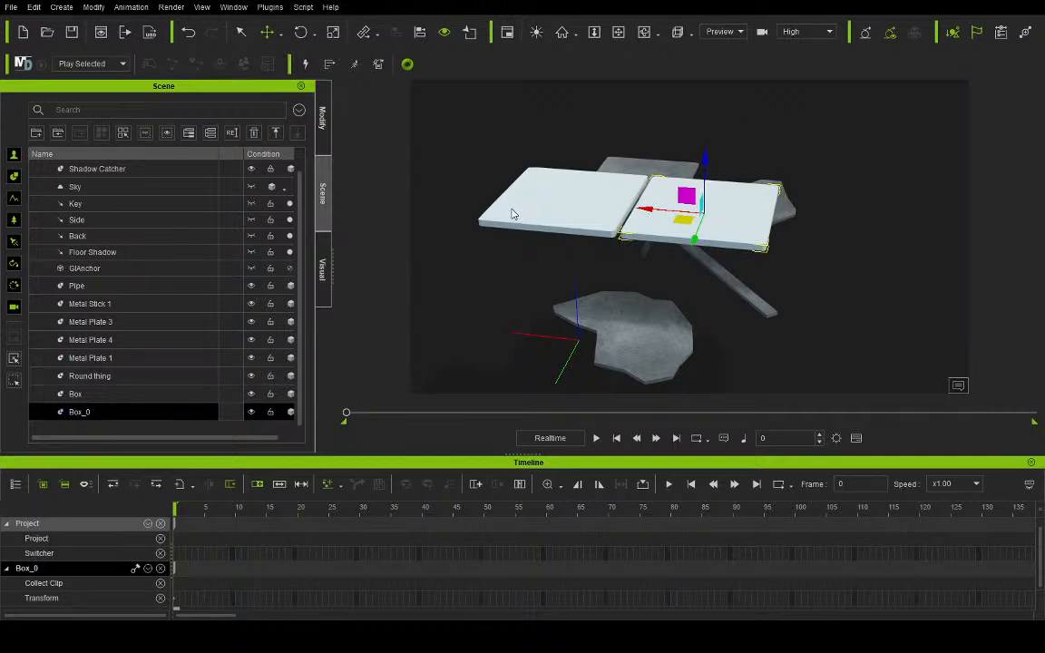
pyautogui.hotkey('ctrl', 'z')
# Step: Activate physics on the flat box as a Kinematic rigid body and test it by playing the simulation
pyautogui.click(322, 118)
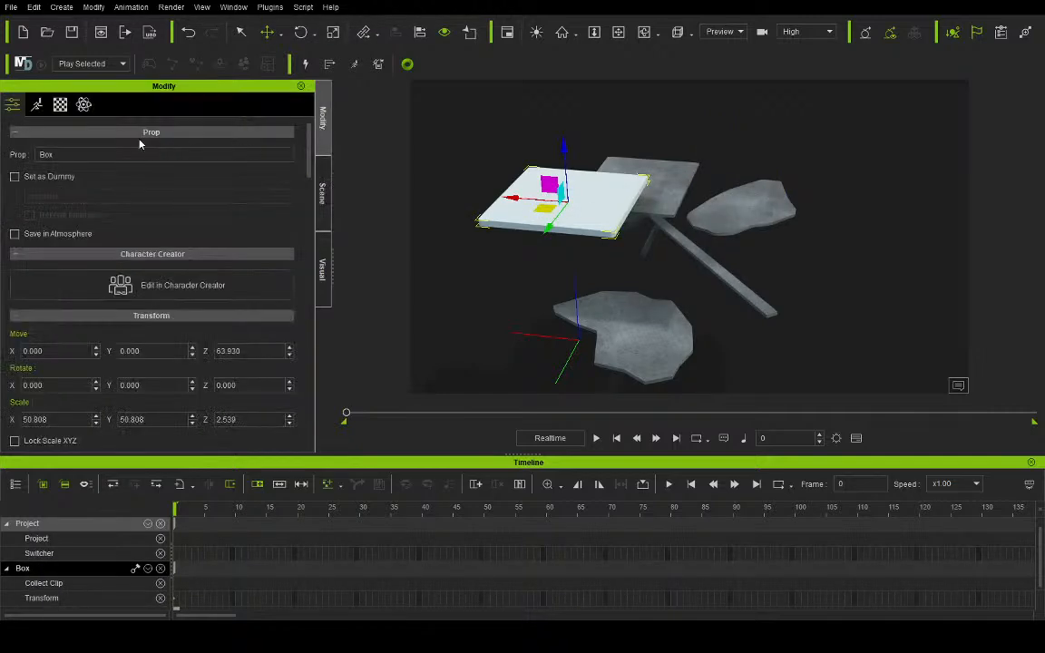
pyautogui.click(58, 106)
pyautogui.click(37, 106)
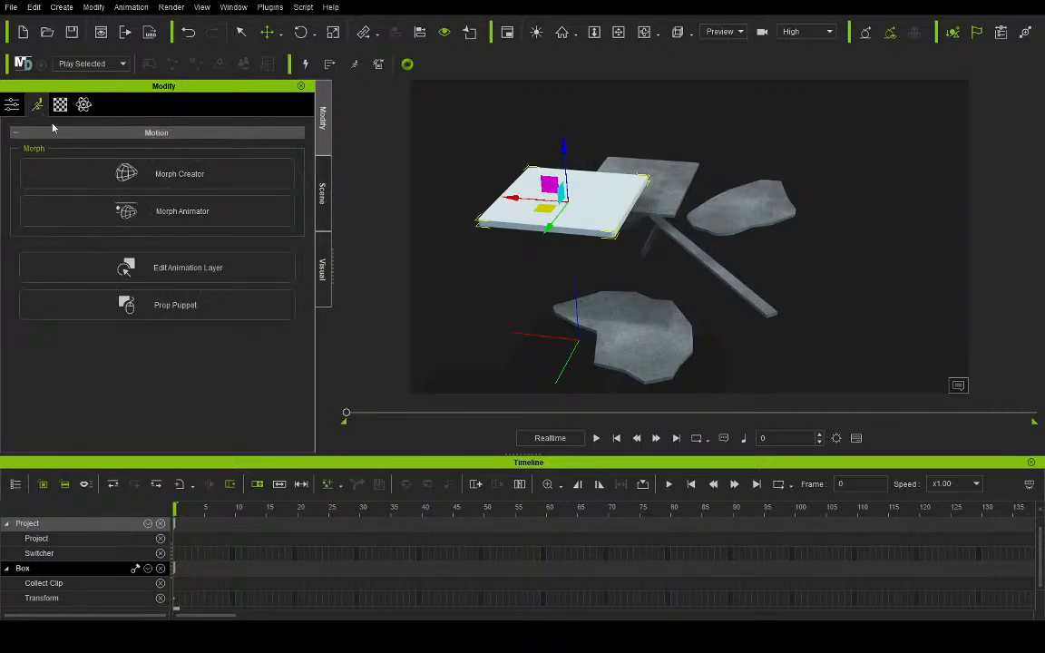
pyautogui.click(82, 107)
pyautogui.click(47, 154)
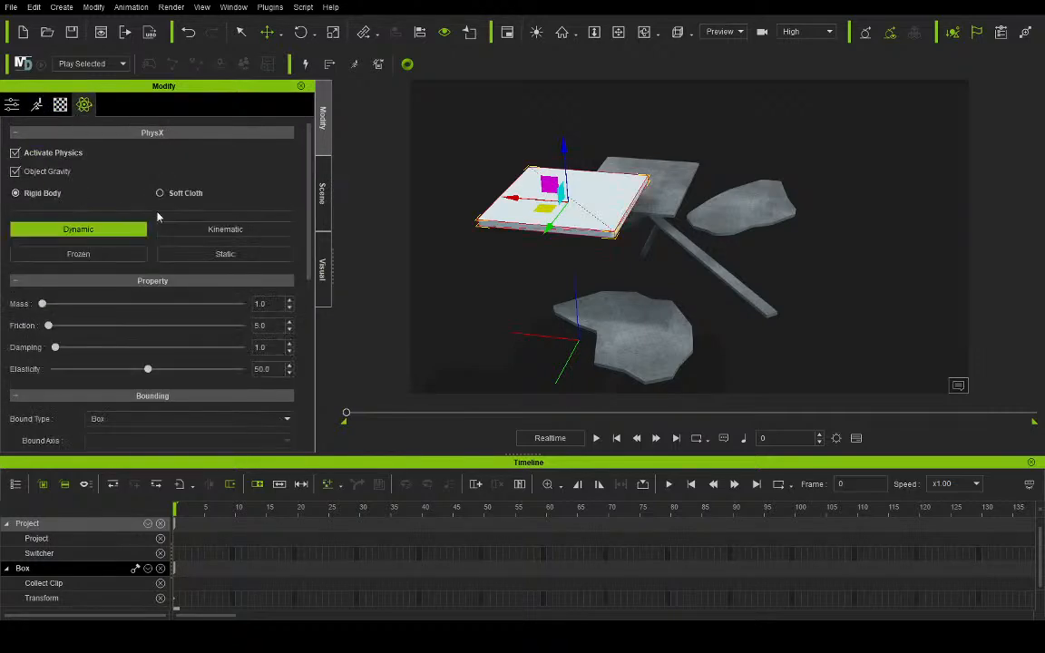
pyautogui.click(193, 230)
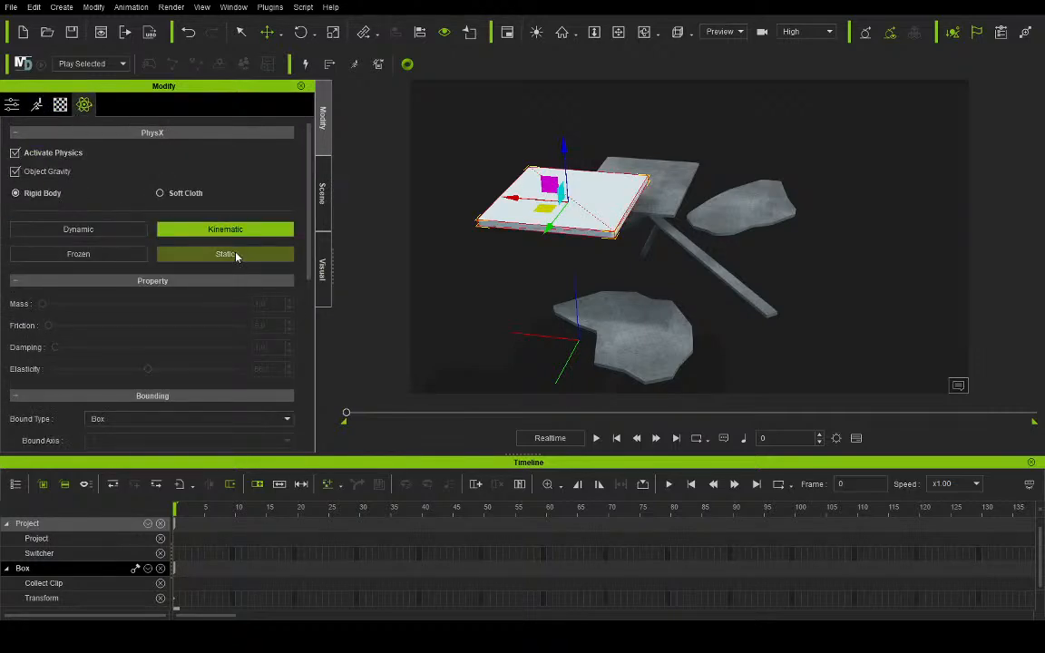
pyautogui.click(596, 438)
pyautogui.click(616, 439)
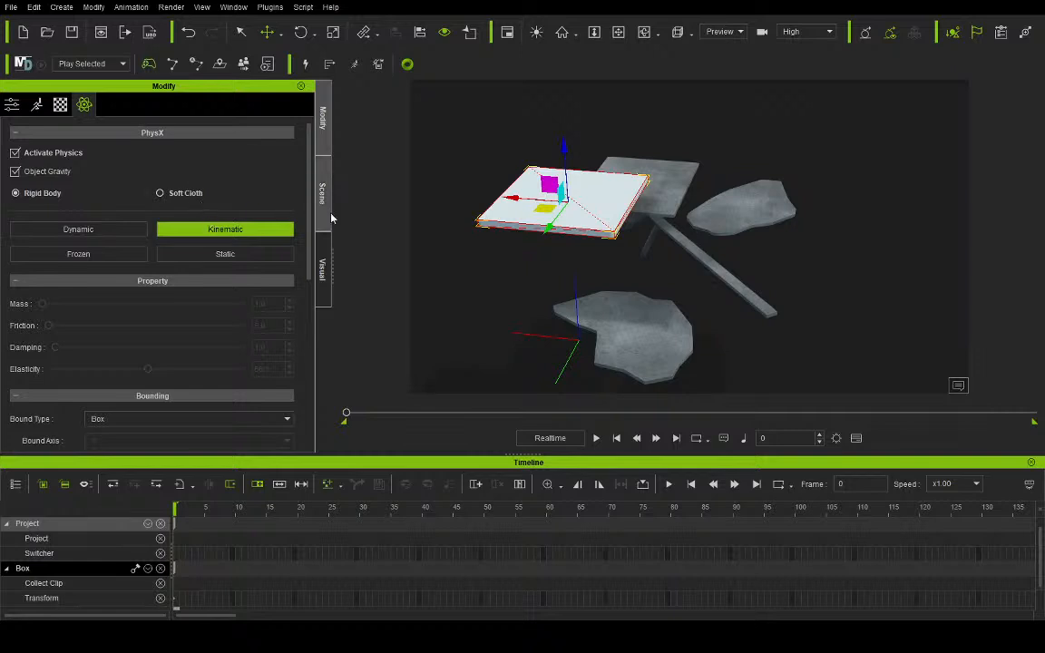
# Step: Duplicate the flat box along X and Y into a grid of three by two adjoining slabs
pyautogui.keyDown('shift'); pyautogui.moveTo(515, 196); pyautogui.dragTo(781, 239); pyautogui.keyUp('shift')
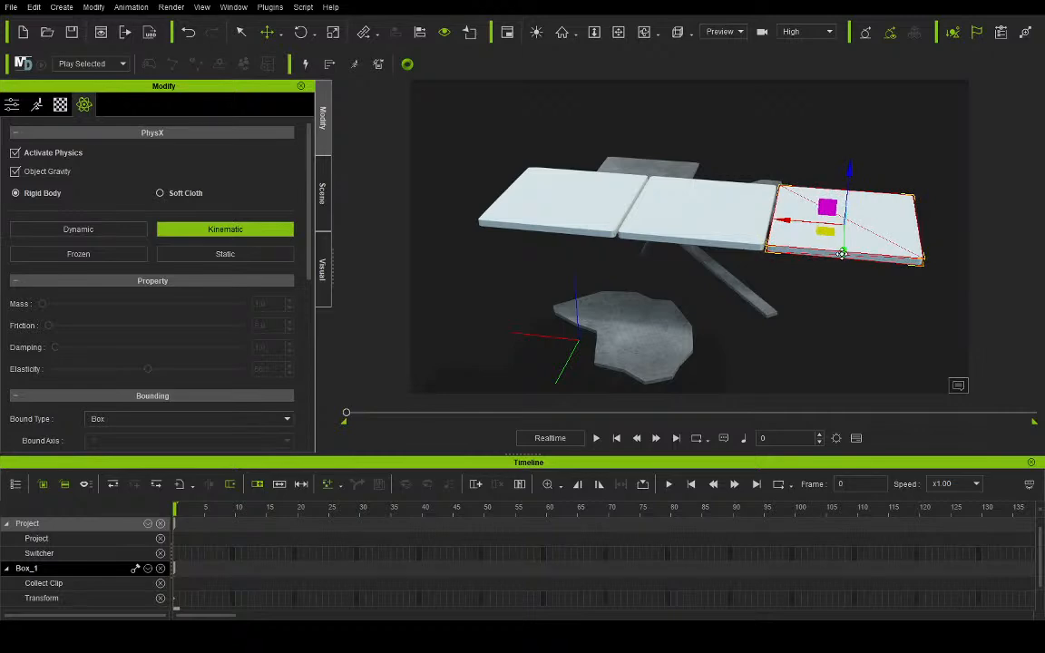
pyautogui.keyDown('shift'); pyautogui.moveTo(842, 255); pyautogui.dragTo(836, 349); pyautogui.keyUp('shift')
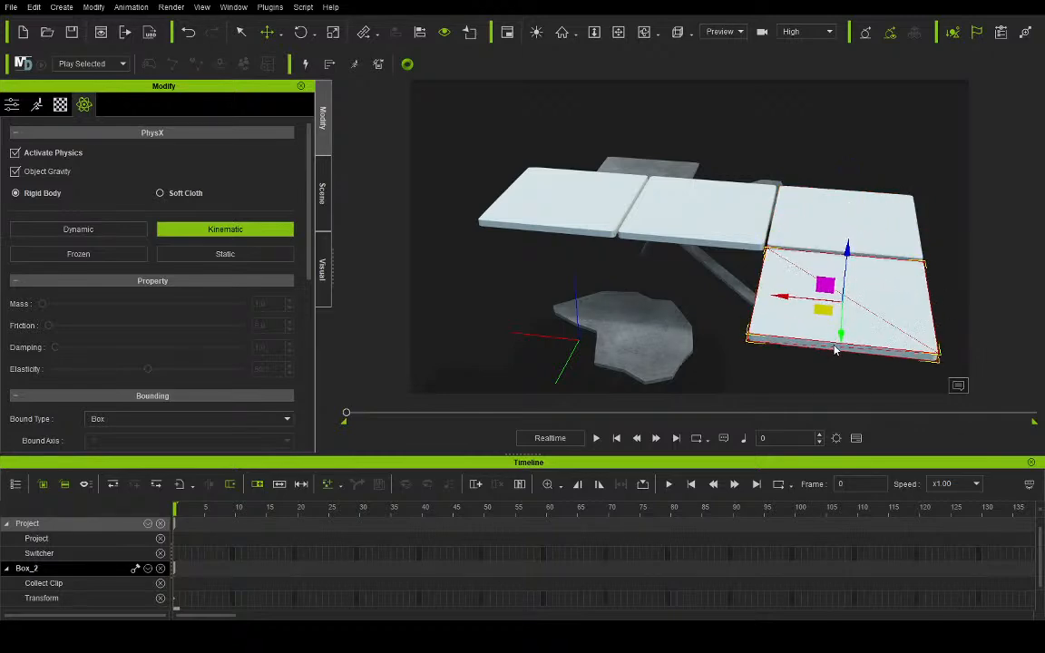
pyautogui.keyDown('shift'); pyautogui.moveTo(778, 297); pyautogui.dragTo(464, 264); pyautogui.keyUp('shift')
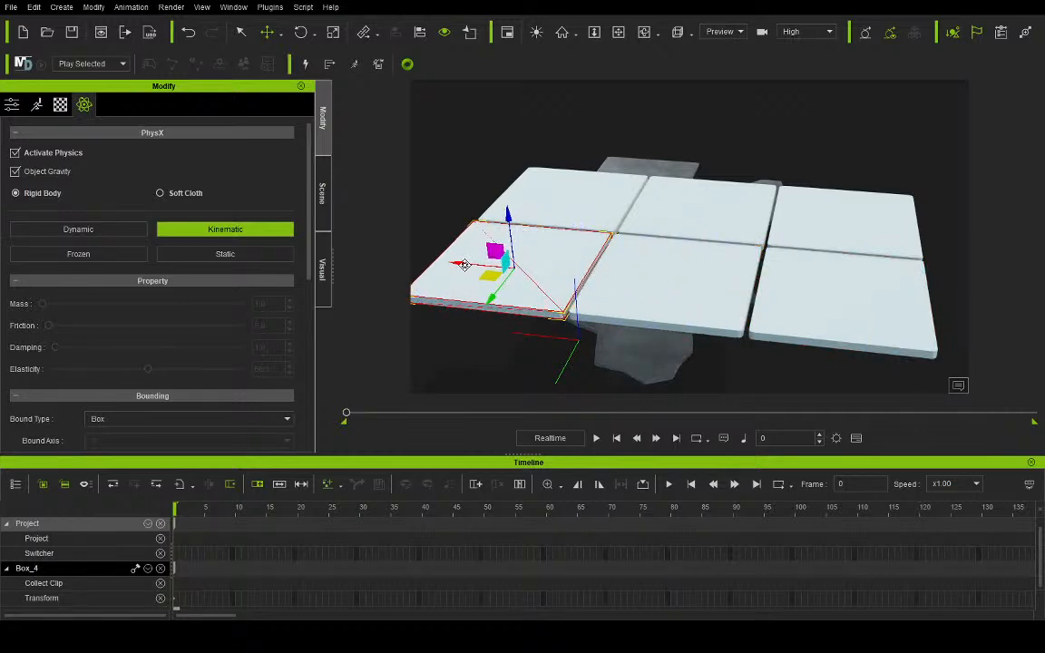
# Step: Select all six flat boxes and duplicate them along the Y axis into an adjoining block
pyautogui.click(614, 42)
pyautogui.moveTo(547, 114); pyautogui.dragTo(819, 219, button='right')
pyautogui.moveTo(514, 215); pyautogui.dragTo(738, 149, button='right')
pyautogui.moveTo(536, 197); pyautogui.dragTo(539, 163)
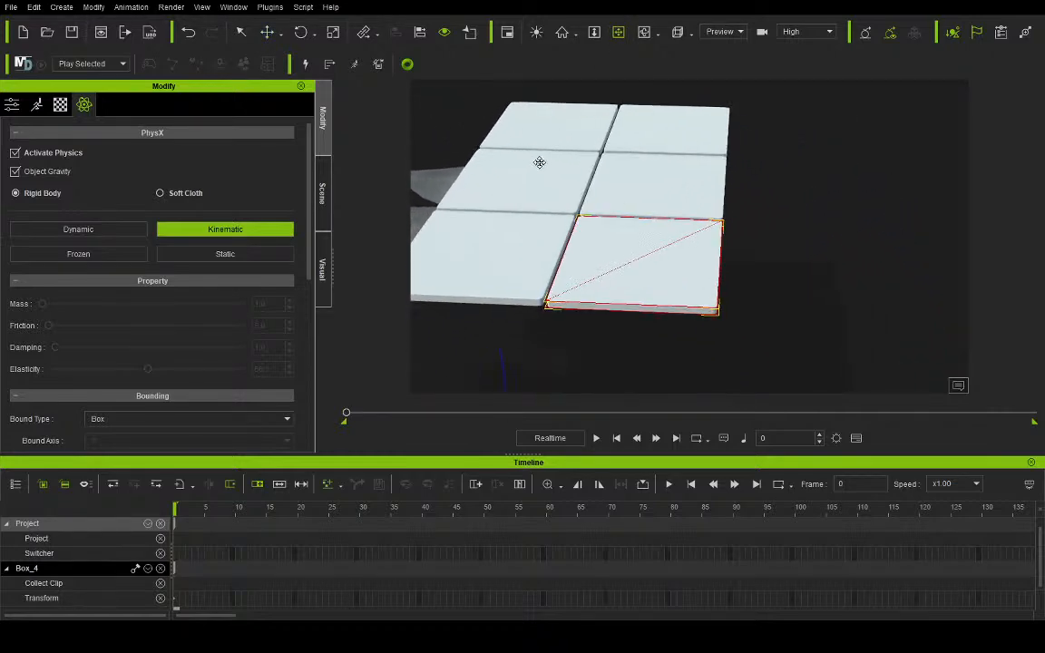
pyautogui.click(240, 32)
pyautogui.click(319, 184)
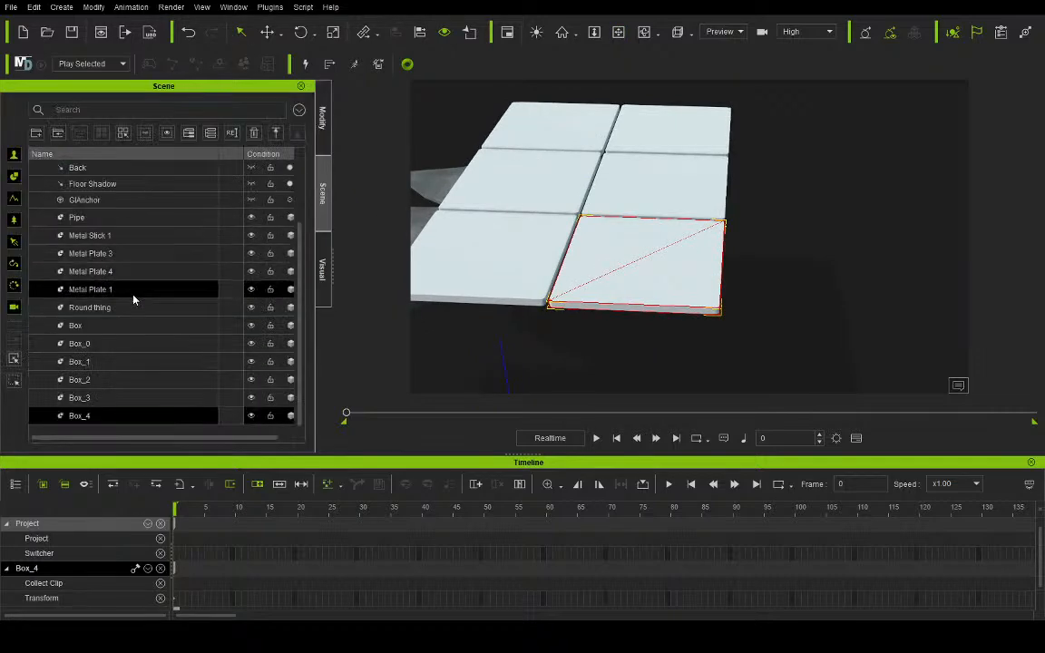
pyautogui.click(100, 327)
pyautogui.keyDown('shift'); pyautogui.click(91, 415); pyautogui.keyUp('shift')
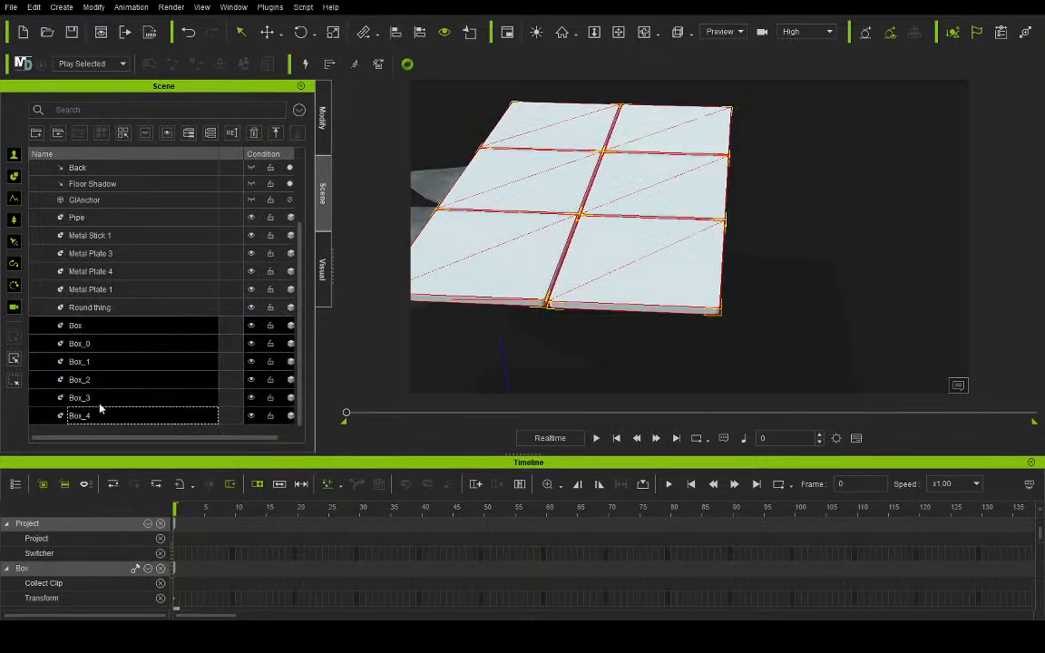
pyautogui.click(620, 34)
pyautogui.moveTo(559, 121); pyautogui.dragTo(687, 174)
pyautogui.scroll(-5, 687, 175)
pyautogui.scroll(1, 670, 186)
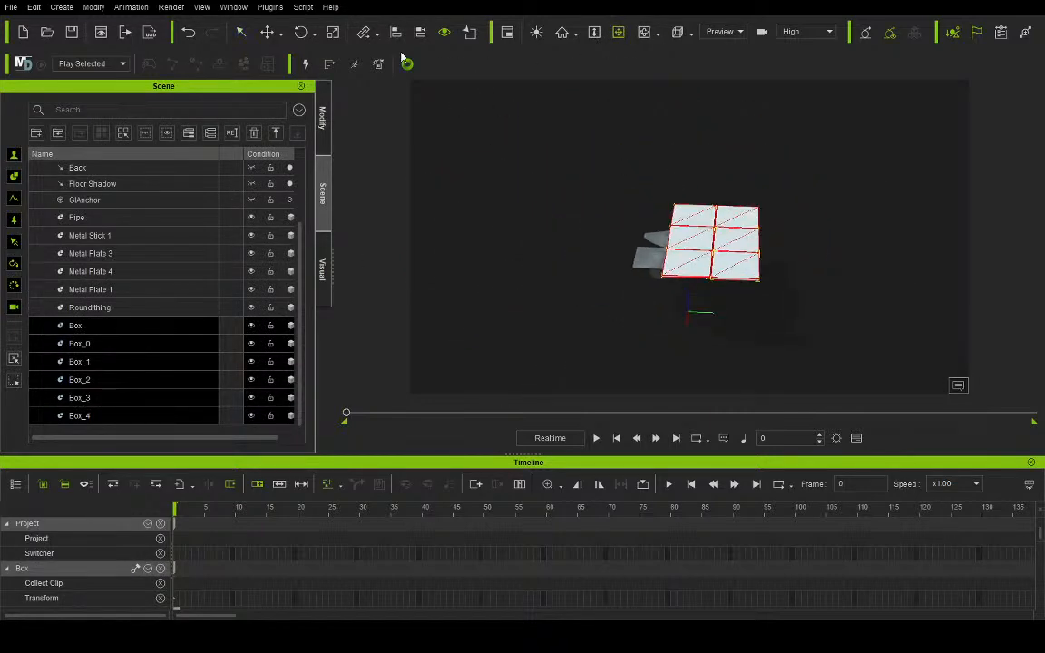
pyautogui.click(266, 33)
pyautogui.keyDown('shift'); pyautogui.moveTo(784, 251); pyautogui.dragTo(682, 247); pyautogui.keyUp('shift')
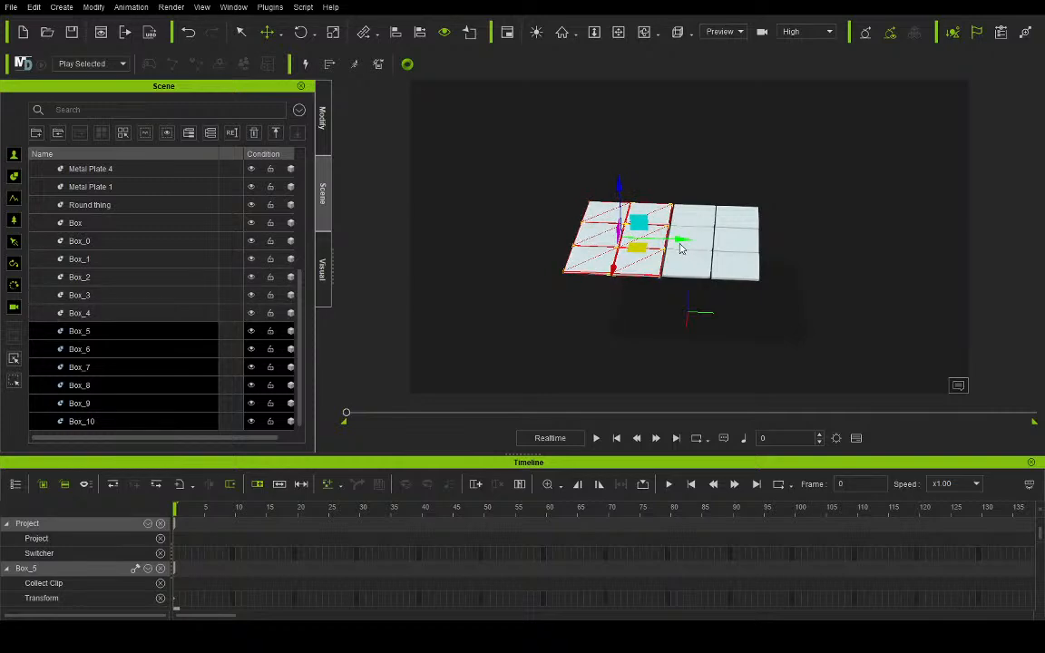
# Step: Select the twelve boxes from Box to Box_10 and duplicate them along the X axis as an adjoining block
pyautogui.click(130, 223)
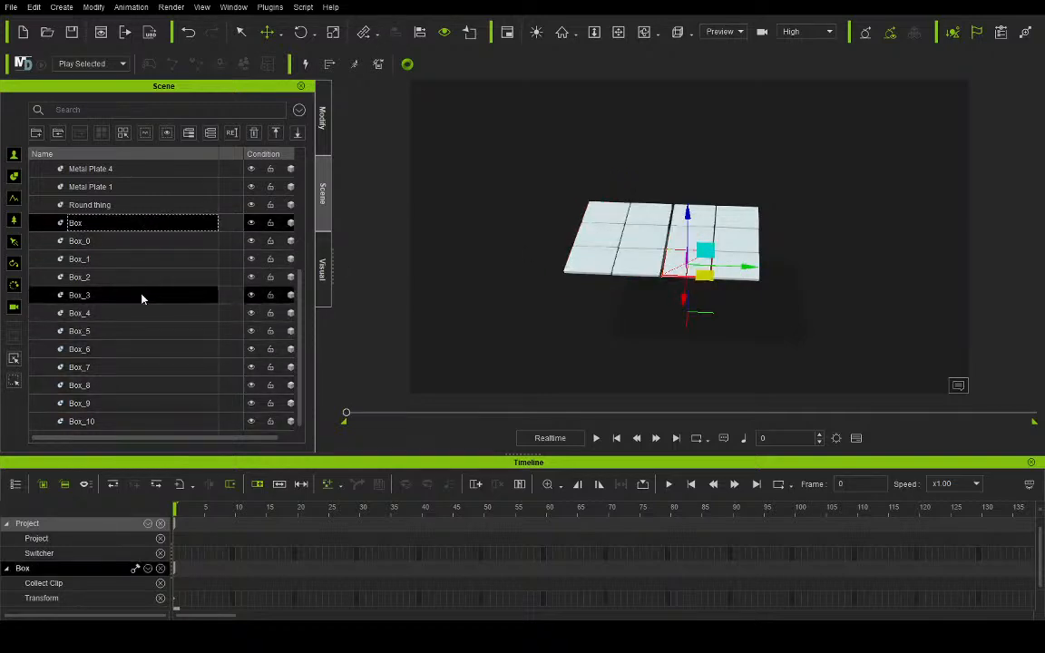
pyautogui.keyDown('shift'); pyautogui.click(139, 422); pyautogui.keyUp('shift')
pyautogui.moveTo(703, 258)
pyautogui.keyDown('shift'); pyautogui.mouseDown()
pyautogui.moveTo(688, 241)
pyautogui.moveTo(692, 182)
pyautogui.moveTo(719, 171)
pyautogui.moveTo(541, 180)
pyautogui.moveTo(471, 78)
pyautogui.moveTo(312, 258)
pyautogui.mouseUp(); pyautogui.keyUp('shift')
pyautogui.click(646, 33)
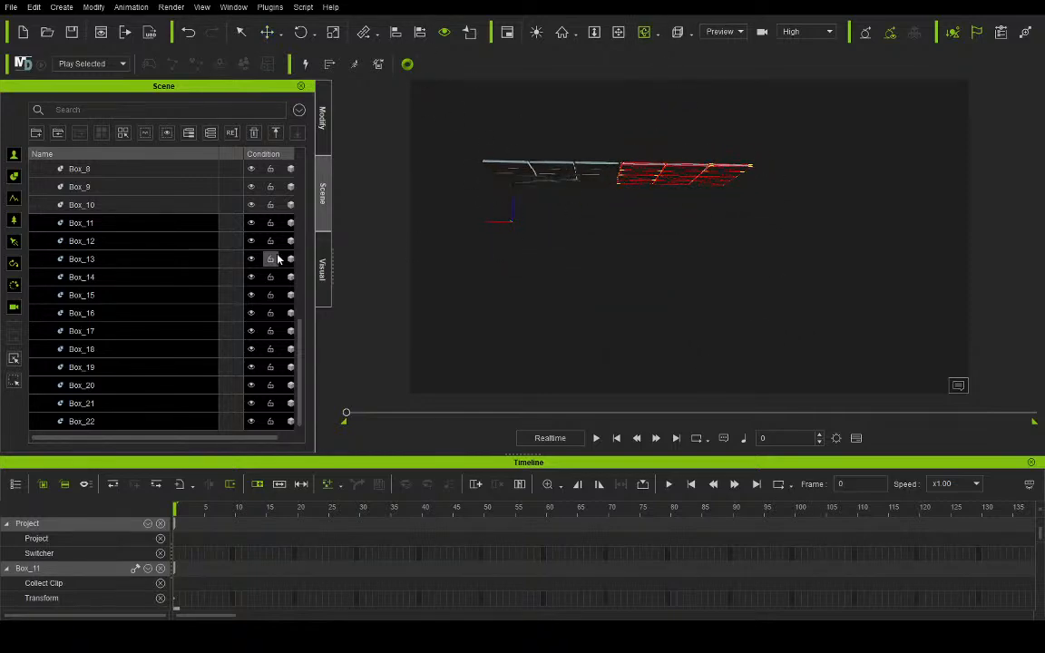
# Step: Select all boxes from Box to Box_22 and duplicate the block along the Y axis on both sides of the original
pyautogui.click(122, 420)
pyautogui.scroll(6, 140, 387)
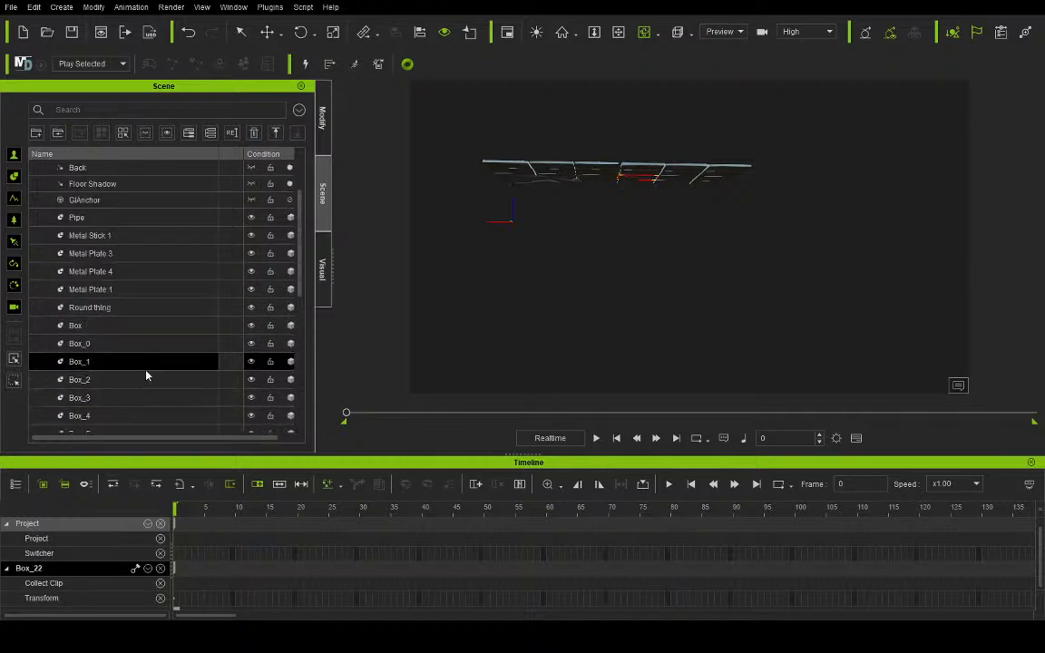
pyautogui.keyDown('shift'); pyautogui.click(147, 335); pyautogui.keyUp('shift')
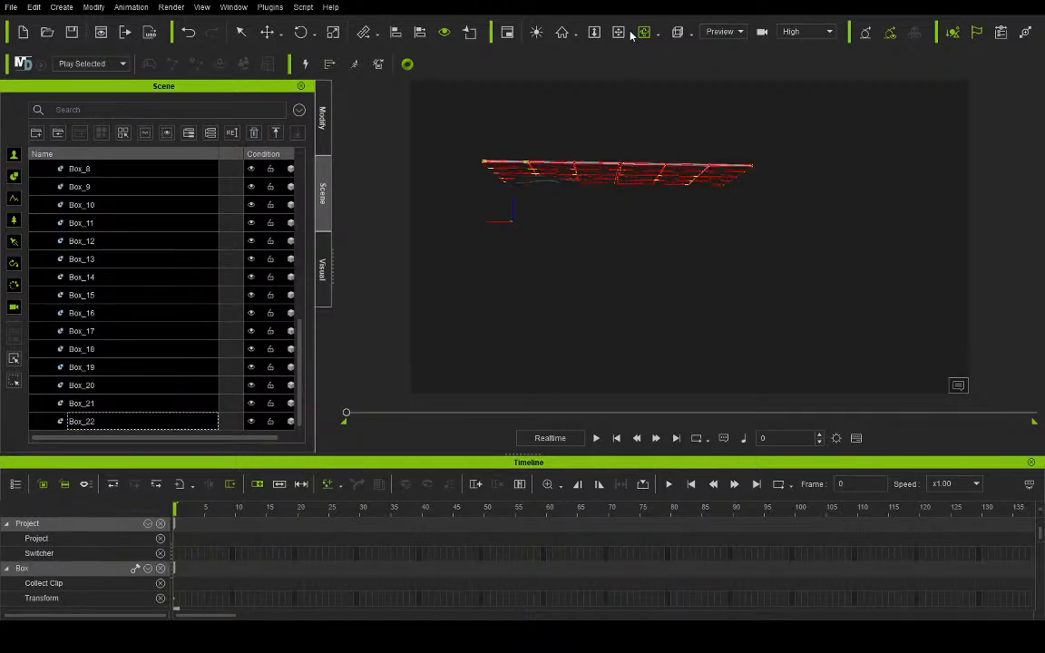
pyautogui.moveTo(618, 86); pyautogui.dragTo(870, 291)
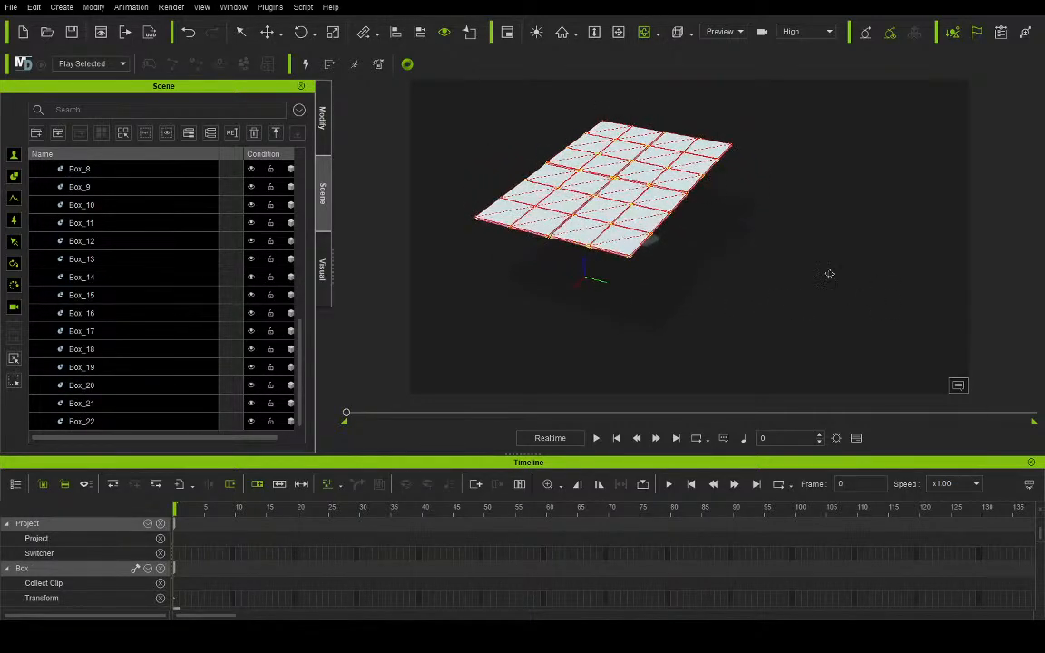
pyautogui.moveTo(547, 140); pyautogui.dragTo(652, 191)
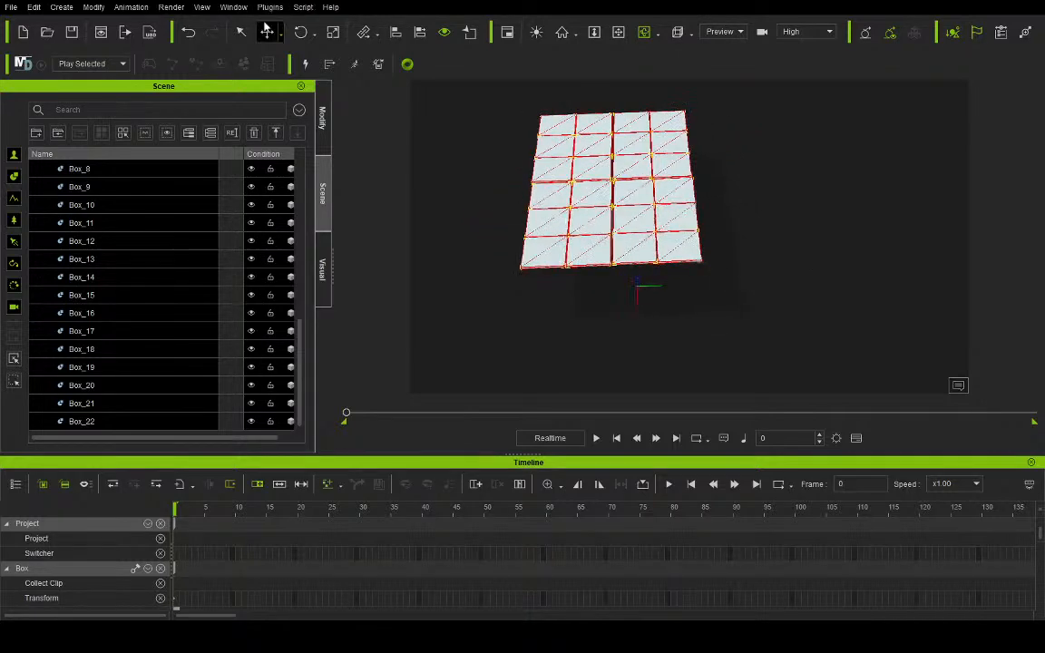
pyautogui.click(266, 31)
pyautogui.keyDown('shift'); pyautogui.moveTo(676, 186); pyautogui.dragTo(517, 186); pyautogui.keyUp('shift')
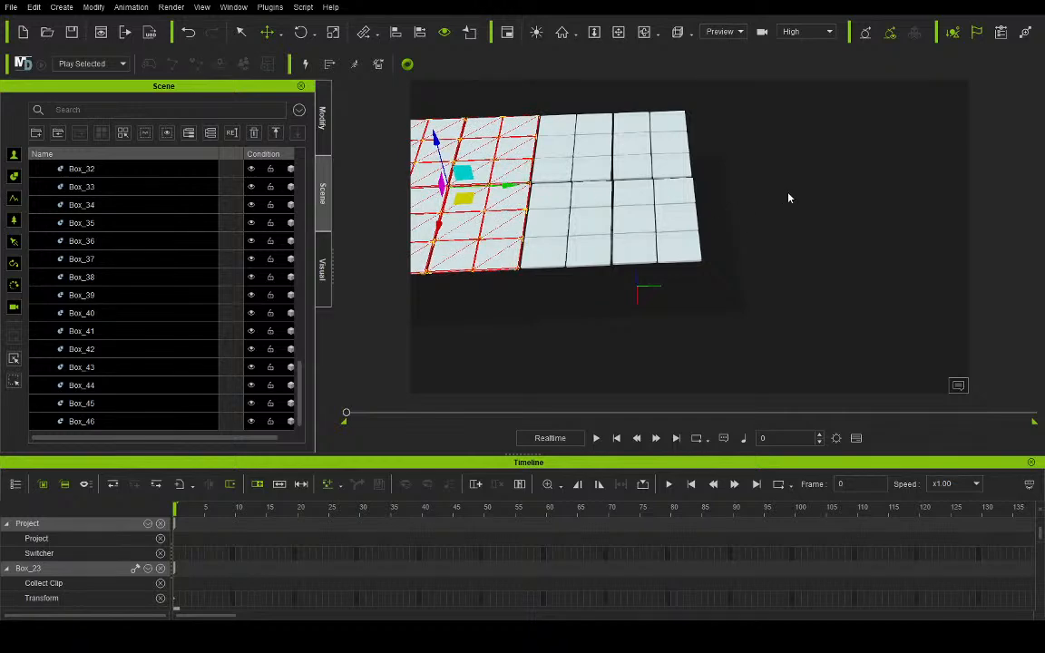
pyautogui.keyDown('shift'); pyautogui.moveTo(508, 178); pyautogui.dragTo(826, 196); pyautogui.keyUp('shift')
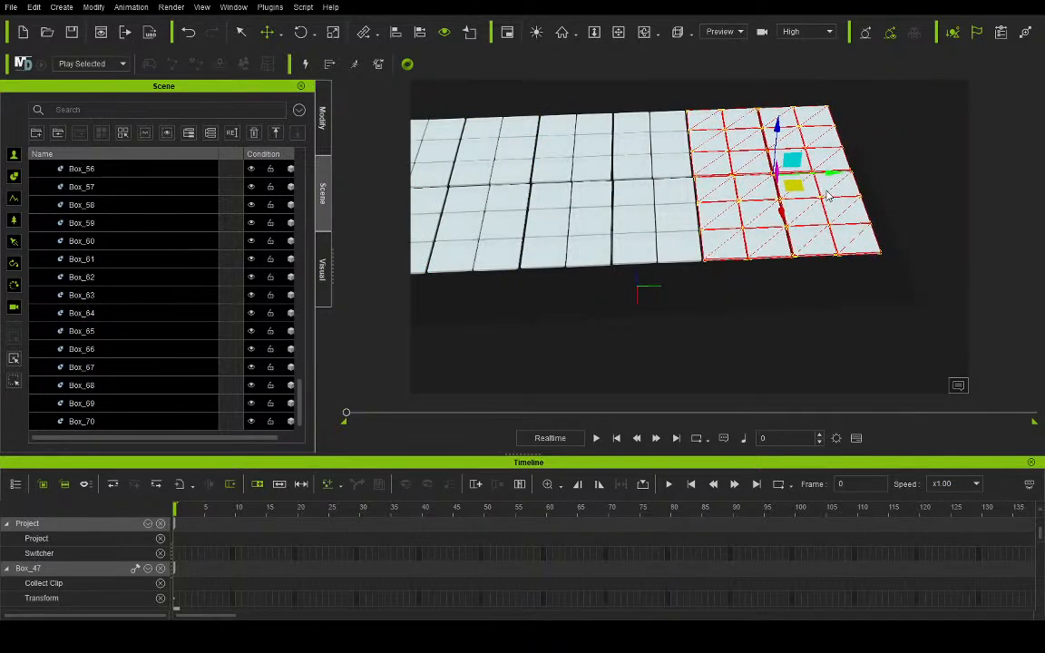
# Step: Select all boxes from Box to Box_70 and duplicate the whole block along the X axis to double the slab grid
pyautogui.click(115, 423)
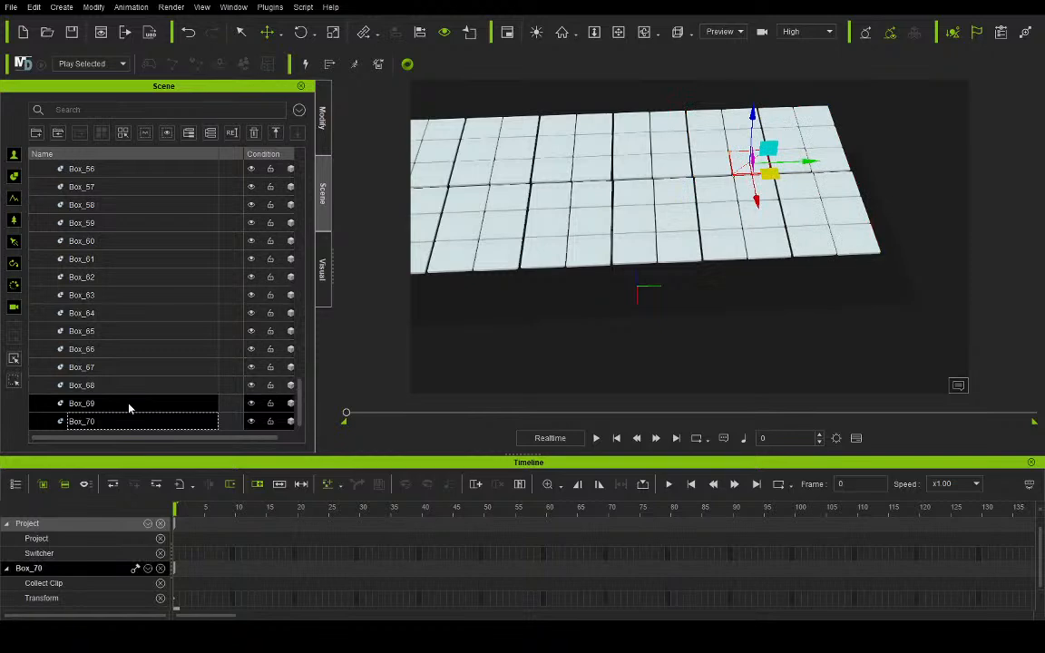
pyautogui.scroll(18, 109, 320)
pyautogui.scroll(3, 124, 290)
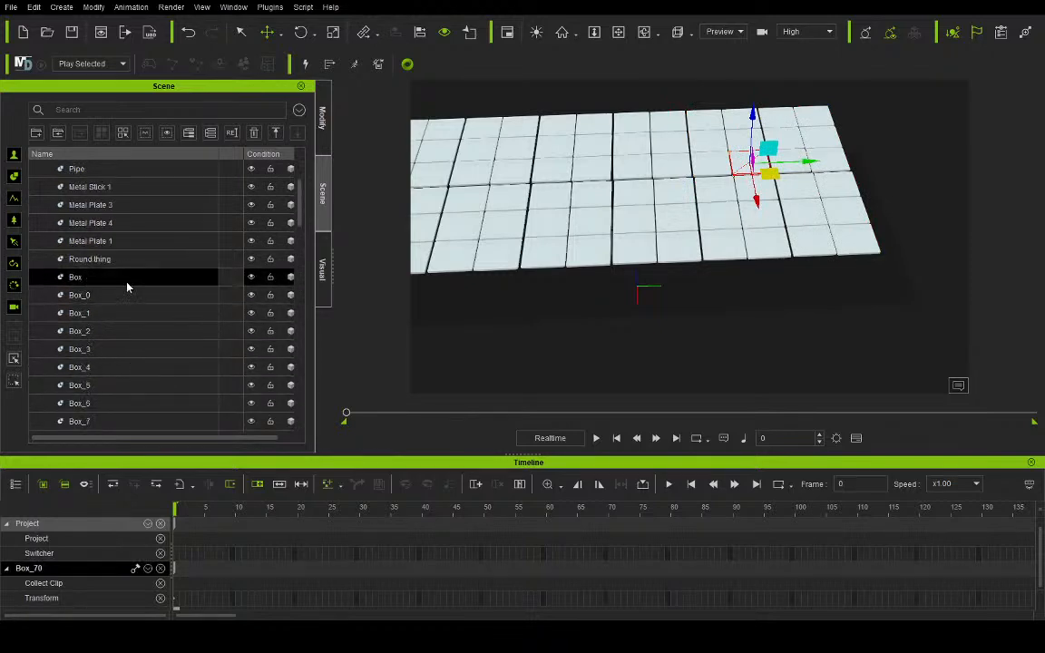
pyautogui.click(127, 281)
pyautogui.hotkey('shift', 'End')
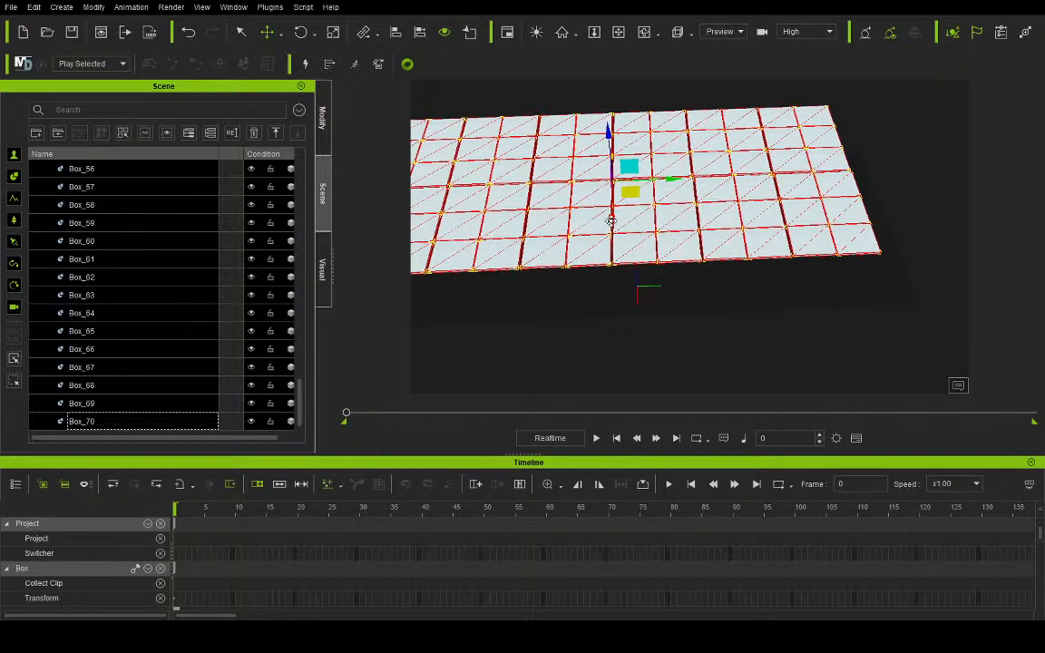
pyautogui.keyDown('shift'); pyautogui.moveTo(607, 392); pyautogui.dragTo(605, 452); pyautogui.keyUp('shift')
# Step: Duplicate the six debris props, Pipe to Round thing, to a neighbouring spot under the slab grid and rotate the copies about the Z axis
pyautogui.click(645, 32)
pyautogui.moveTo(700, 196); pyautogui.dragTo(477, 54)
pyautogui.click(618, 35)
pyautogui.moveTo(630, 229); pyautogui.dragTo(525, 60)
pyautogui.moveTo(597, 221); pyautogui.dragTo(398, 101)
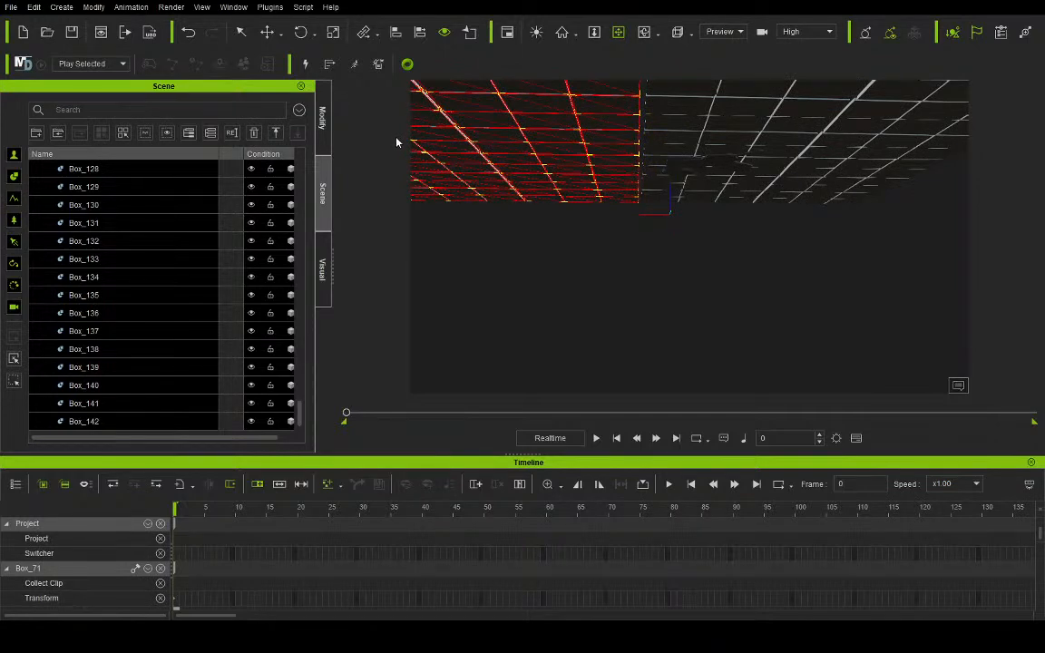
pyautogui.moveTo(640, 159); pyautogui.dragTo(349, 97)
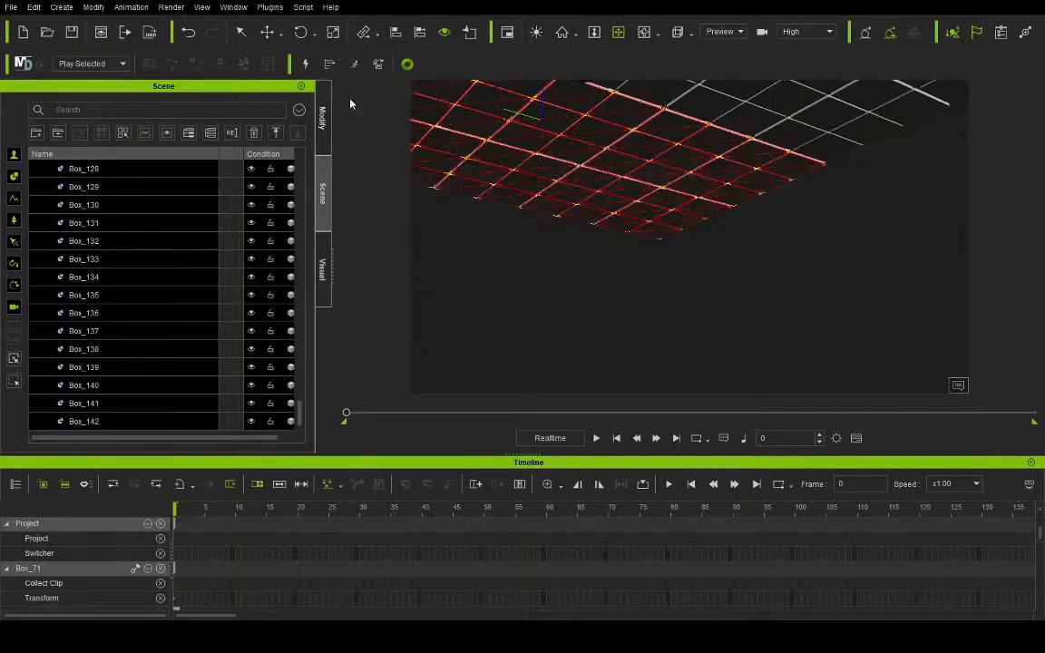
pyautogui.moveTo(306, 413); pyautogui.dragTo(303, 180)
pyautogui.click(124, 260)
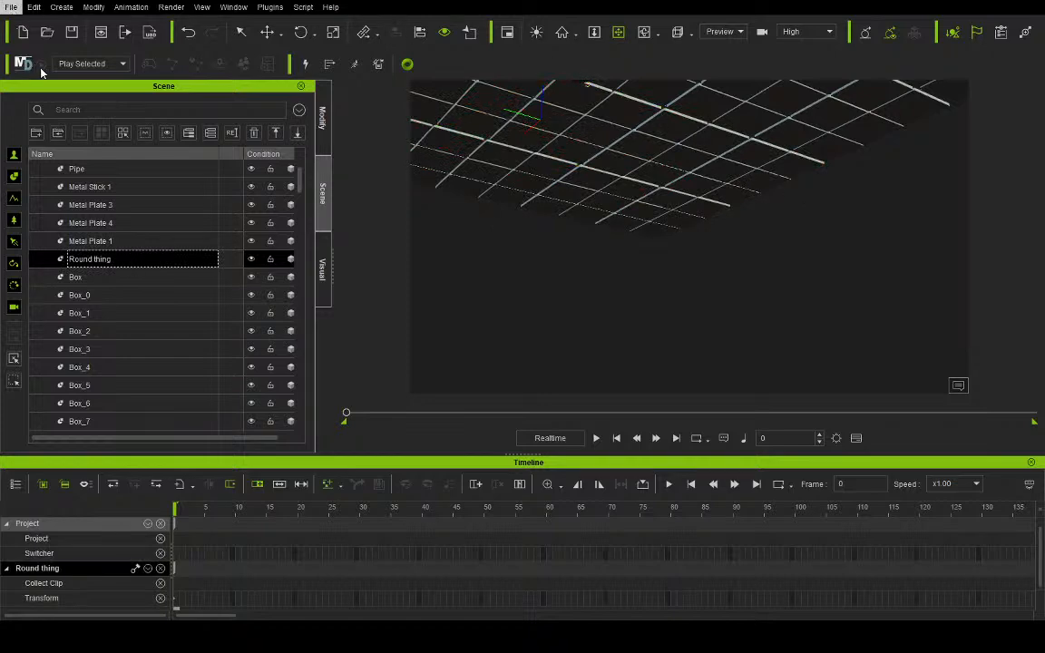
pyautogui.click(37, 235)
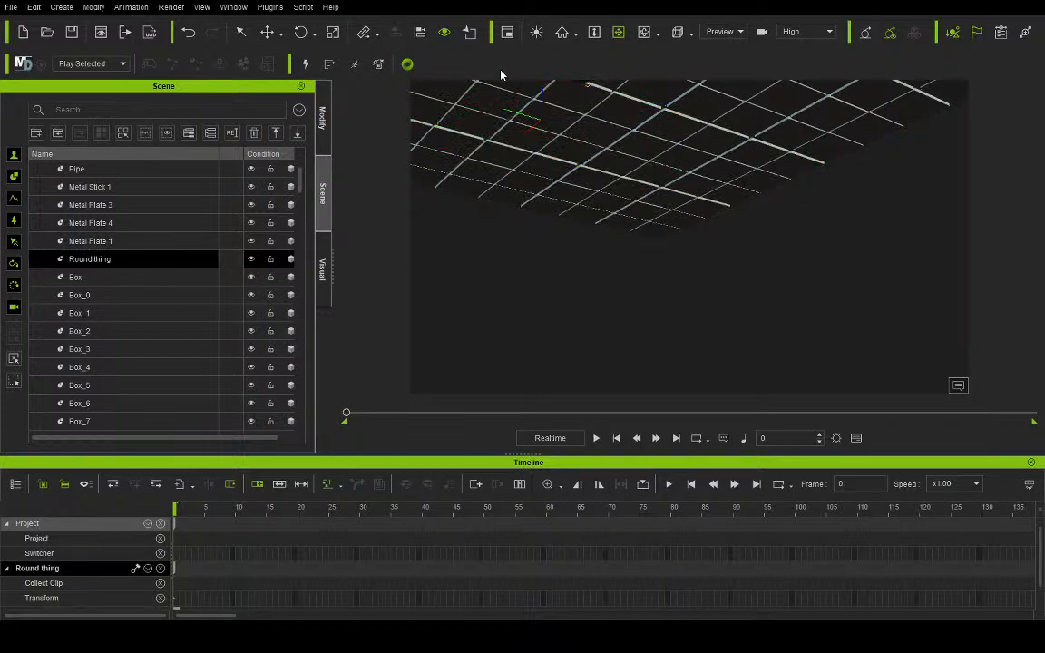
pyautogui.moveTo(588, 95); pyautogui.dragTo(427, 222)
pyautogui.click(163, 183)
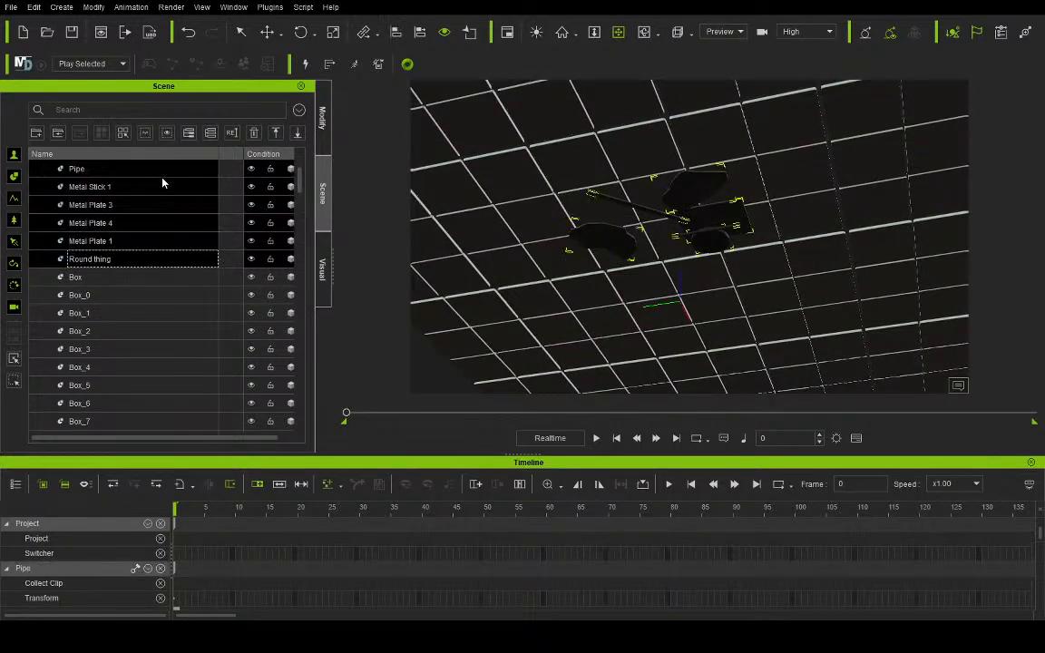
pyautogui.click(267, 32)
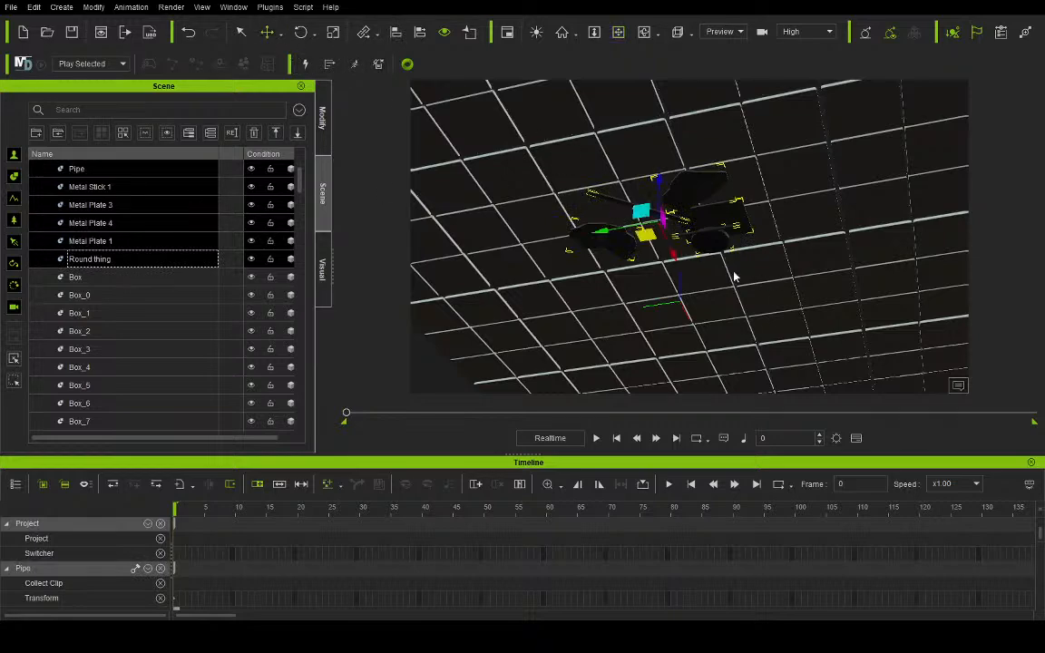
pyautogui.keyDown('shift'); pyautogui.moveTo(650, 235); pyautogui.dragTo(439, 166); pyautogui.keyUp('shift')
pyautogui.click(300, 32)
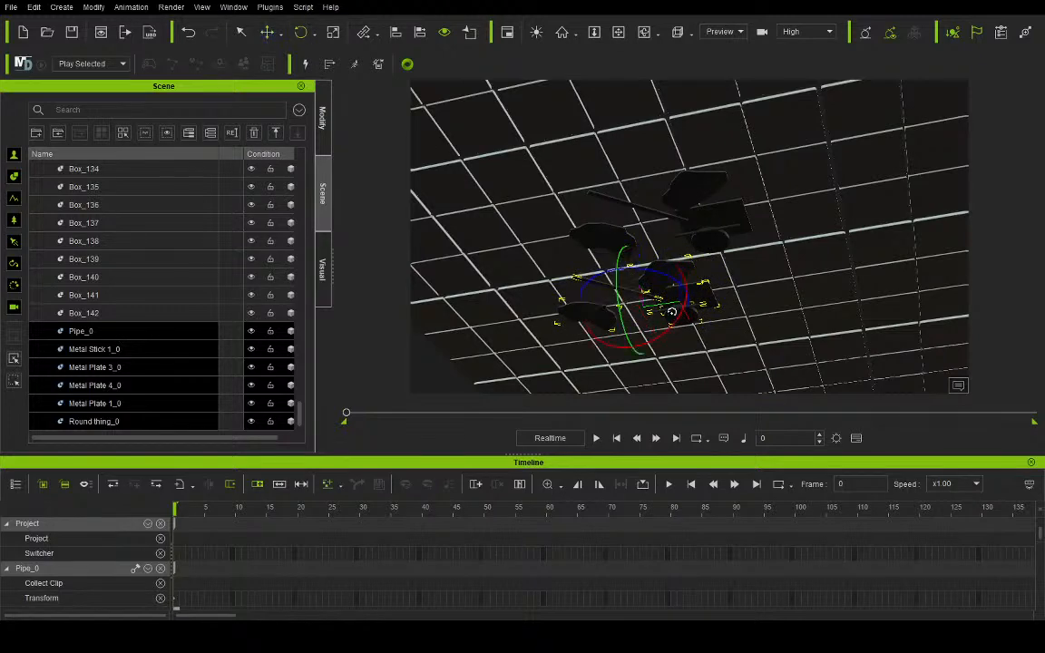
pyautogui.moveTo(585, 256); pyautogui.dragTo(527, 285)
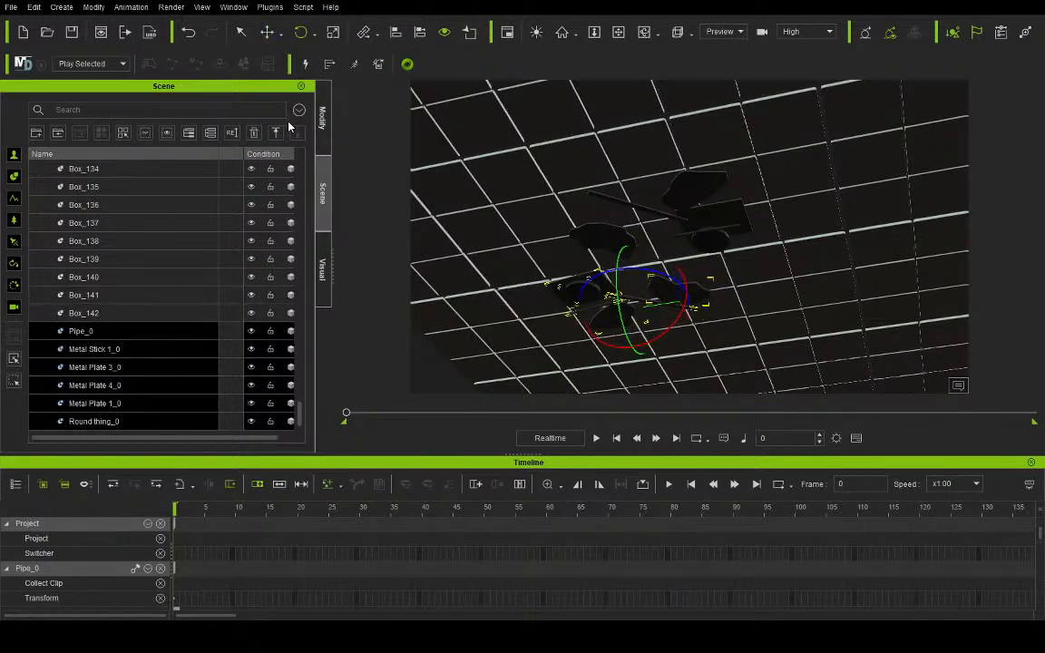
# Step: Activate physics on the six copied debris props and set them to Kinematic
pyautogui.click(324, 131)
pyautogui.click(14, 153)
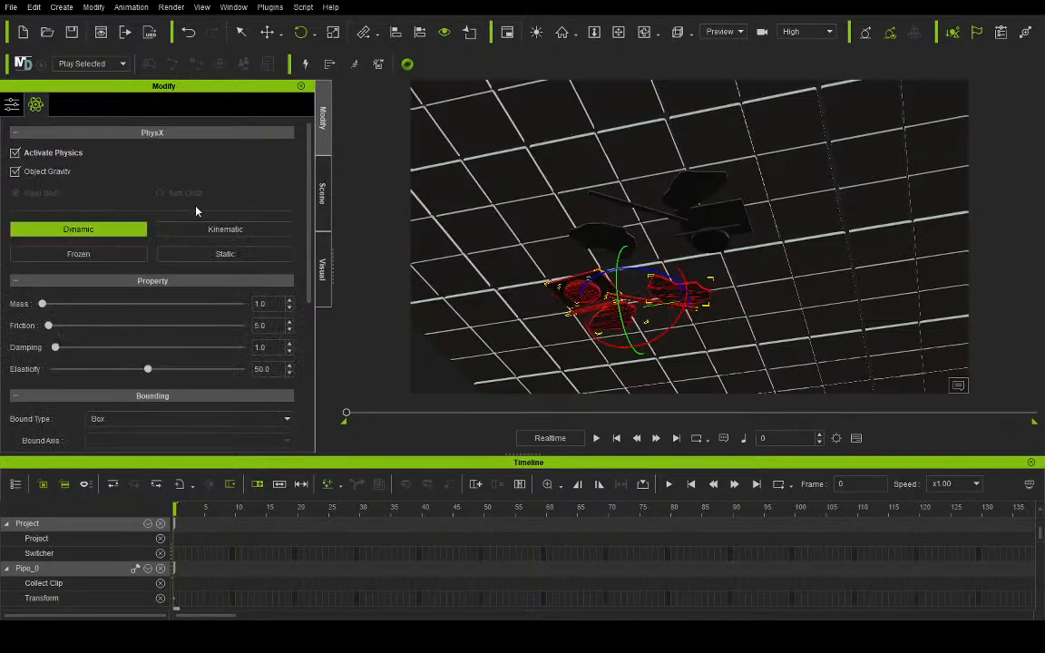
pyautogui.click(194, 229)
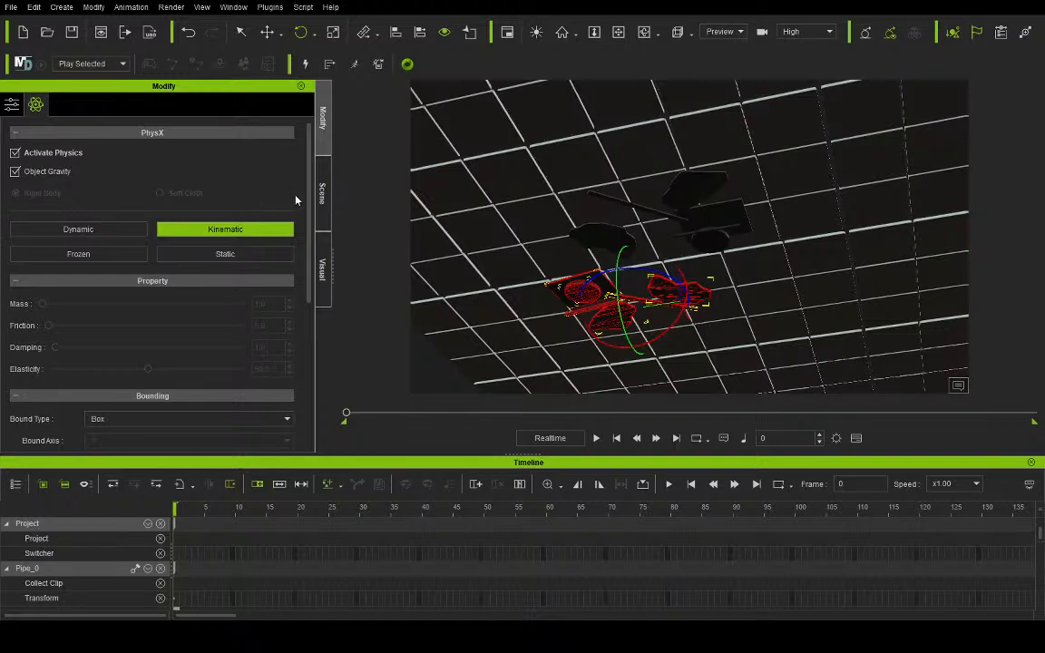
# Step: Select the six original debris props, Pipe to Round thing, and activate their physics as Kinematic
pyautogui.click(321, 193)
pyautogui.scroll(5, 196, 266)
pyautogui.scroll(20, 200, 262)
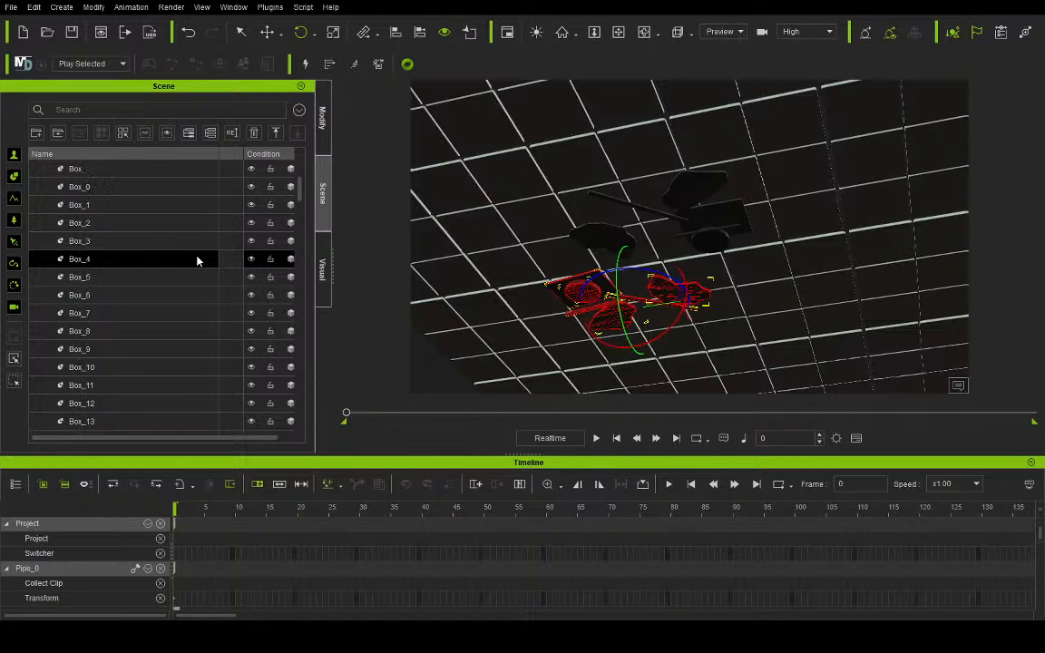
pyautogui.scroll(5, 164, 166)
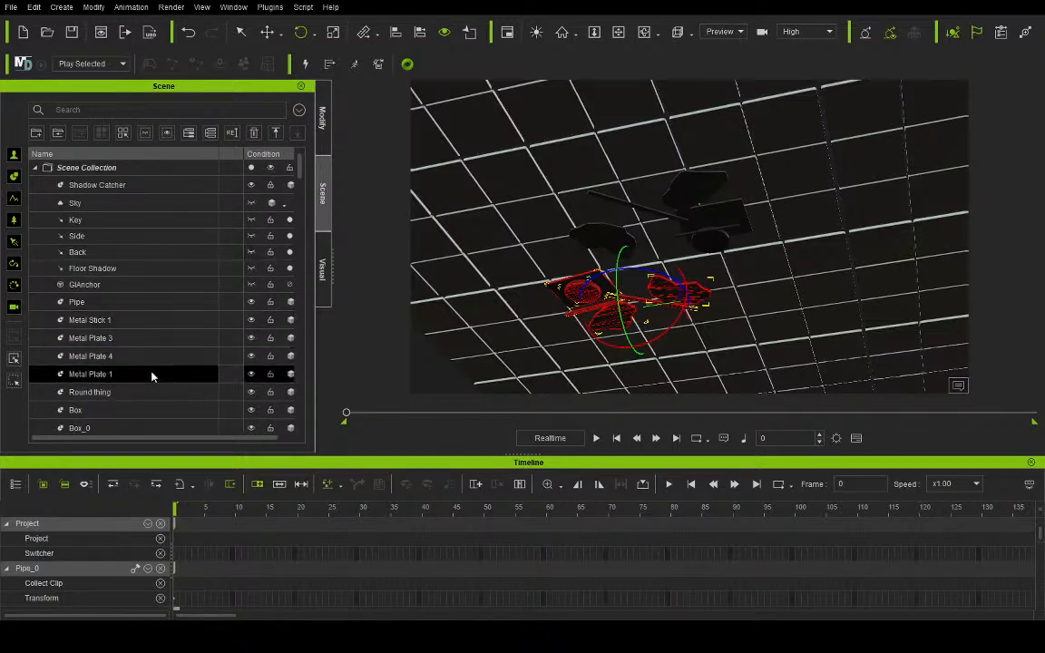
pyautogui.click(146, 392)
pyautogui.keyDown('shift'); pyautogui.click(149, 322); pyautogui.keyUp('shift')
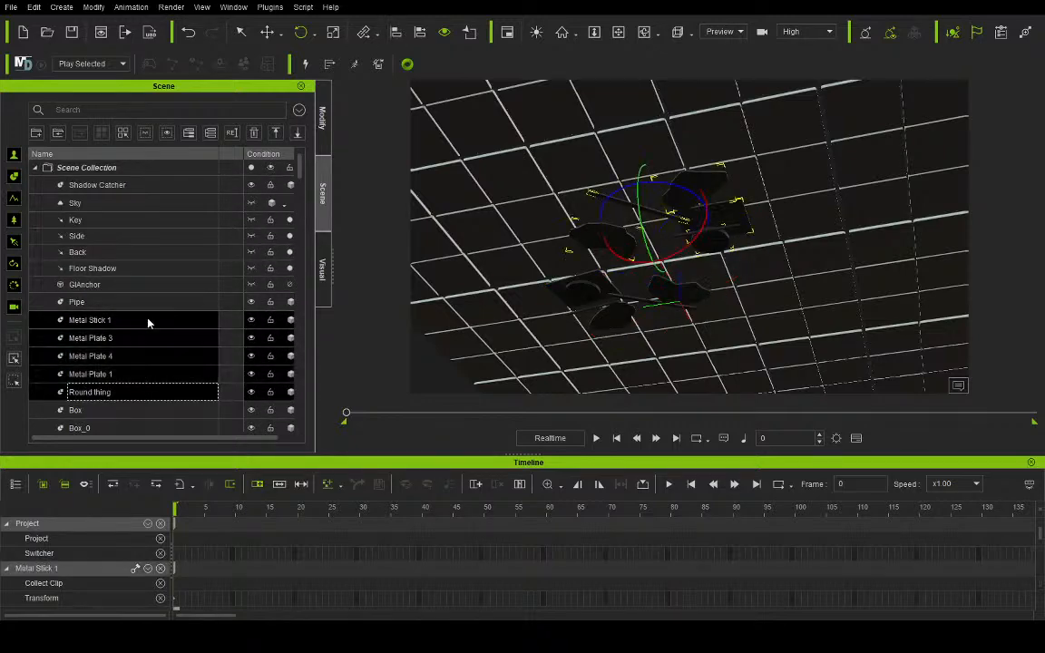
pyautogui.keyDown('shift'); pyautogui.click(177, 303); pyautogui.keyUp('shift')
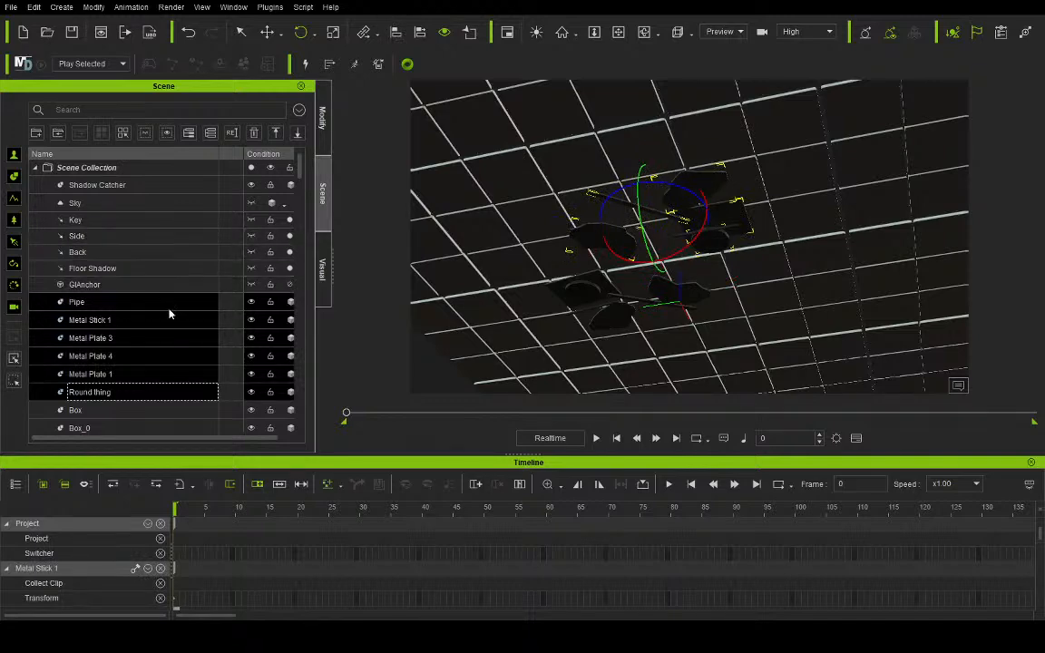
pyautogui.click(323, 118)
pyautogui.click(14, 152)
pyautogui.click(214, 229)
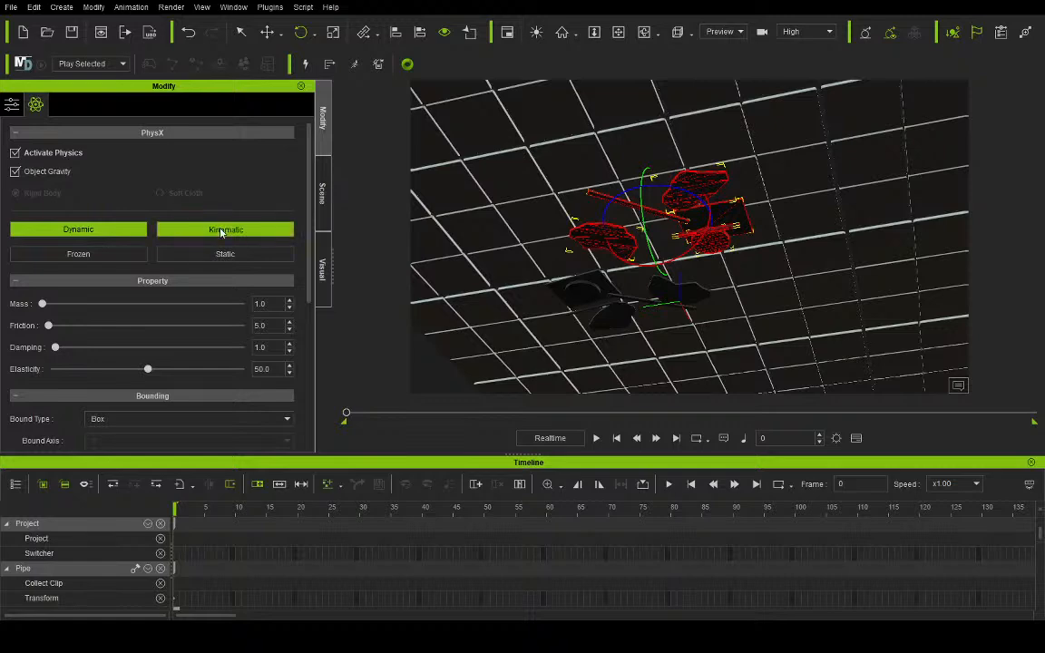
# Step: Duplicate the six original debris props to another spot beside them under the grid and rotate the new copies
pyautogui.click(267, 31)
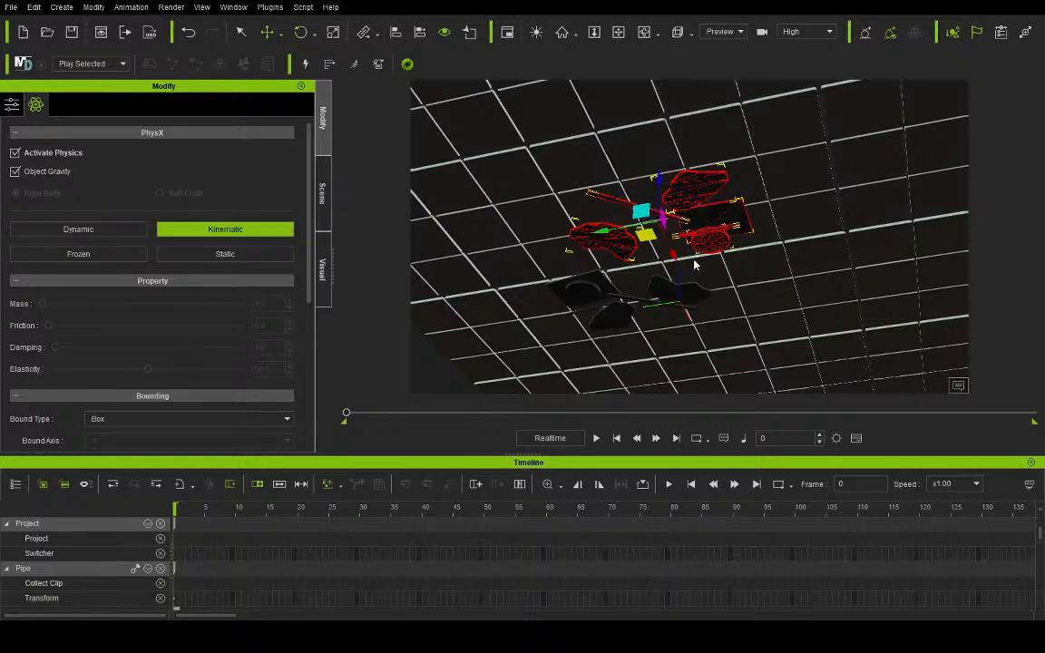
pyautogui.moveTo(519, 243); pyautogui.dragTo(374, 195)
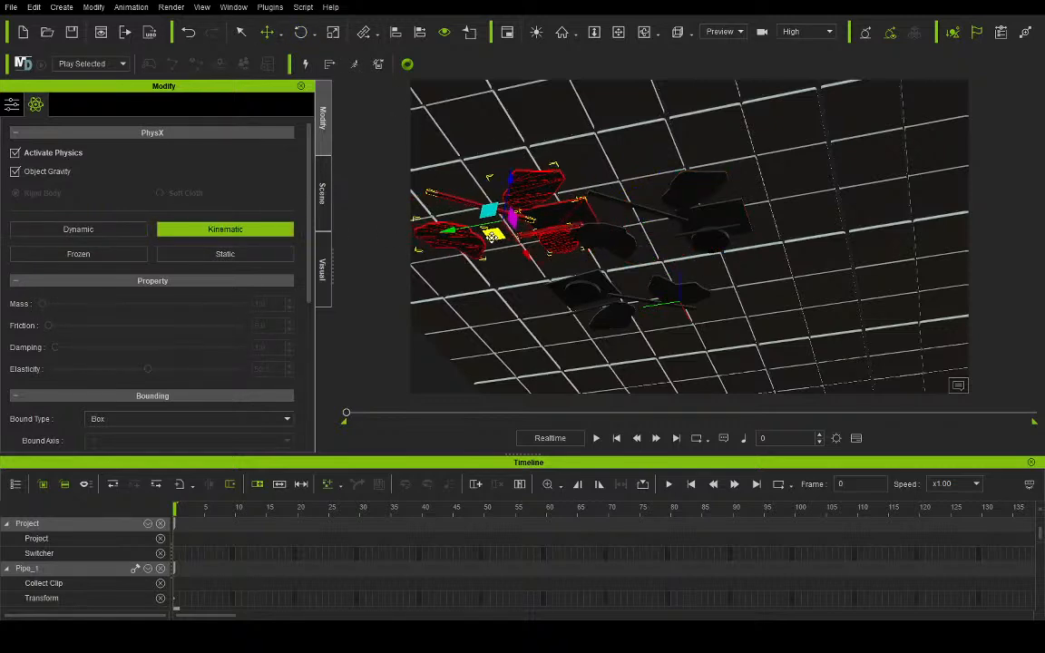
pyautogui.click(302, 34)
pyautogui.moveTo(468, 171); pyautogui.dragTo(458, 198)
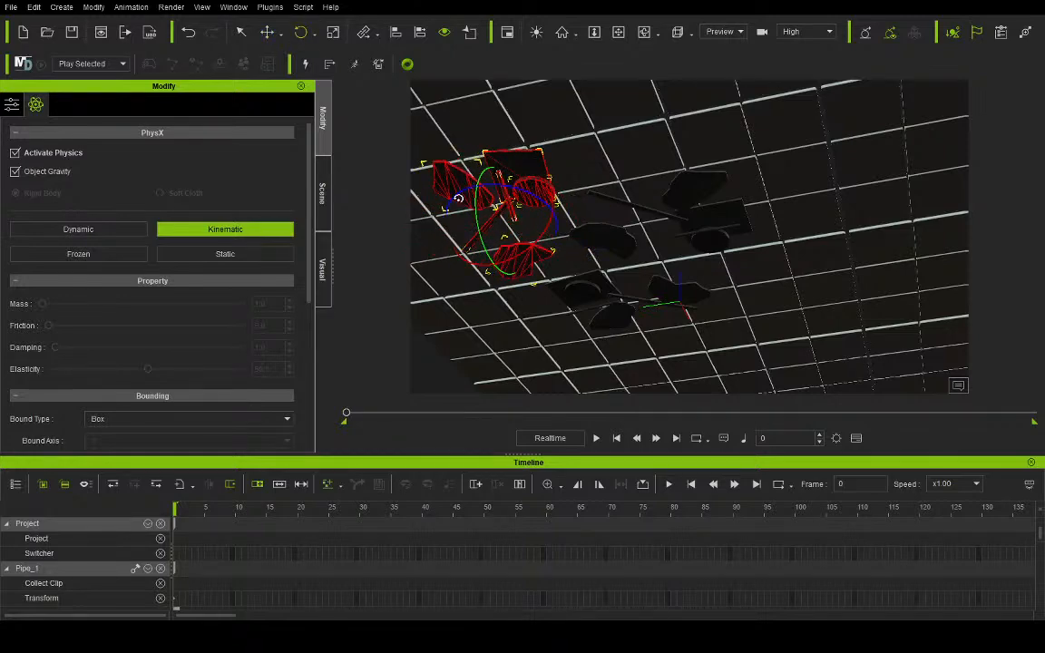
pyautogui.click(322, 194)
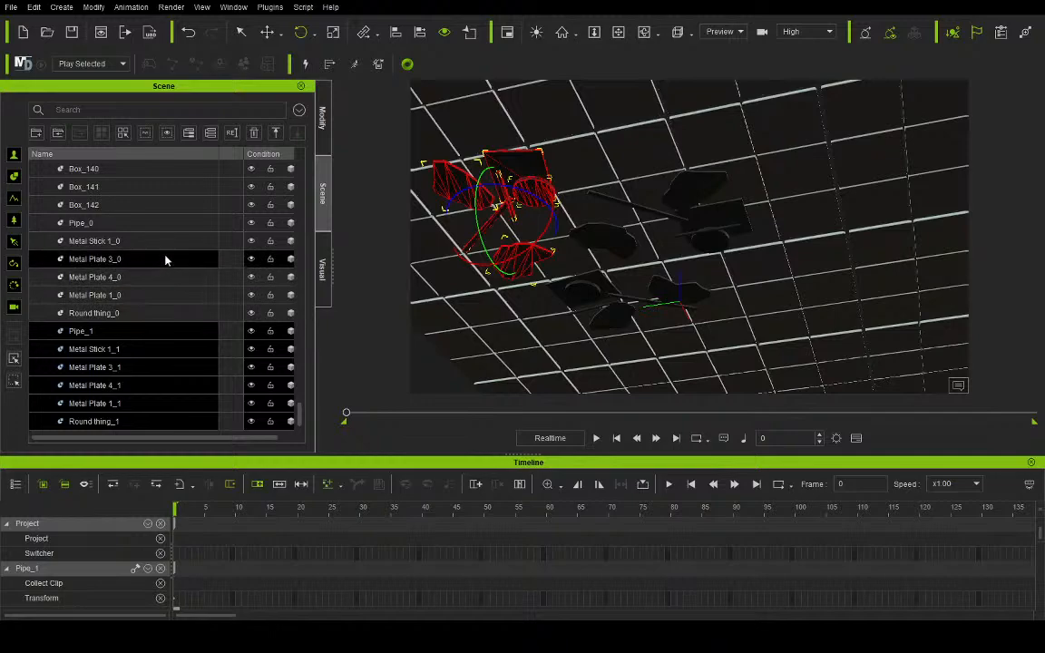
# Step: Duplicate the six debris props Pipe_1 to Round thing_1 to an empty spot beside them under the slab grid
pyautogui.click(159, 227)
pyautogui.keyDown('shift'); pyautogui.click(145, 422); pyautogui.keyUp('shift')
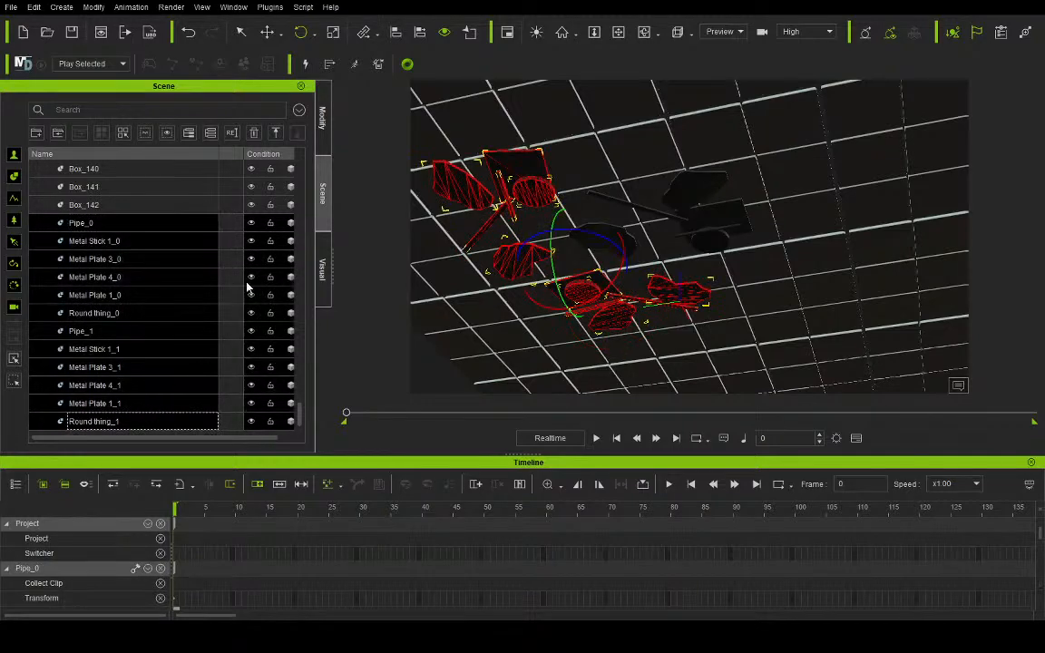
pyautogui.click(619, 33)
pyautogui.moveTo(601, 192); pyautogui.dragTo(683, 114)
pyautogui.moveTo(661, 184); pyautogui.dragTo(381, 297, button='right')
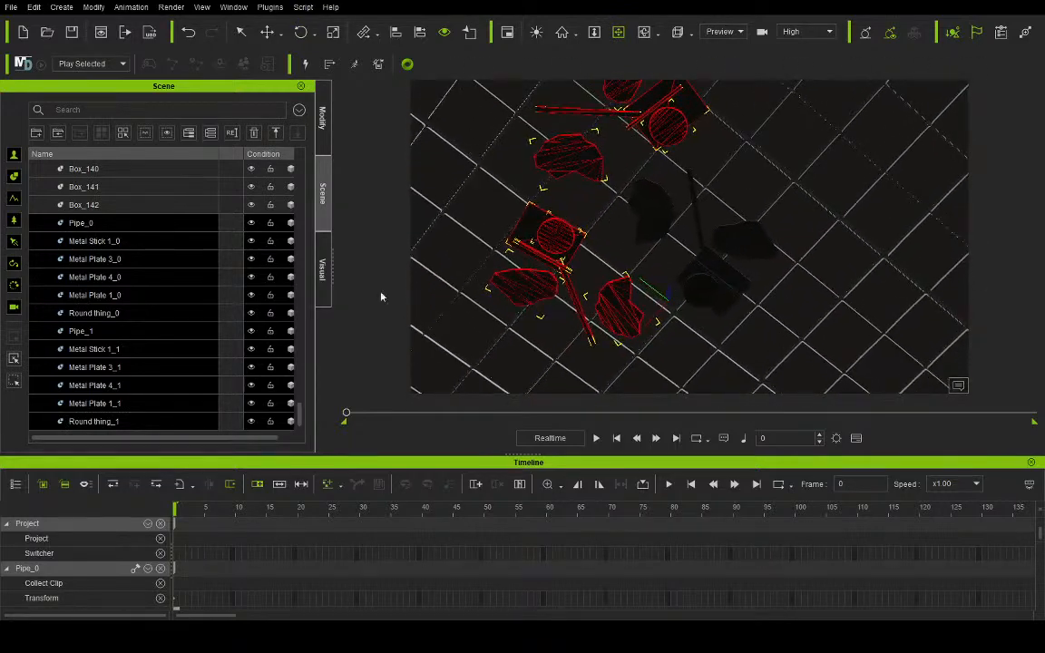
pyautogui.click(141, 332)
pyautogui.keyDown('shift'); pyautogui.click(136, 421); pyautogui.keyUp('shift')
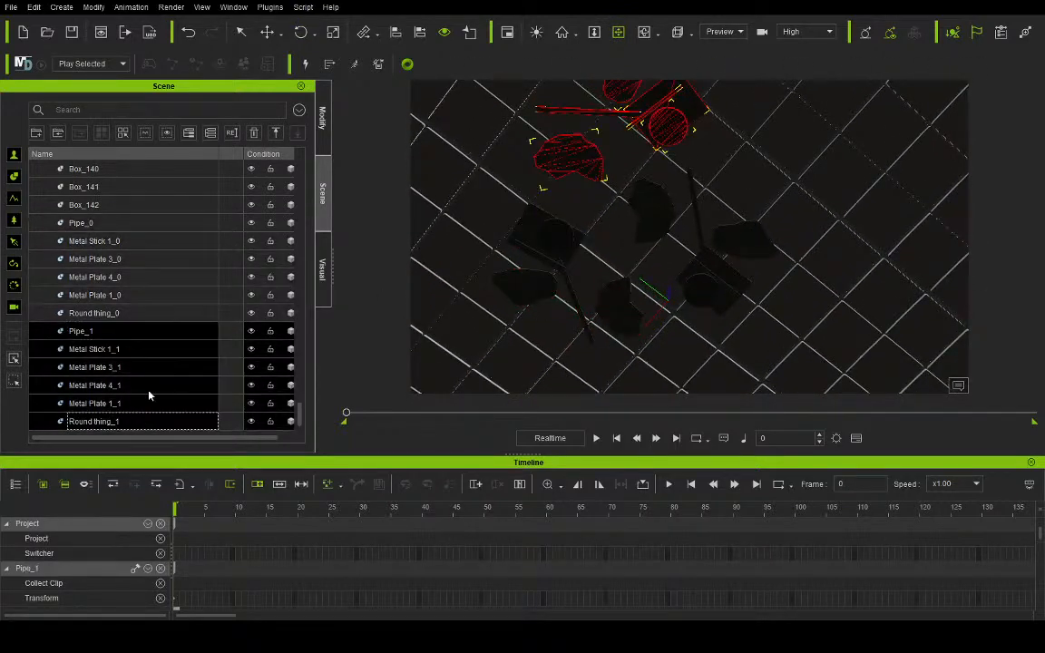
pyautogui.click(267, 33)
pyautogui.keyDown('ctrl'); pyautogui.moveTo(586, 127); pyautogui.dragTo(768, 162); pyautogui.keyUp('ctrl')
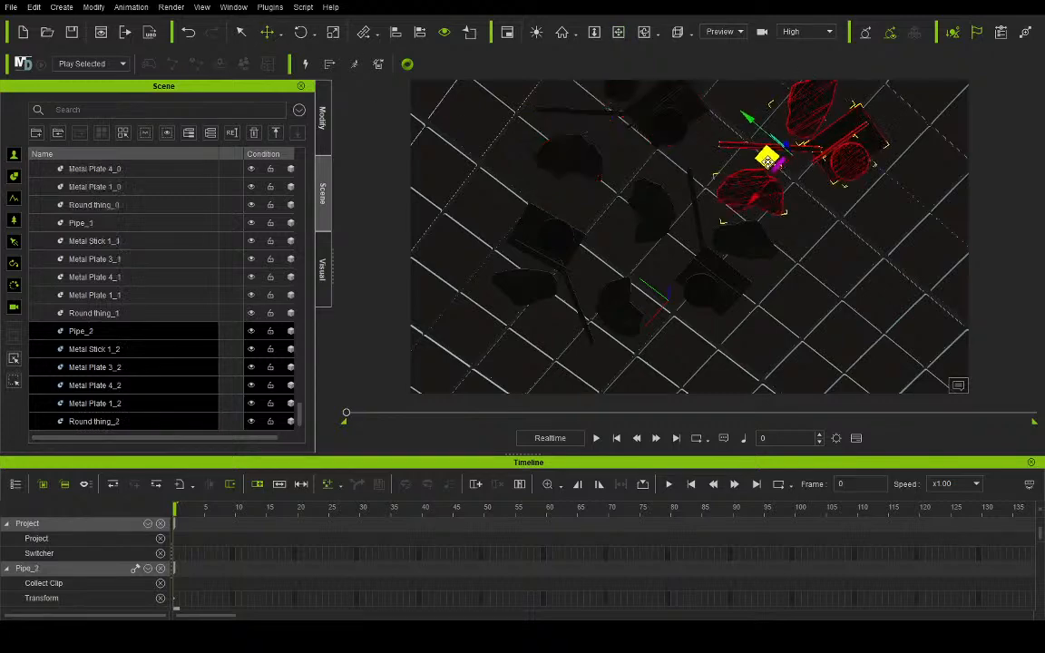
# Step: Rotate the copied props Pipe_2 to Round thing_2 about the Z axis and shift them slightly in the ground plane
pyautogui.click(300, 33)
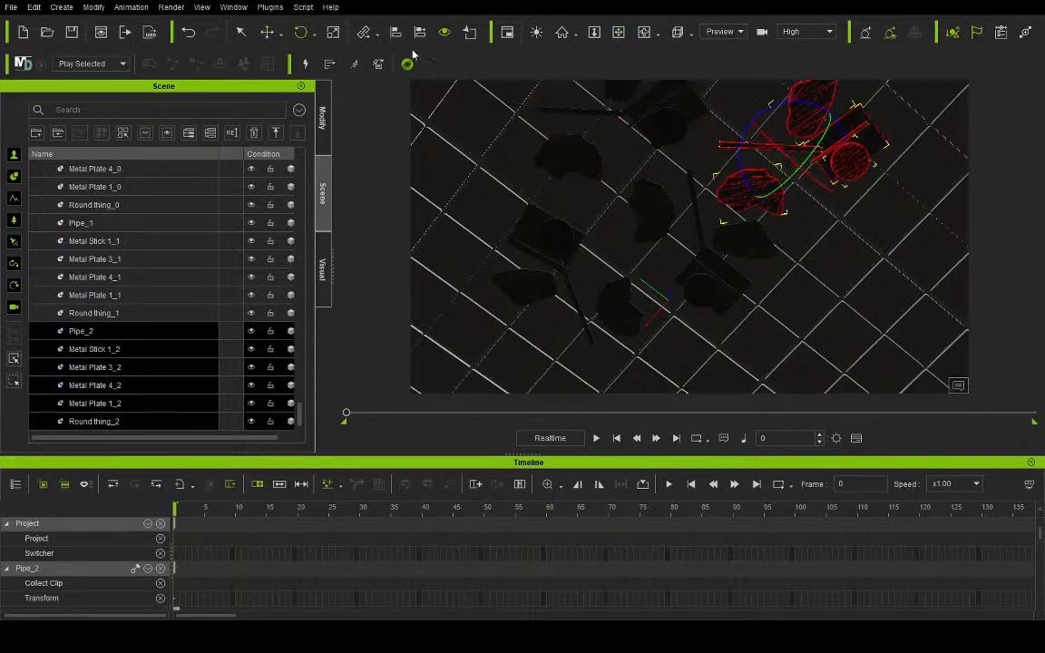
pyautogui.moveTo(853, 139); pyautogui.dragTo(830, 125)
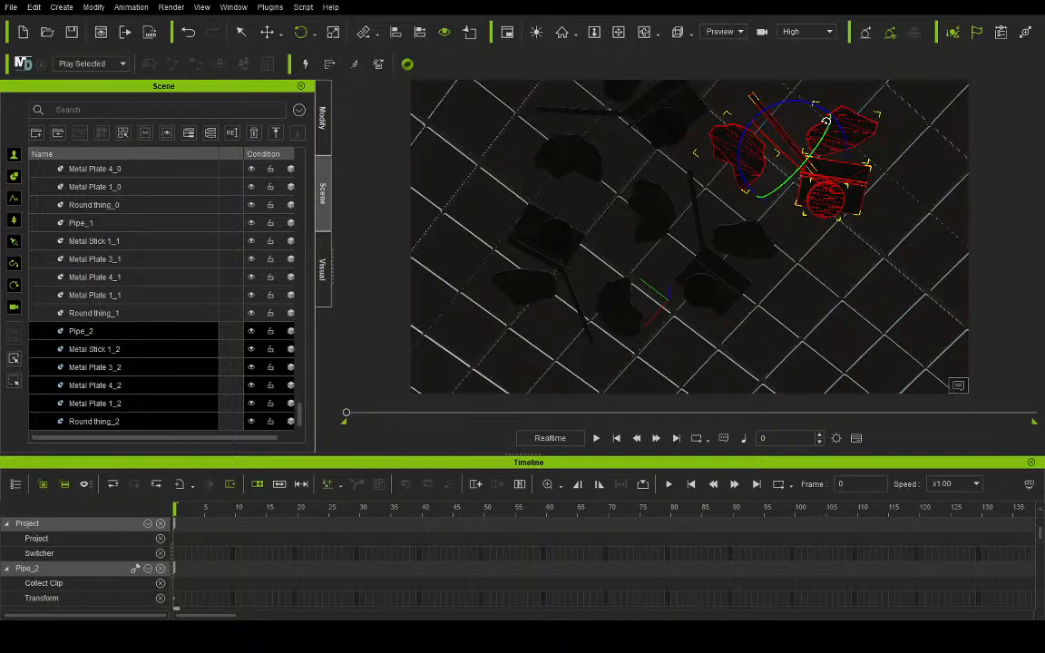
pyautogui.click(267, 32)
pyautogui.moveTo(767, 156); pyautogui.dragTo(768, 173)
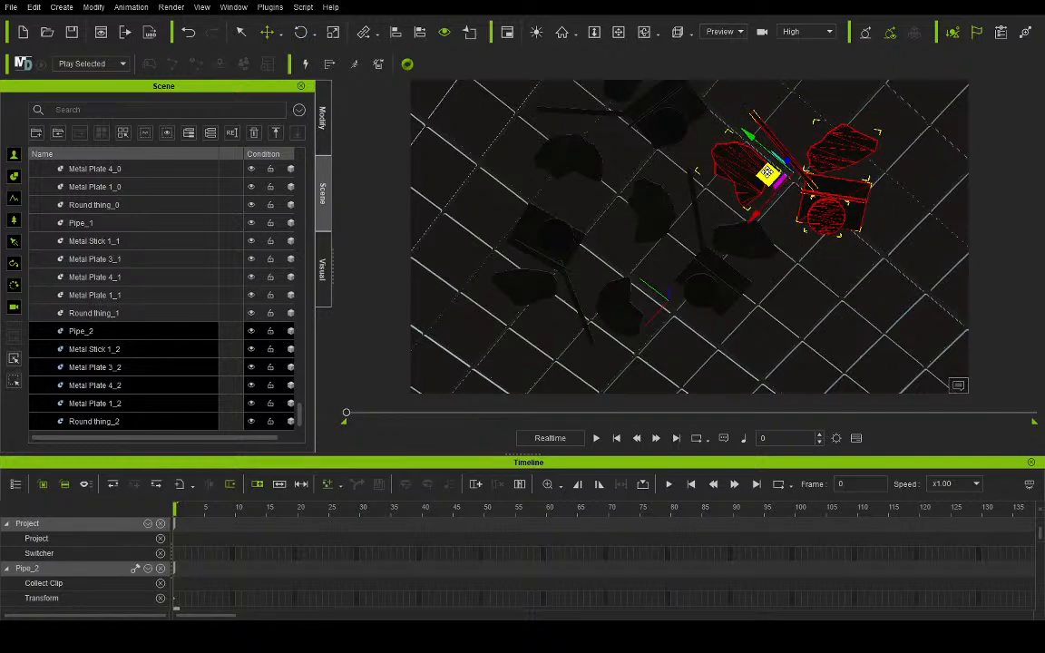
# Step: Duplicate the six props Pipe_2 to Round thing_2 to another free spot under the slab grid
pyautogui.moveTo(768, 173)
pyautogui.keyDown('shift'); pyautogui.mouseDown()
pyautogui.moveTo(704, 311)
pyautogui.moveTo(661, 355)
pyautogui.moveTo(610, 370)
pyautogui.mouseUp(); pyautogui.keyUp('shift')
pyautogui.moveTo(640, 34); pyautogui.dragTo(635, 373)
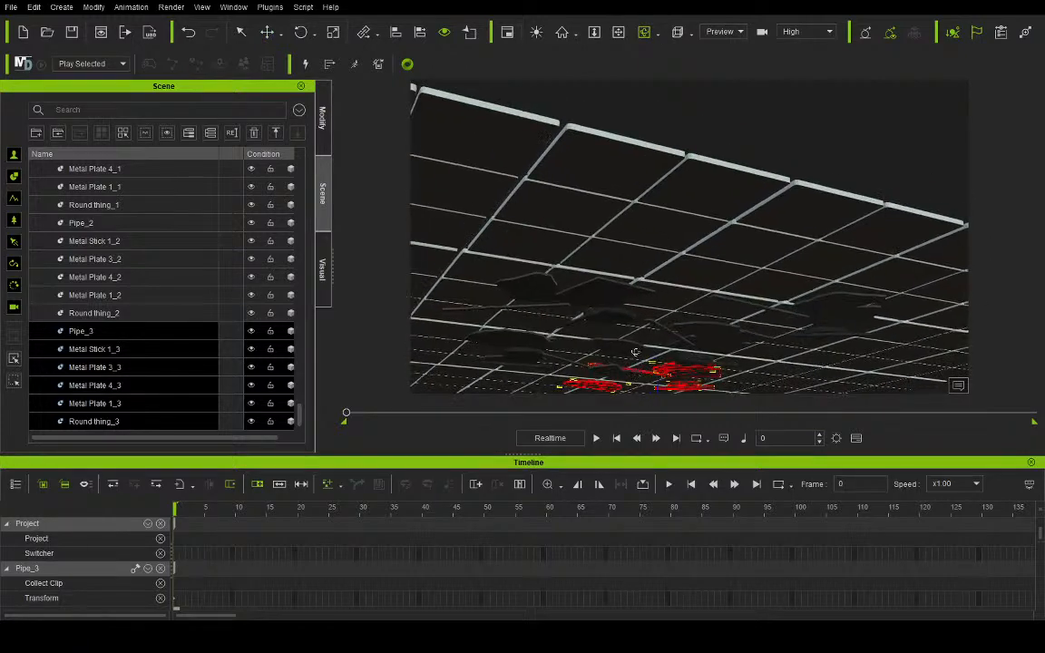
pyautogui.click(616, 32)
pyautogui.moveTo(613, 196); pyautogui.dragTo(644, 91)
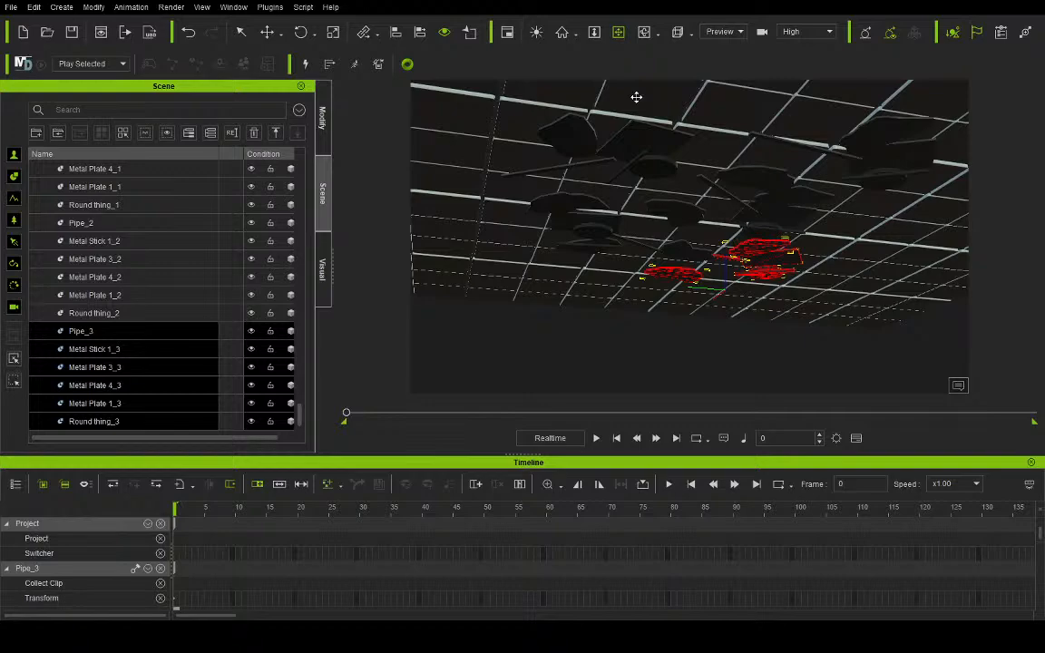
pyautogui.moveTo(635, 102); pyautogui.dragTo(682, 207)
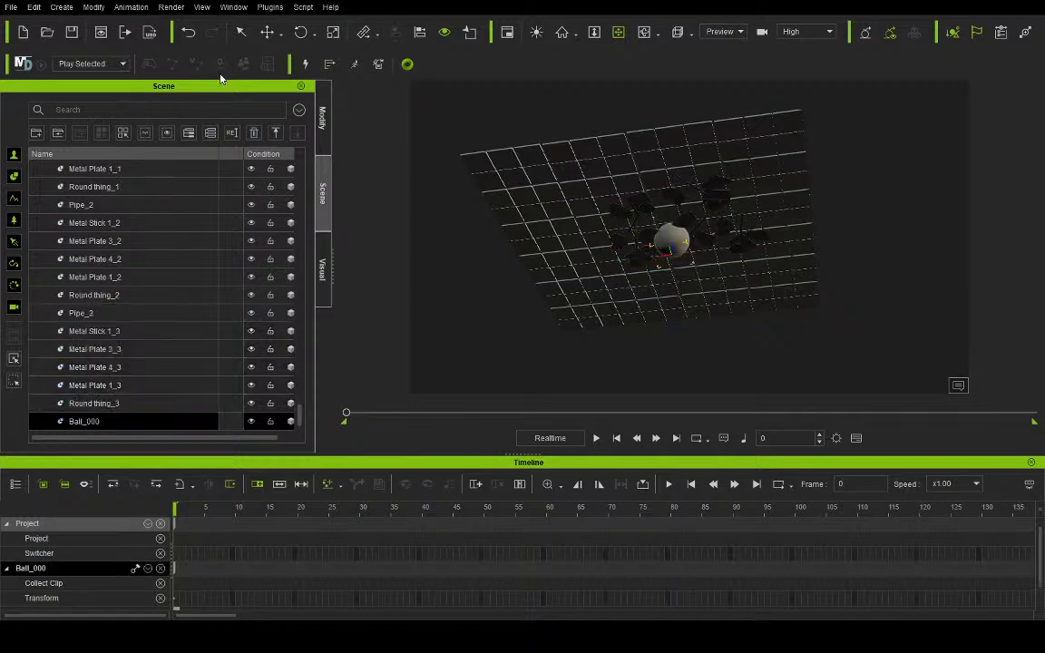
# Step: Scale Ball_000 into a wide flattened disc and lower it beneath the debris and slab grid
pyautogui.click(332, 33)
pyautogui.moveTo(670, 257); pyautogui.dragTo(649, 199)
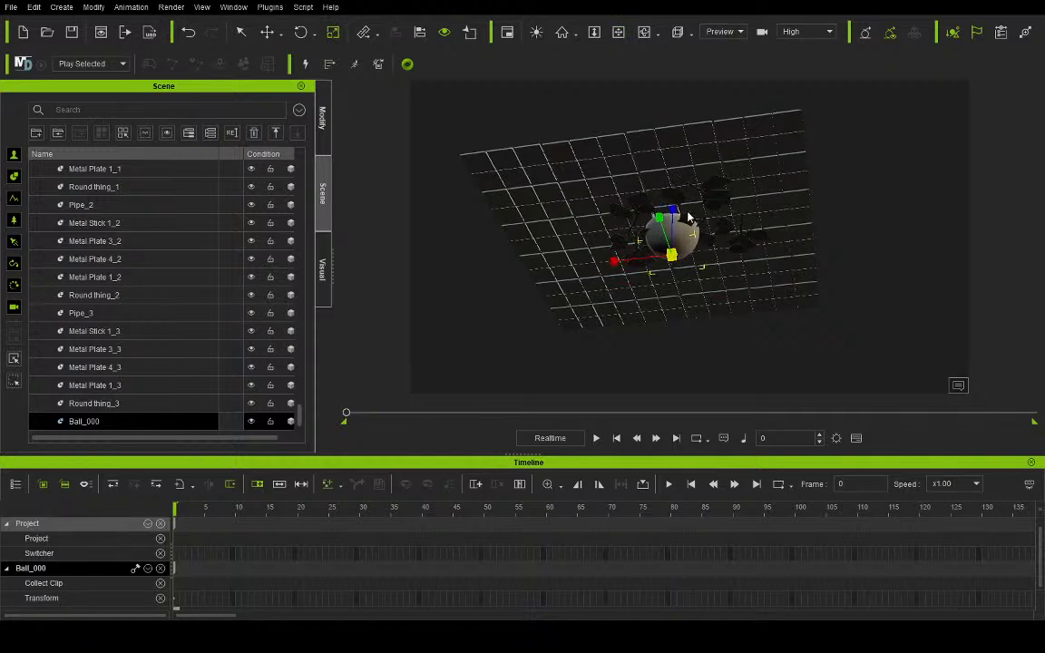
pyautogui.hotkey('ctrl', 'z')
pyautogui.hotkey('ctrl', 'y')
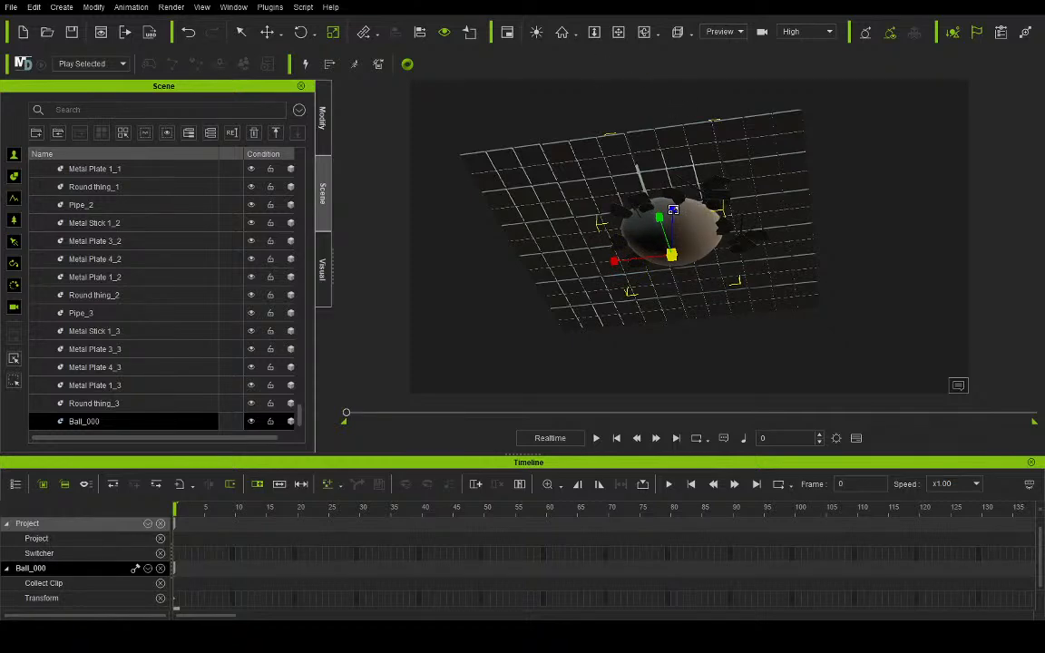
pyautogui.click(644, 32)
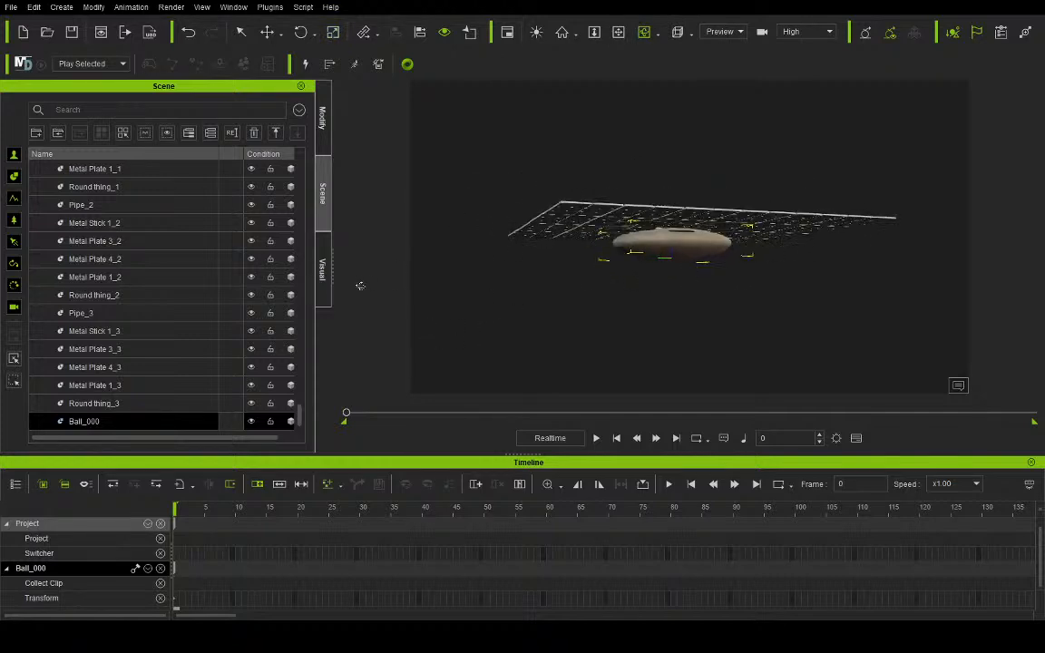
pyautogui.press('w')
pyautogui.moveTo(673, 202); pyautogui.dragTo(677, 220)
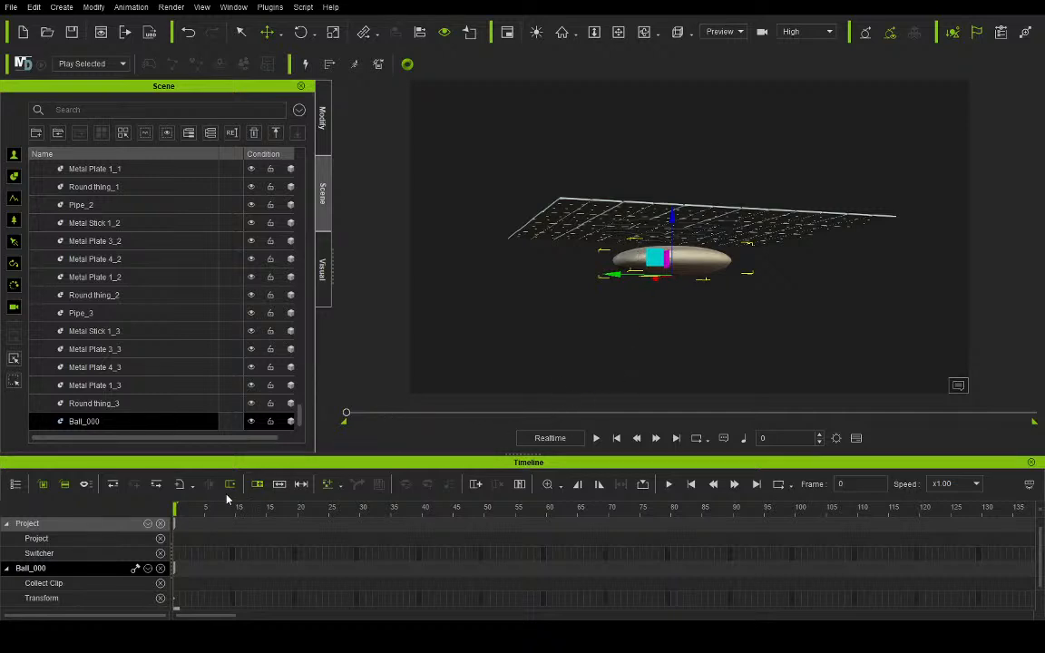
# Step: Animate Ball_000 to rise above the slab grid by frame 47, and return to frame 0
pyautogui.moveTo(204, 512); pyautogui.dragTo(470, 540)
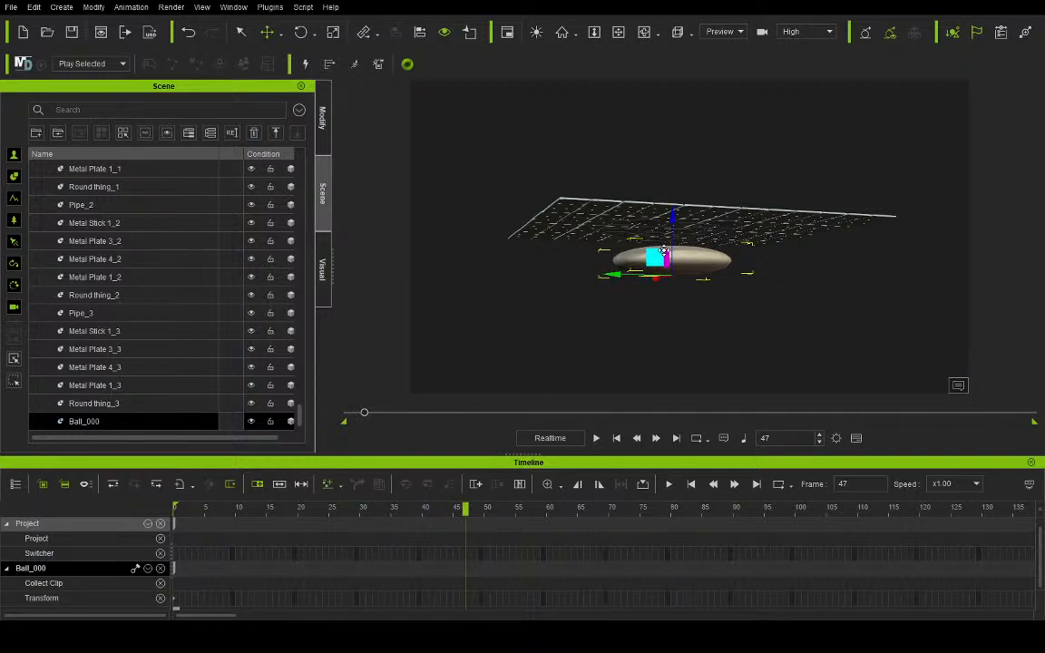
pyautogui.moveTo(673, 221); pyautogui.dragTo(672, 159)
pyautogui.click(619, 33)
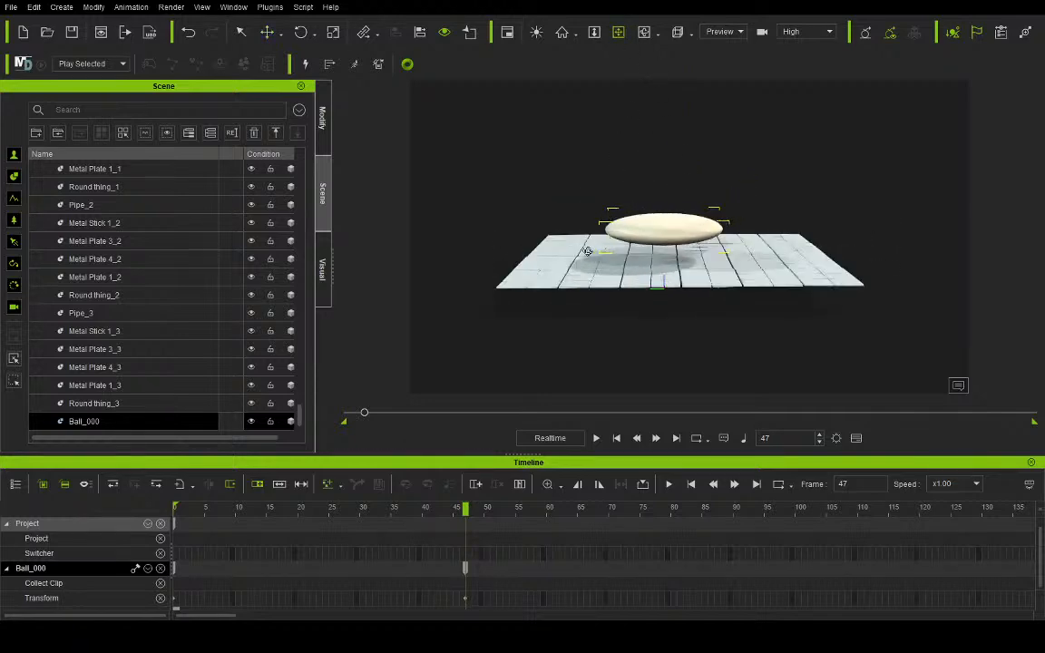
pyautogui.moveTo(464, 509); pyautogui.dragTo(85, 504)
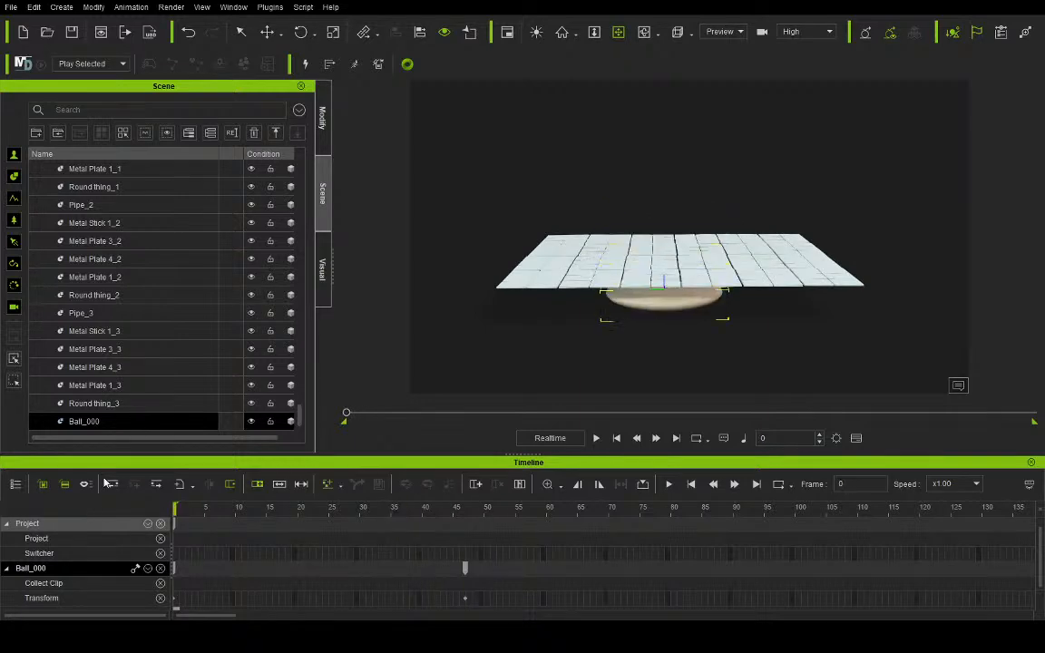
# Step: Activate physics on Ball_000 as Kinematic and set its bound type to Convex Hull
pyautogui.click(321, 125)
pyautogui.click(43, 152)
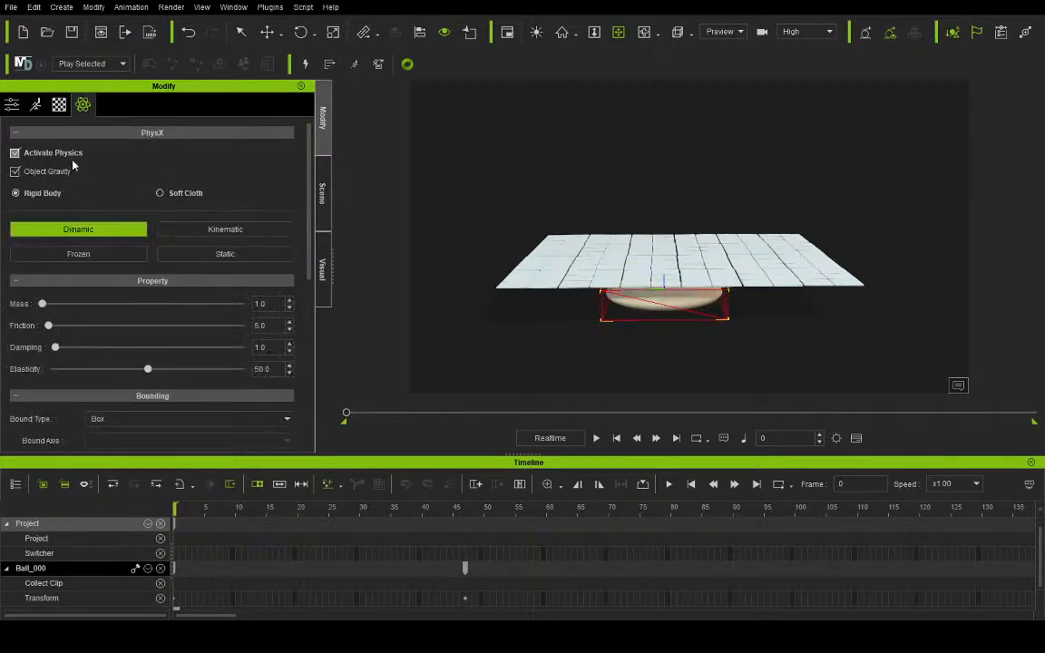
pyautogui.click(197, 229)
pyautogui.scroll(-3, 168, 264)
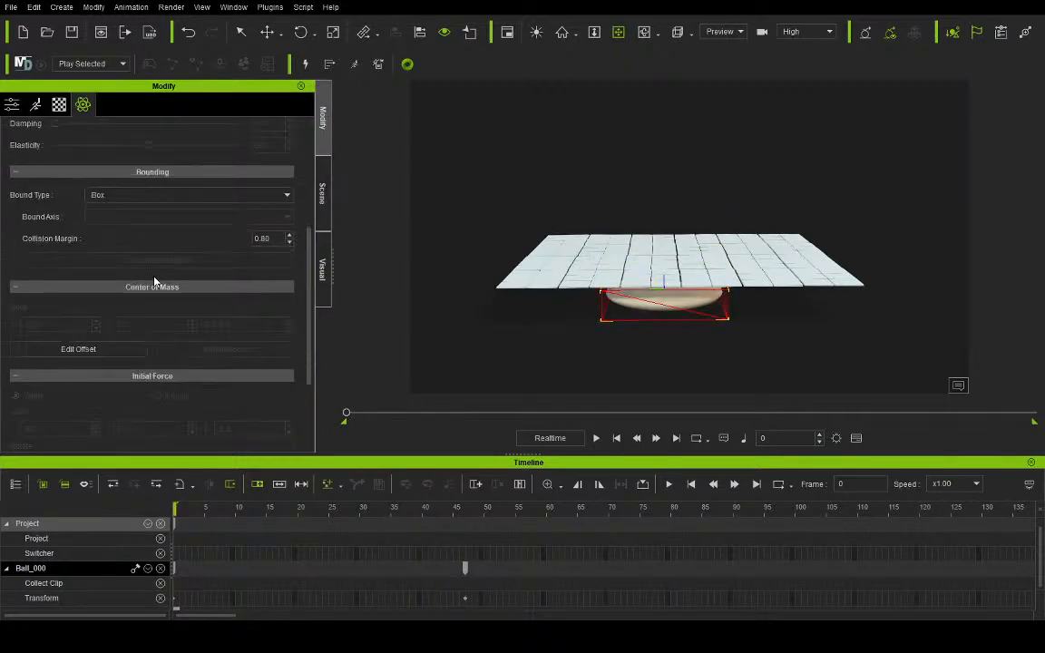
pyautogui.click(155, 195)
pyautogui.click(155, 220)
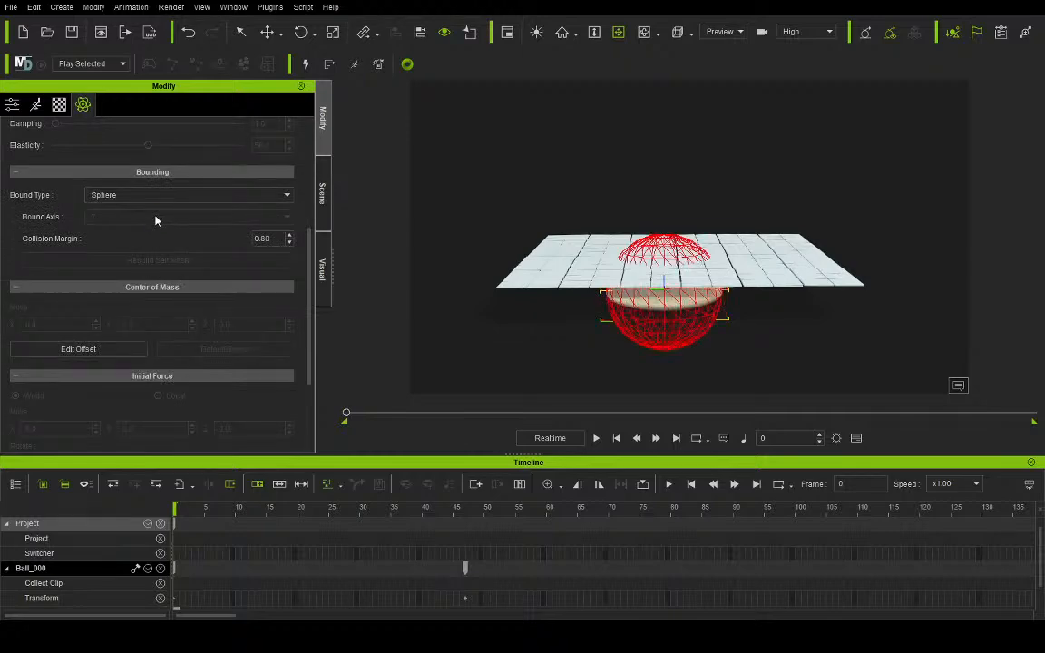
pyautogui.click(158, 194)
pyautogui.click(145, 230)
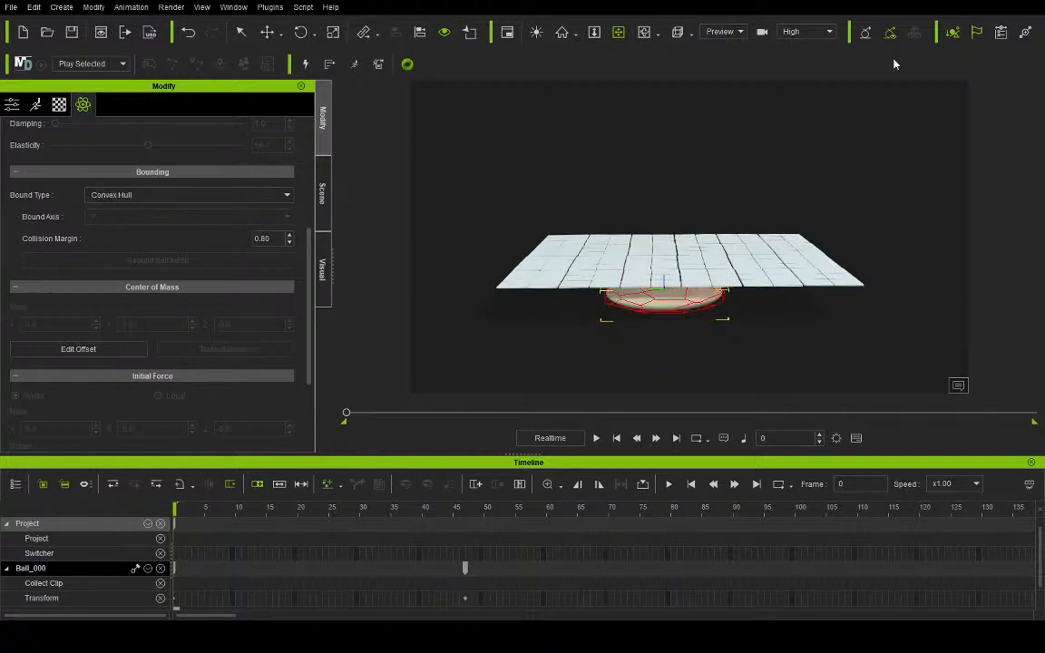
# Step: Examine the slab grid, the debris and the ball's collision hull from above, the side and below
pyautogui.moveTo(647, 281)
pyautogui.mouseDown(button='right')
pyautogui.moveTo(698, 172)
pyautogui.moveTo(688, 193)
pyautogui.moveTo(638, 216)
pyautogui.moveTo(793, 355)
pyautogui.moveTo(868, 310)
pyautogui.moveTo(858, 266)
pyautogui.moveTo(641, 290)
pyautogui.mouseUp(button='right')
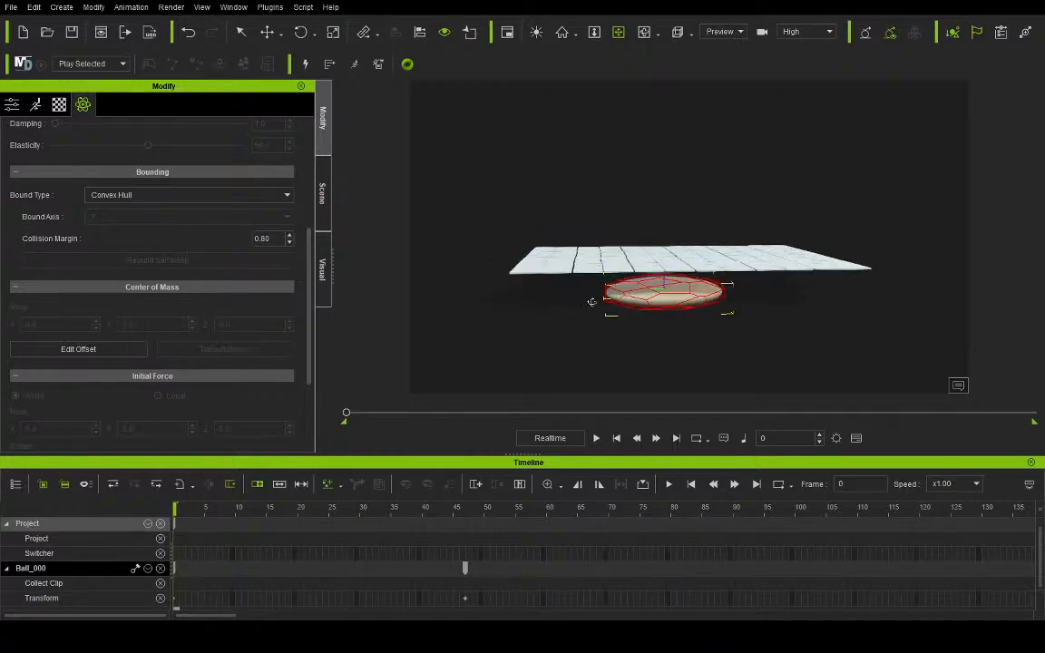
pyautogui.moveTo(746, 317); pyautogui.dragTo(758, 224, button='right')
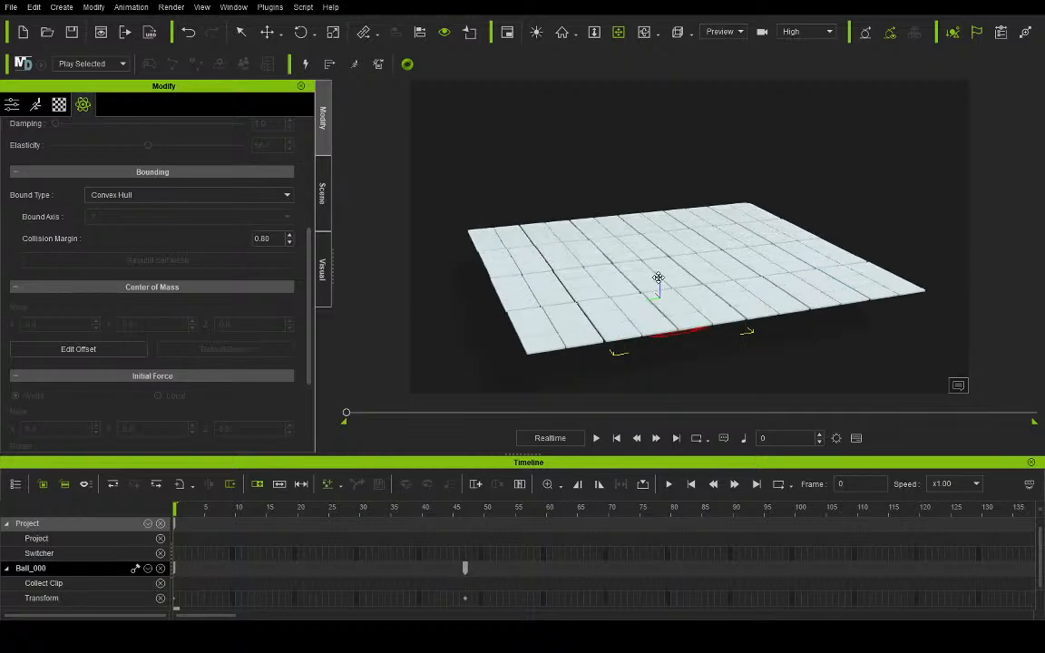
pyautogui.scroll(5, 654, 282)
pyautogui.moveTo(636, 265); pyautogui.dragTo(627, 350, button='right')
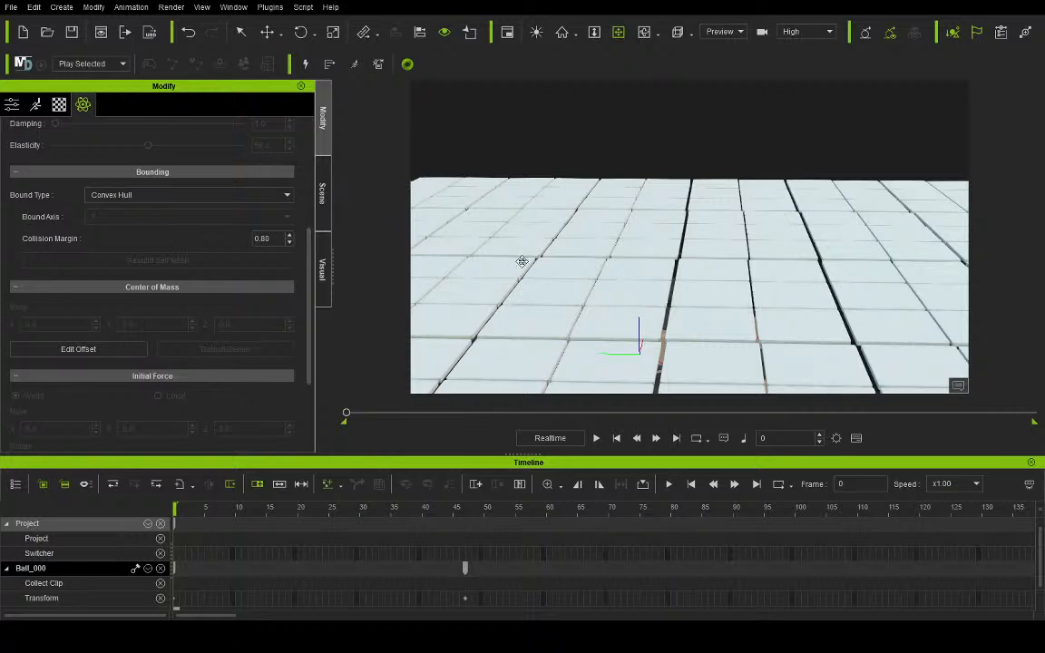
pyautogui.moveTo(590, 293); pyautogui.dragTo(651, 275, button='right')
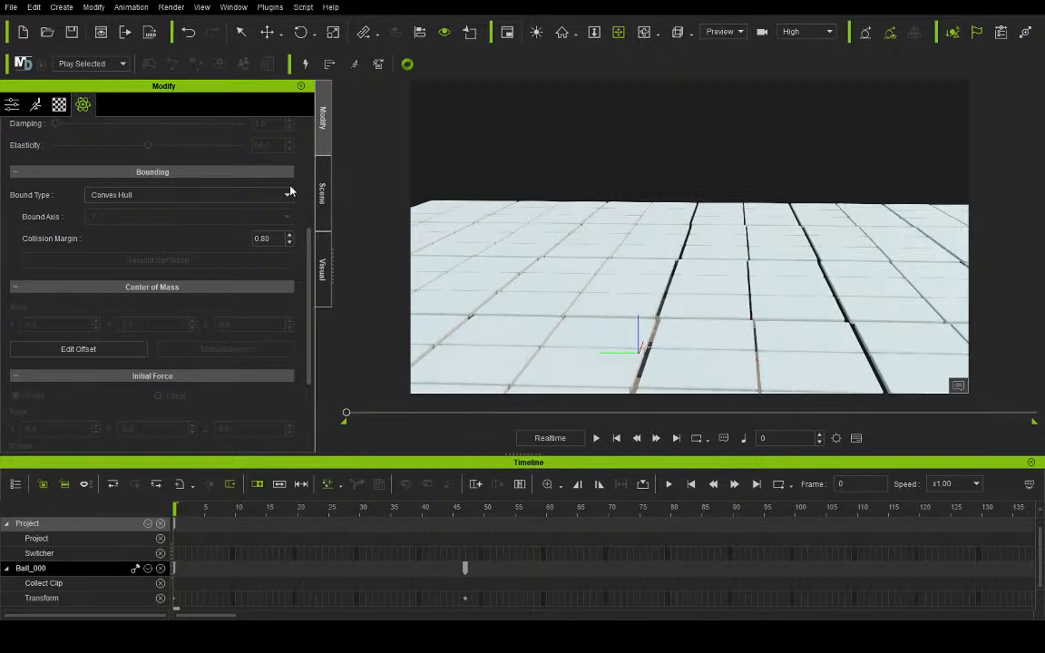
pyautogui.moveTo(578, 297); pyautogui.dragTo(615, 327, button='right')
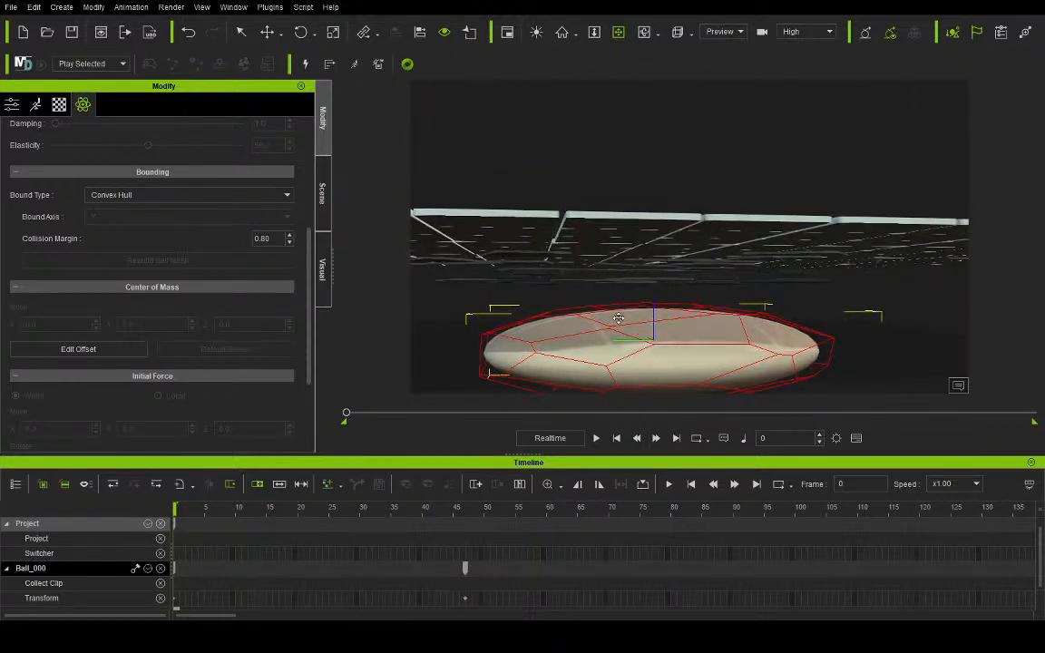
pyautogui.moveTo(601, 175); pyautogui.dragTo(558, 204, button='right')
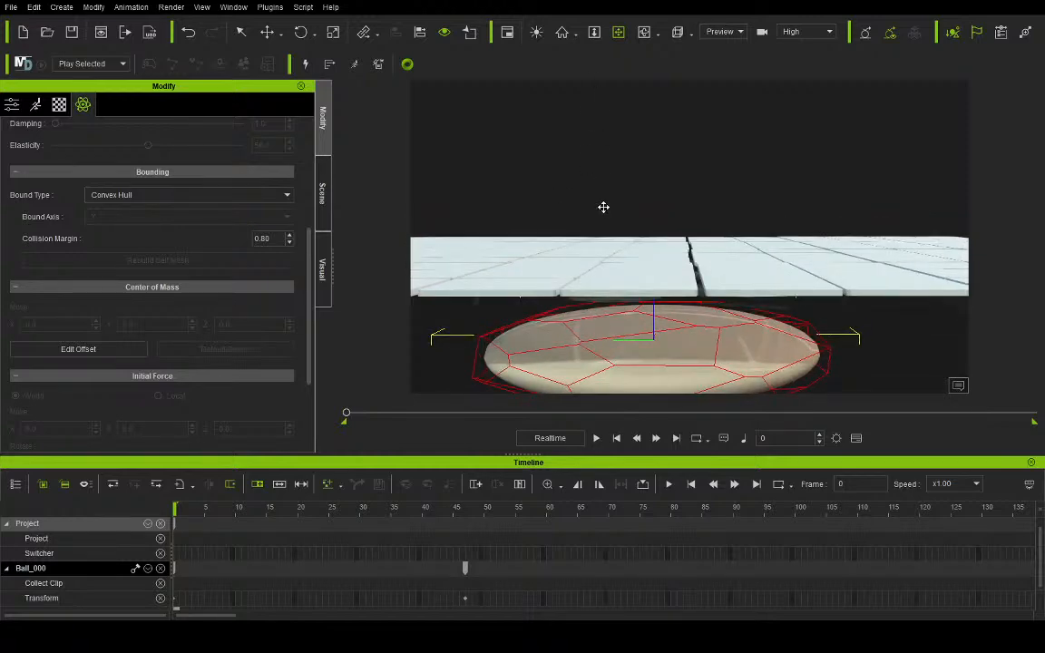
pyautogui.moveTo(605, 118); pyautogui.dragTo(607, 199, button='right')
pyautogui.scroll(-2, 593, 264)
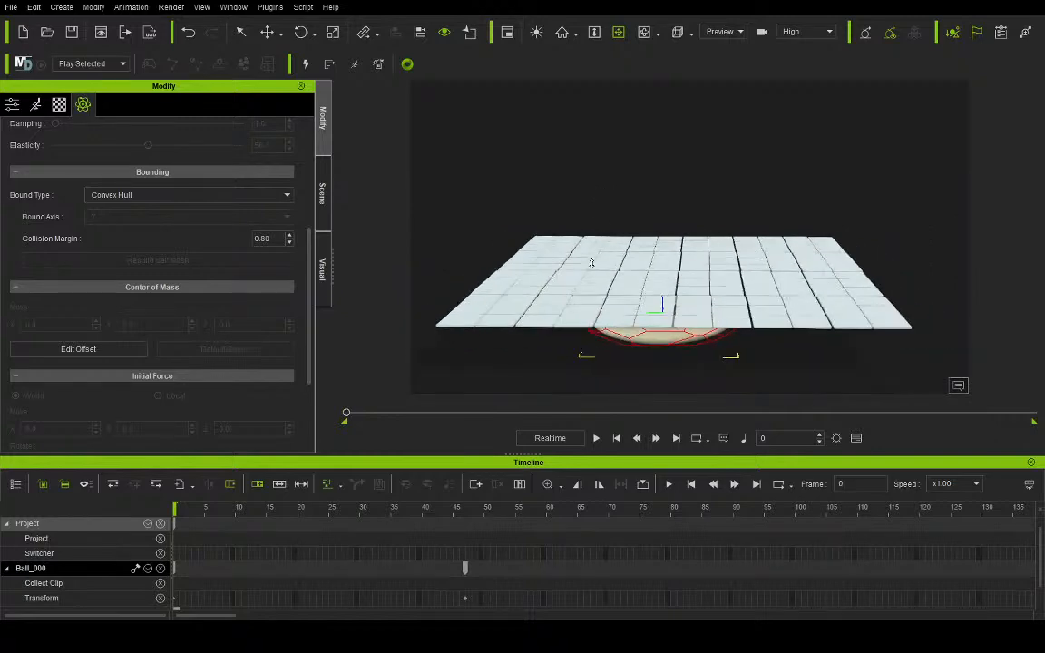
pyautogui.scroll(-1, 591, 272)
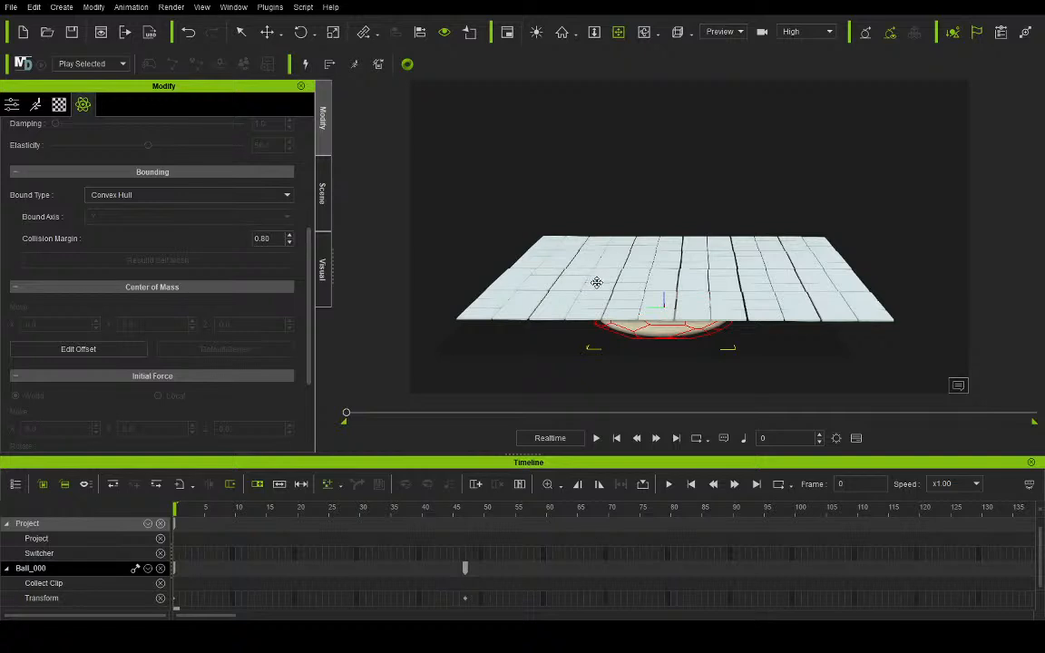
pyautogui.moveTo(597, 283); pyautogui.dragTo(676, 214, button='right')
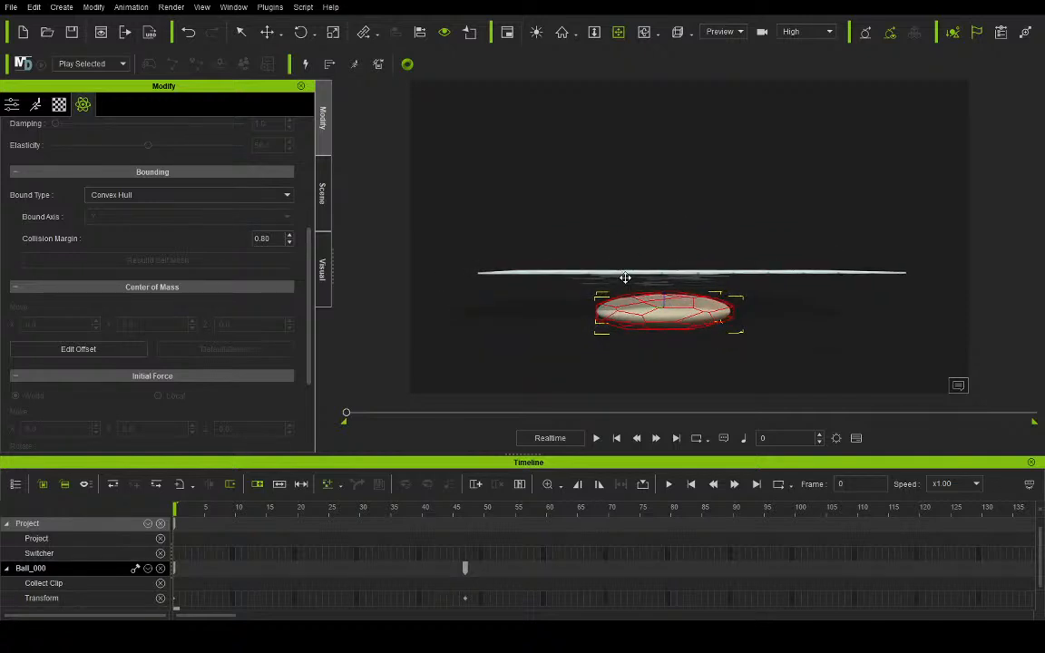
pyautogui.moveTo(629, 231); pyautogui.dragTo(581, 188, button='right')
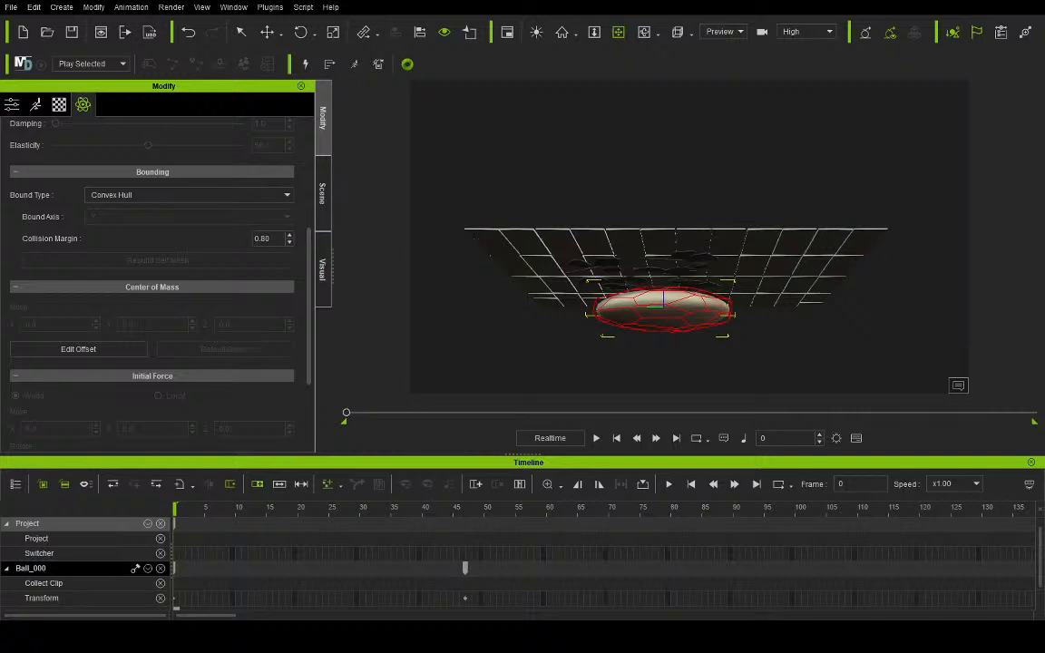
pyautogui.moveTo(617, 256); pyautogui.dragTo(523, 264, button='right')
pyautogui.scroll(1, 626, 315)
pyautogui.scroll(2, 626, 315)
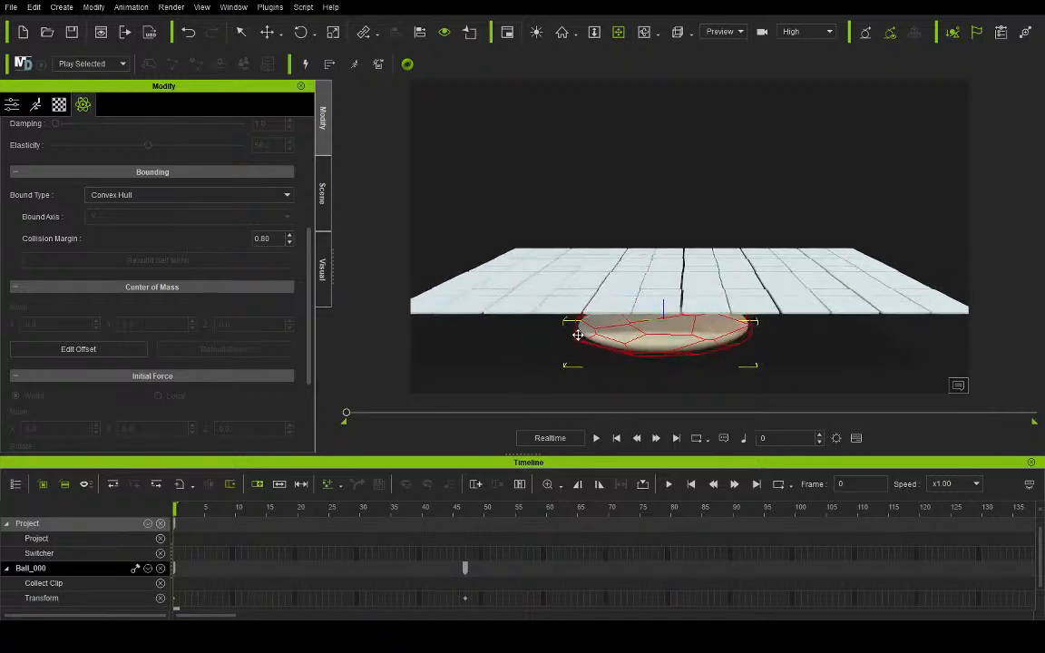
# Step: Play back the ball's rise against the slab grid, rewind to frame 0 and return to the scene object list
pyautogui.click(597, 438)
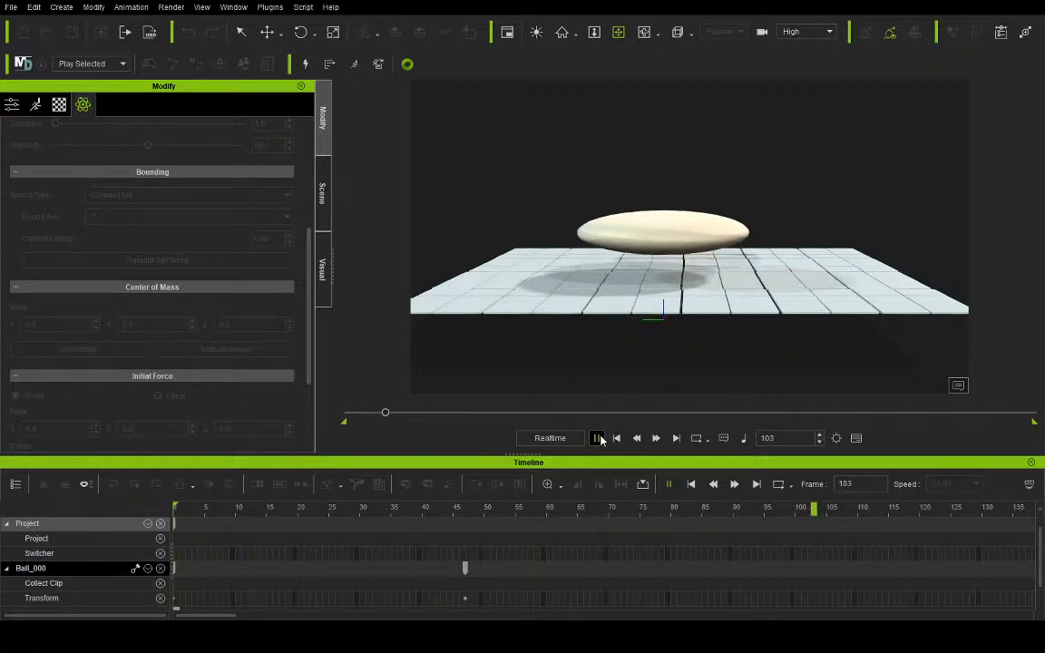
pyautogui.click(616, 438)
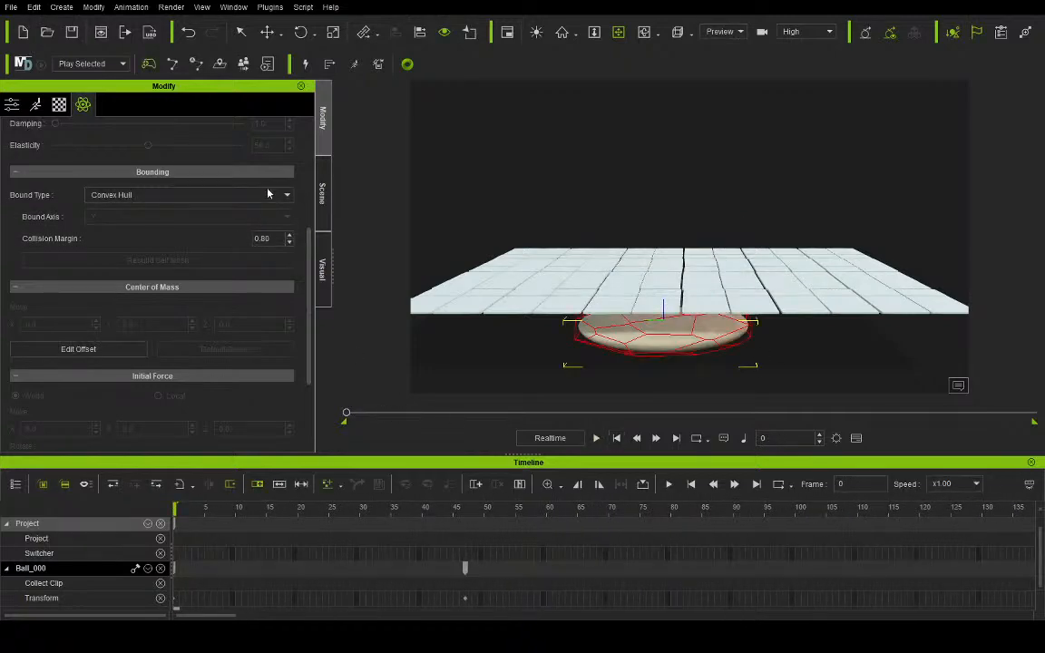
pyautogui.click(322, 194)
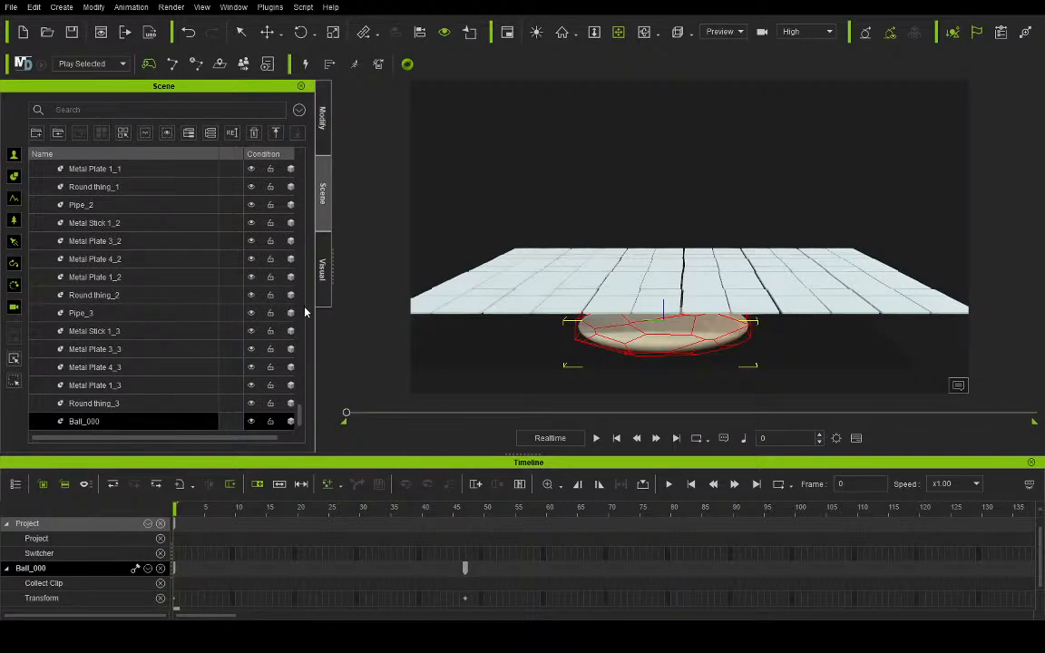
# Step: Activate physics on all slab boxes from Box to Box_142 as Dynamic with object gravity off
pyautogui.scroll(5, 160, 367)
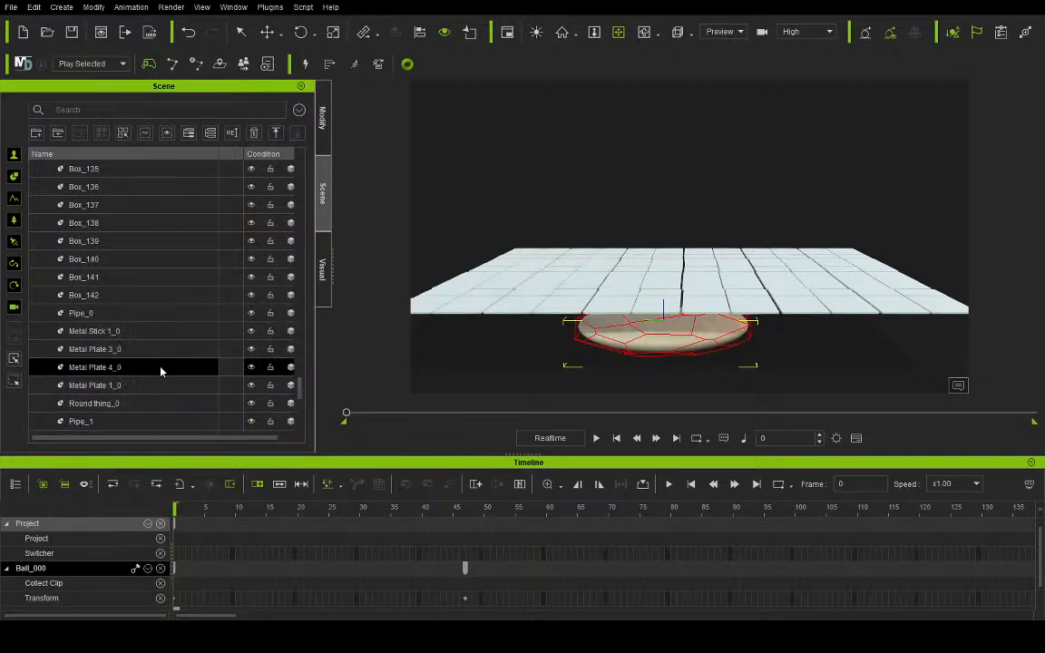
pyautogui.scroll(-2, 154, 344)
pyautogui.click(148, 299)
pyautogui.scroll(12, 150, 300)
pyautogui.scroll(20, 154, 301)
pyautogui.scroll(-3, 154, 318)
pyautogui.keyDown('shift'); pyautogui.click(145, 260); pyautogui.keyUp('shift')
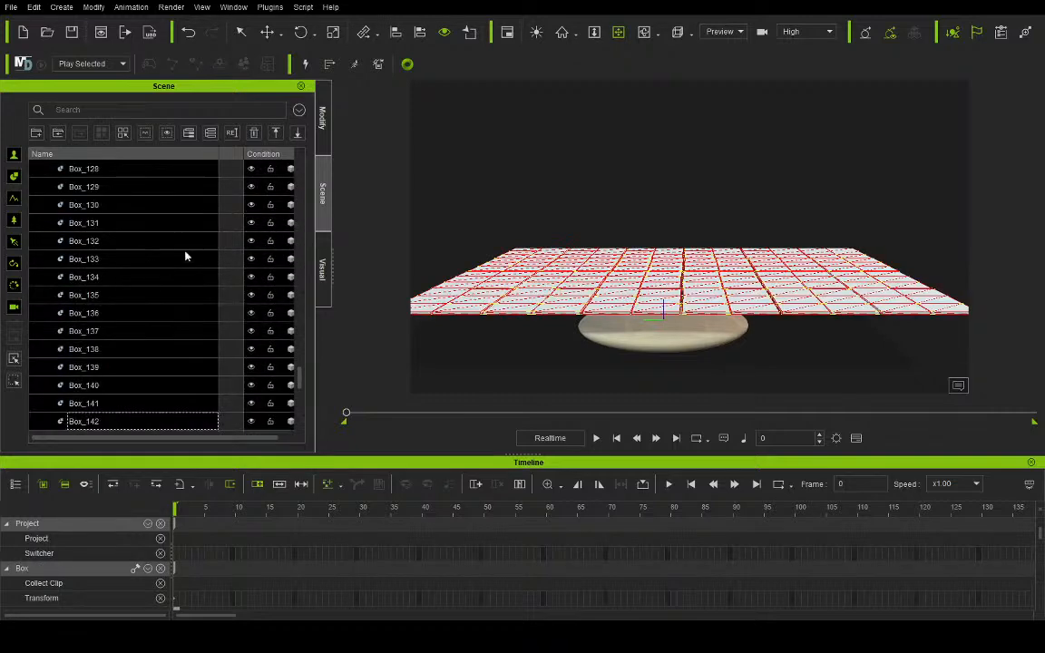
pyautogui.click(322, 118)
pyautogui.click(12, 105)
pyautogui.click(34, 104)
pyautogui.click(95, 152)
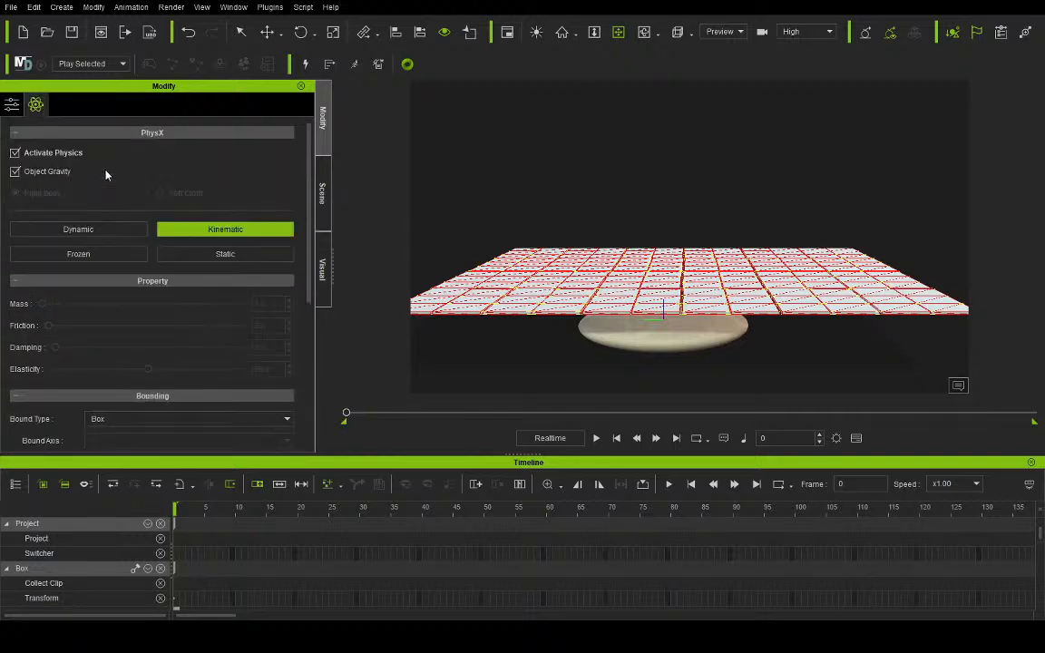
pyautogui.click(91, 231)
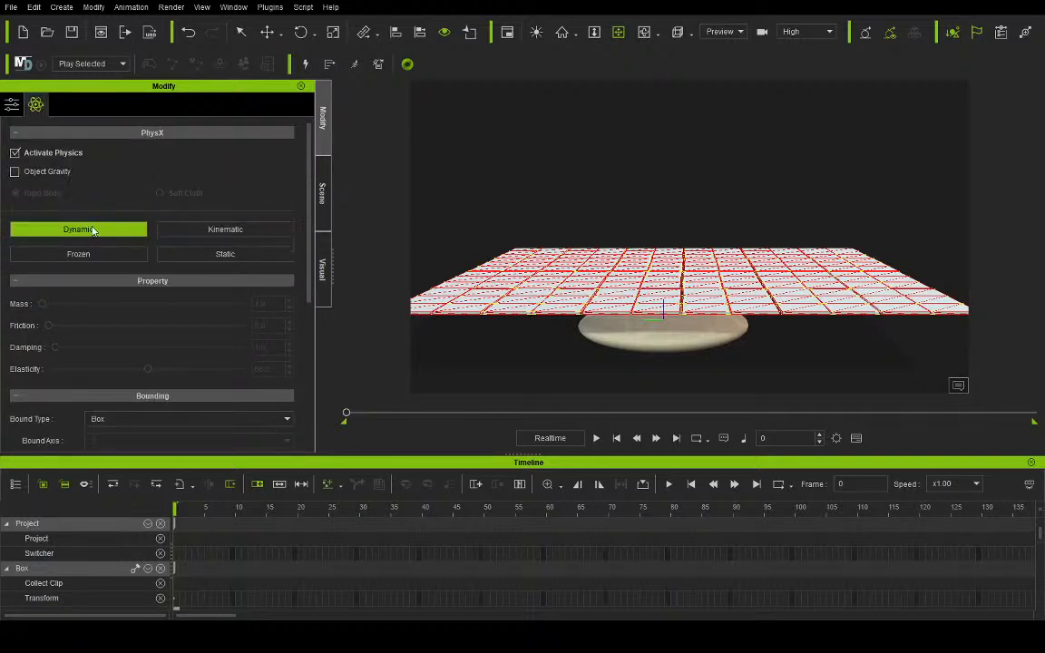
# Step: Run the physics simulation of the ball bursting through the slabs, rewind to frame 0 and turn live simulation off
pyautogui.click(596, 439)
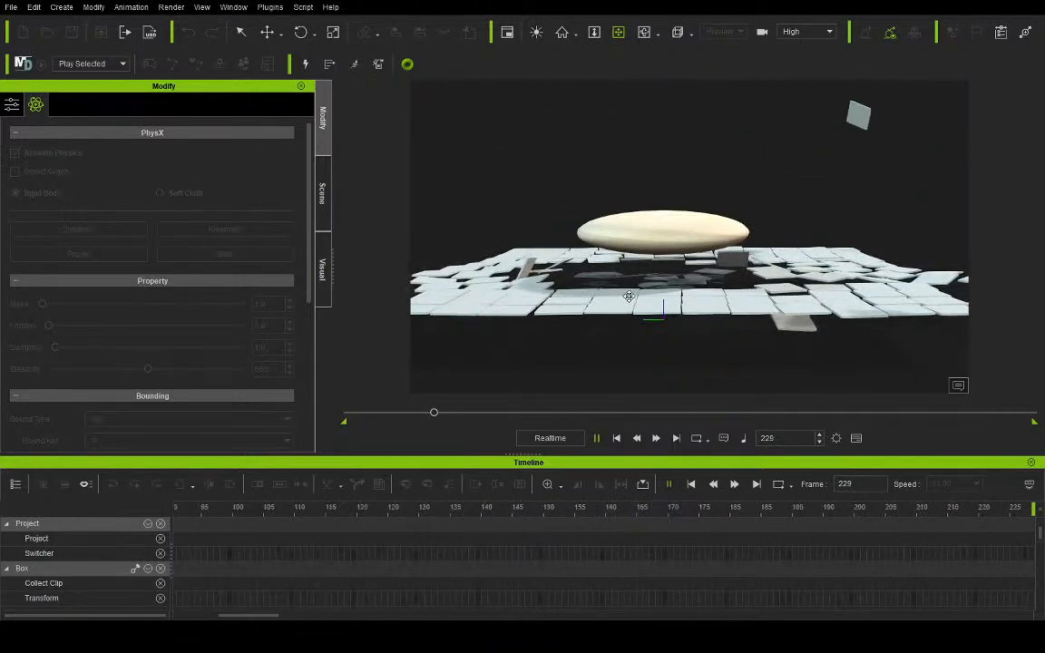
pyautogui.scroll(-5, 629, 297)
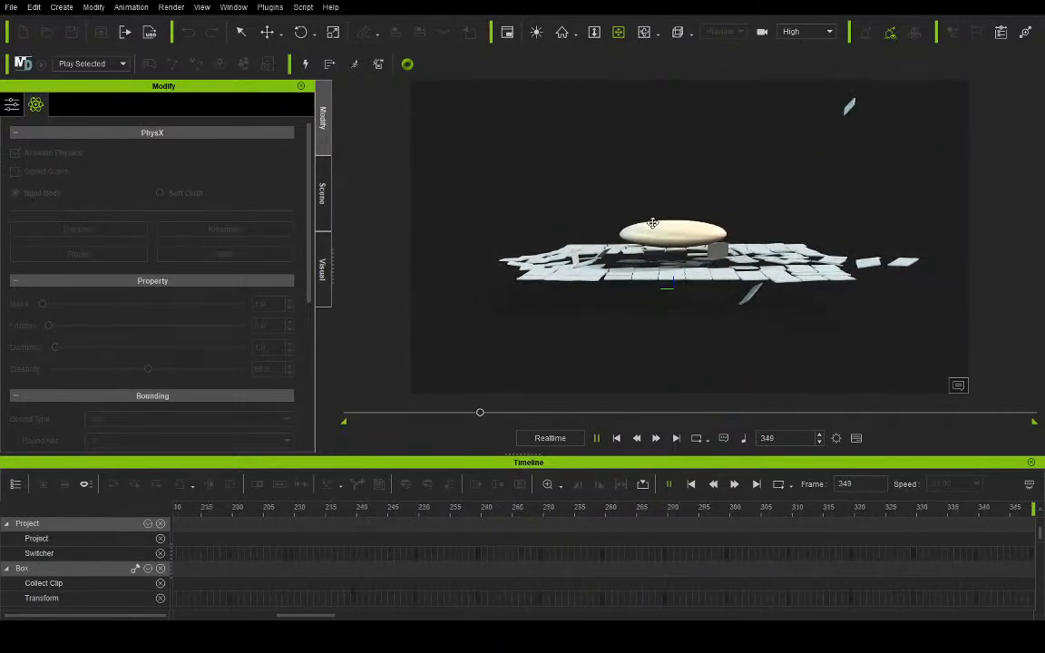
pyautogui.moveTo(655, 227); pyautogui.dragTo(646, 282)
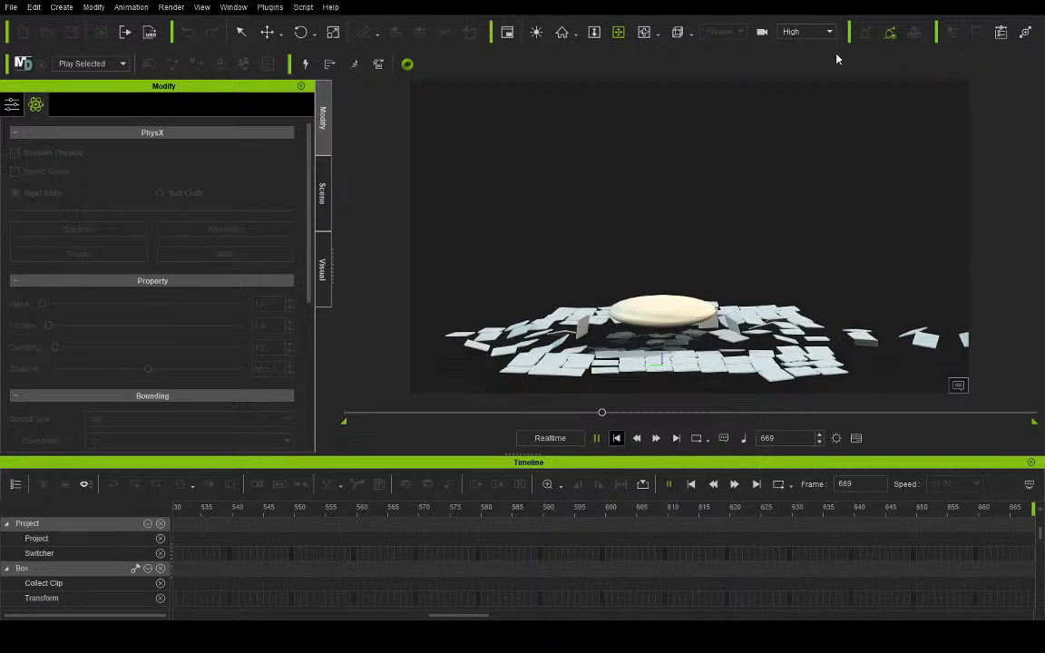
pyautogui.click(951, 37)
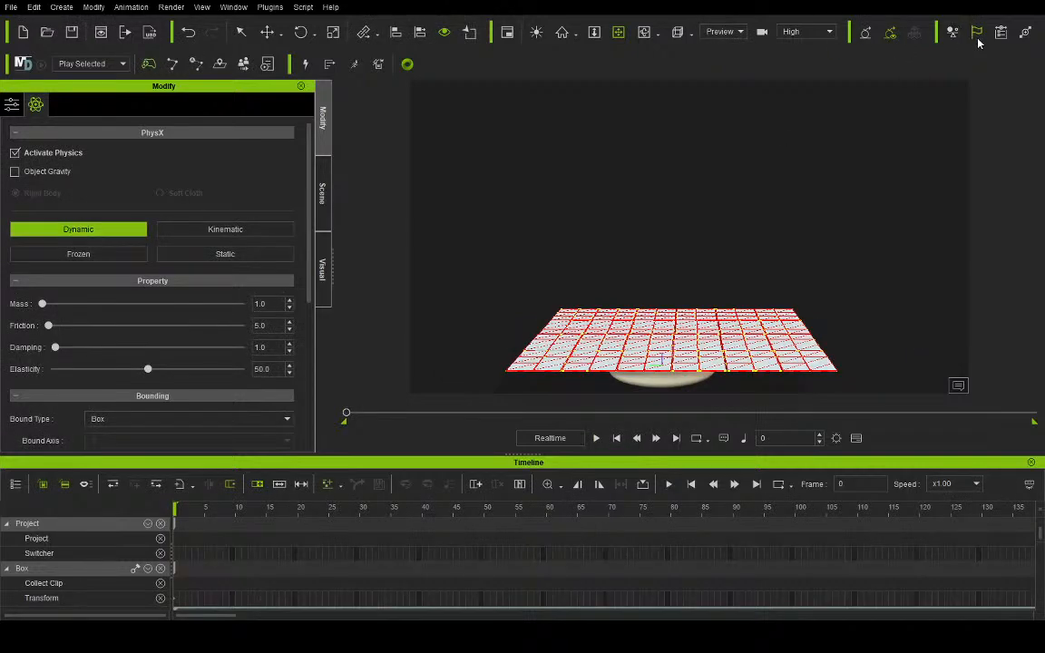
# Step: Replay the simulated slab burst, pause it to inspect the slabs and ball from below, and return to frame 0
pyautogui.click(596, 440)
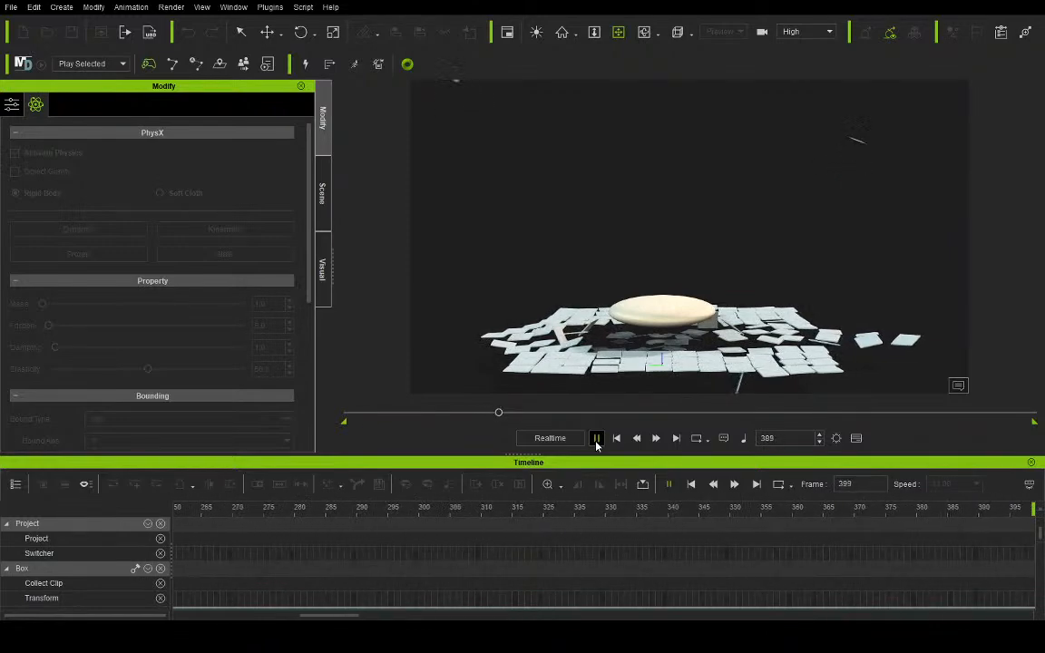
pyautogui.click(596, 438)
pyautogui.moveTo(641, 206); pyautogui.dragTo(630, 116, button='right')
pyautogui.moveTo(626, 78); pyautogui.dragTo(599, 354, button='middle')
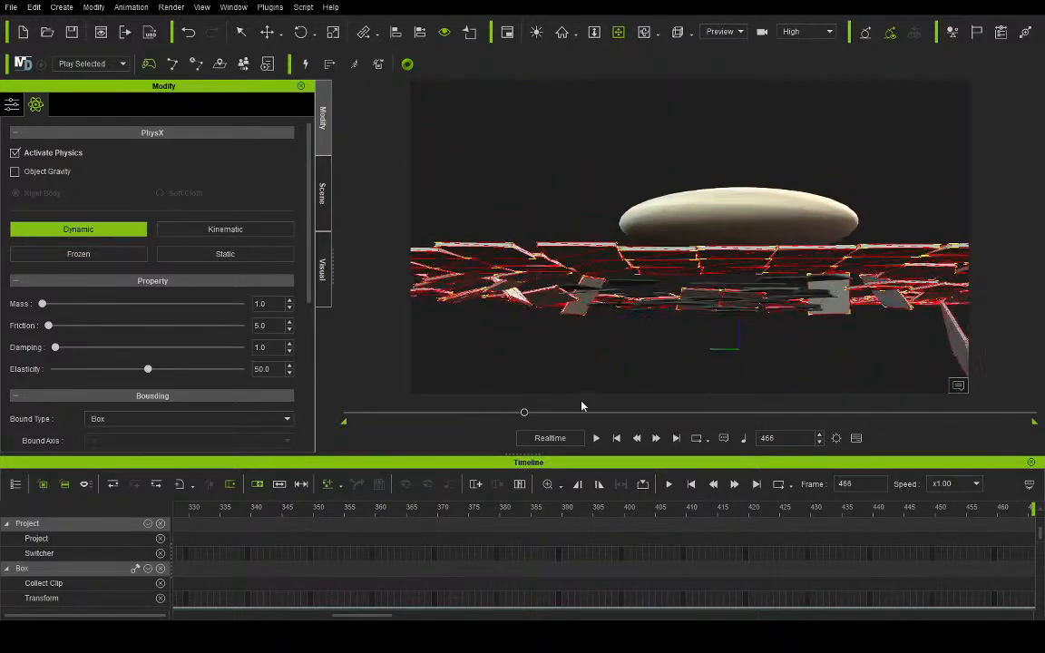
pyautogui.click(619, 438)
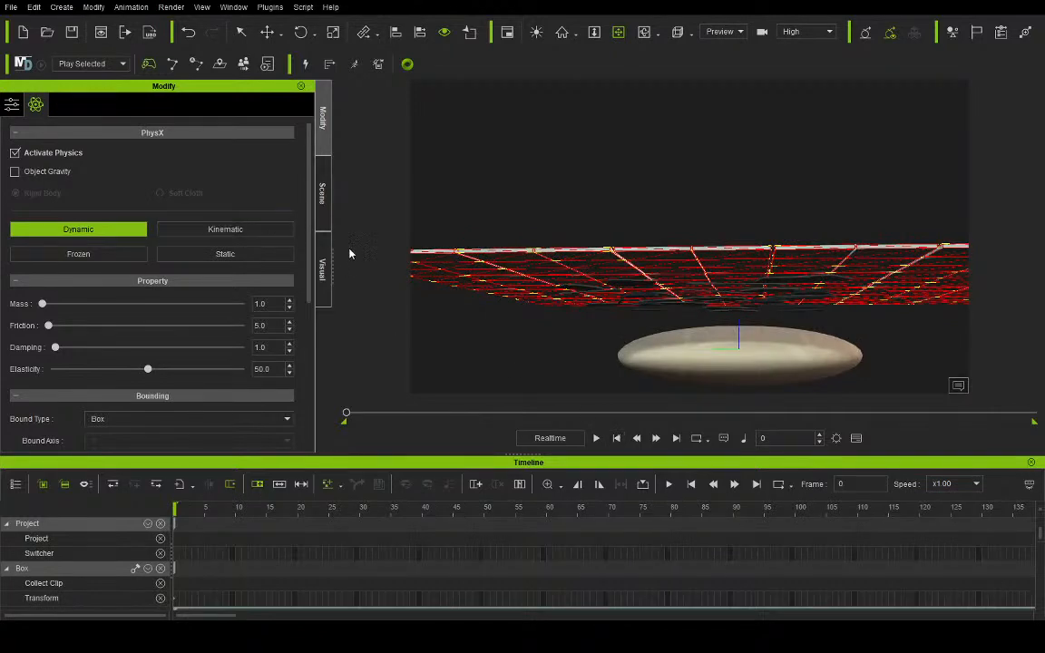
# Step: Set the duplicated debris props from Pipe_0 to Round thing_3 to Dynamic physics with object gravity off
pyautogui.click(324, 204)
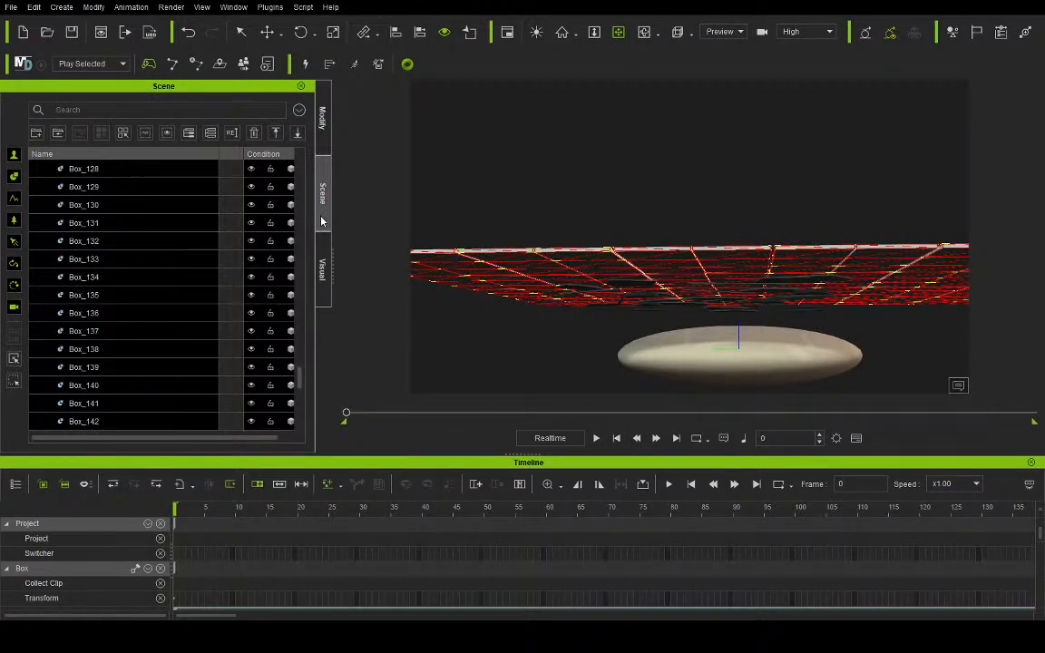
pyautogui.moveTo(302, 379); pyautogui.dragTo(298, 392)
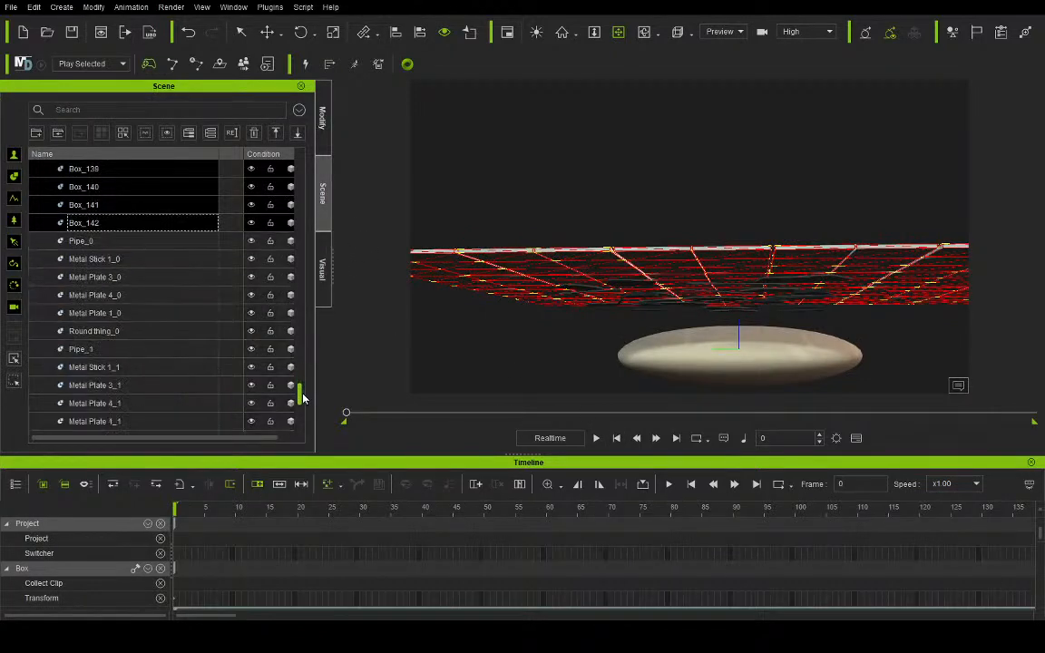
pyautogui.click(150, 242)
pyautogui.scroll(-5, 149, 249)
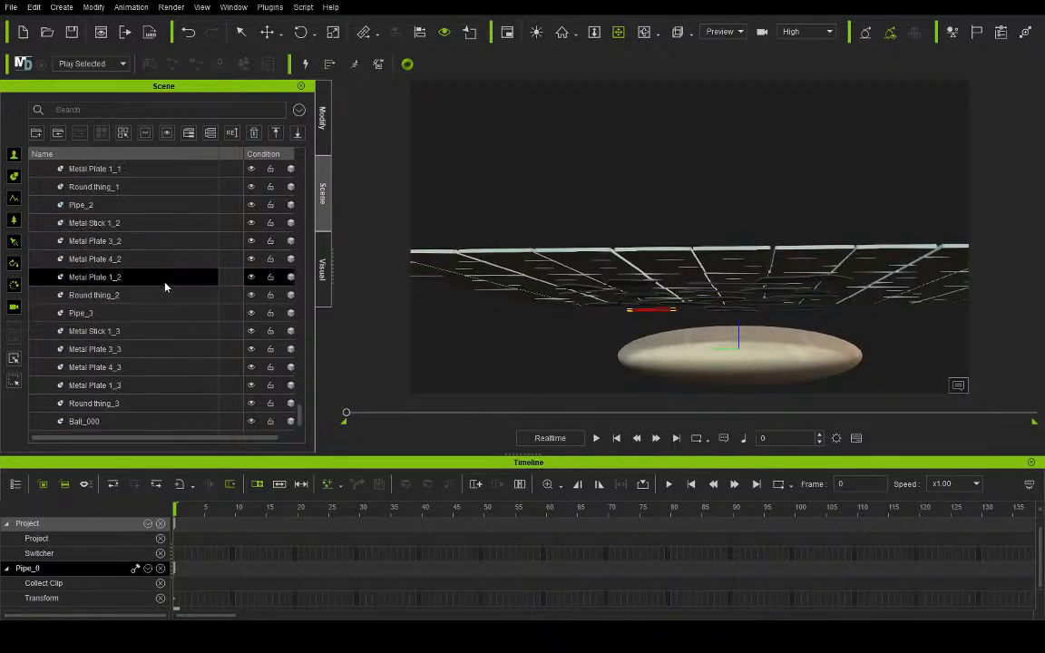
pyautogui.keyDown('shift'); pyautogui.click(179, 410); pyautogui.keyUp('shift')
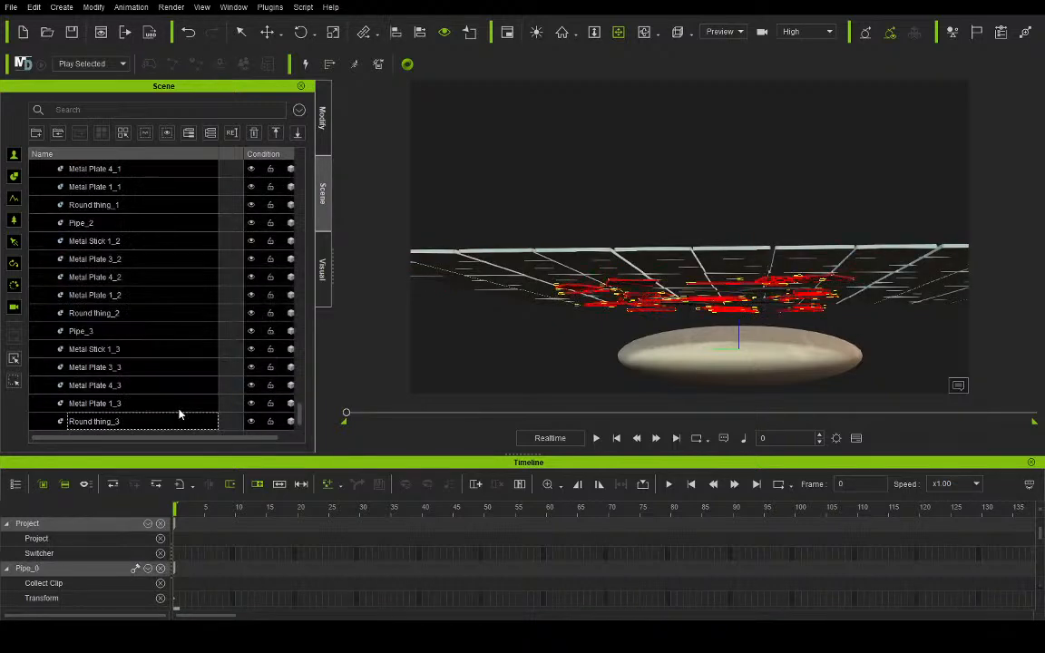
pyautogui.click(321, 118)
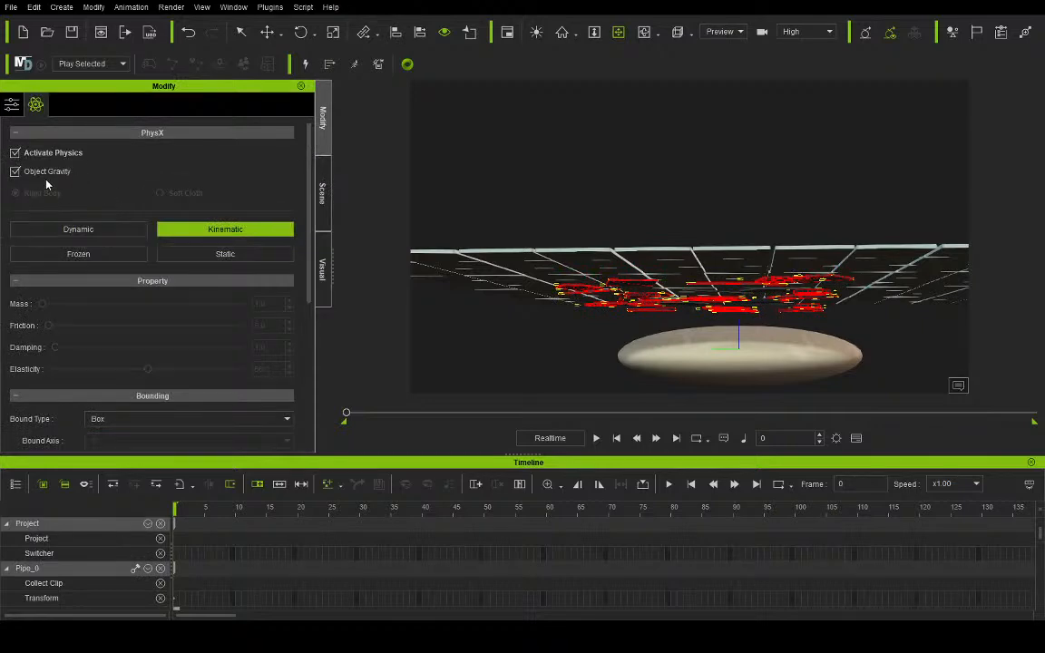
pyautogui.click(62, 229)
pyautogui.click(16, 171)
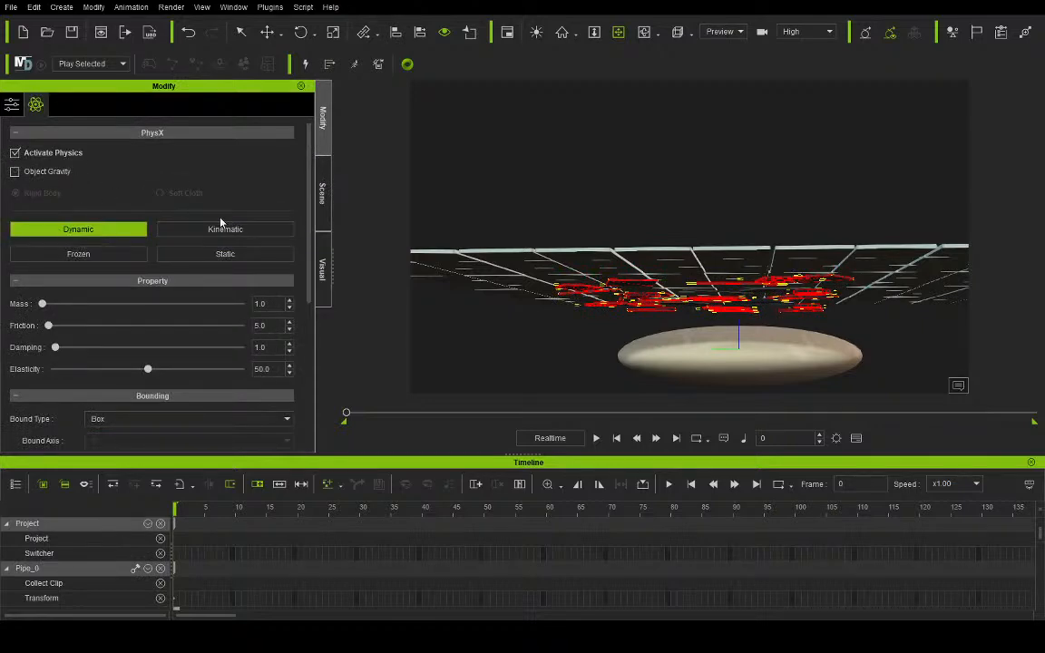
# Step: Set the original debris props from Pipe to Round thing to Dynamic physics with object gravity off
pyautogui.click(321, 192)
pyautogui.scroll(5, 185, 242)
pyautogui.scroll(20, 178, 246)
pyautogui.scroll(12, 179, 257)
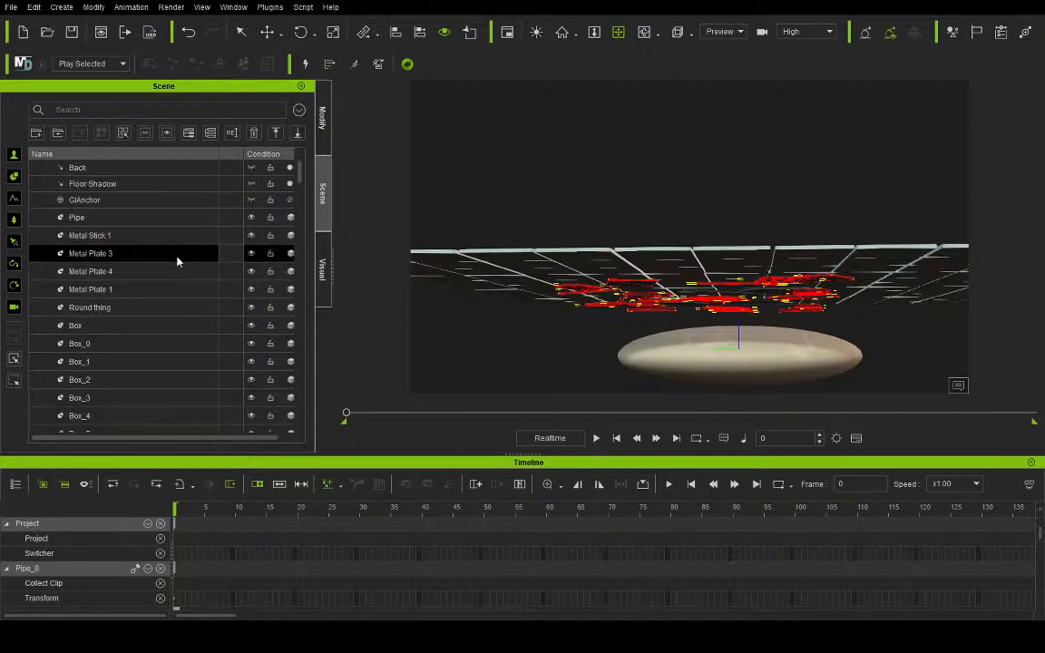
pyautogui.click(156, 308)
pyautogui.keyDown('shift'); pyautogui.click(156, 223); pyautogui.keyUp('shift')
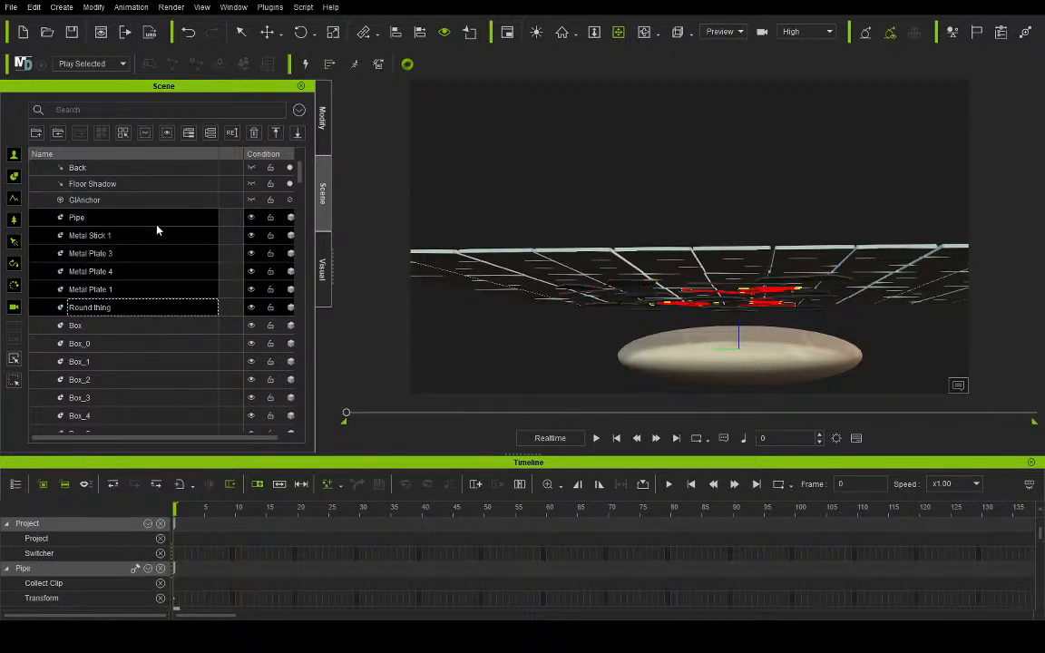
pyautogui.click(325, 131)
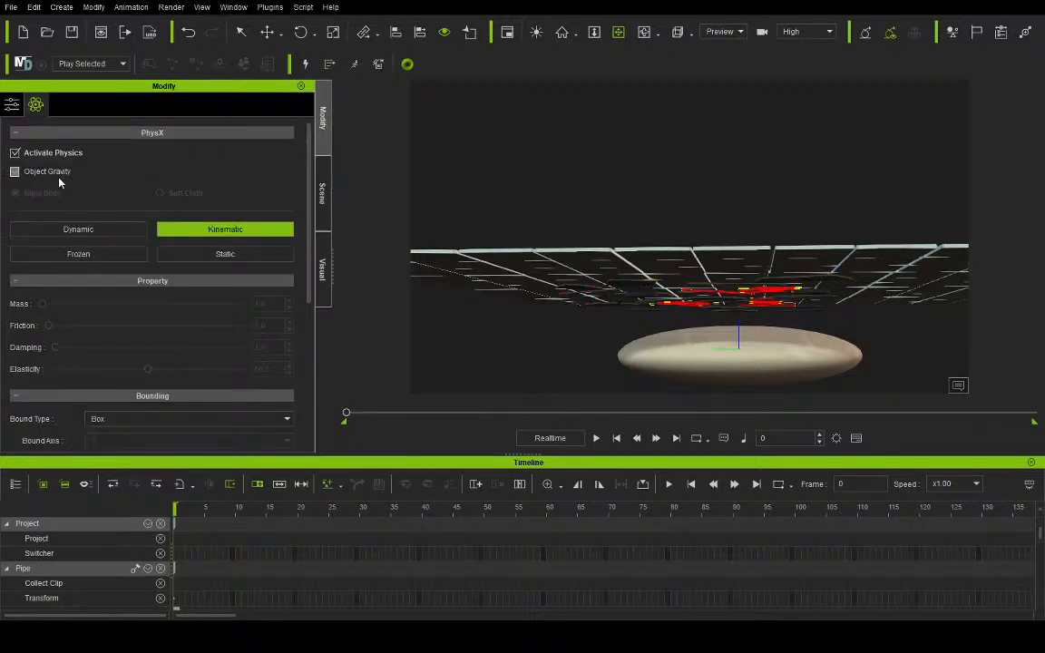
pyautogui.click(77, 231)
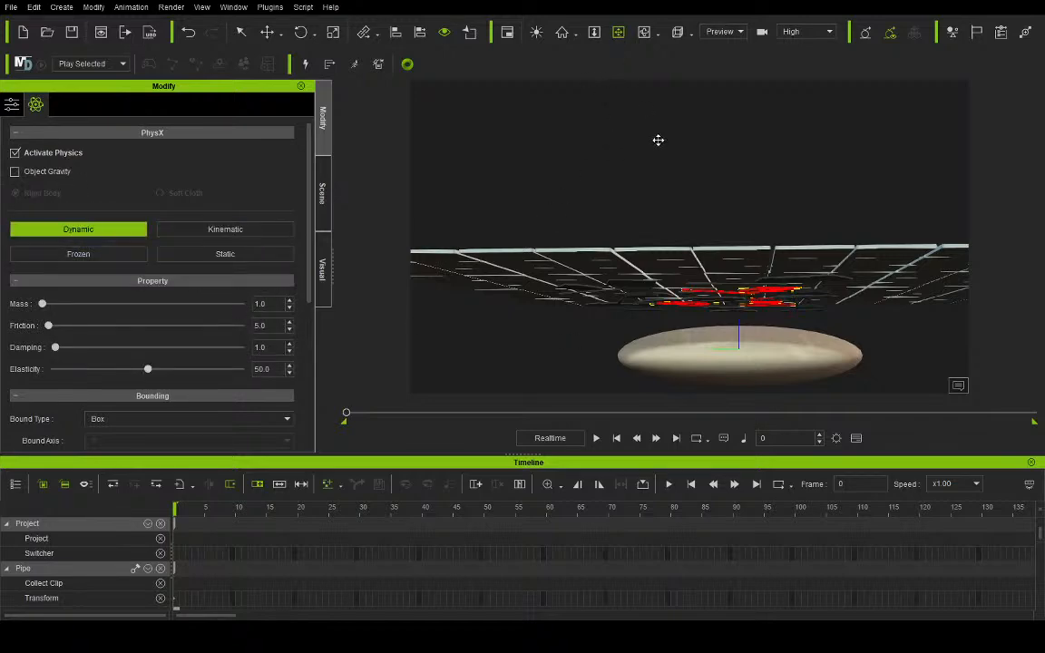
# Step: Simulate the burst with both slabs and debris dynamic, viewed from above the grid, and return to frame 0
pyautogui.moveTo(644, 108); pyautogui.dragTo(712, 210, button='right')
pyautogui.moveTo(711, 210); pyautogui.dragTo(601, 219)
pyautogui.scroll(-5, 612, 217)
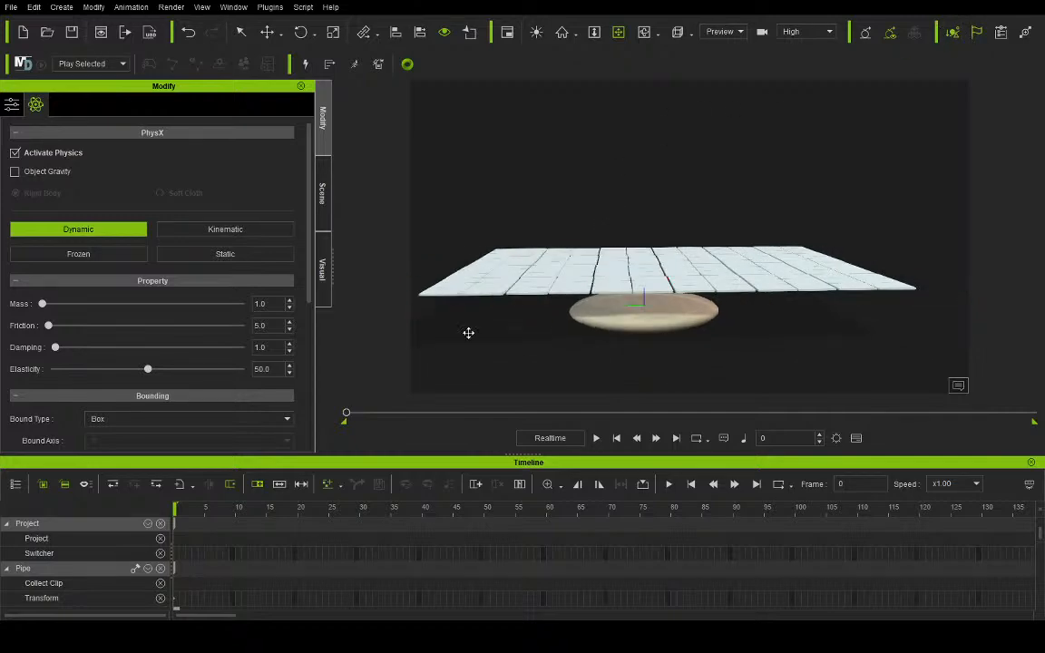
pyautogui.click(597, 438)
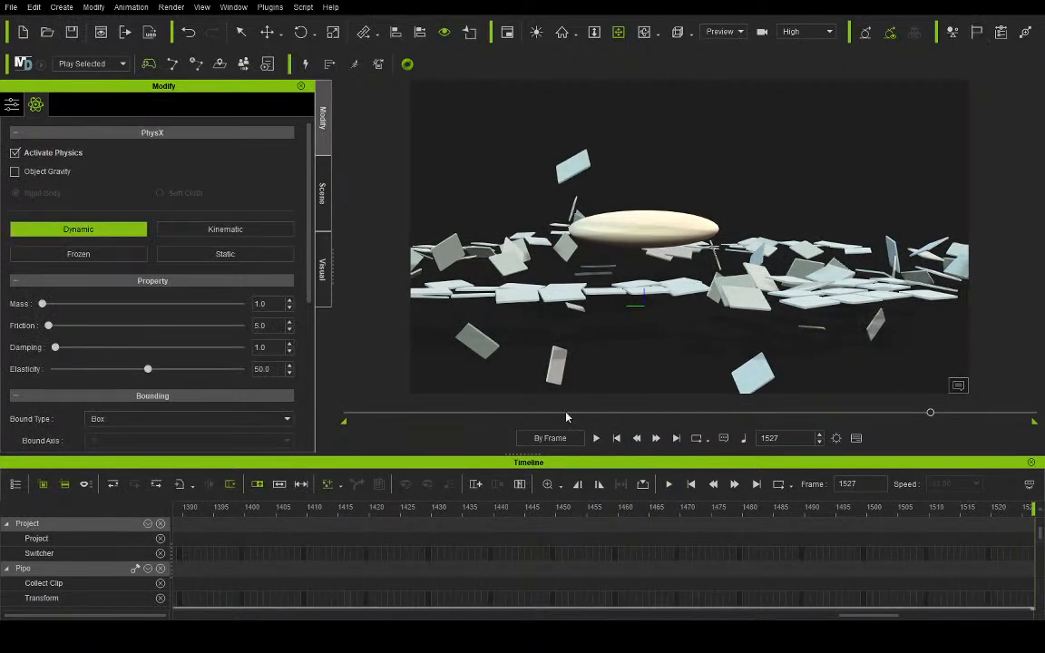
pyautogui.click(616, 438)
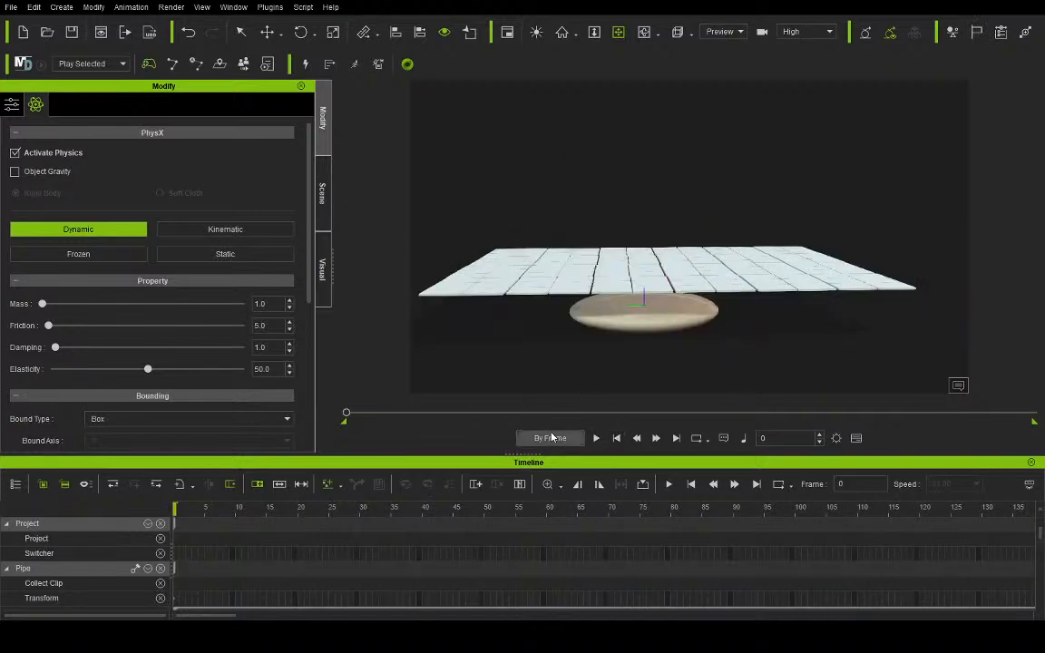
# Step: Replay the simulated explosion from a wider view of the slab grid and rewind to frame 0
pyautogui.scroll(-3, 635, 156)
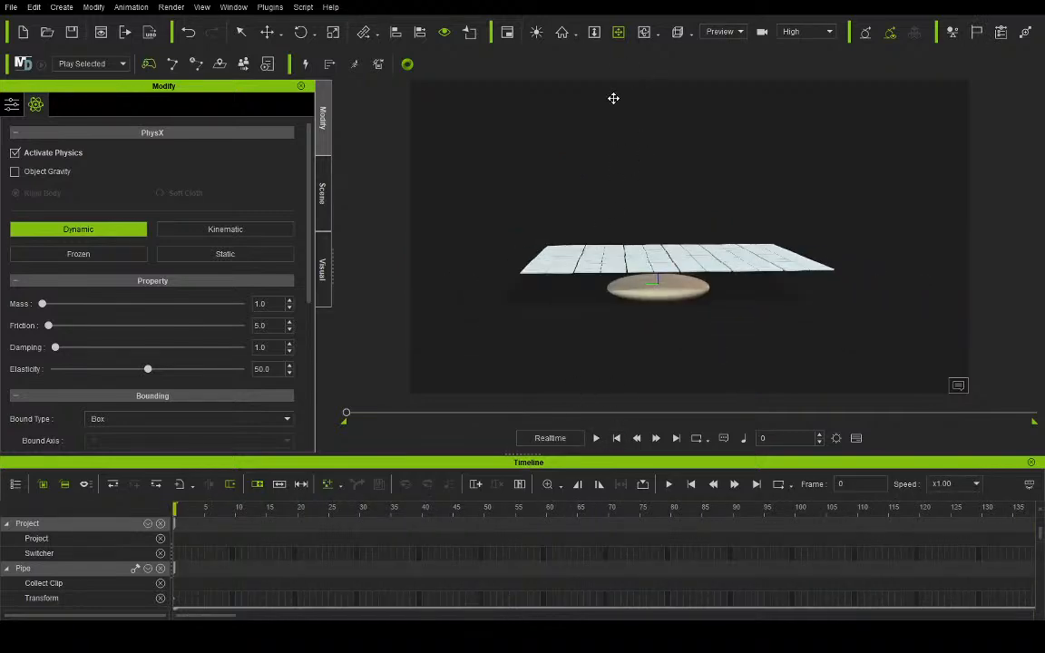
pyautogui.moveTo(614, 98); pyautogui.dragTo(604, 220)
pyautogui.moveTo(605, 219); pyautogui.dragTo(586, 175, button='right')
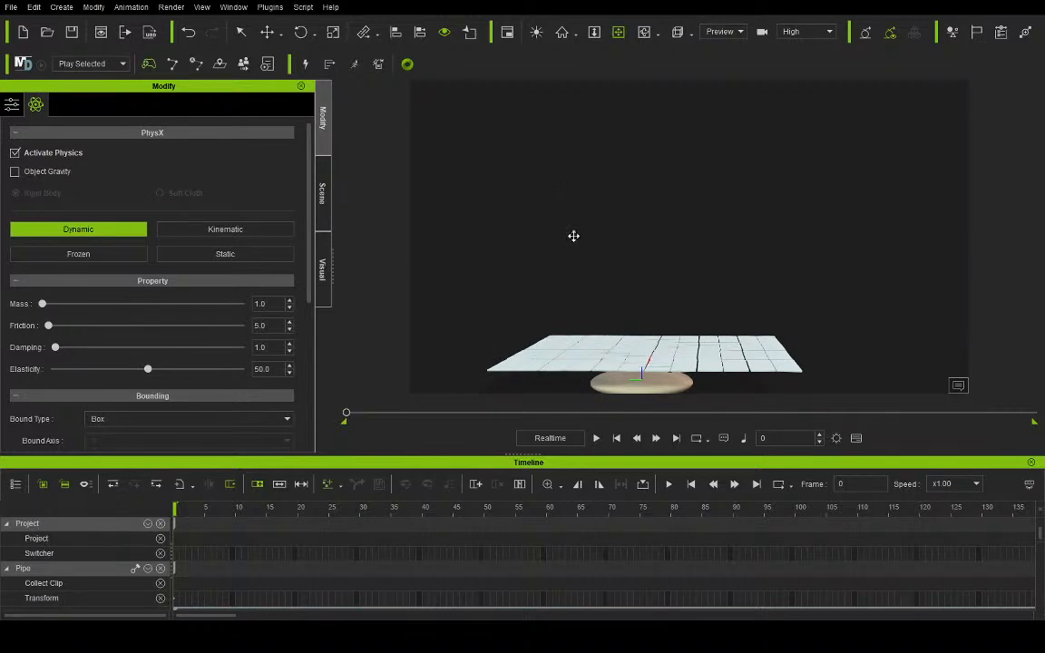
pyautogui.click(596, 438)
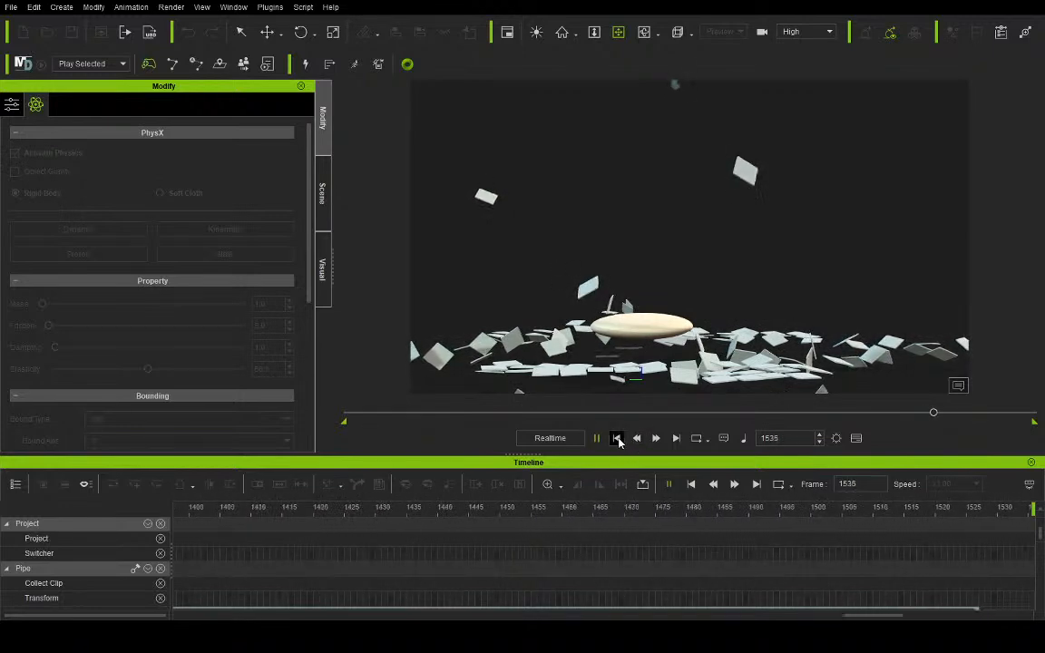
pyautogui.click(617, 439)
# Step: Enlarge Ball_000 along its two horizontal axes beneath the slab grid, check it at frame 47 and return to frame 0
pyautogui.click(327, 196)
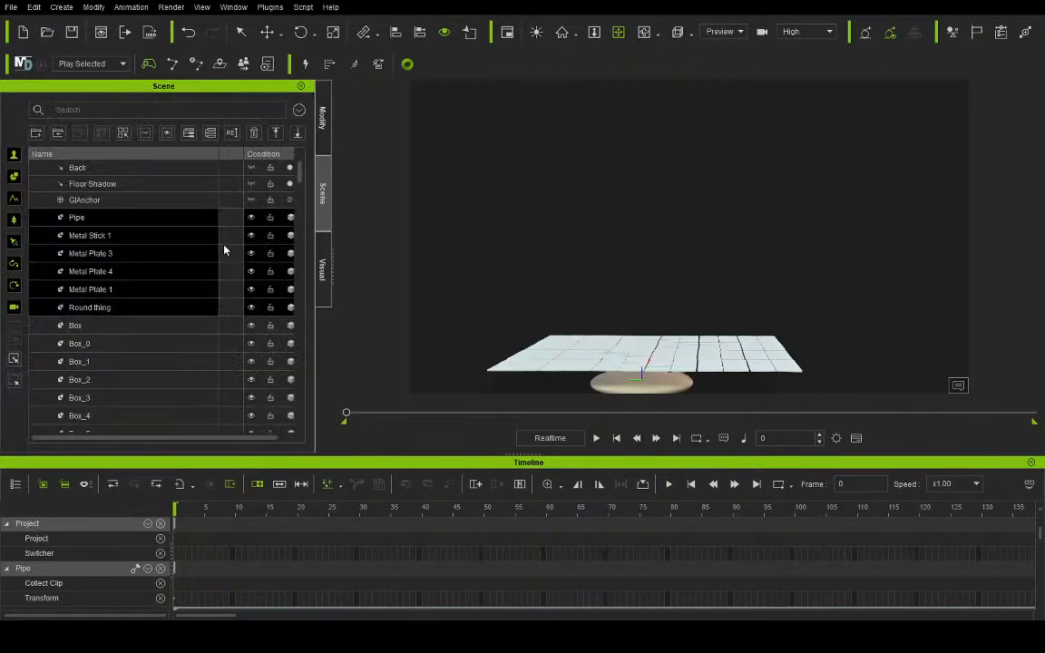
pyautogui.scroll(-20, 164, 331)
pyautogui.scroll(-10, 169, 342)
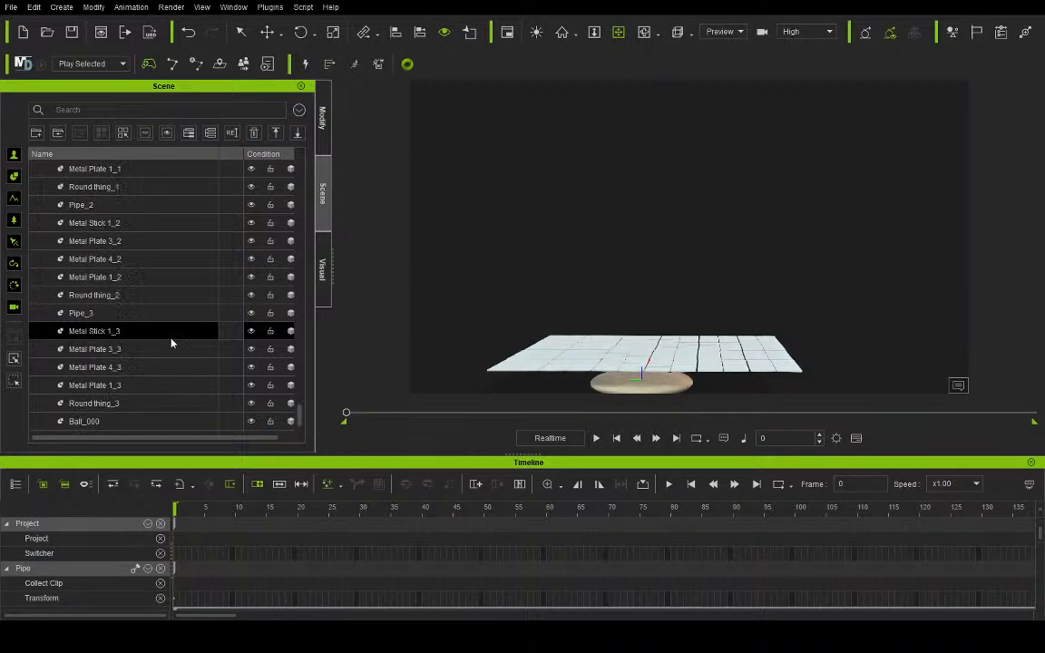
pyautogui.click(168, 422)
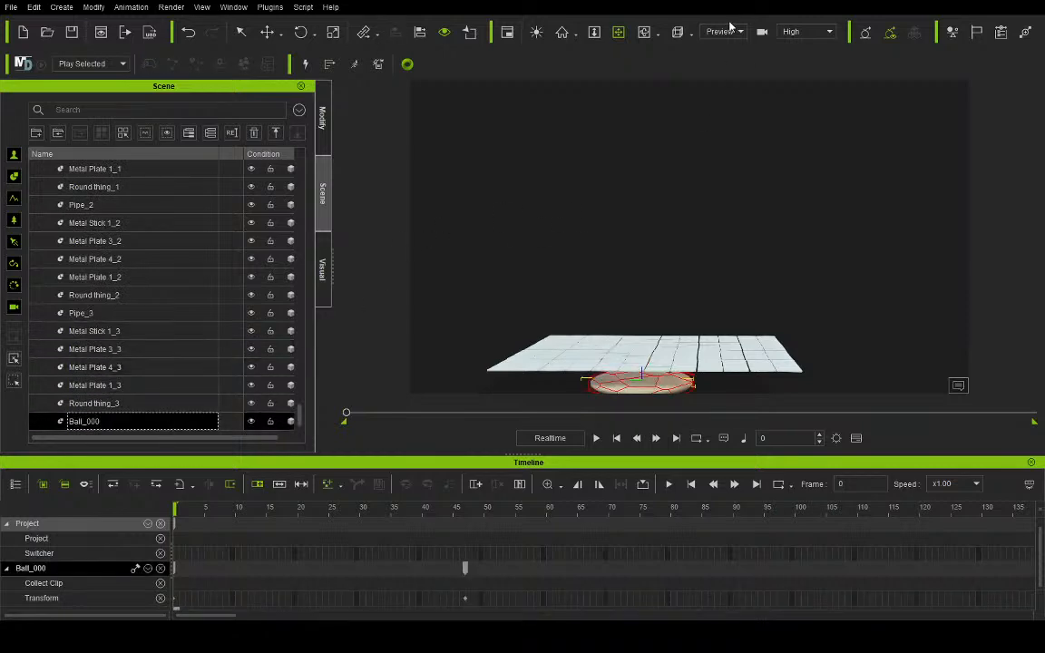
pyautogui.moveTo(646, 222); pyautogui.dragTo(575, 137, button='right')
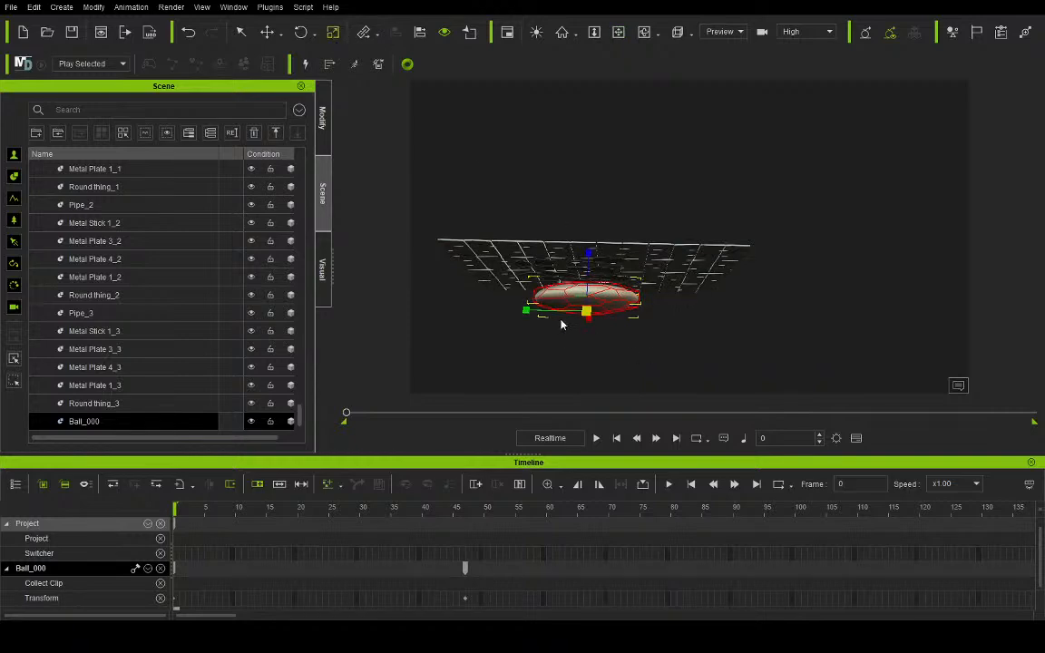
pyautogui.moveTo(511, 311); pyautogui.dragTo(481, 311)
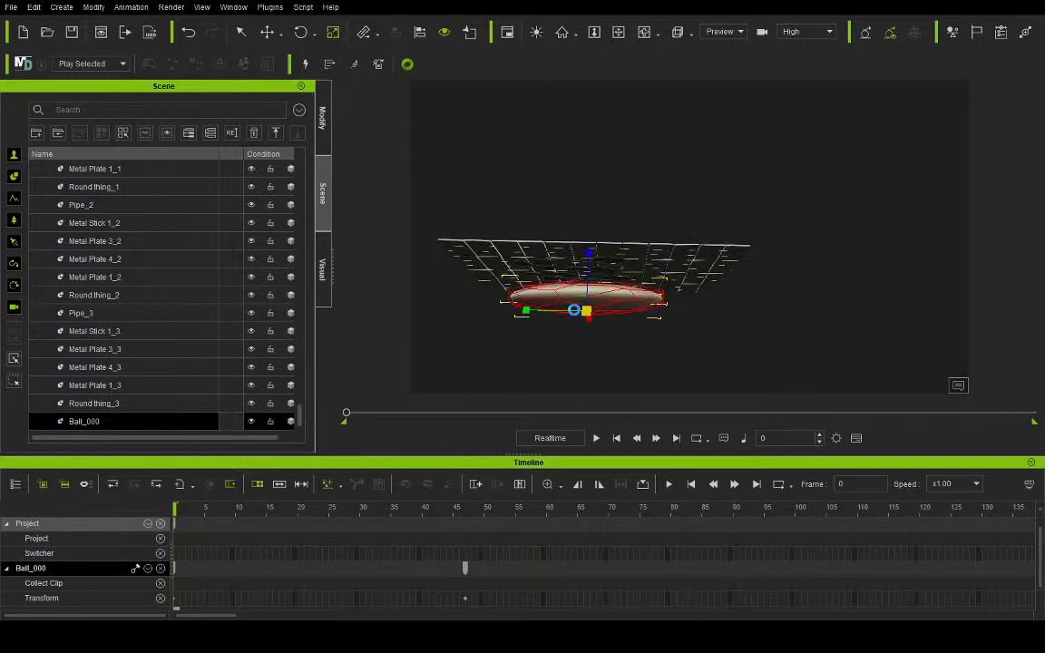
pyautogui.moveTo(590, 319); pyautogui.dragTo(637, 413)
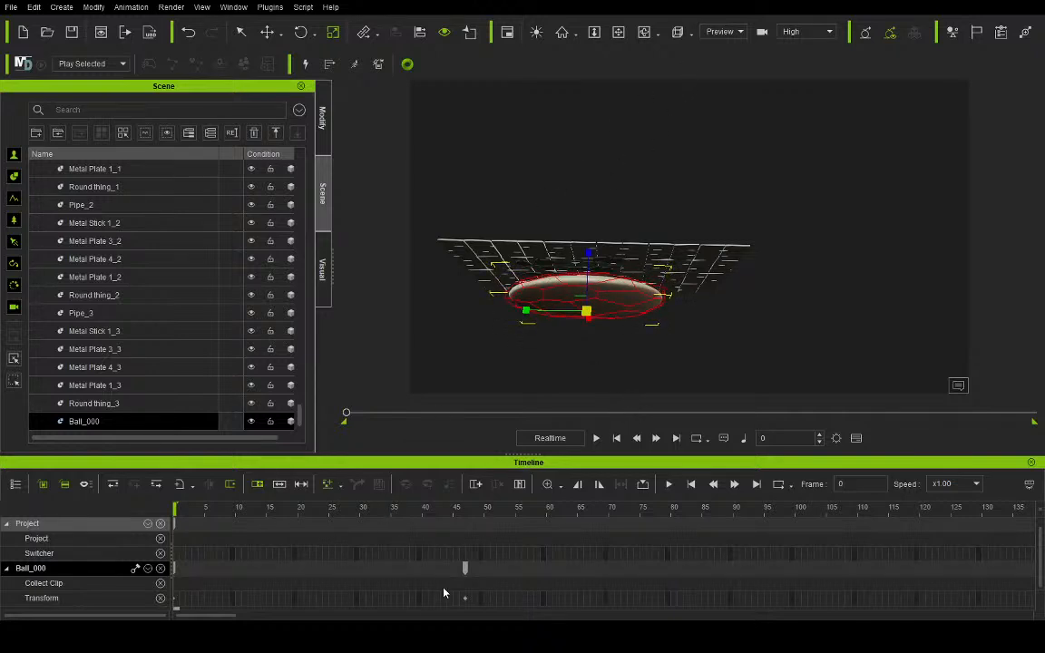
pyautogui.click(464, 511)
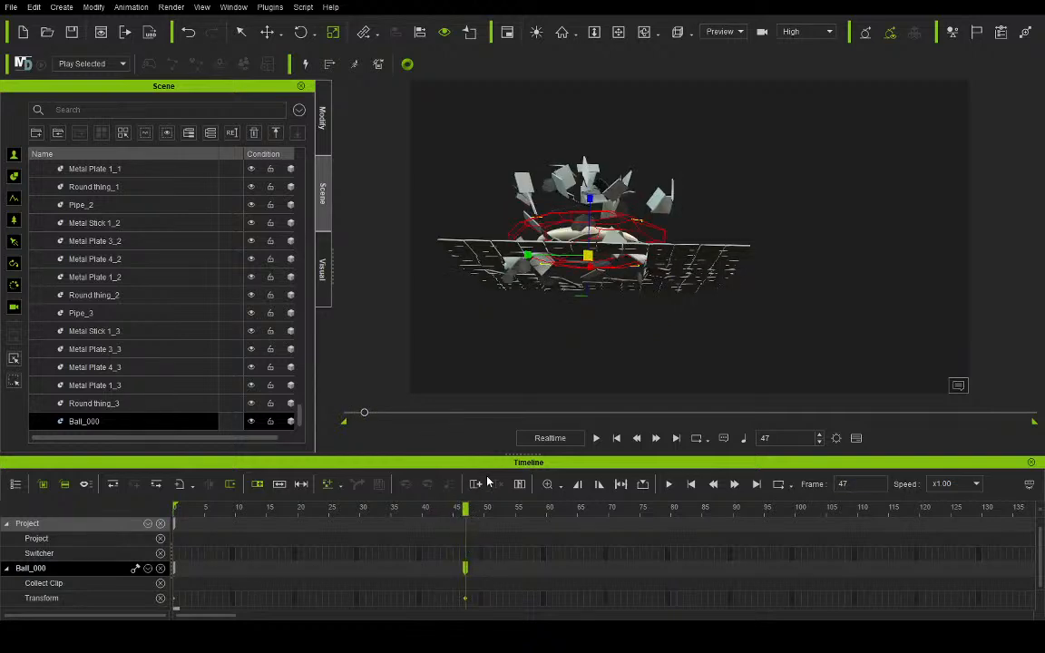
pyautogui.moveTo(365, 413); pyautogui.dragTo(345, 412)
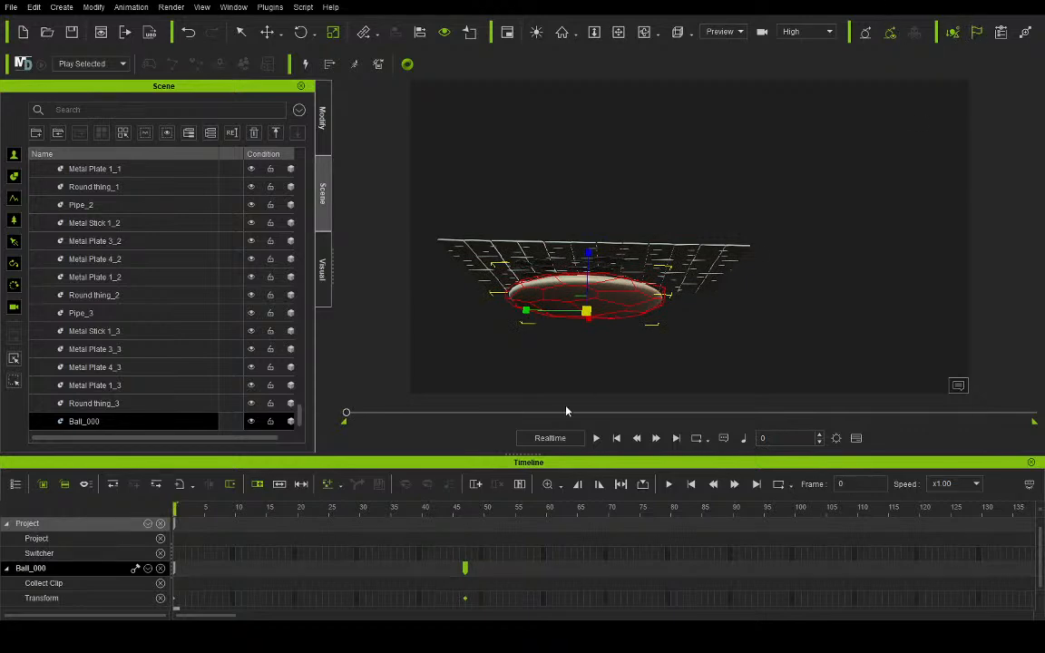
# Step: Simulate the burst with the enlarged ball, pause it past the slab breakup and hide Ball_000
pyautogui.click(597, 441)
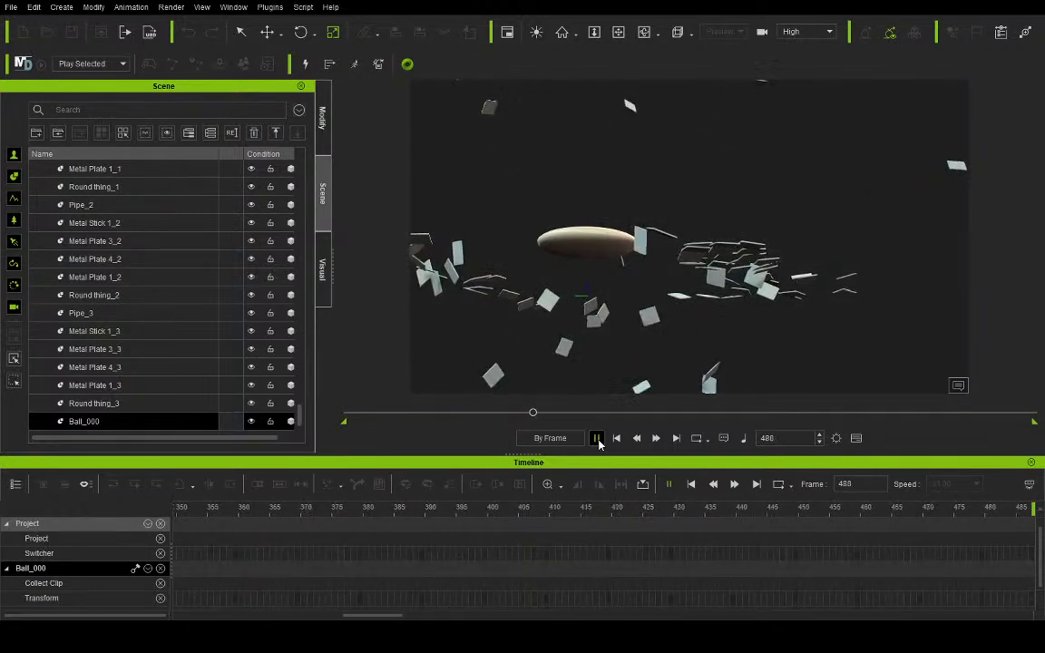
pyautogui.click(597, 439)
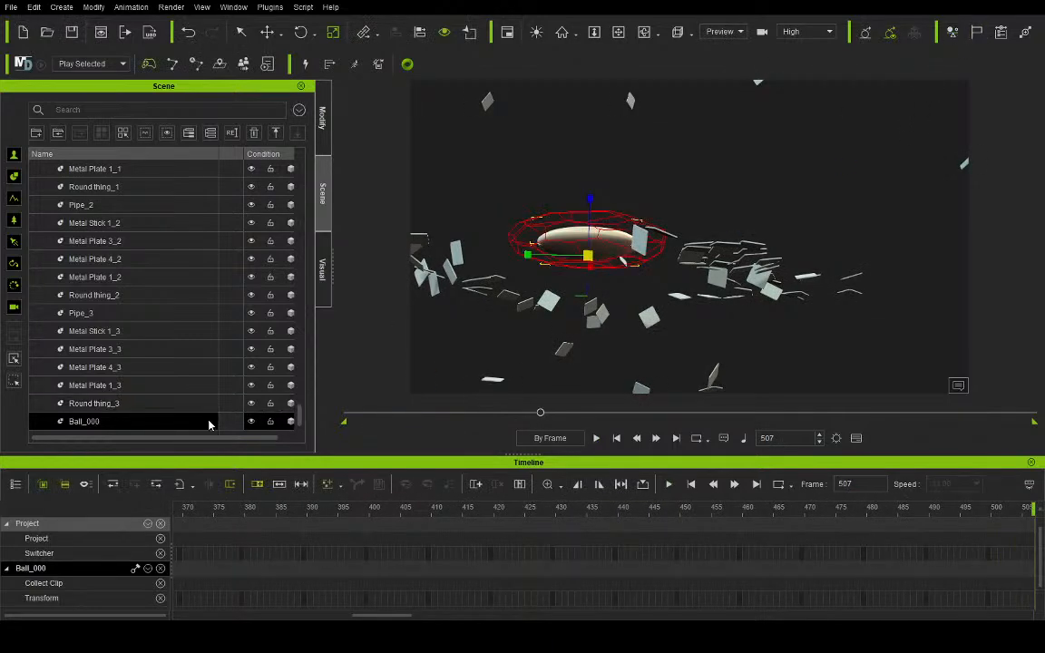
pyautogui.click(252, 423)
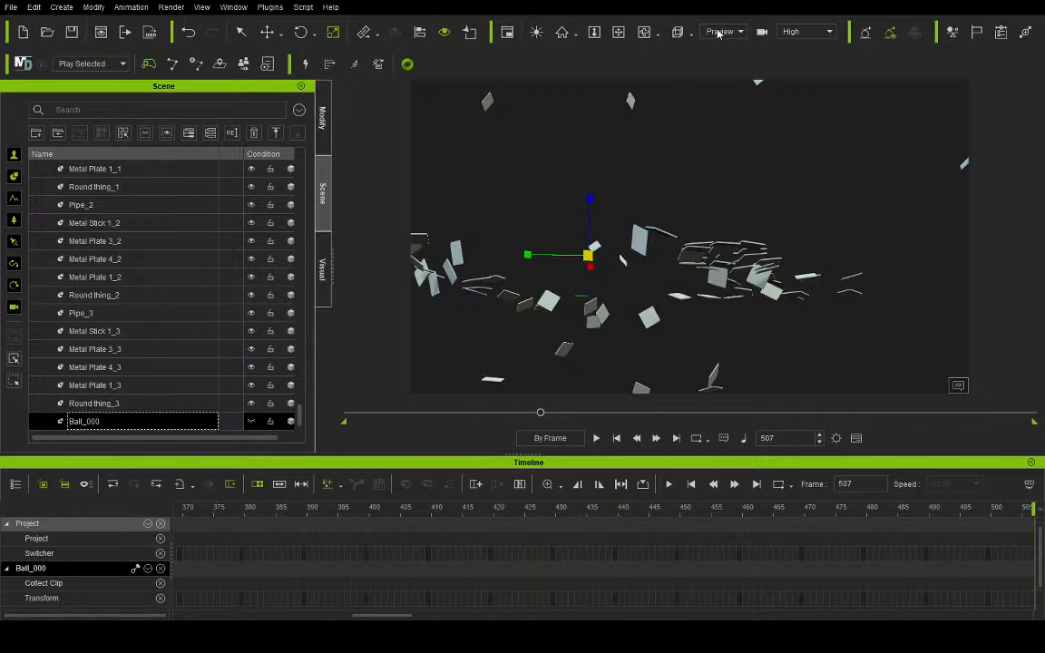
# Step: Replay the burst with Ball_000 hidden, leaving more empty space above the slab grid, and return to frame 0
pyautogui.click(615, 33)
pyautogui.moveTo(638, 102); pyautogui.dragTo(638, 225)
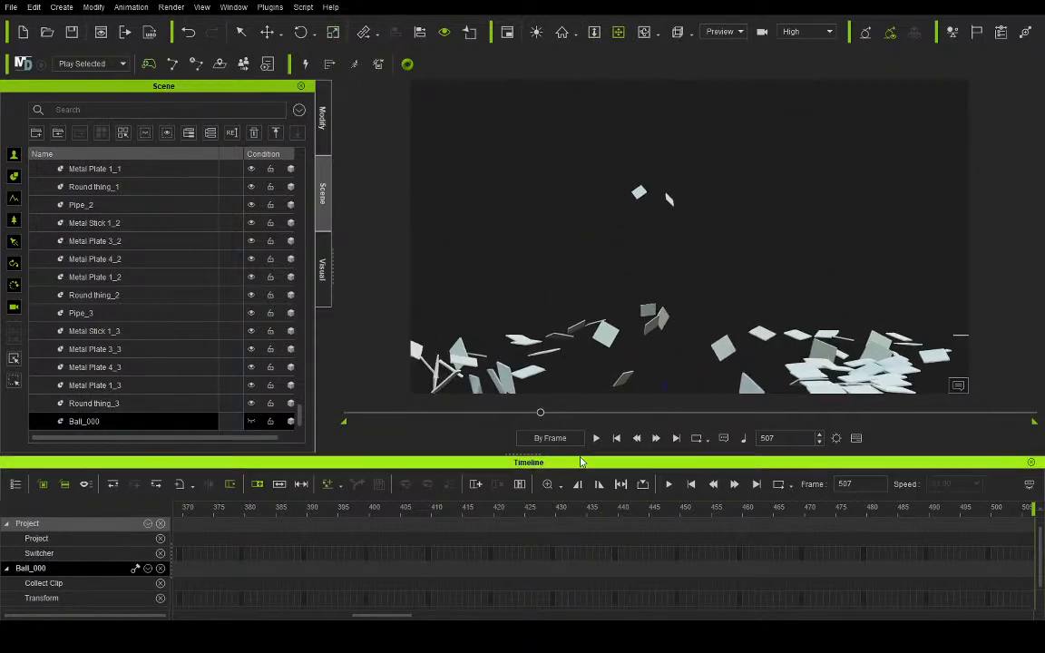
pyautogui.click(616, 438)
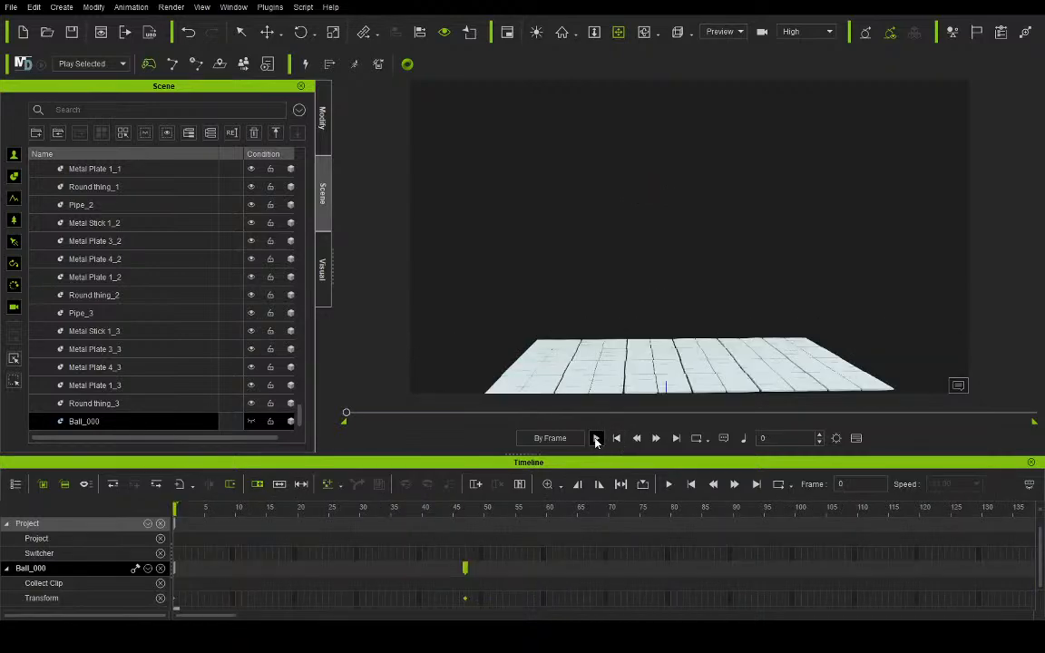
pyautogui.click(596, 439)
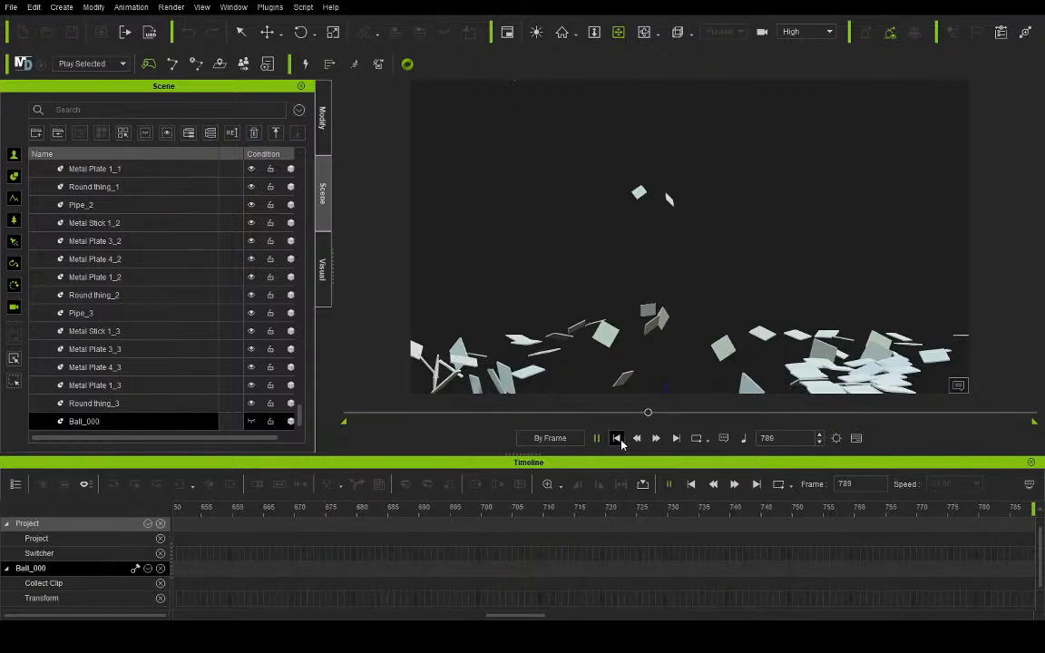
pyautogui.click(617, 439)
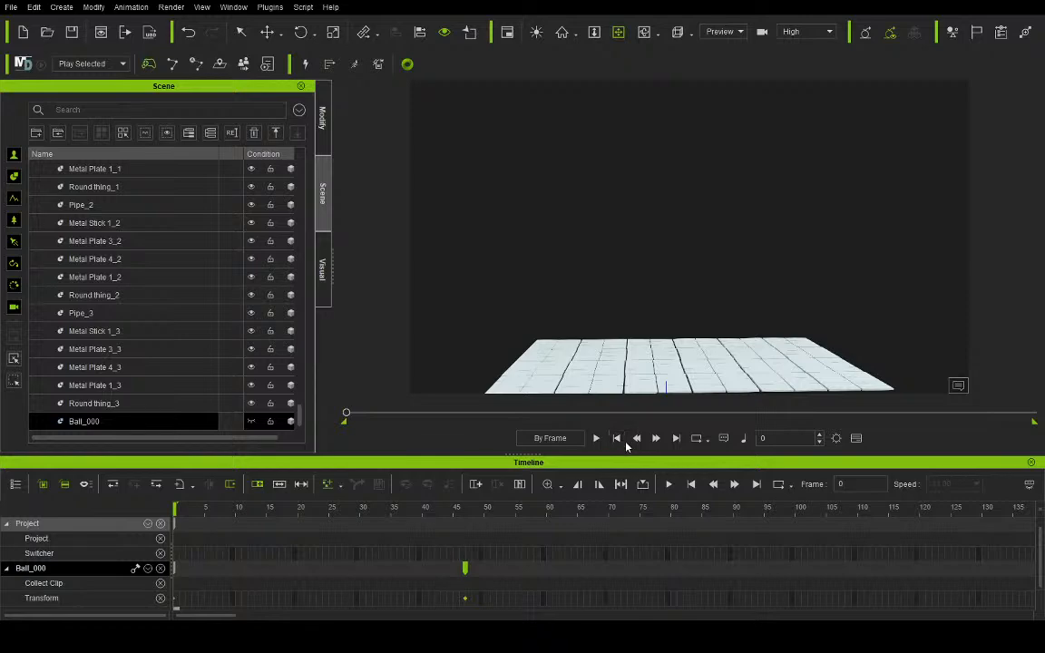
# Step: Switch playback to Realtime, scrub through the opening frames of the slab breakup and return to frame 0
pyautogui.click(565, 439)
pyautogui.moveTo(215, 508); pyautogui.dragTo(529, 512)
pyautogui.moveTo(474, 549); pyautogui.dragTo(267, 548)
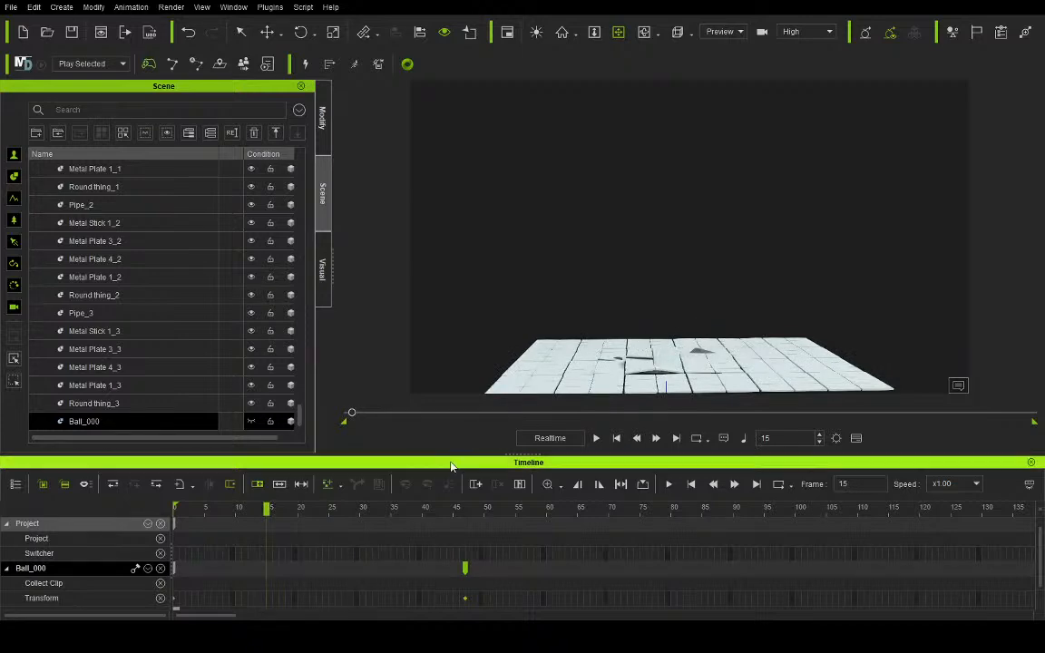
pyautogui.moveTo(269, 516); pyautogui.dragTo(154, 525)
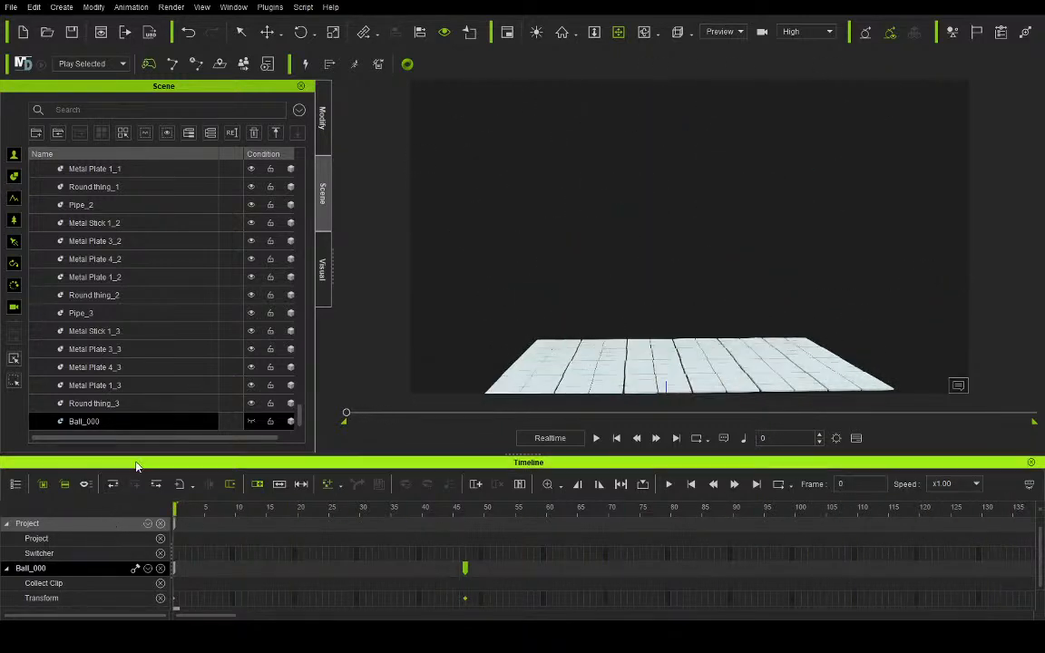
# Step: Select Round thing_3, look through the scene objects and turn rigid body and soft cloth simulation back on
pyautogui.click(188, 406)
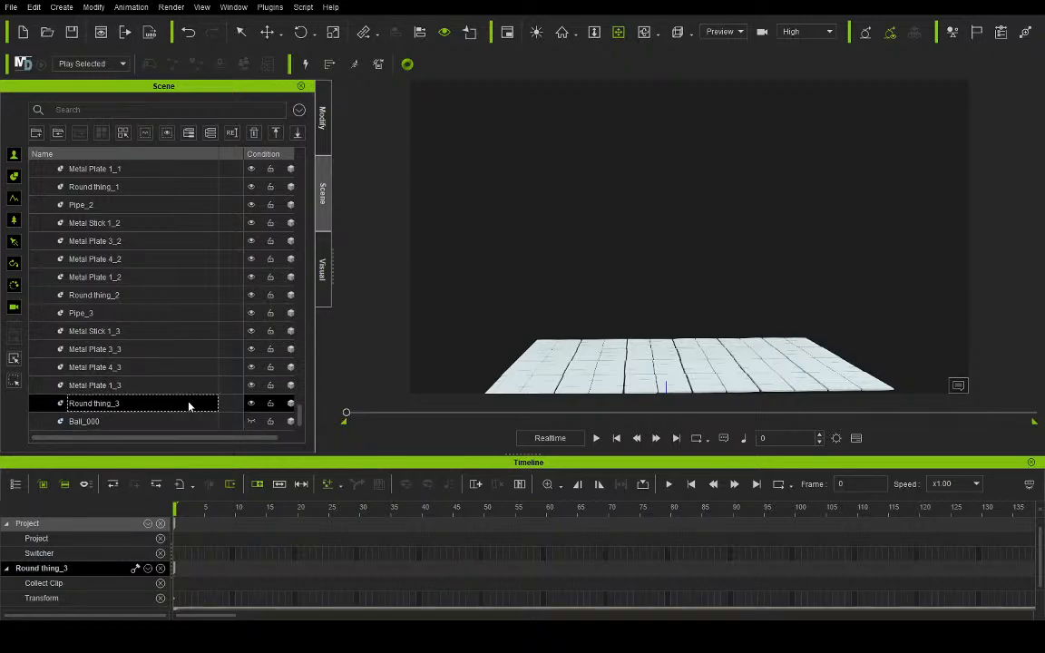
pyautogui.scroll(20, 191, 413)
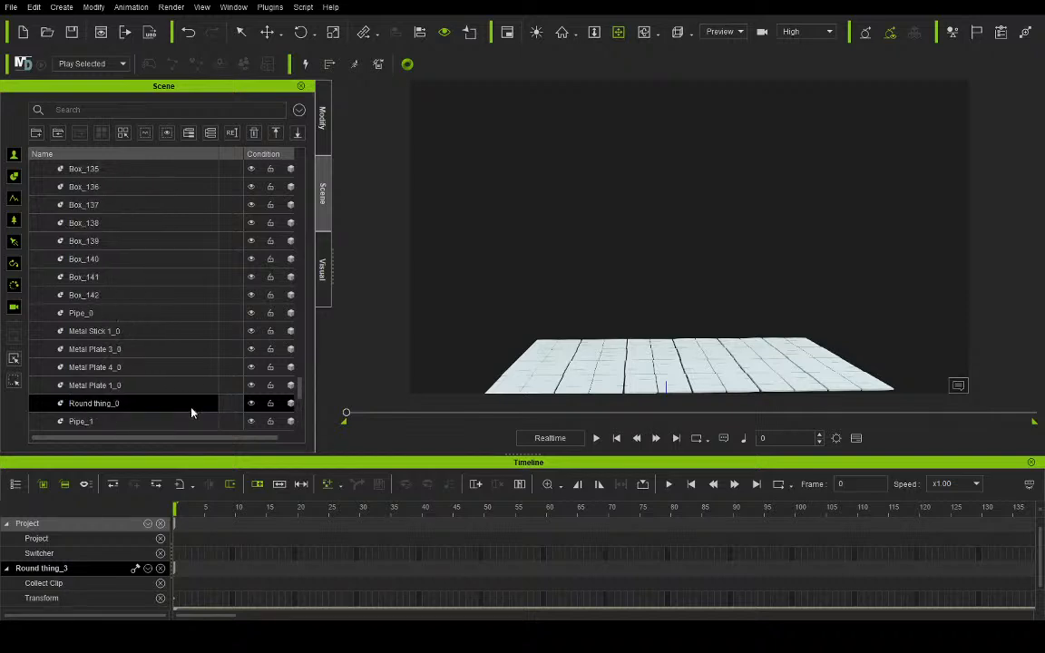
pyautogui.scroll(20, 191, 413)
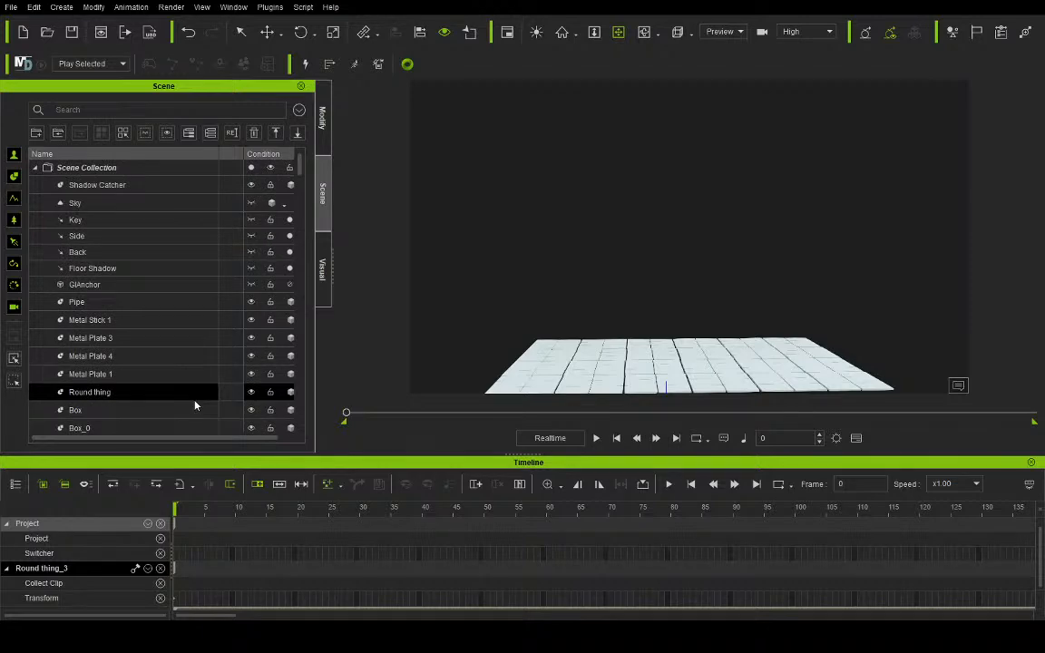
pyautogui.scroll(-20, 194, 405)
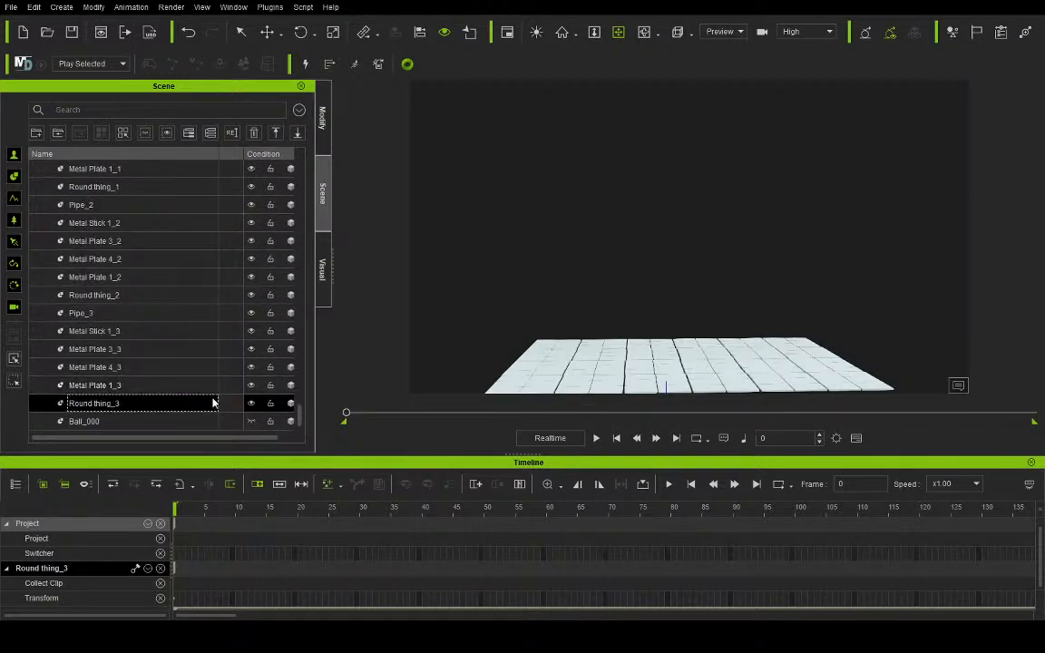
pyautogui.click(954, 35)
pyautogui.click(977, 36)
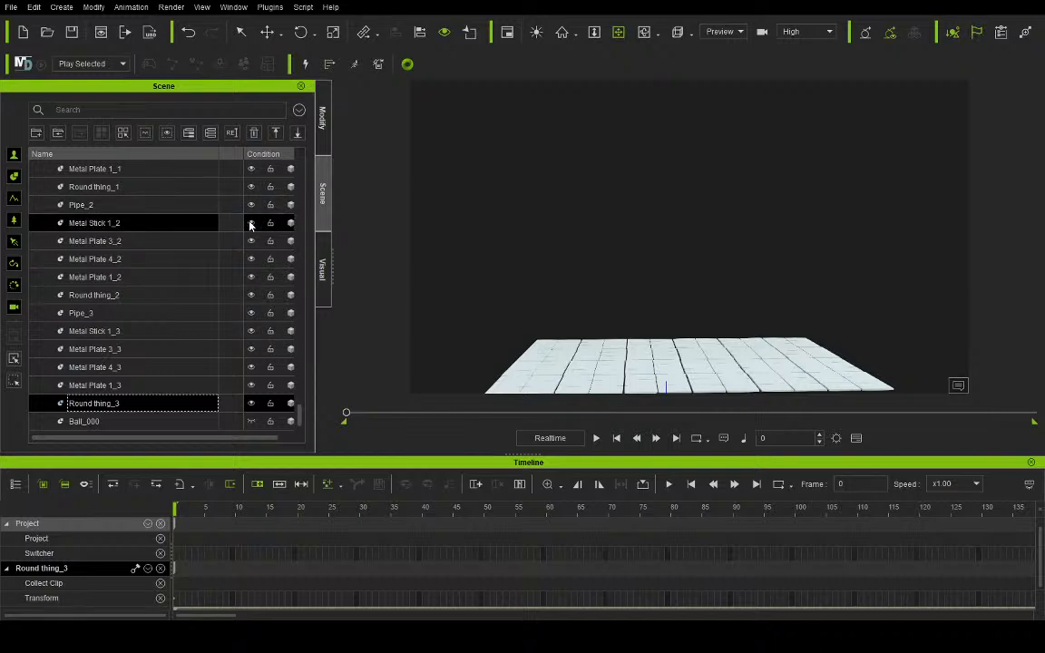
pyautogui.moveTo(301, 411); pyautogui.dragTo(309, 167)
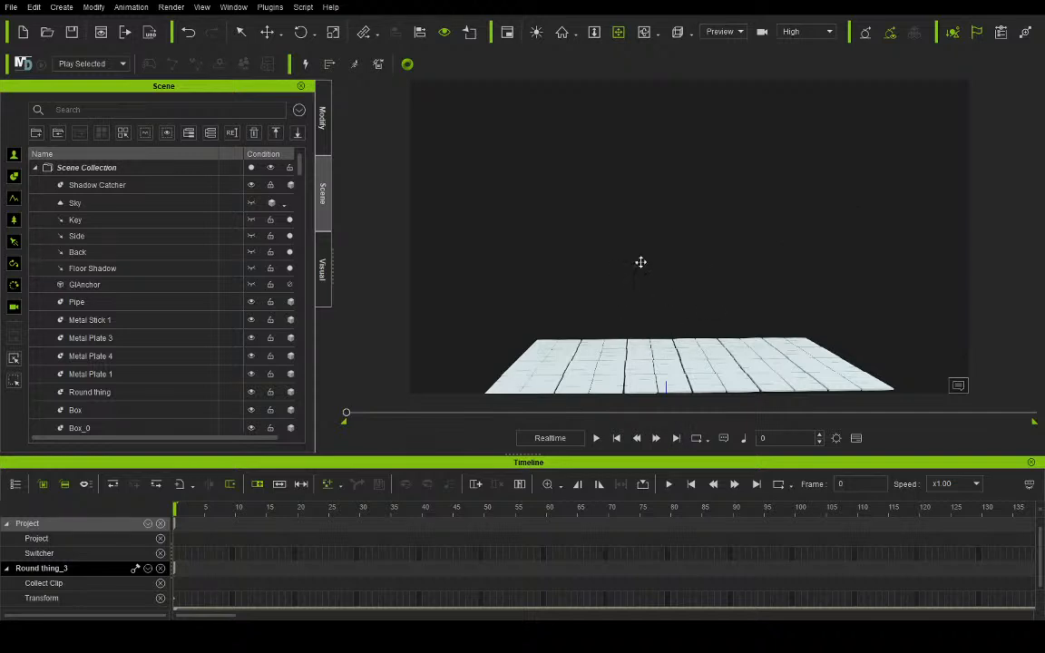
# Step: Test the simulation with Ball_000 still hidden, viewing the slab grid from a low angle, and return to frame 0
pyautogui.moveTo(603, 275); pyautogui.dragTo(637, 240, button='right')
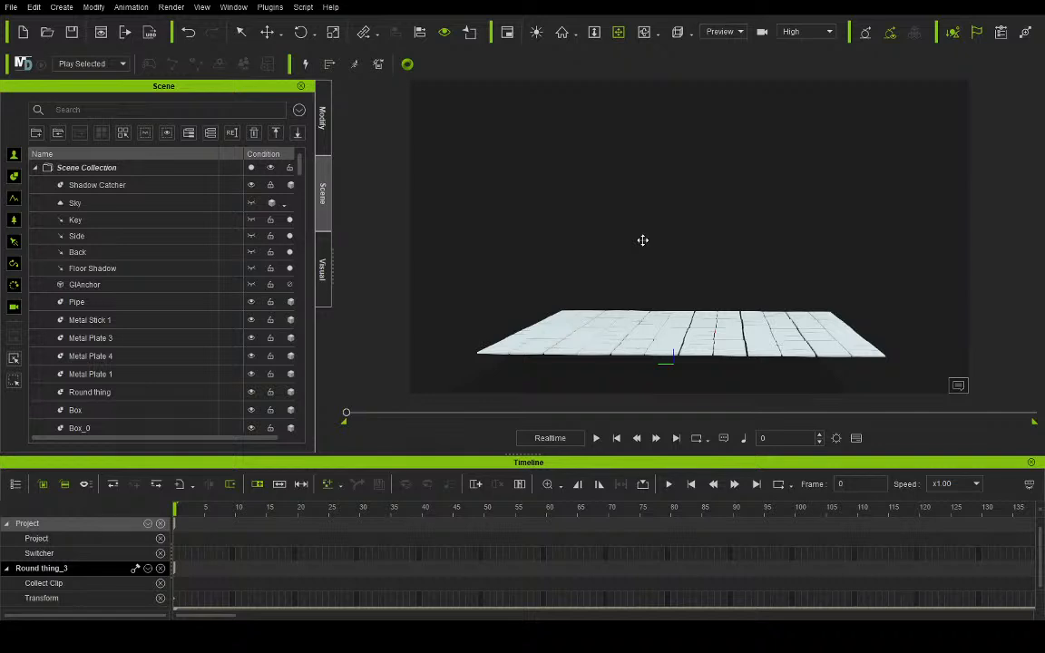
pyautogui.moveTo(646, 239); pyautogui.dragTo(670, 254, button='middle')
pyautogui.click(597, 438)
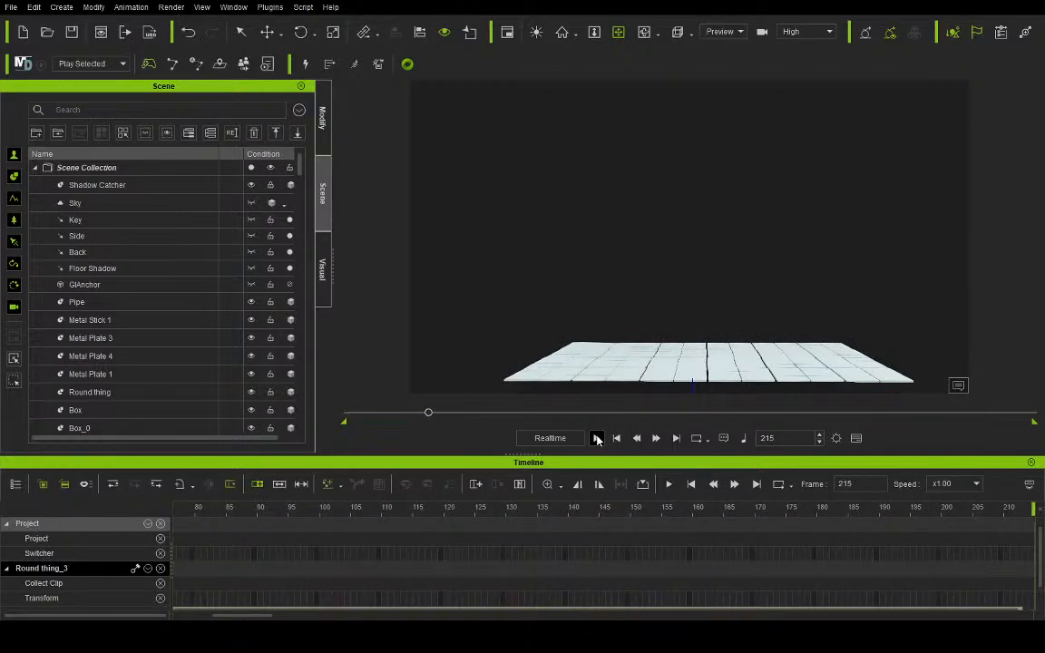
pyautogui.click(616, 438)
# Step: Make Ball_000 visible again and simulate the burst in Realtime mode through to frame 1799
pyautogui.scroll(-20, 291, 403)
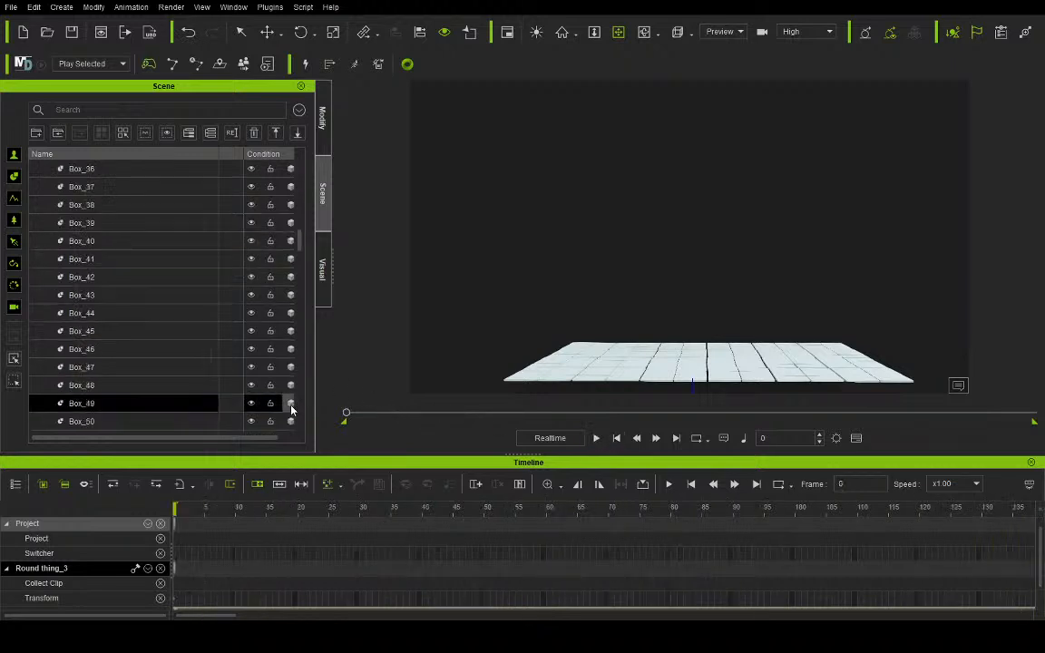
pyautogui.scroll(-2, 162, 388)
pyautogui.click(165, 421)
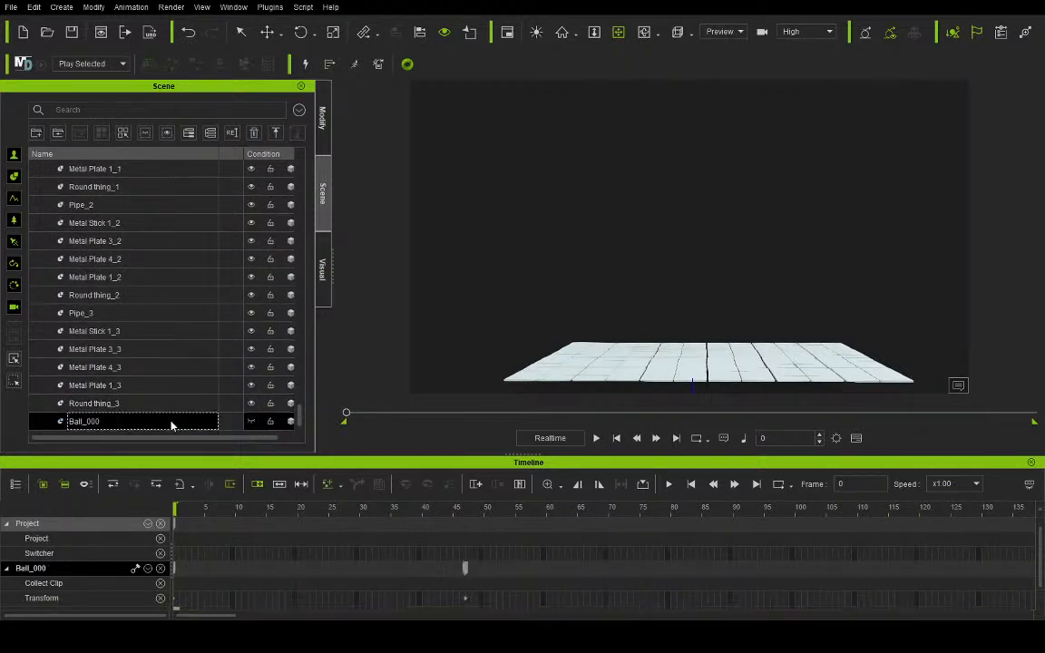
pyautogui.click(253, 421)
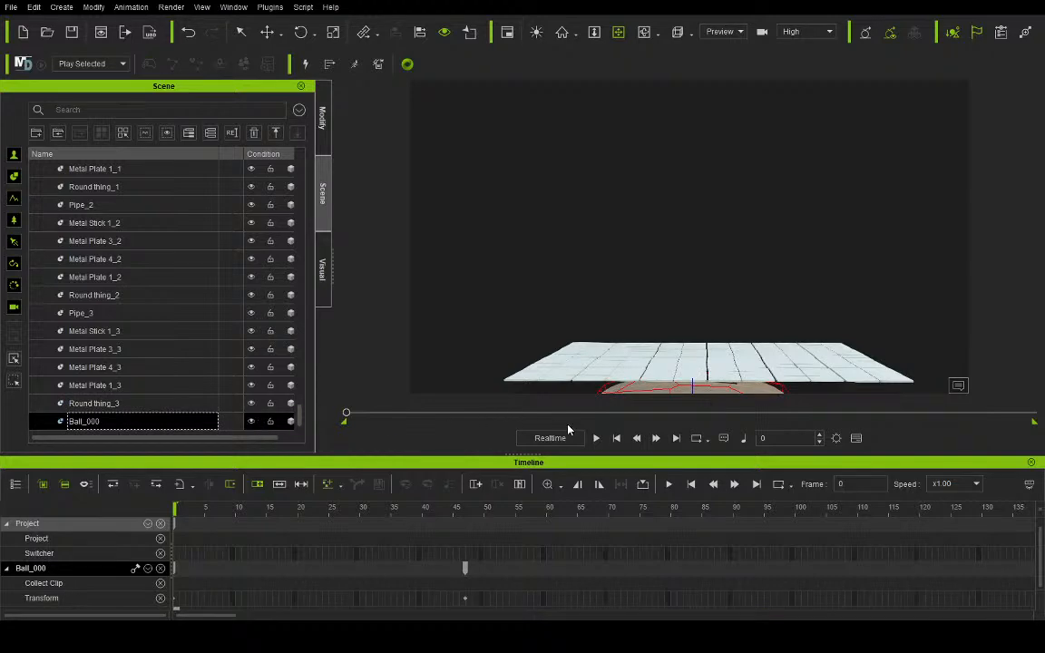
pyautogui.click(596, 439)
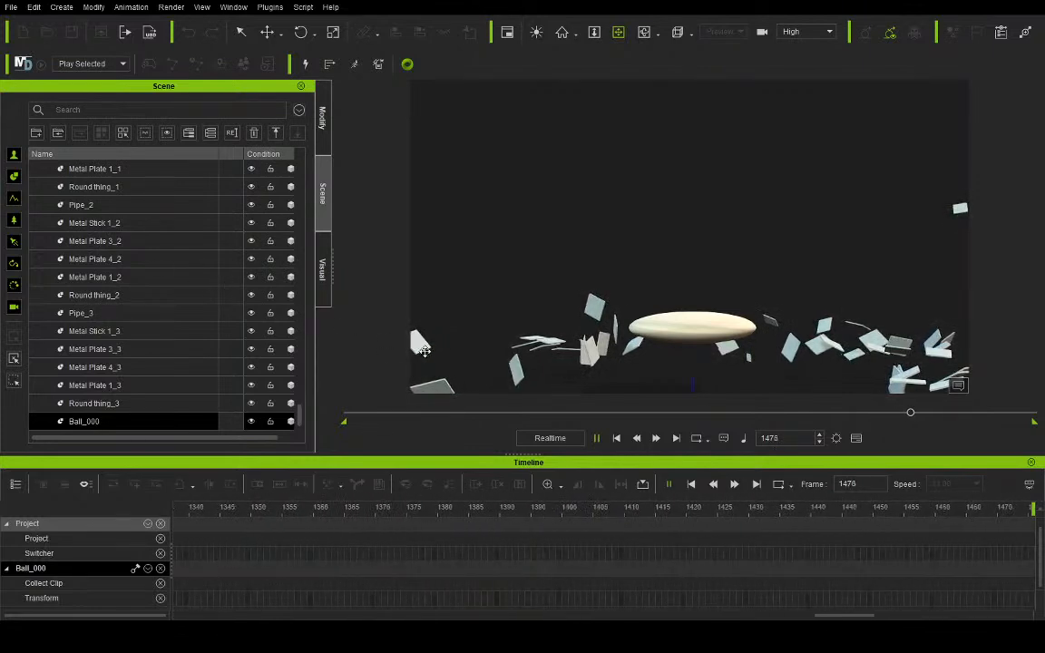
pyautogui.click(596, 438)
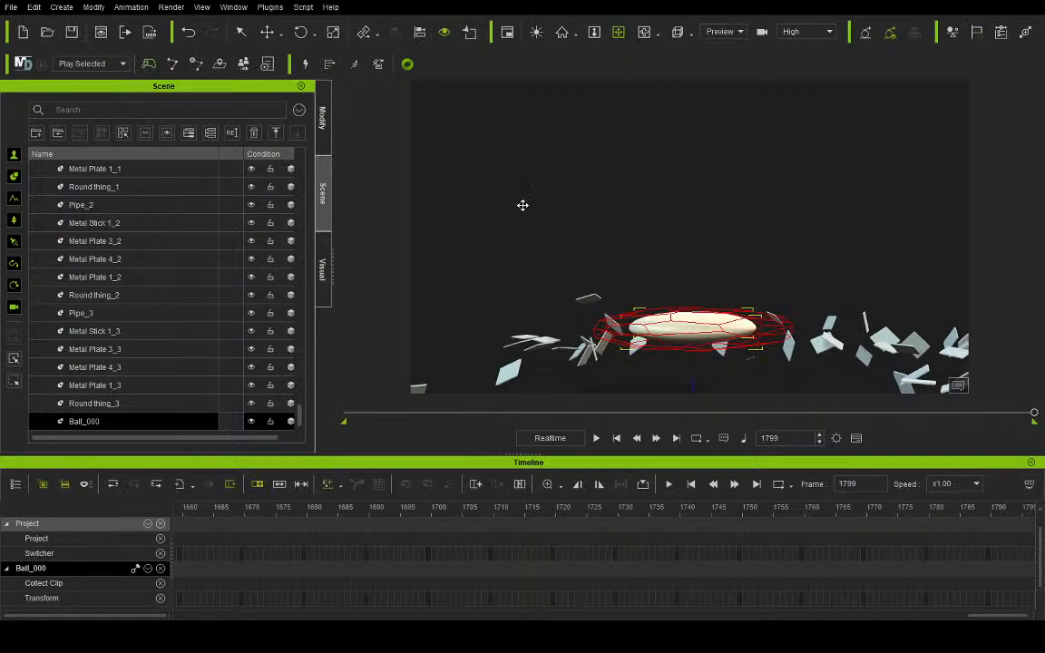
# Step: Hide Ball_000, replay the simulated burst without it and return to frame 0
pyautogui.click(251, 421)
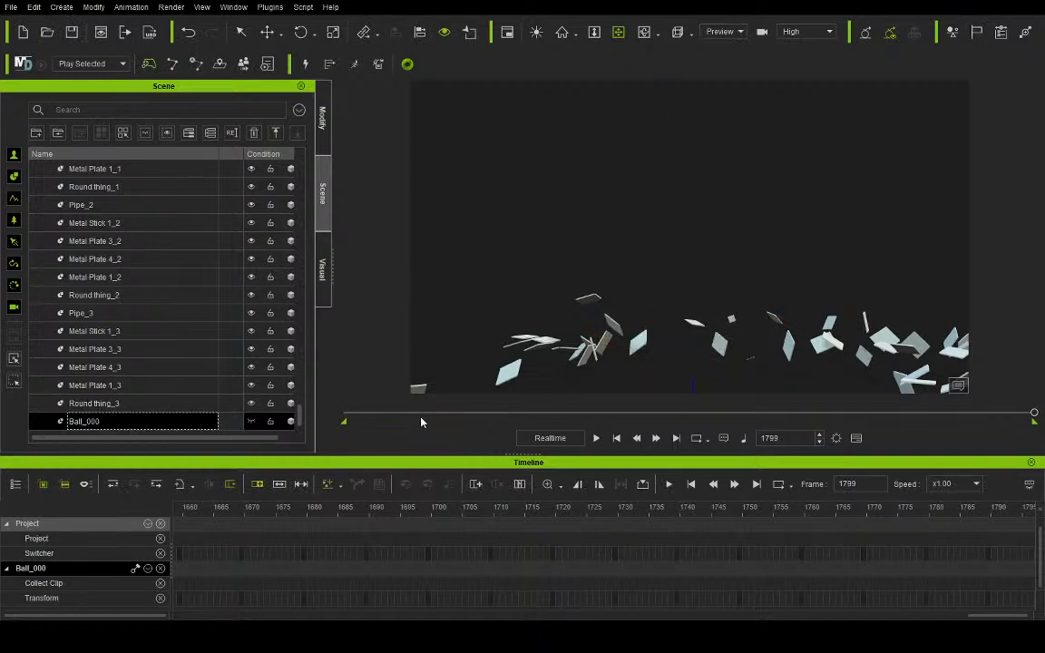
pyautogui.moveTo(423, 416); pyautogui.dragTo(261, 419)
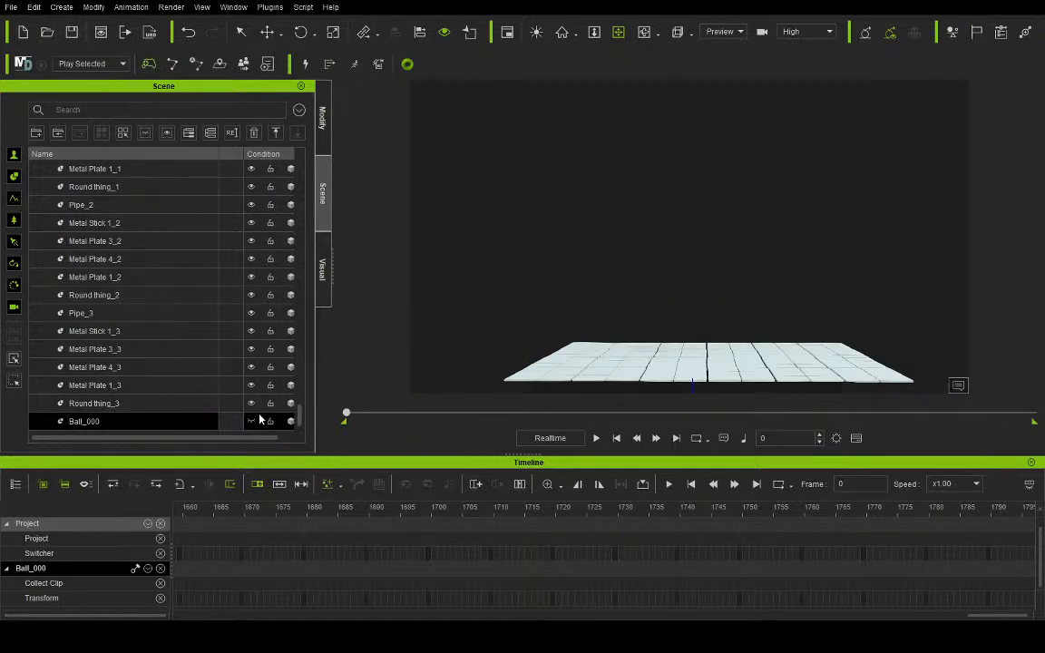
pyautogui.click(596, 439)
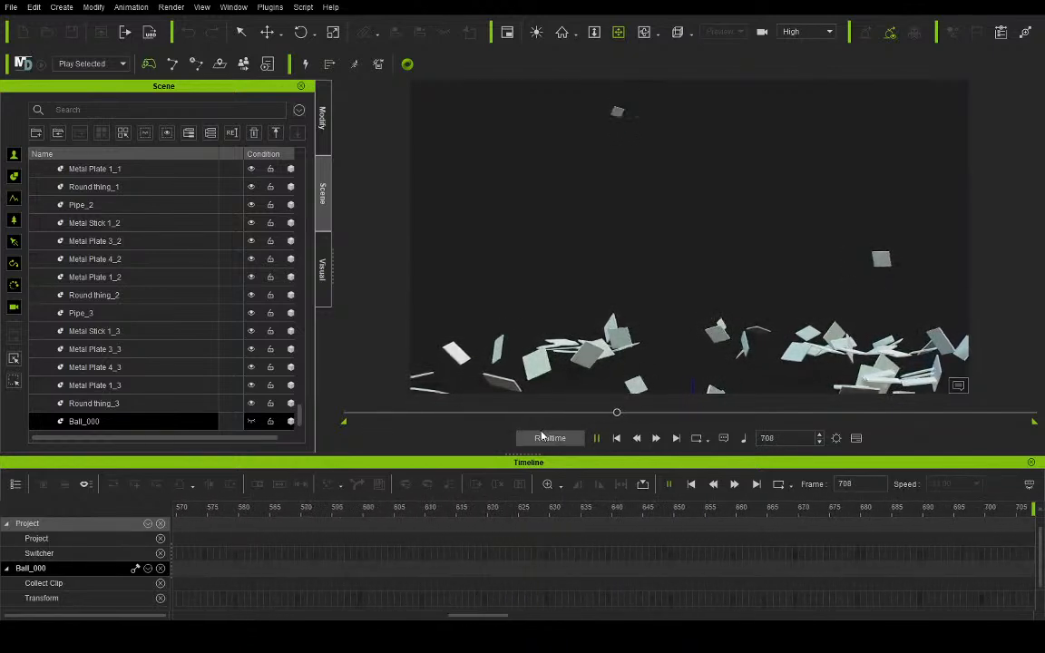
pyautogui.click(597, 439)
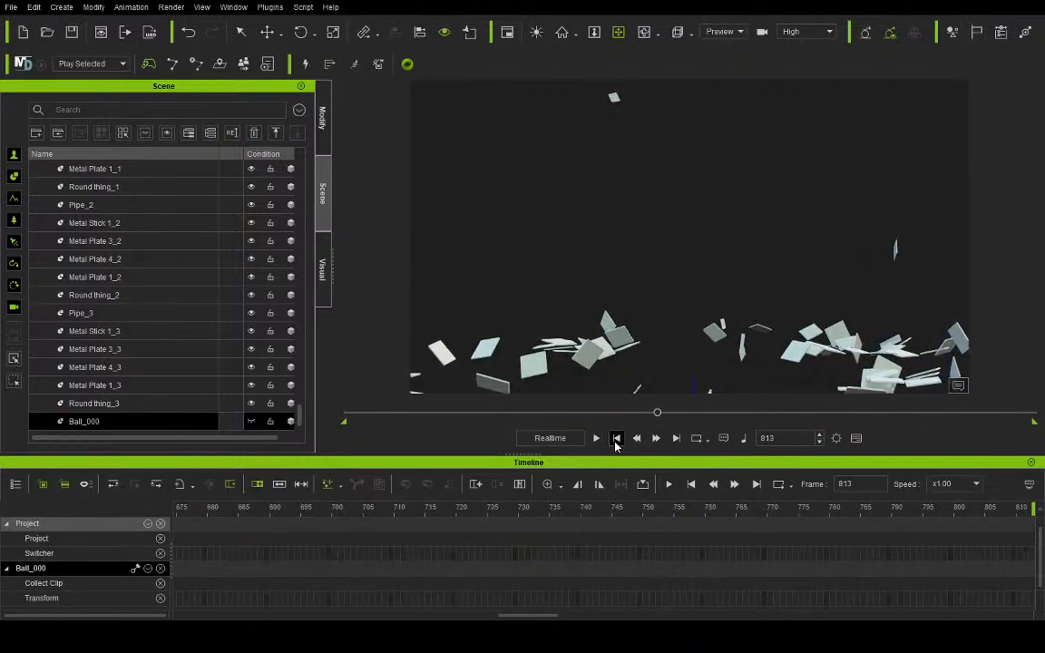
pyautogui.click(617, 439)
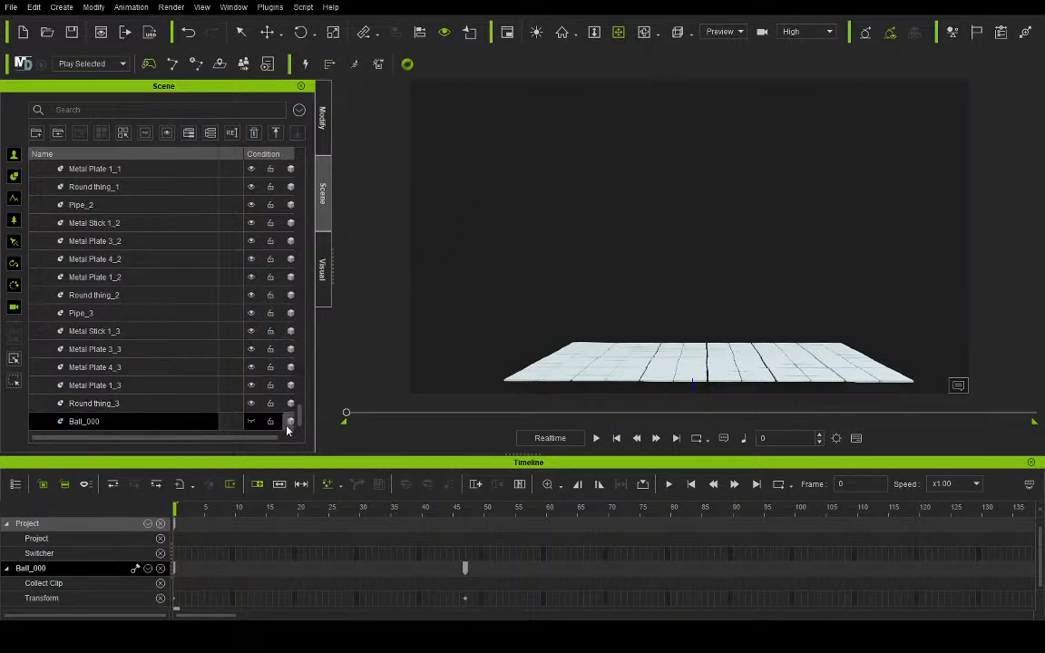
# Step: Turn on object gravity for all slabs and debris props in the grid together, then clear the selection
pyautogui.moveTo(301, 413); pyautogui.dragTo(307, 177)
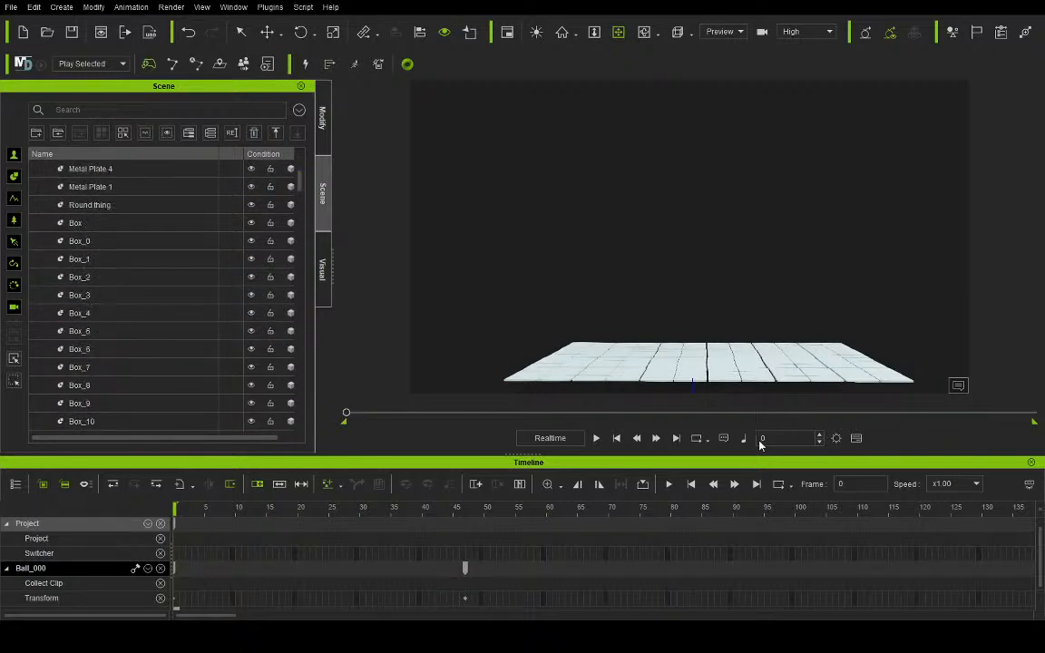
pyautogui.click(241, 33)
pyautogui.moveTo(501, 292); pyautogui.dragTo(921, 397)
pyautogui.moveTo(910, 394); pyautogui.dragTo(911, 393)
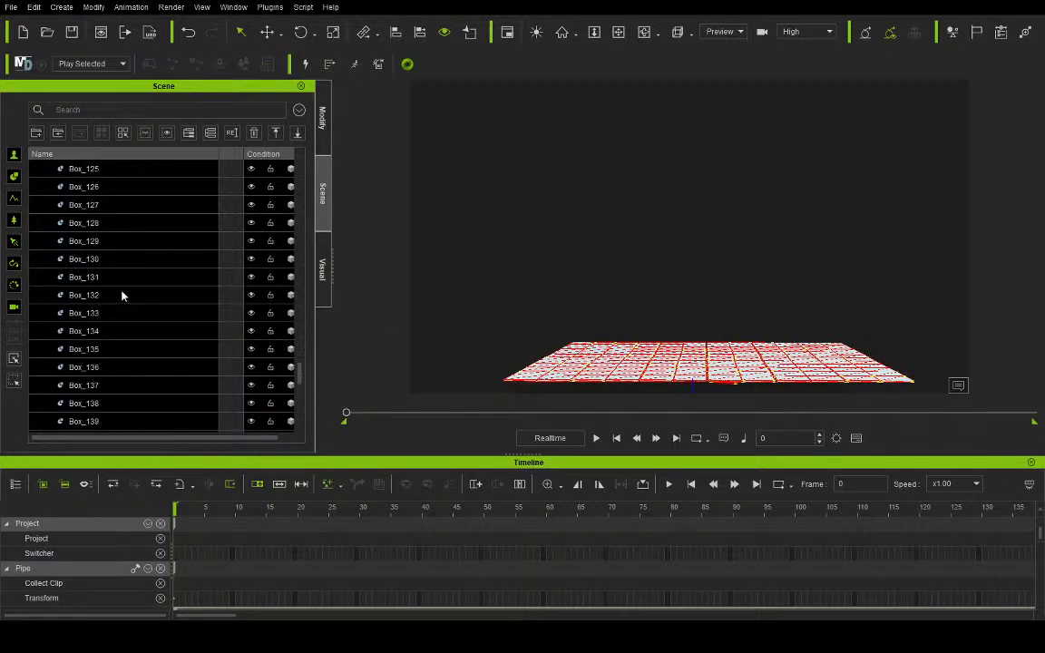
pyautogui.click(618, 32)
pyautogui.moveTo(626, 100); pyautogui.dragTo(628, 247)
pyautogui.click(319, 123)
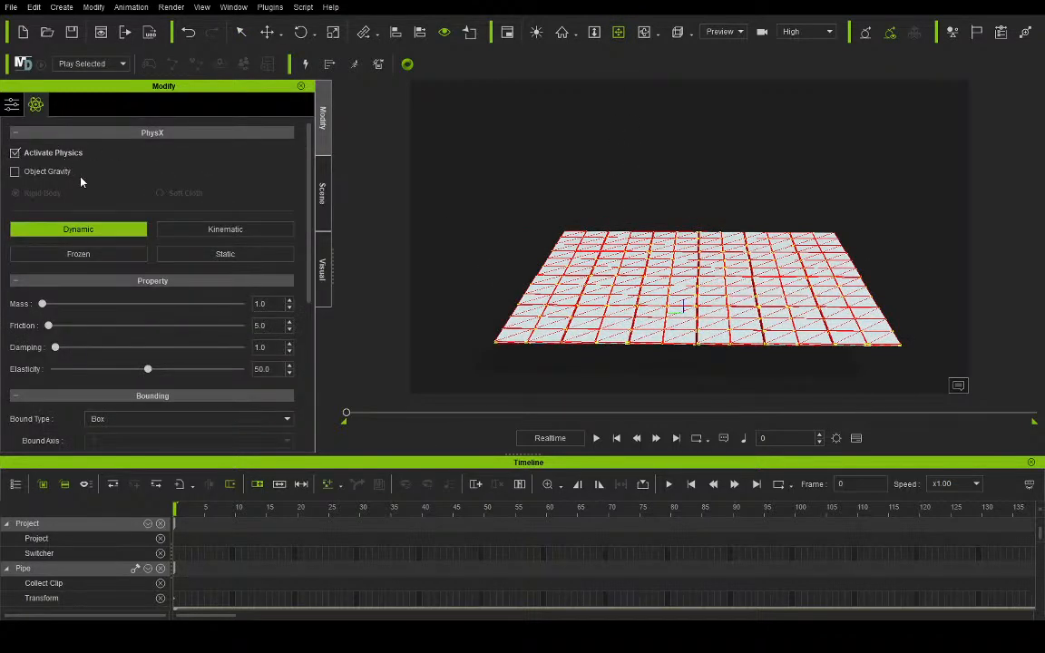
pyautogui.click(62, 172)
pyautogui.click(643, 38)
pyautogui.moveTo(644, 129); pyautogui.dragTo(620, 120)
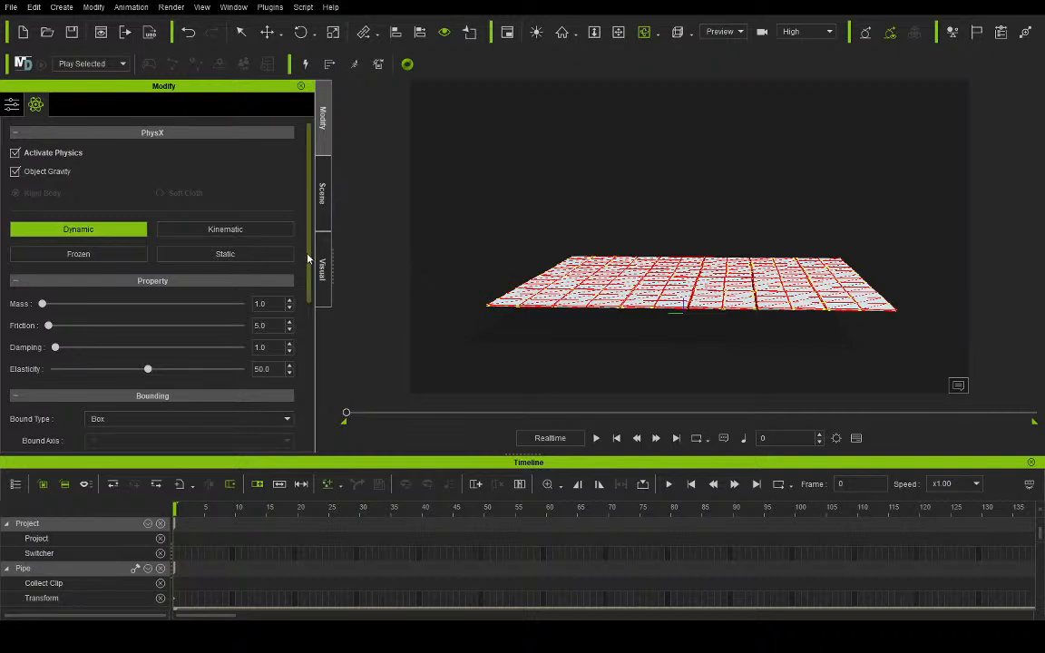
pyautogui.click(240, 32)
pyautogui.click(540, 170)
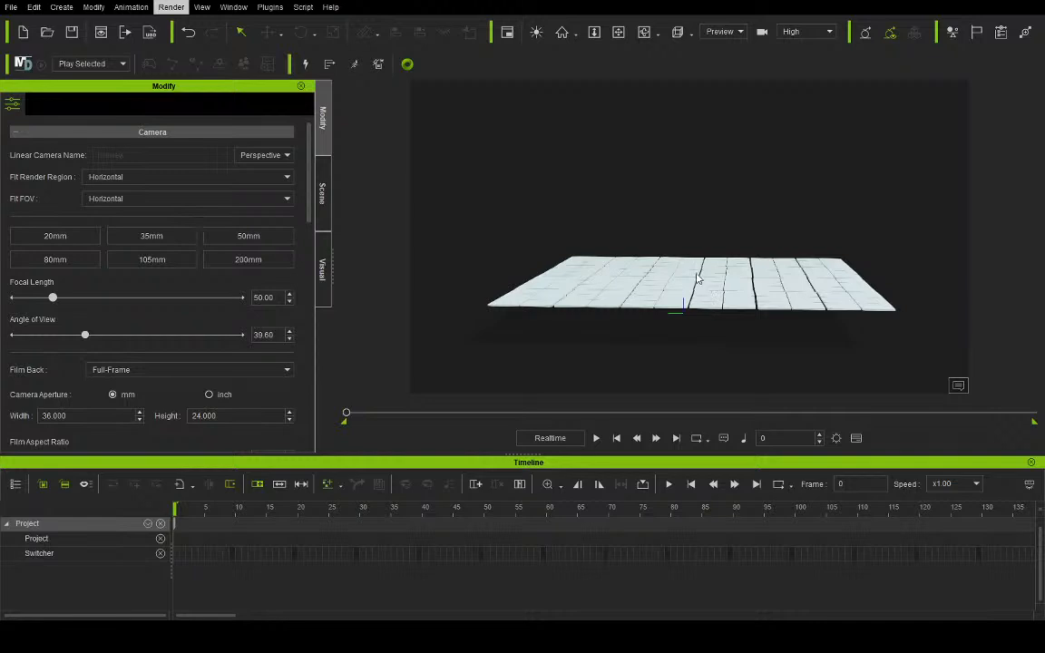
# Step: Create a box primitive beneath the slab grid and scale it into a flat floor extending well beyond the grid
pyautogui.click(322, 192)
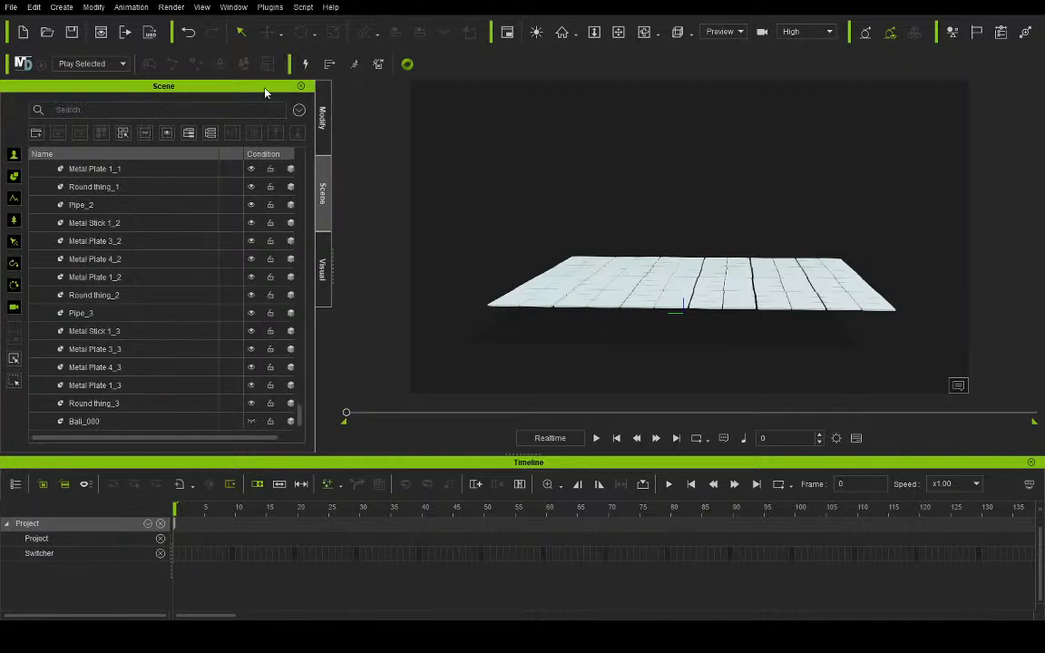
pyautogui.click(173, 35)
pyautogui.click(333, 34)
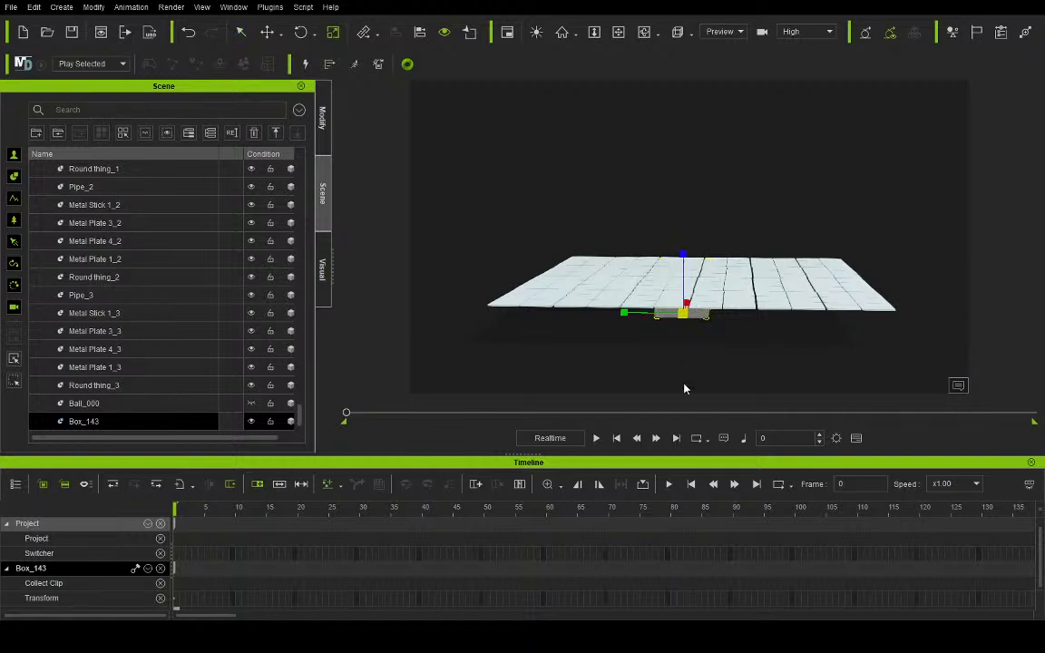
pyautogui.moveTo(682, 313); pyautogui.dragTo(1034, 30)
pyautogui.moveTo(685, 255); pyautogui.dragTo(668, 635)
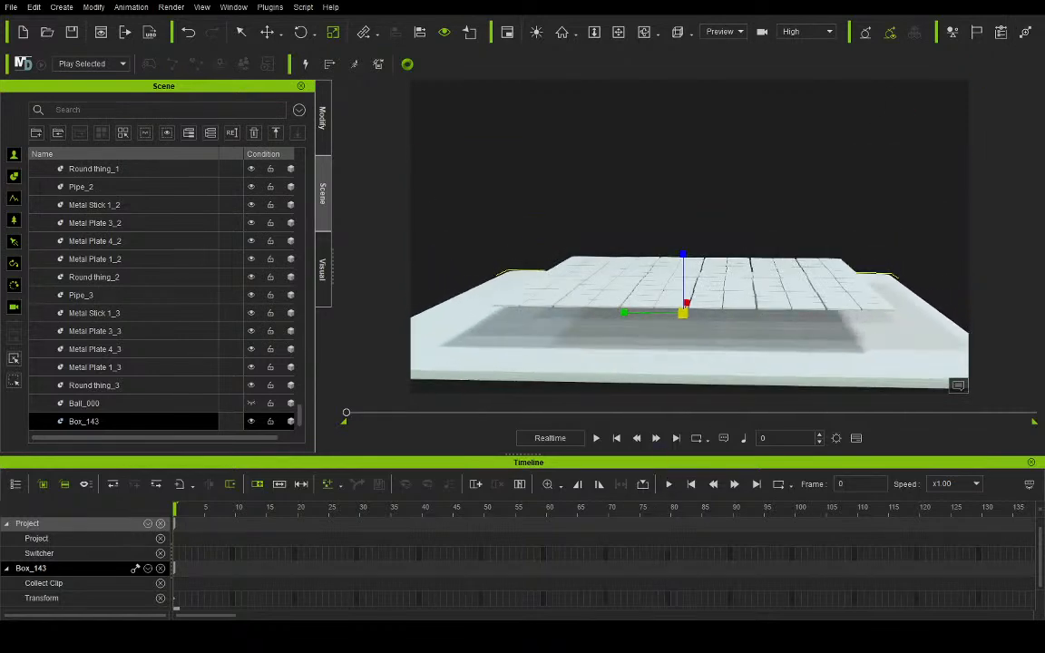
# Step: Raise the floor box Box_143 to about Z 57 and enlarge its X and Y scale to about 2553
pyautogui.click(267, 31)
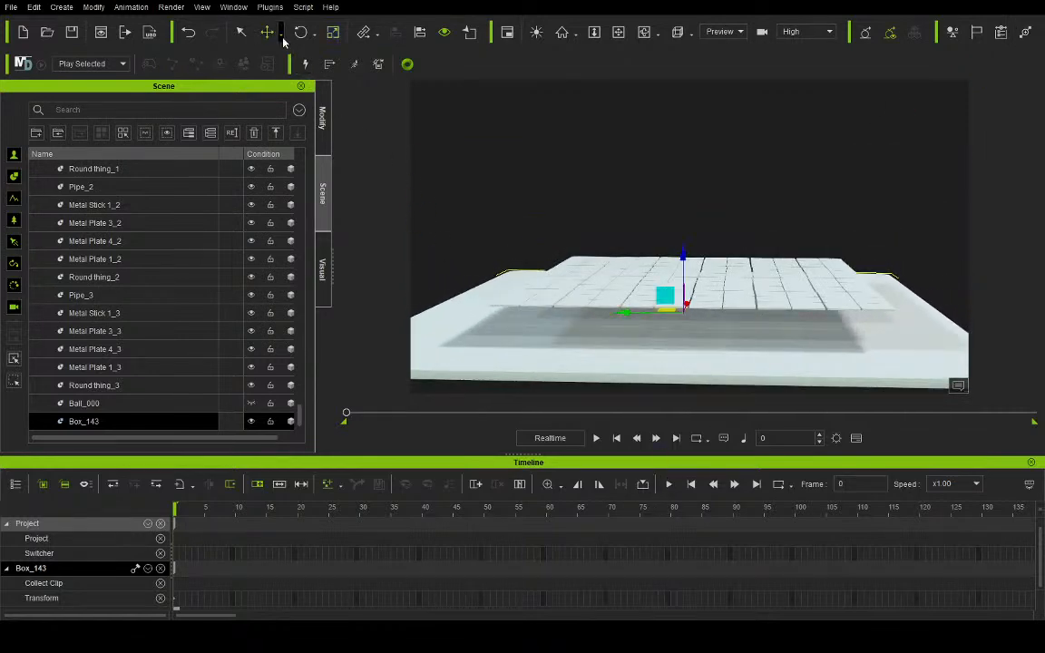
pyautogui.moveTo(685, 266); pyautogui.dragTo(683, 228)
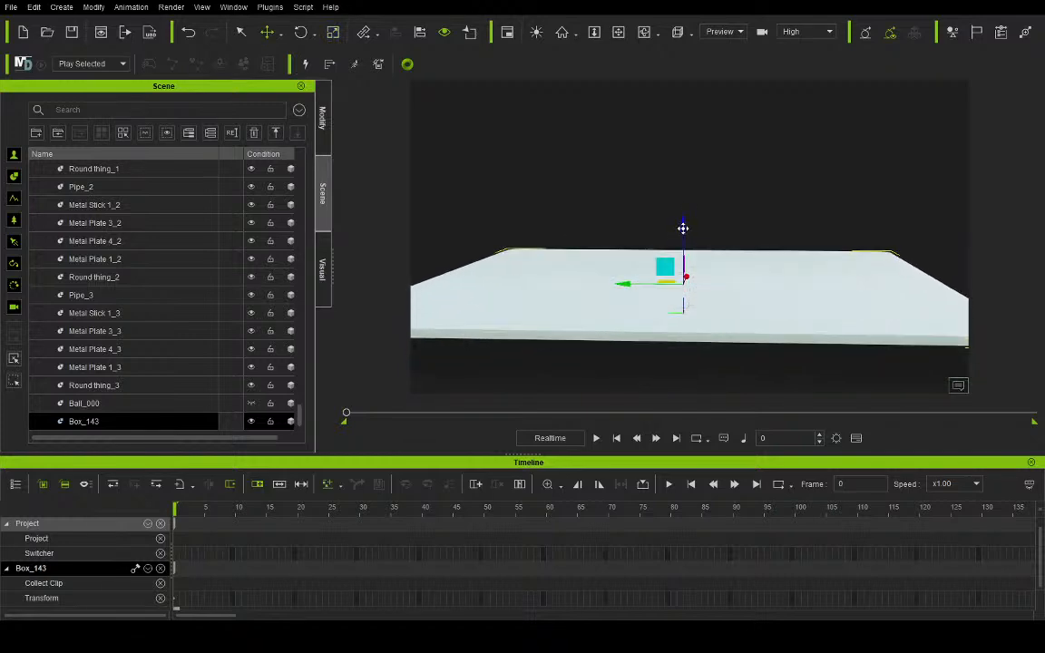
pyautogui.click(333, 33)
pyautogui.moveTo(690, 293); pyautogui.dragTo(861, 168)
pyautogui.click(268, 33)
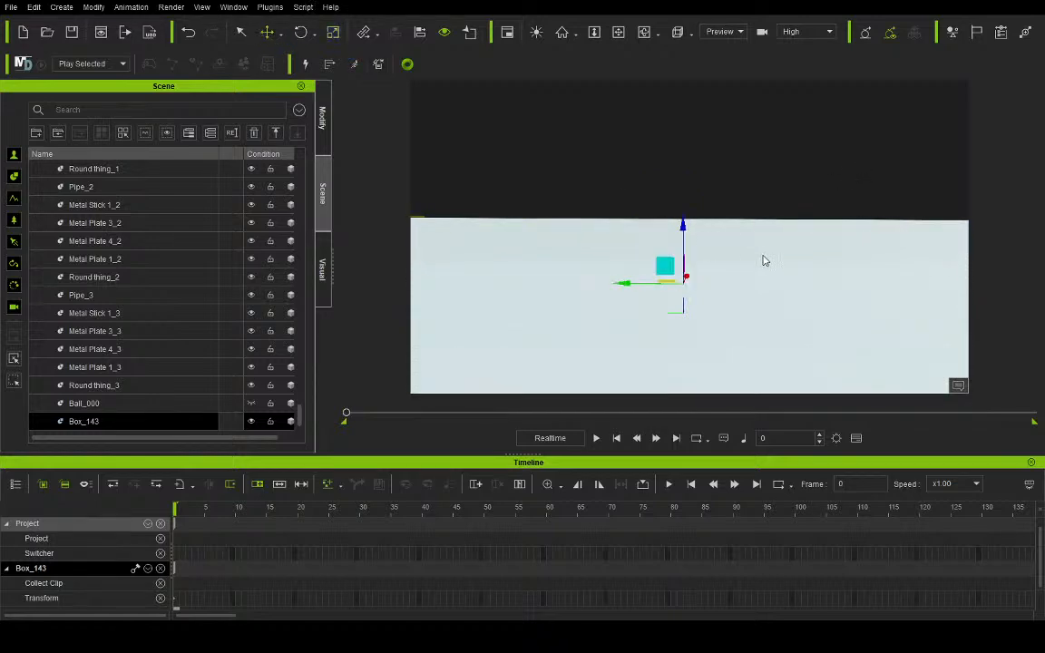
# Step: Darken the floor box's surface to grey in its material settings
pyautogui.click(322, 118)
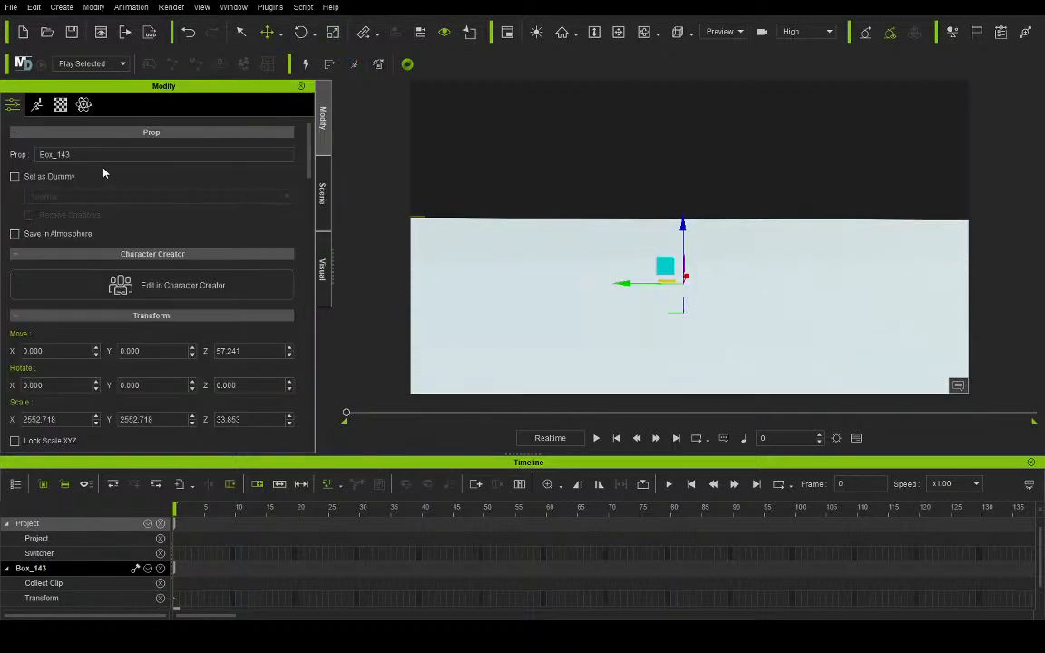
pyautogui.click(60, 105)
pyautogui.scroll(-5, 144, 258)
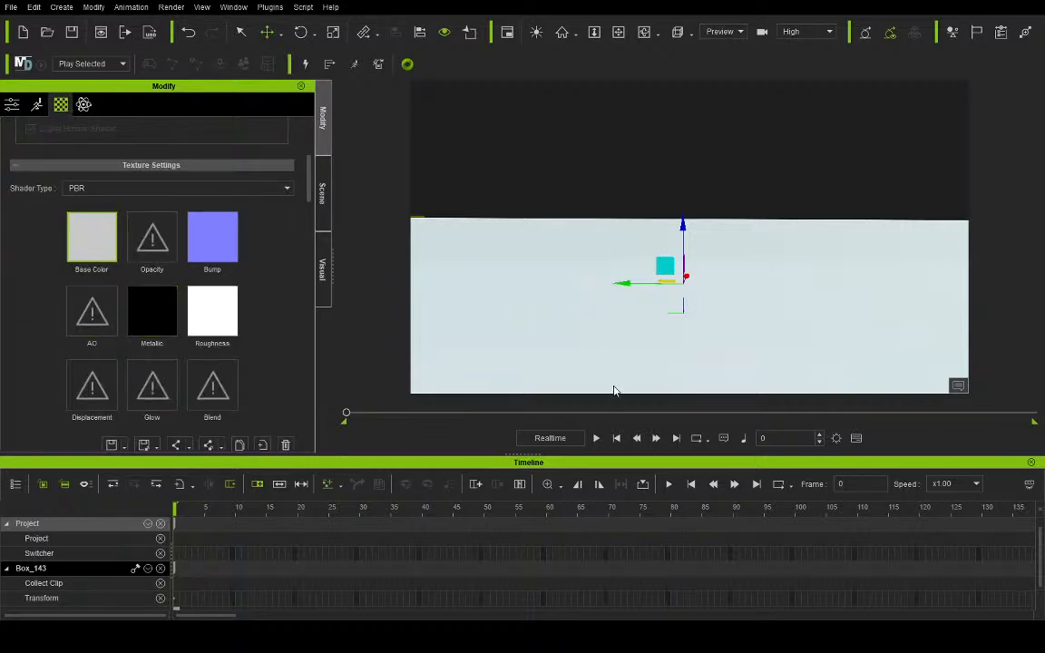
pyautogui.scroll(-7, 240, 429)
pyautogui.scroll(2, 250, 278)
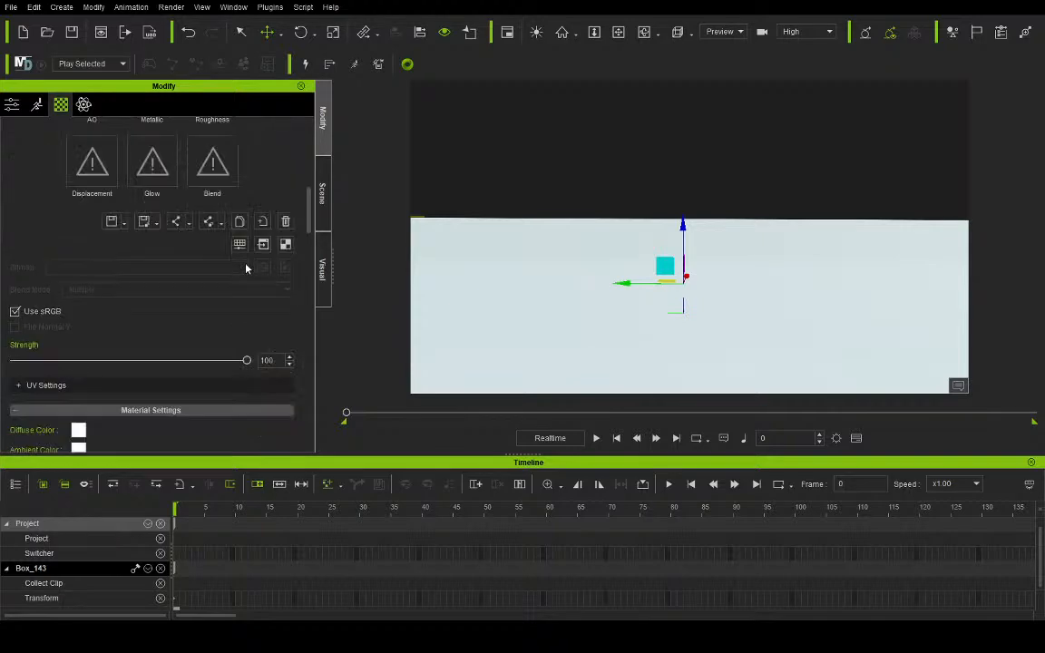
pyautogui.click(481, 309)
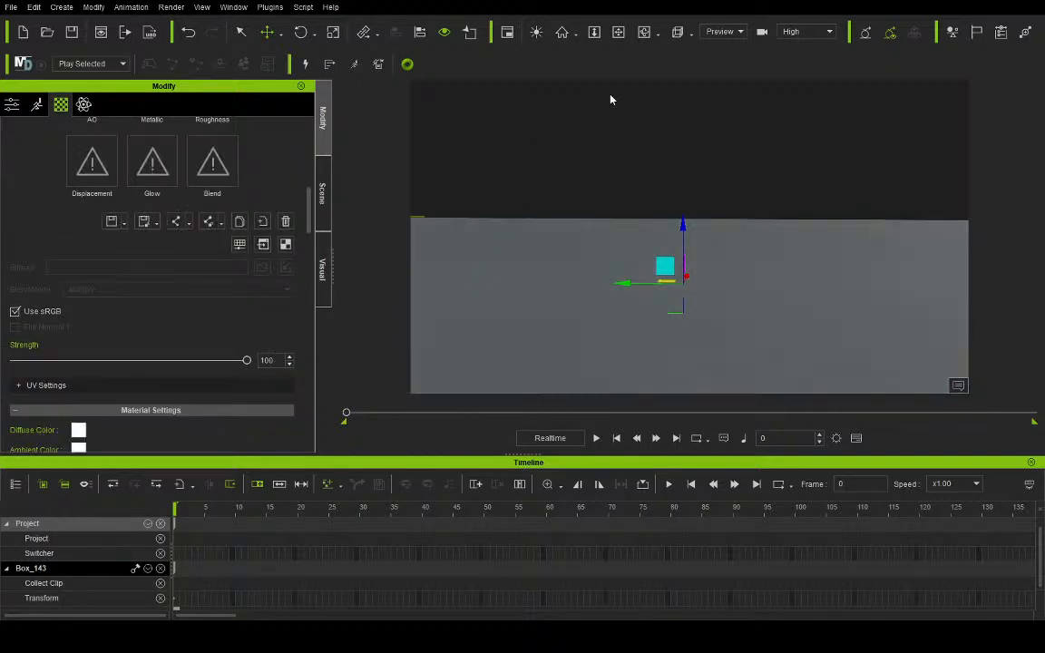
# Step: Lower the floor box to just beneath the slab grid and activate its physics as a Static rigid body
pyautogui.moveTo(683, 222); pyautogui.dragTo(683, 239)
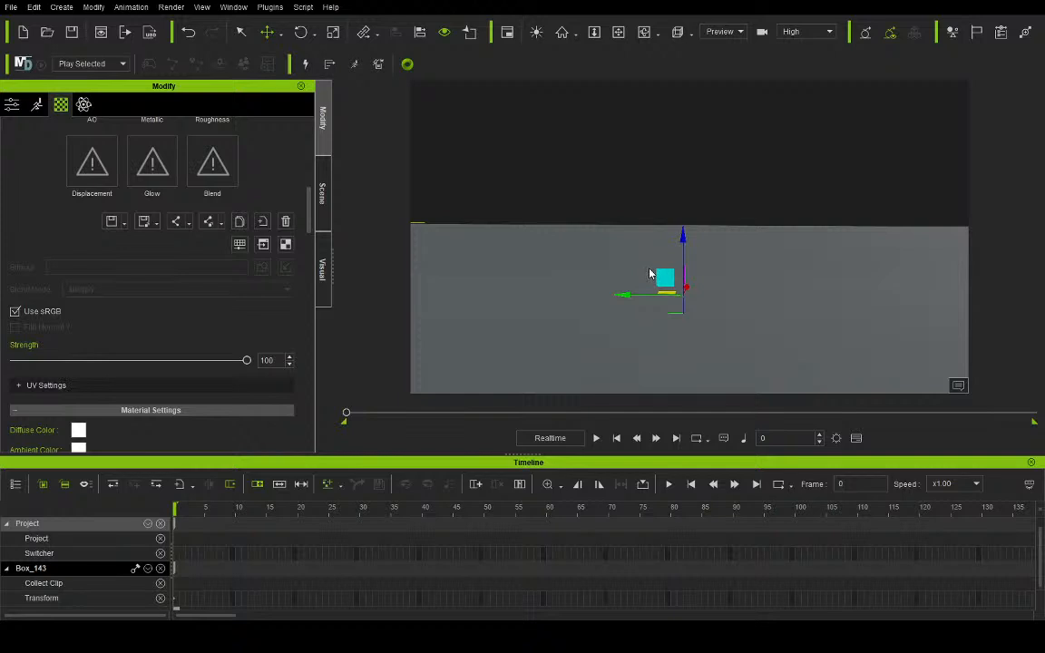
pyautogui.moveTo(685, 241); pyautogui.dragTo(690, 248)
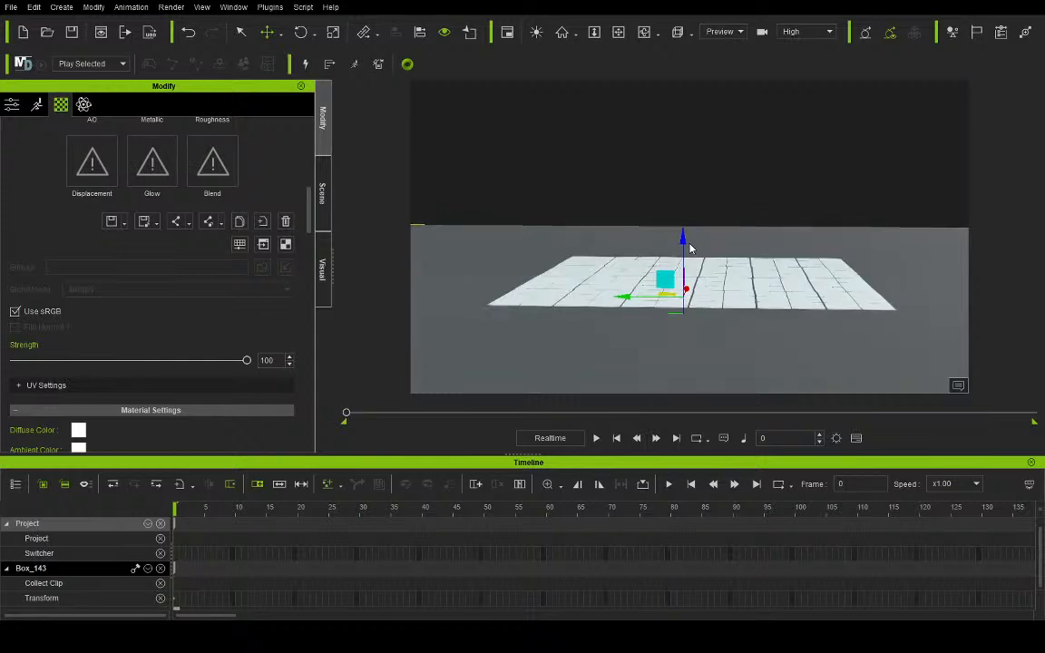
pyautogui.click(84, 104)
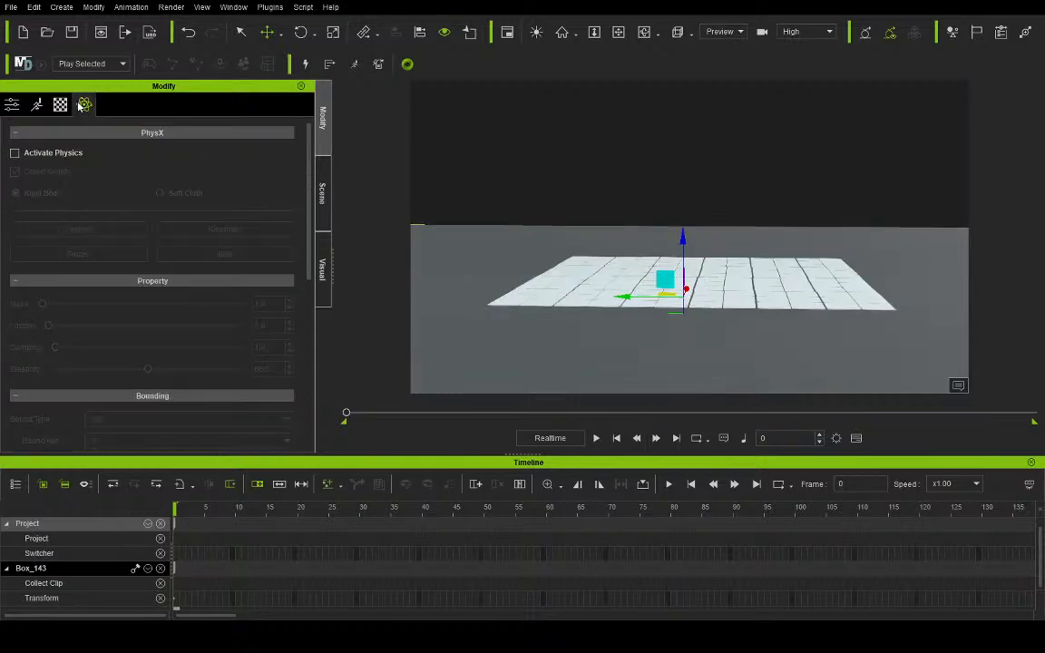
pyautogui.click(45, 154)
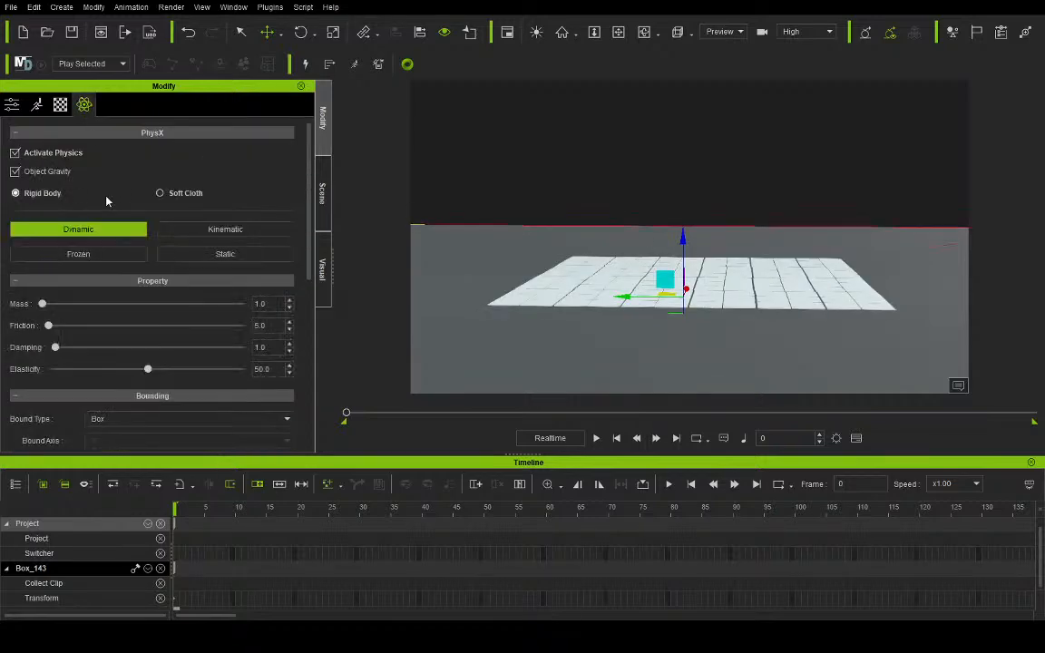
pyautogui.click(198, 257)
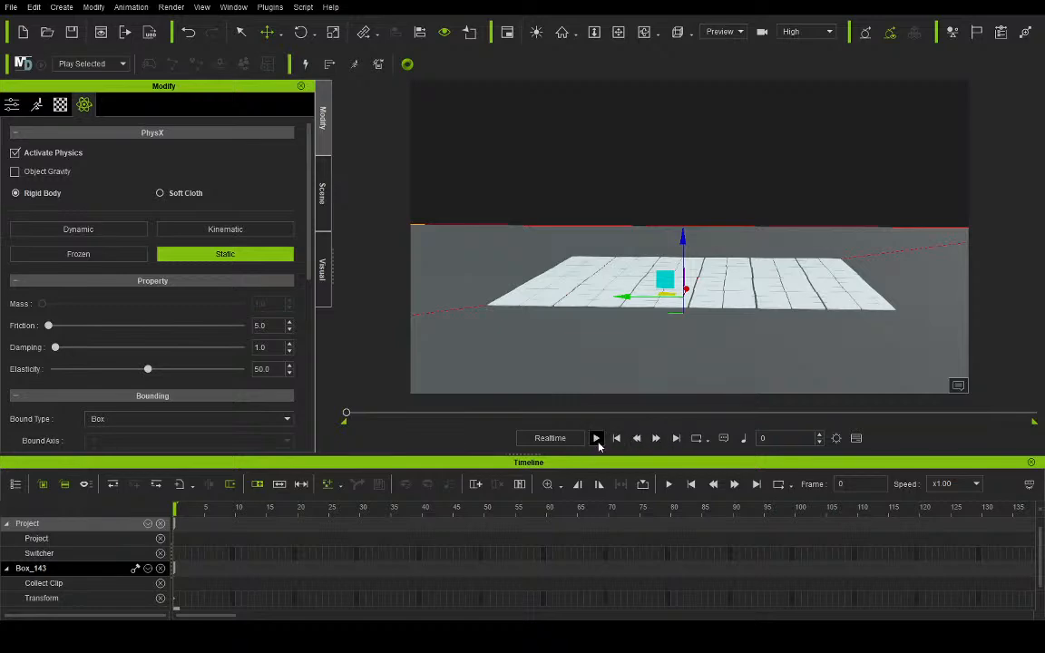
# Step: Make Ball_000 visible and raise Box_143 slightly until it covers the slab grid, leaving Ball_000 selected
pyautogui.click(322, 193)
pyautogui.scroll(3, 92, 287)
pyautogui.scroll(-3, 145, 363)
pyautogui.click(181, 403)
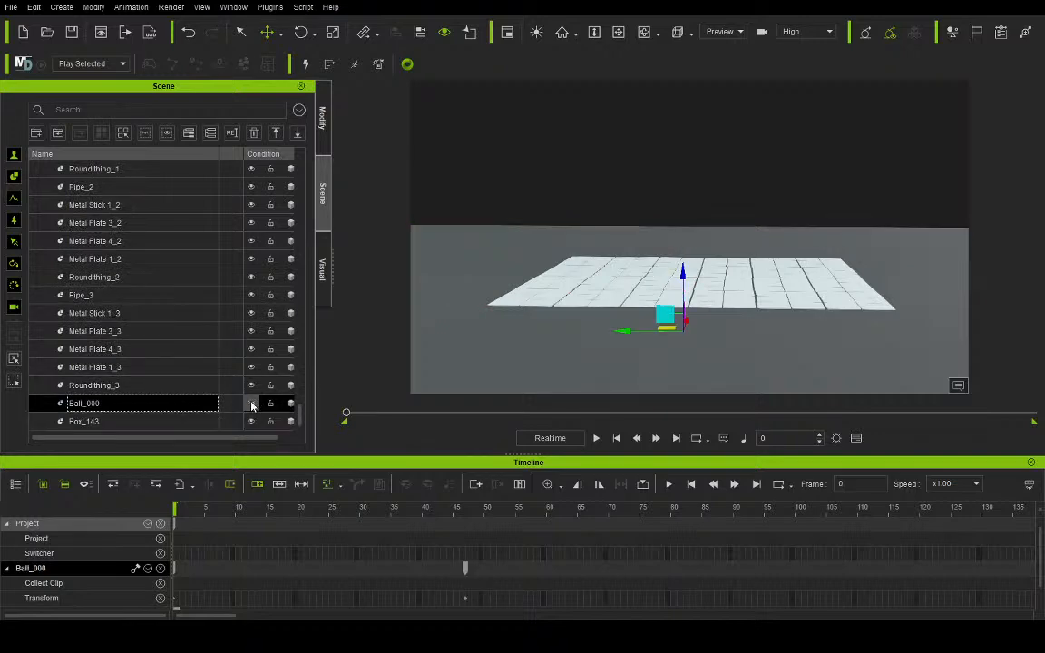
pyautogui.click(161, 421)
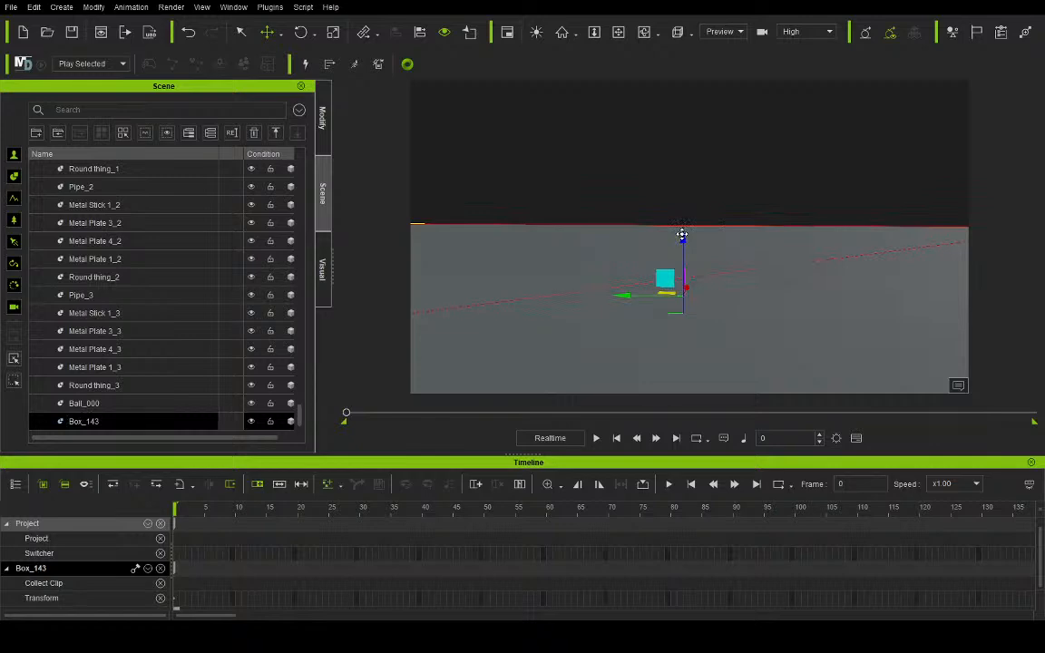
pyautogui.click(207, 403)
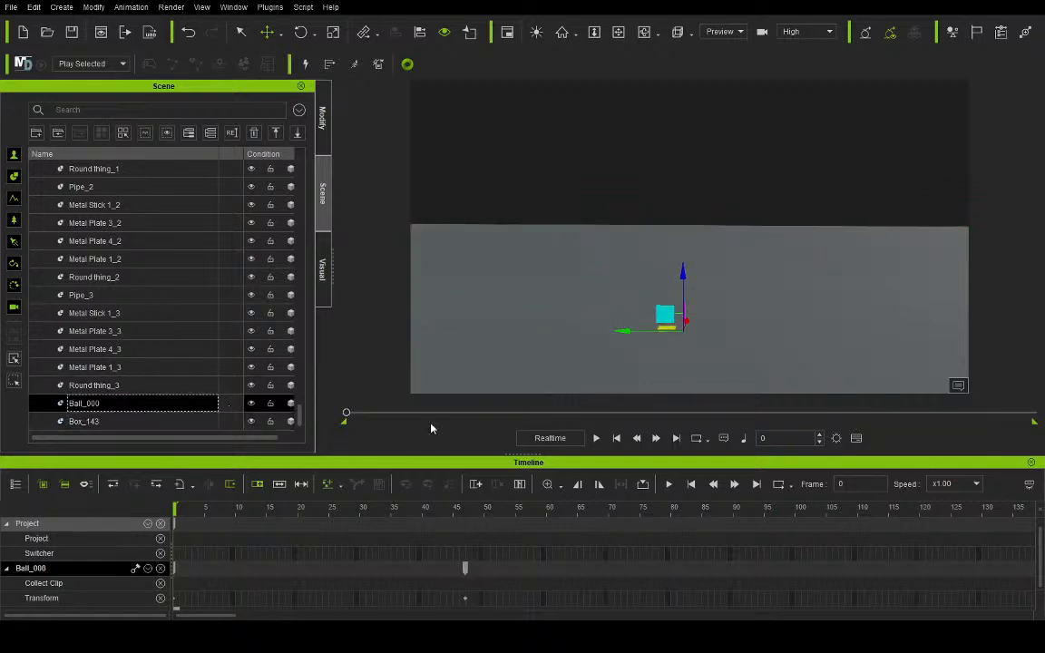
# Step: Preview the burst, return to frame 0, and simulate it with physics simulation enabled in Realtime mode through to frame 1799
pyautogui.click(596, 439)
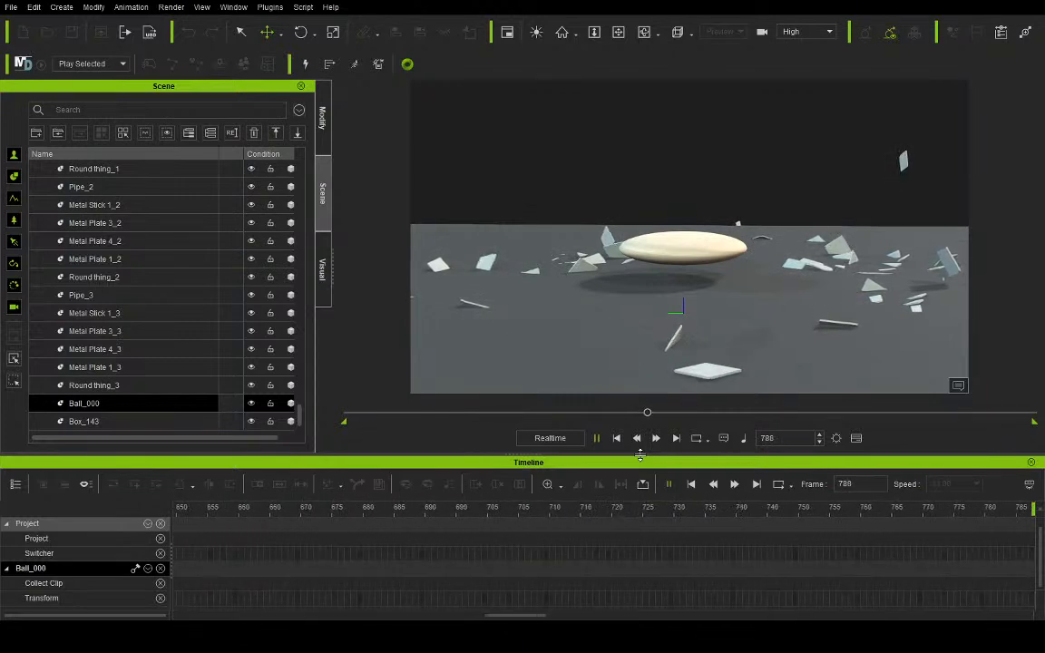
pyautogui.click(596, 438)
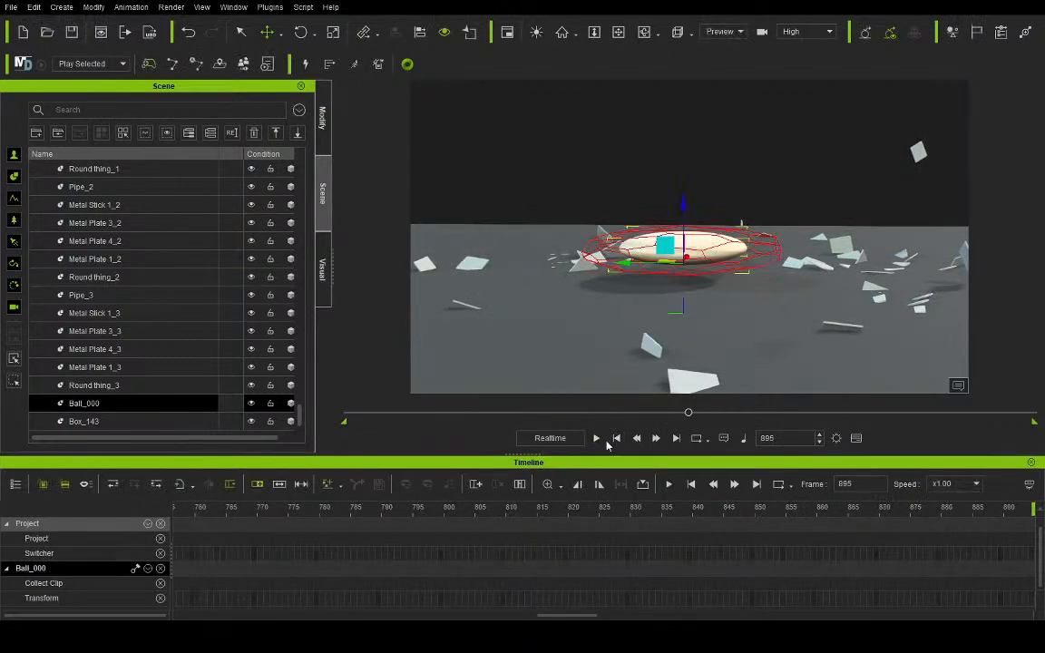
pyautogui.click(618, 442)
pyautogui.click(952, 32)
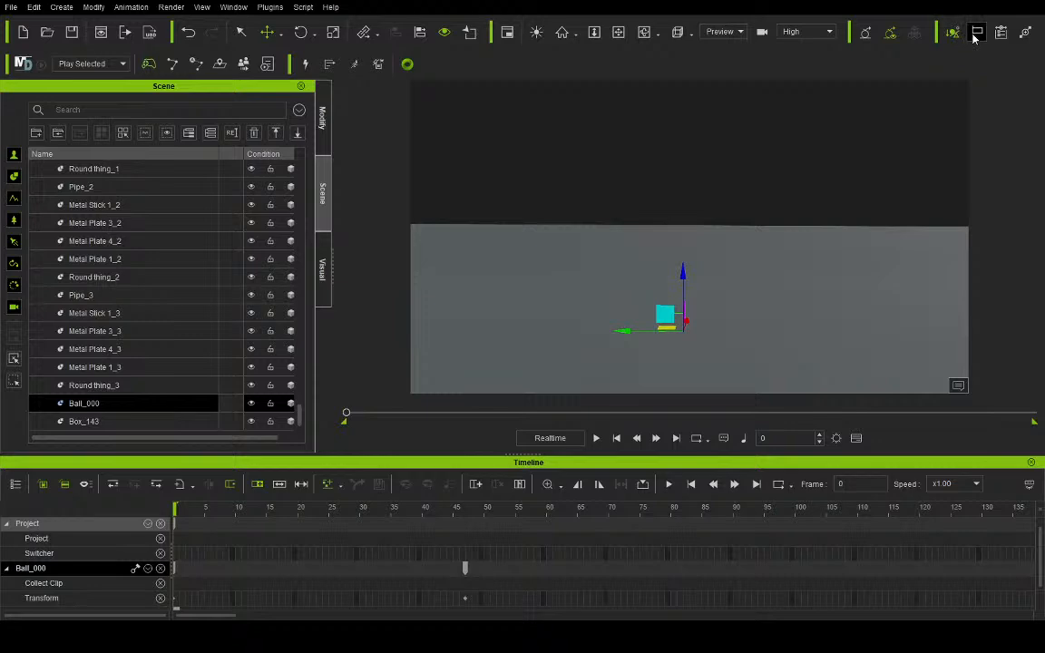
pyautogui.click(596, 438)
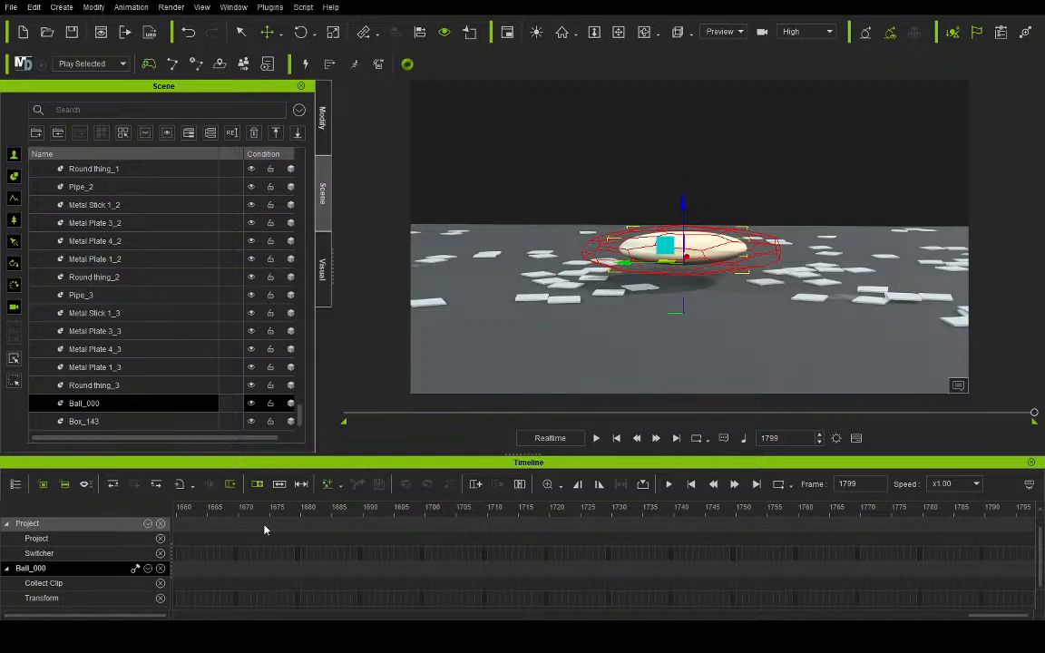
# Step: At frame 54, key Ball_000 back down beneath the floor
pyautogui.moveTo(972, 617); pyautogui.dragTo(175, 613)
pyautogui.moveTo(470, 514); pyautogui.dragTo(509, 516)
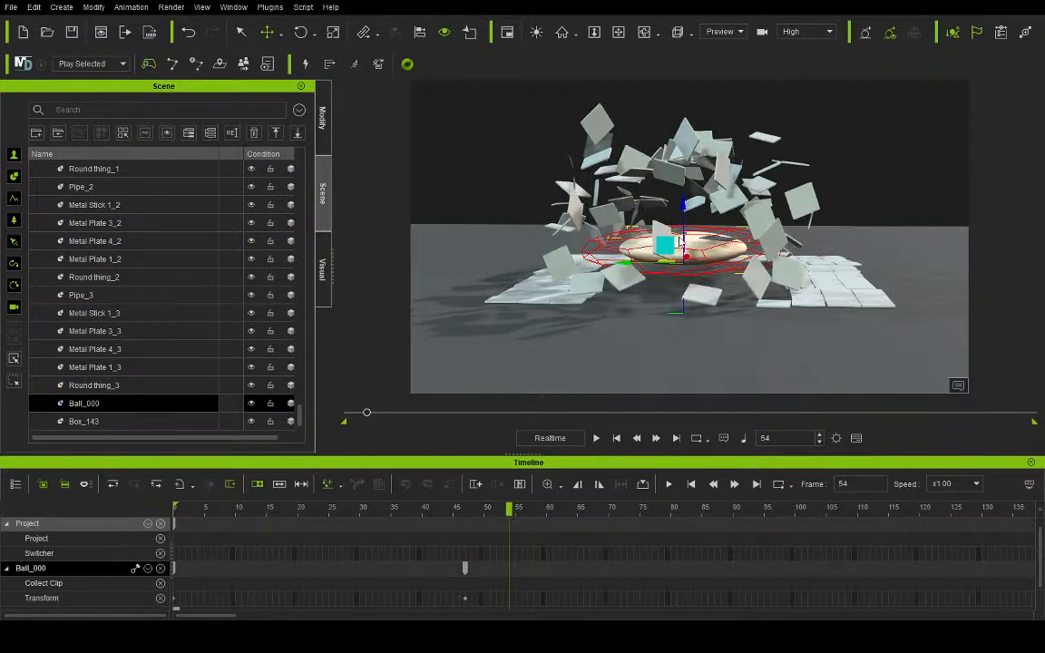
pyautogui.moveTo(686, 204); pyautogui.dragTo(683, 283)
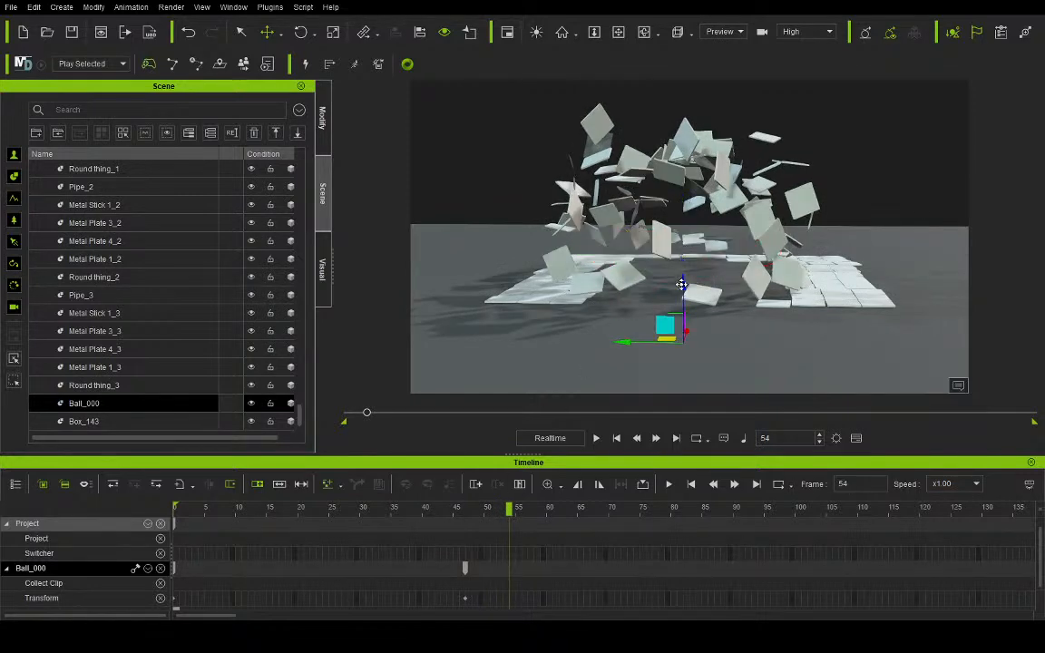
# Step: Simulate the burst with the dropping ball from frame 0 to frame 1799 in Realtime mode, and rewind to the start
pyautogui.click(617, 438)
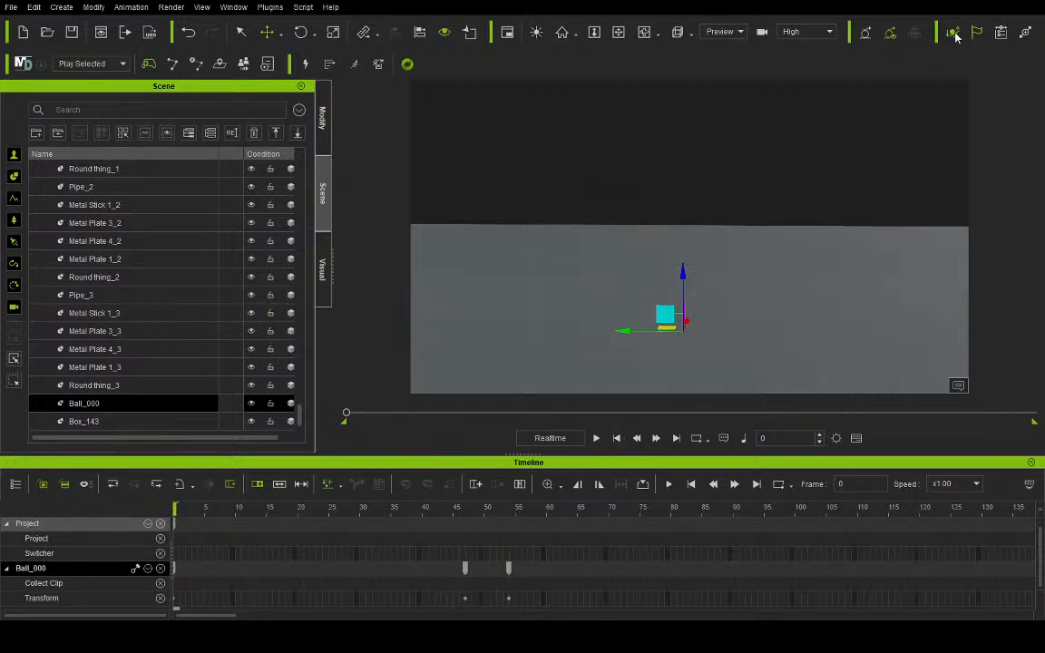
pyautogui.click(597, 438)
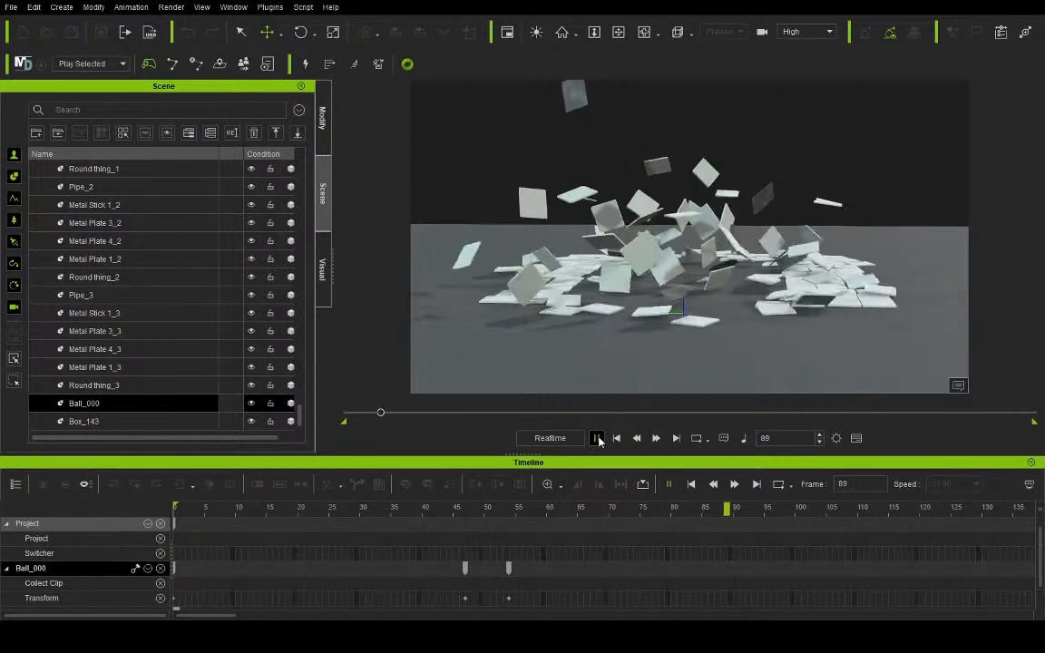
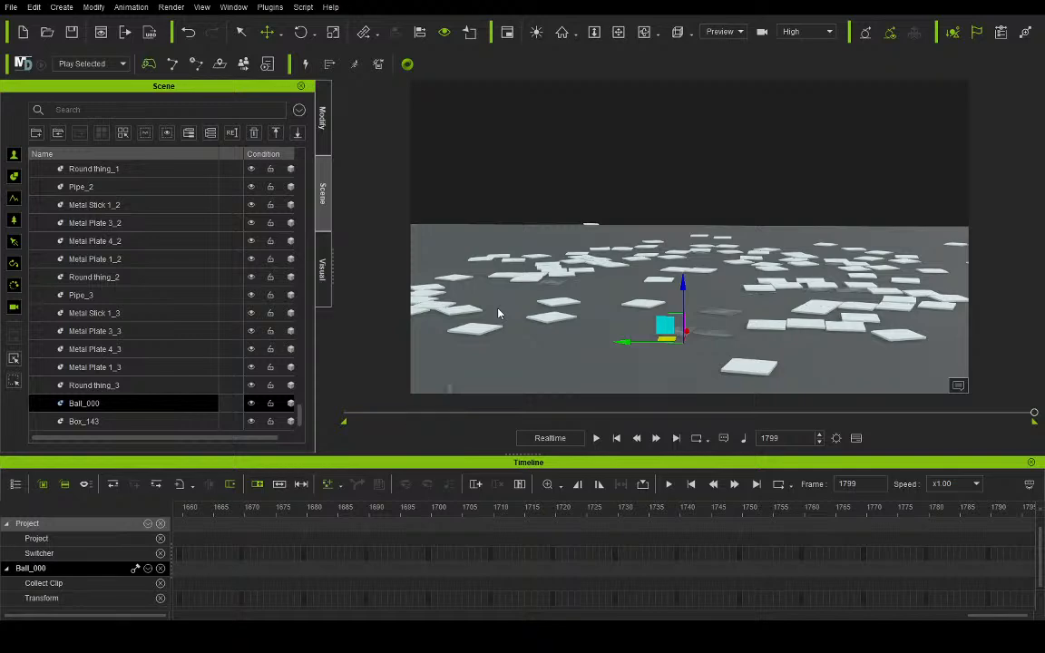
pyautogui.click(617, 440)
# Step: Run the Realtime burst simulation two more times from the start, returning to frame 0 after each run
pyautogui.click(596, 440)
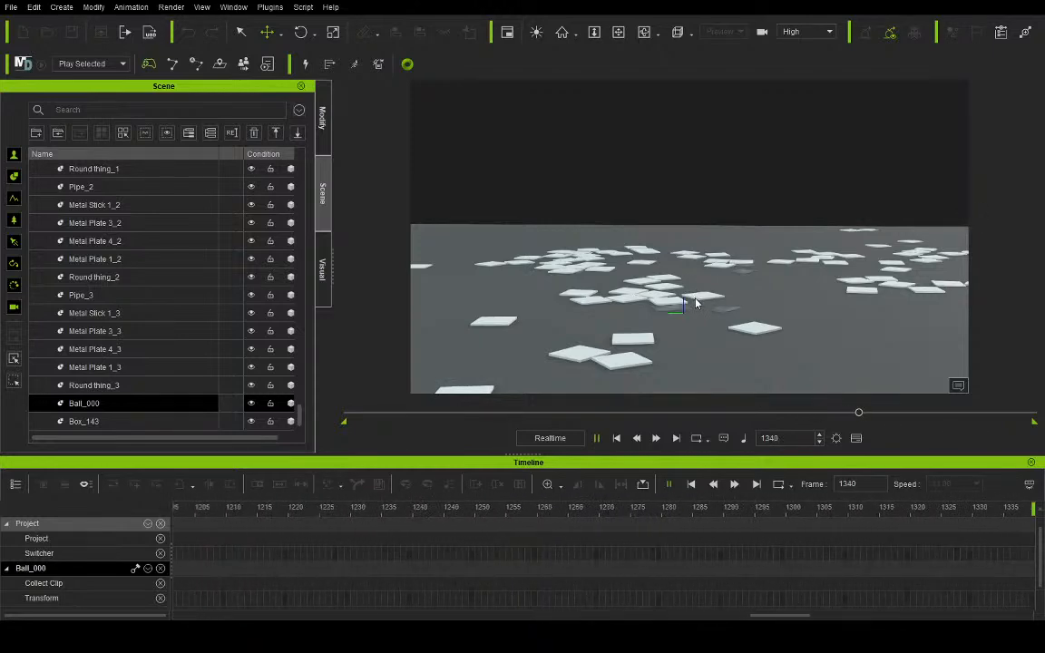
pyautogui.click(597, 439)
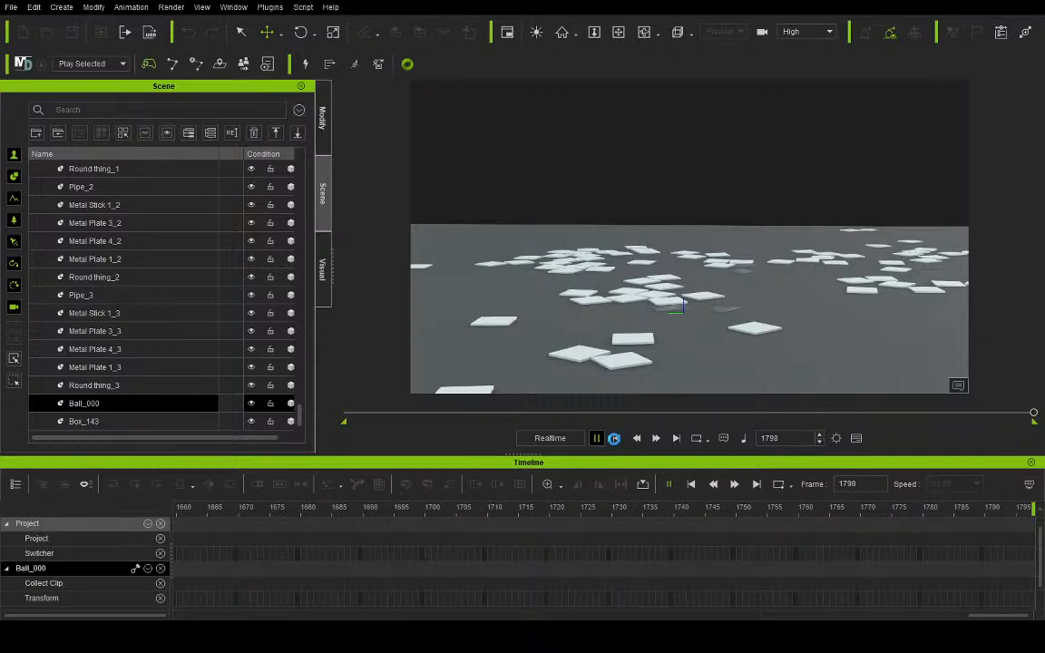
pyautogui.click(616, 439)
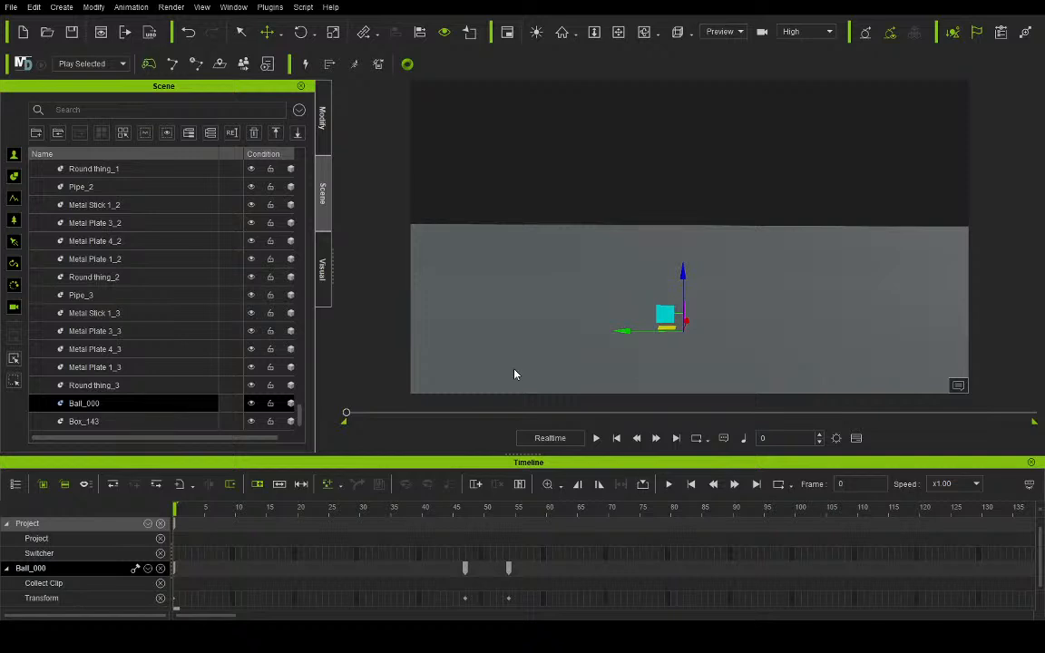
pyautogui.click(595, 438)
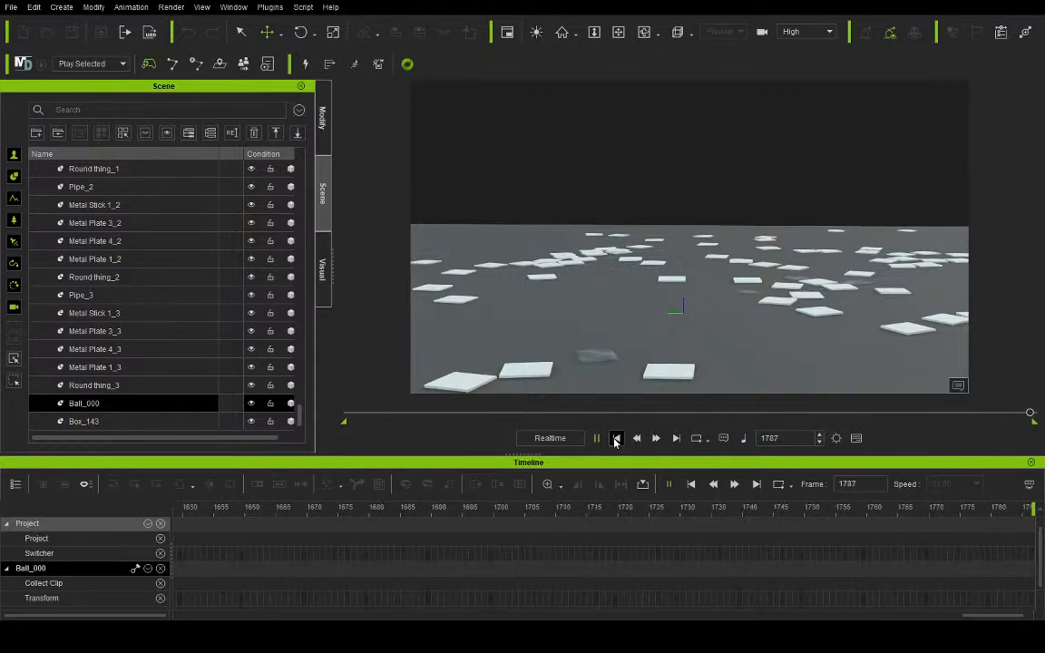
pyautogui.click(616, 439)
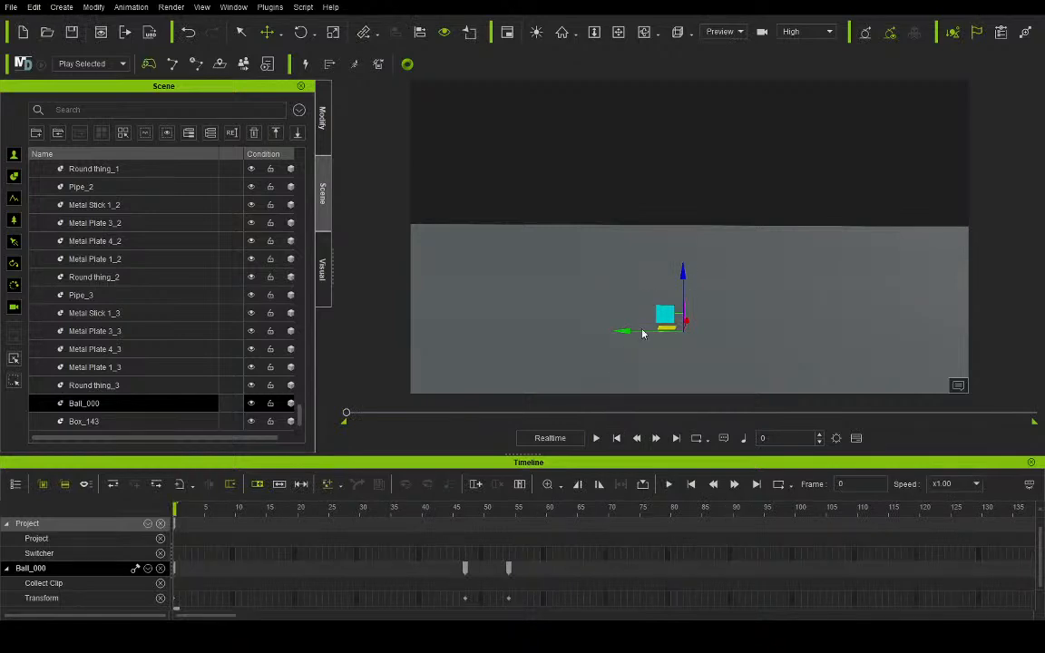
# Step: Switch playback to By Frame mode, run the burst simulation past frame 113 and return to frame 0
pyautogui.click(573, 440)
pyautogui.click(596, 439)
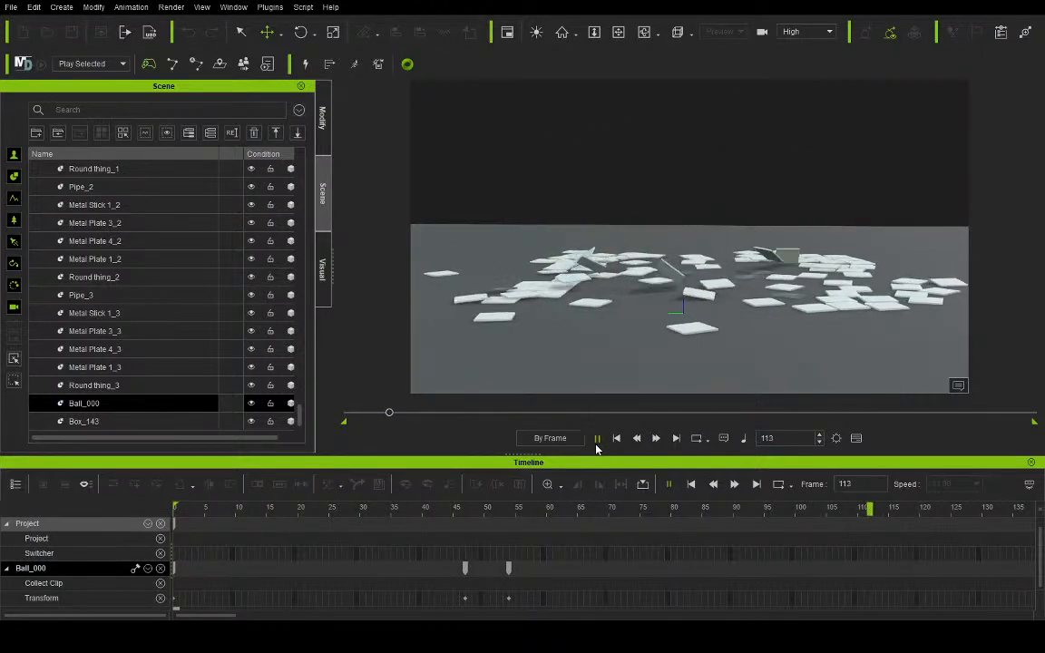
pyautogui.click(616, 439)
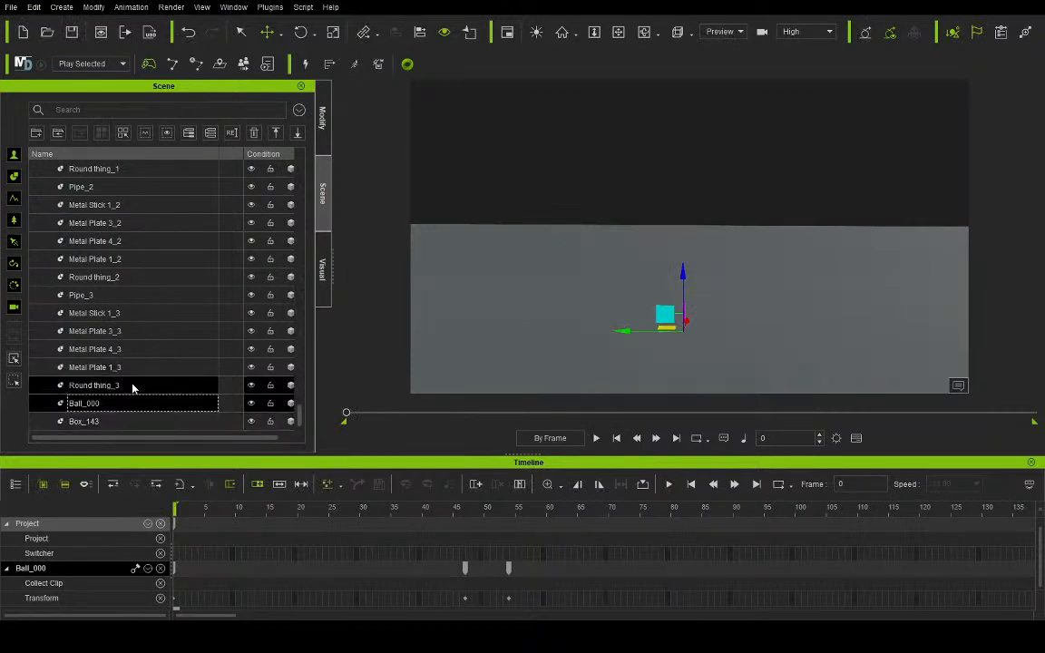
# Step: Lower Box_143 slightly until the whole slab grid rests above the floor
pyautogui.click(131, 421)
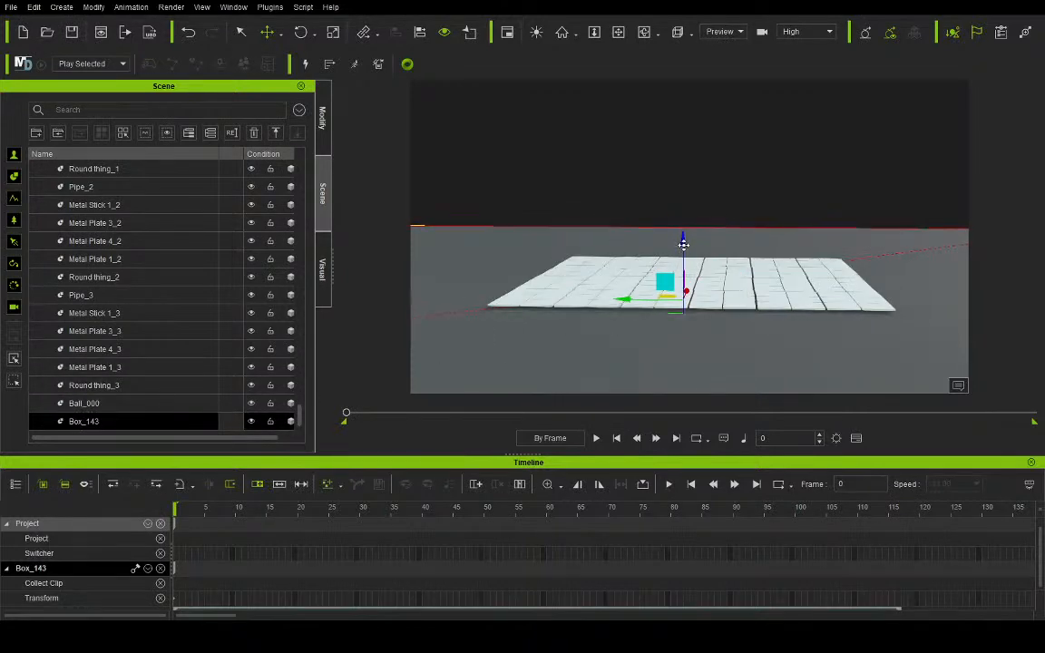
# Step: Switch playback to Realtime, run the tile simulation, and return to the first frame
pyautogui.click(548, 438)
pyautogui.click(596, 439)
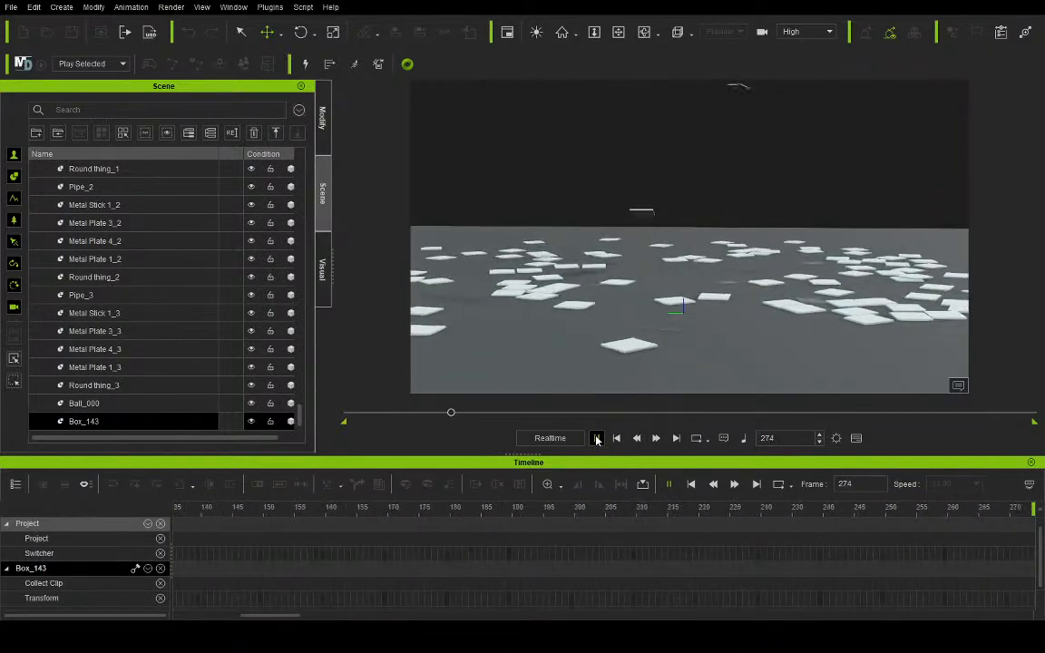
pyautogui.click(616, 439)
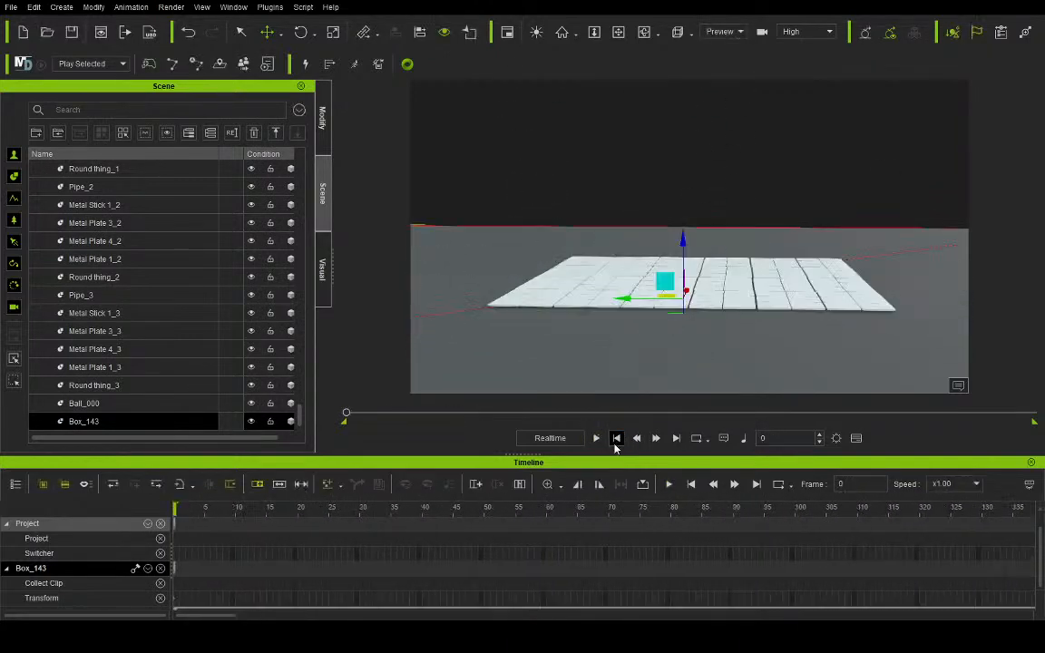
# Step: Nudge Box_143 slightly downward, and replay the simulation from the first frame in By Frame mode
pyautogui.moveTo(682, 242)
pyautogui.mouseDown()
pyautogui.moveTo(684, 286)
pyautogui.moveTo(681, 239)
pyautogui.moveTo(688, 247)
pyautogui.mouseUp()
pyautogui.click(577, 441)
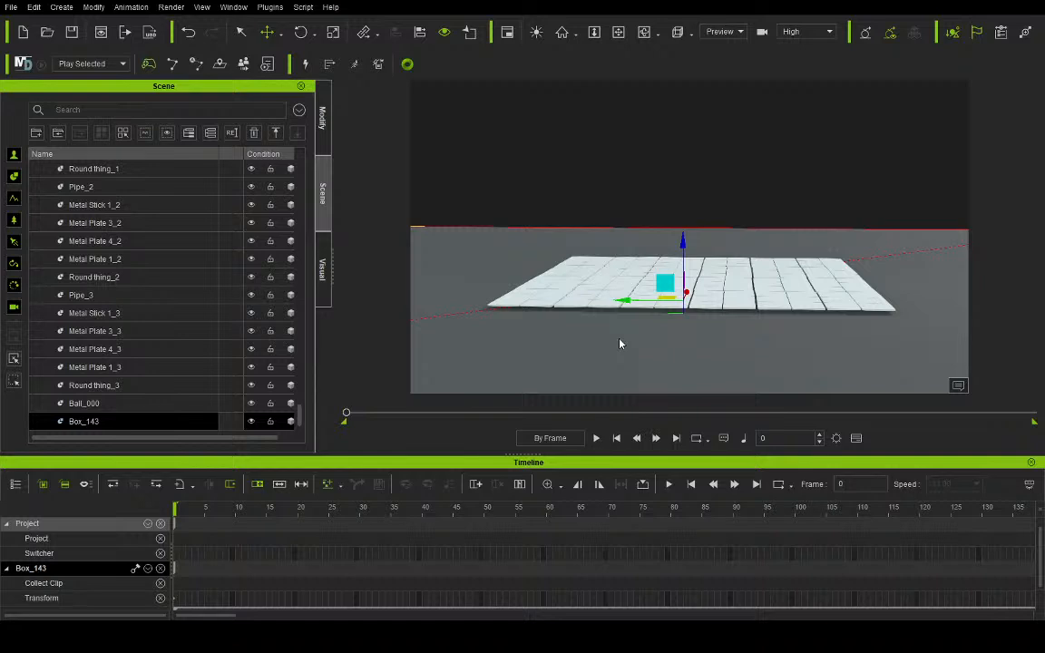
pyautogui.click(598, 439)
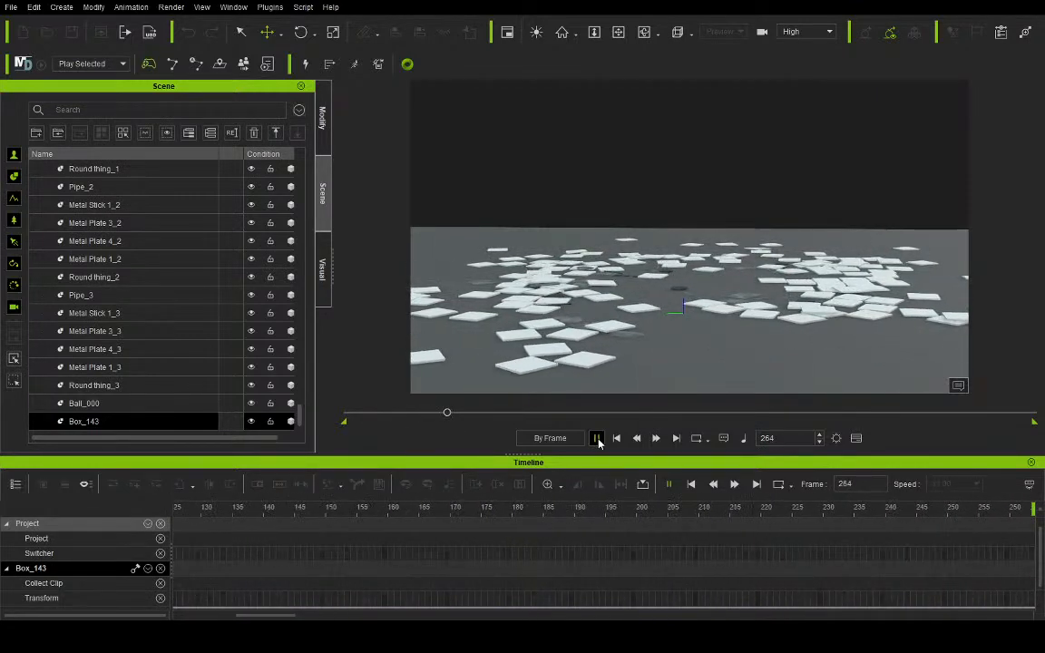
pyautogui.click(616, 438)
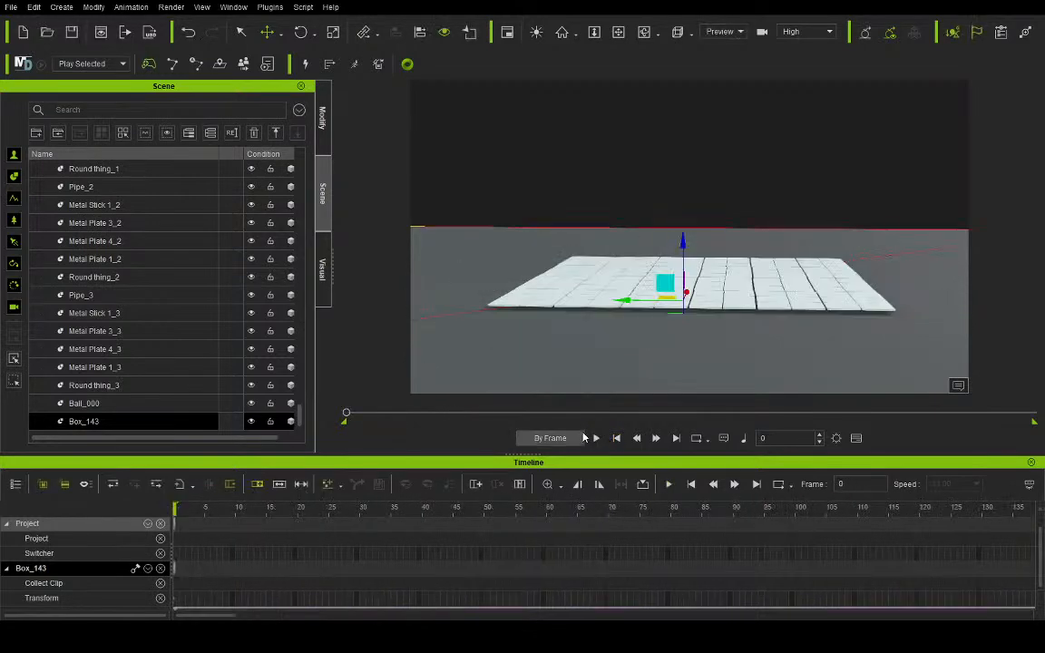
# Step: Set the PhysX friction of the object named Box to 9999
pyautogui.scroll(20, 148, 240)
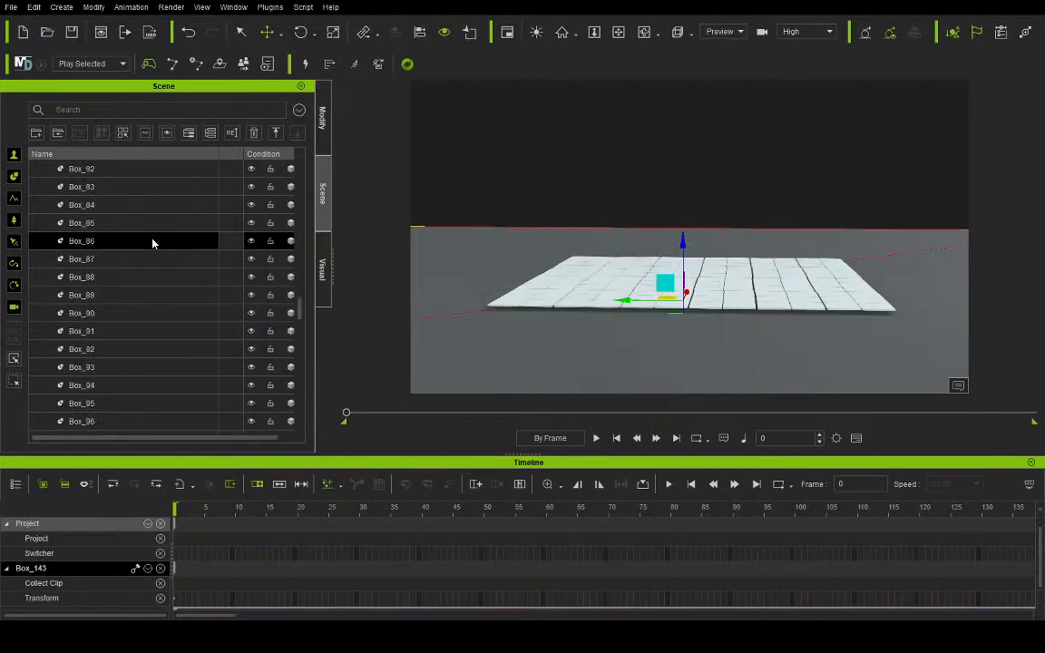
pyautogui.scroll(15, 153, 243)
pyautogui.scroll(3, 153, 244)
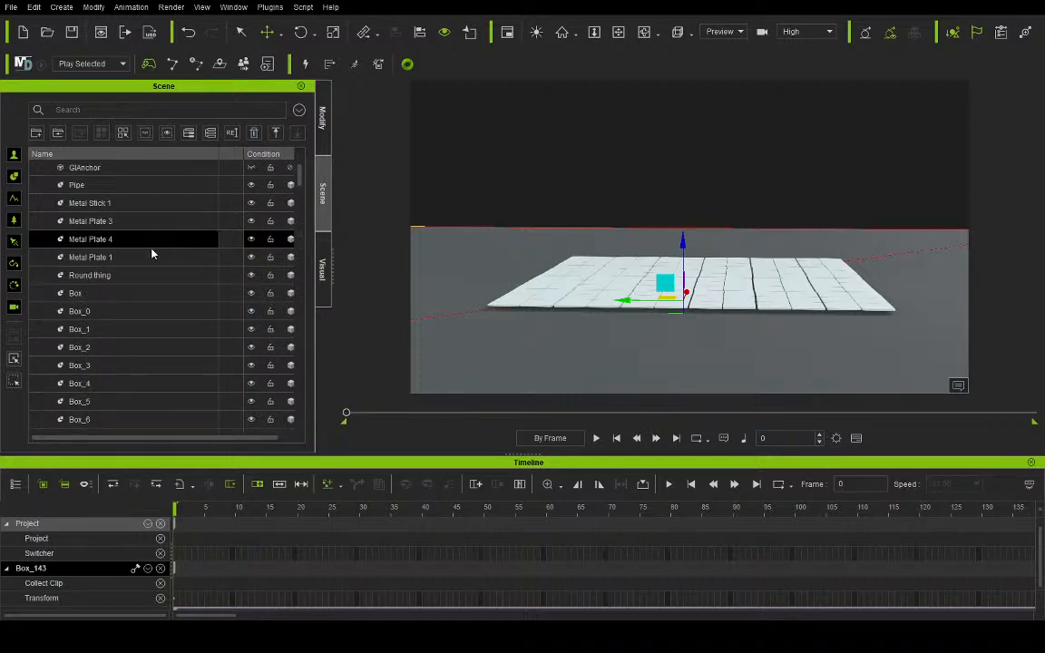
pyautogui.click(138, 293)
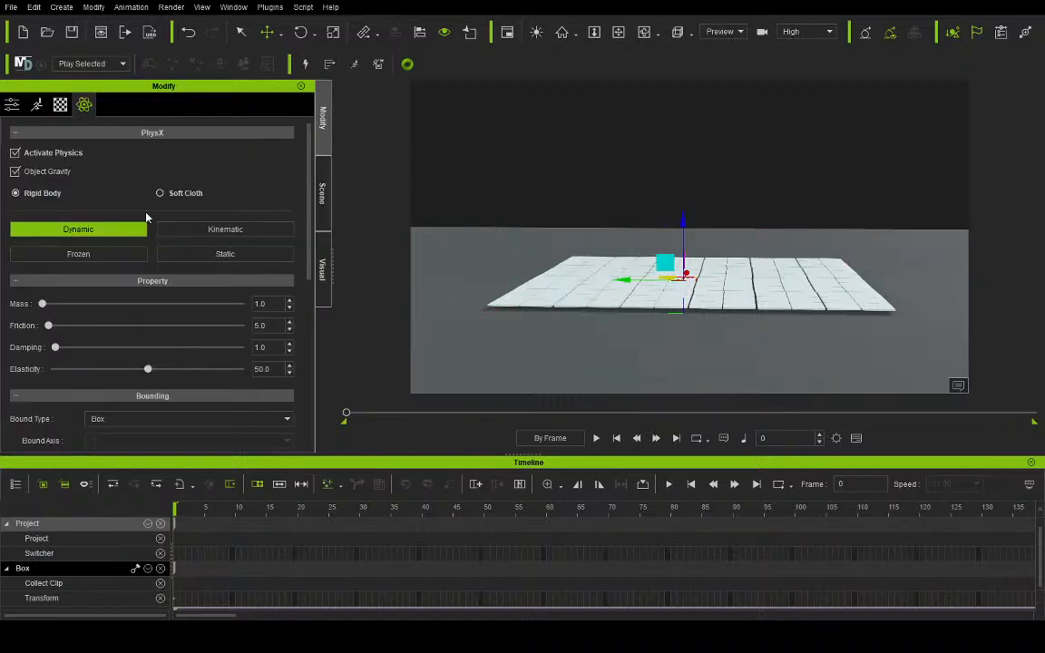
pyautogui.moveTo(49, 326); pyautogui.dragTo(308, 333)
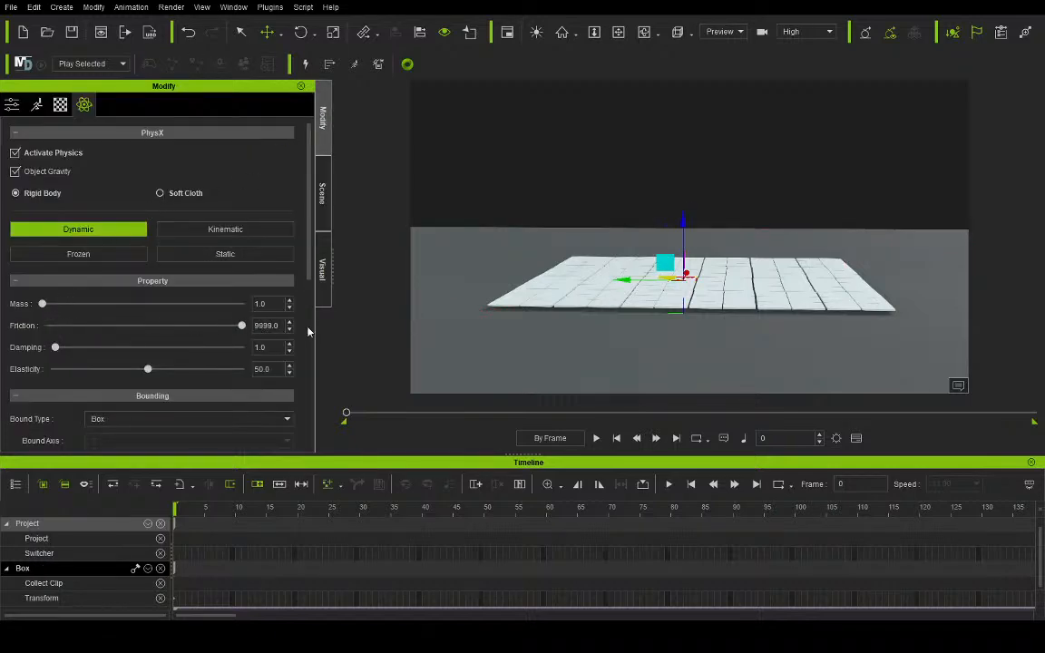
# Step: Play the tile simulation twice from the first frame to examine how the tiles scatter
pyautogui.click(596, 438)
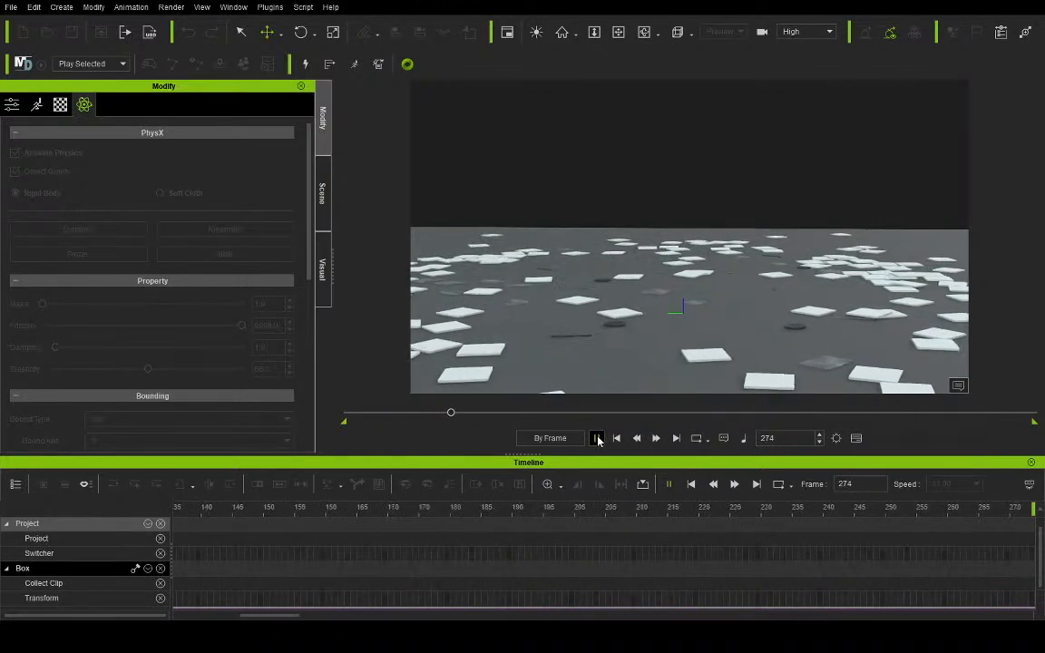
pyautogui.click(596, 438)
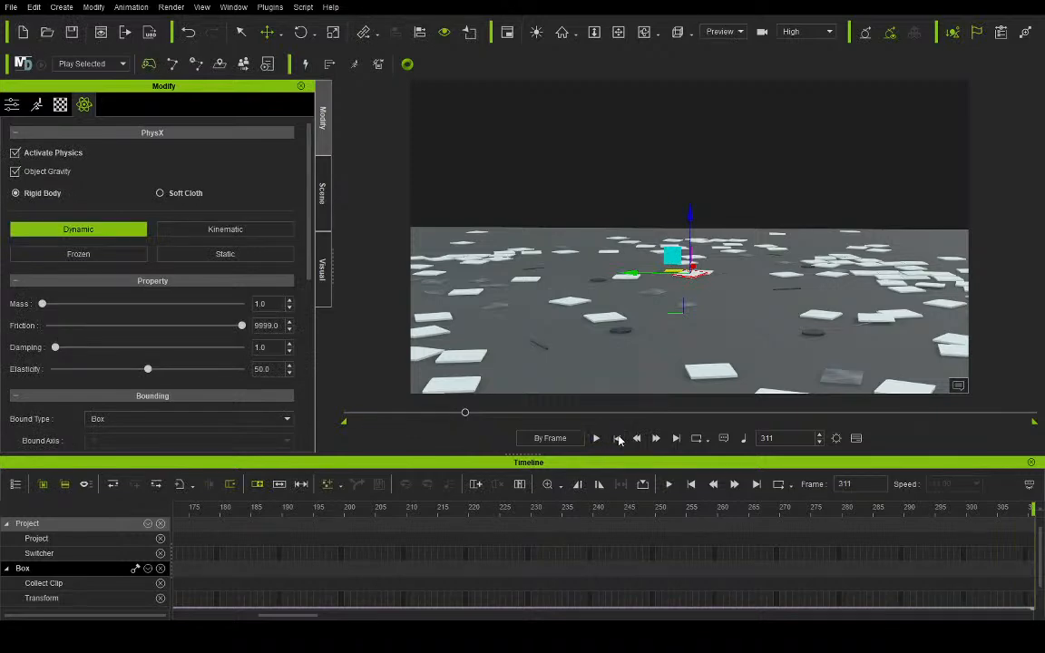
pyautogui.click(614, 438)
pyautogui.click(597, 438)
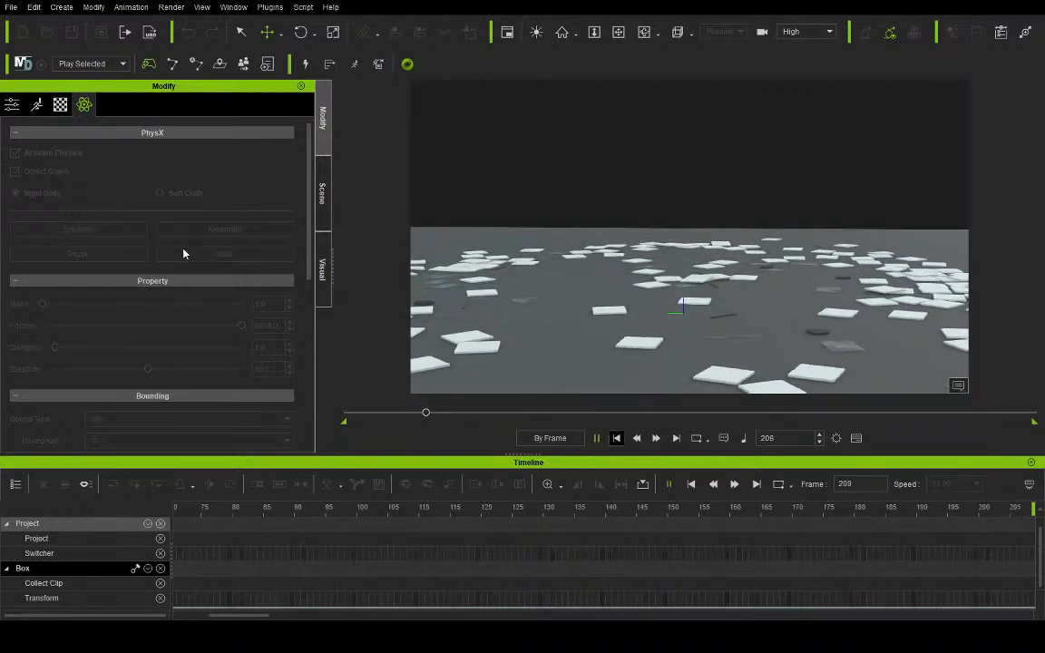
# Step: Select the object named Box again and check its PhysX friction setting
pyautogui.click(322, 193)
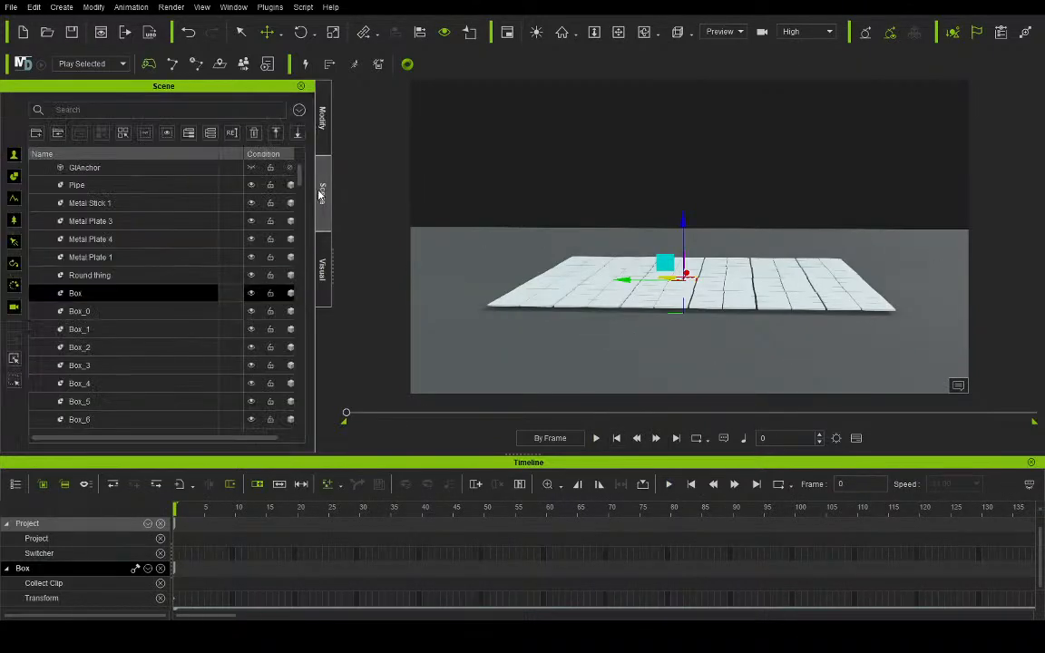
pyautogui.click(145, 311)
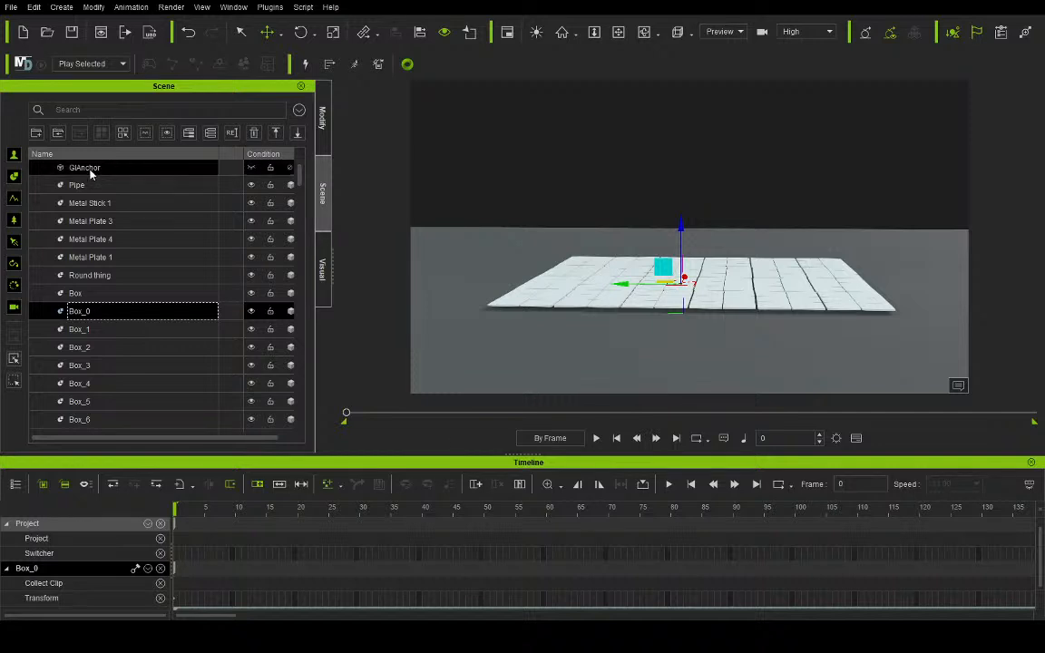
pyautogui.click(163, 294)
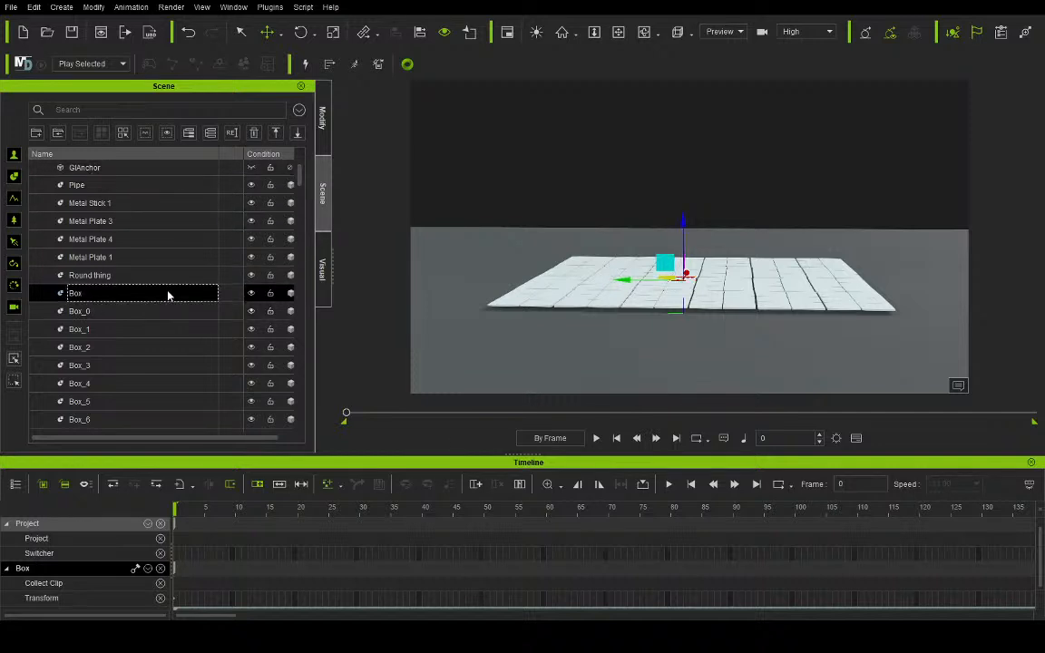
pyautogui.click(322, 118)
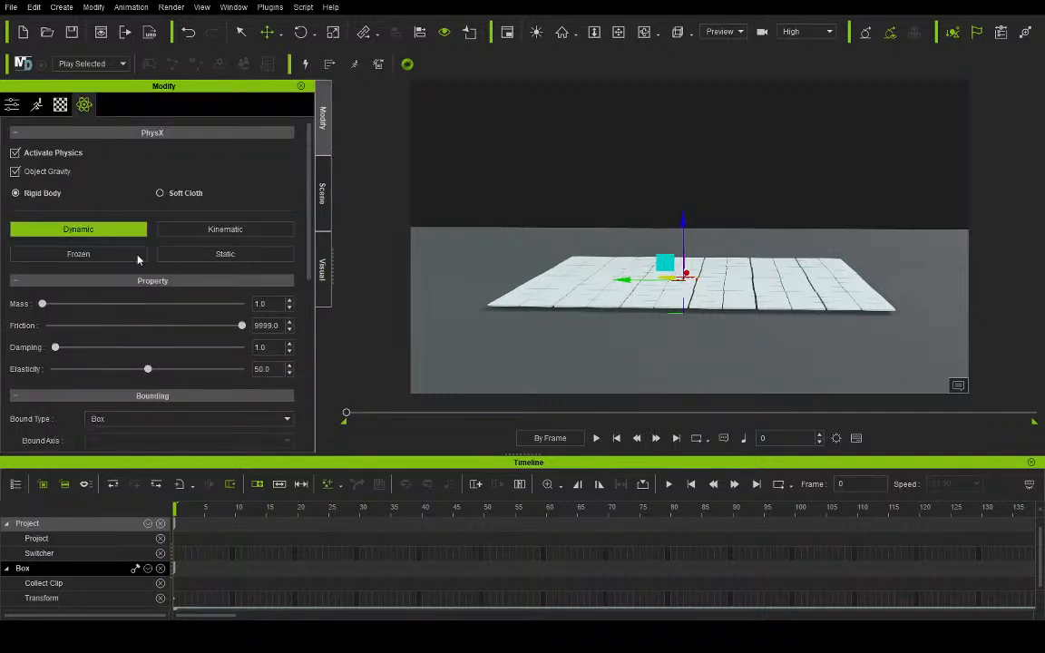
# Step: Raise the PhysX friction of Box_0 and Box_1 to the maximum, one object at a time
pyautogui.click(322, 194)
pyautogui.click(170, 312)
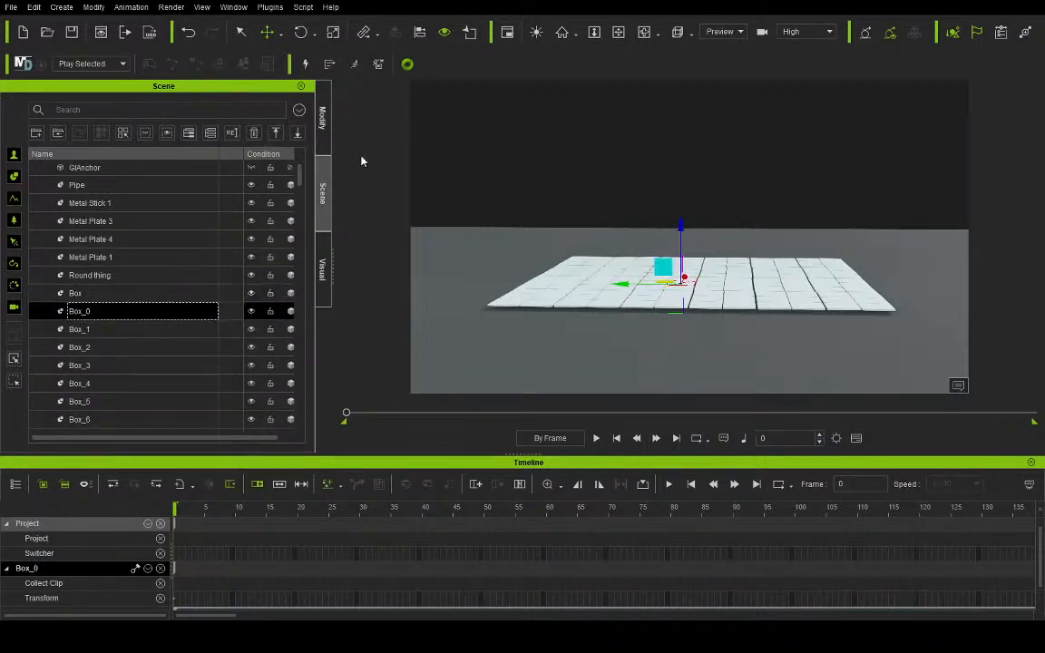
pyautogui.click(322, 118)
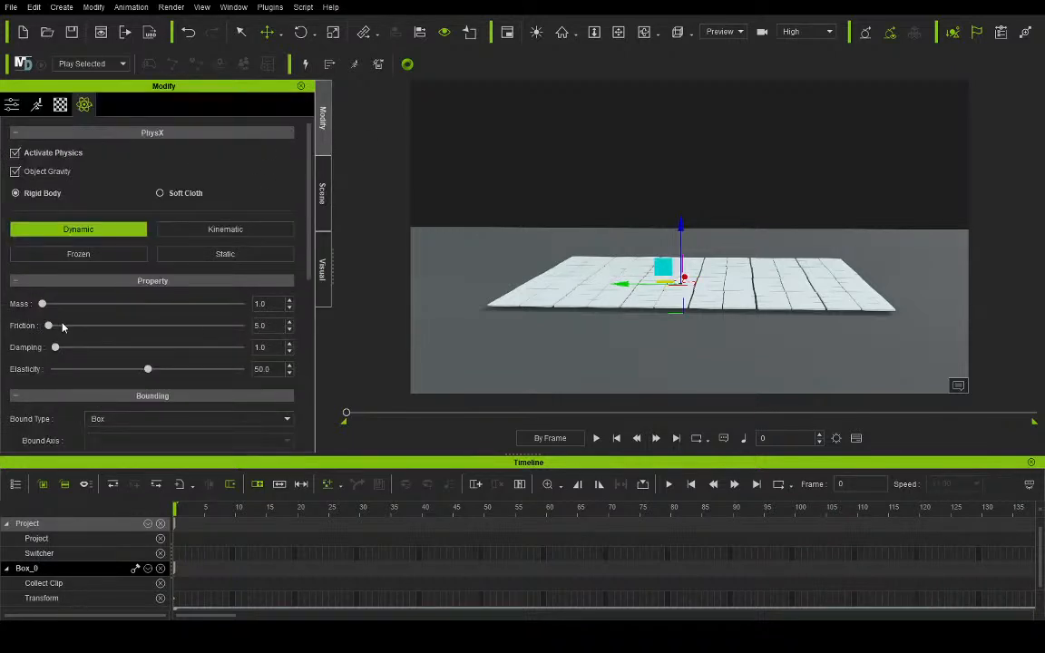
pyautogui.click(322, 194)
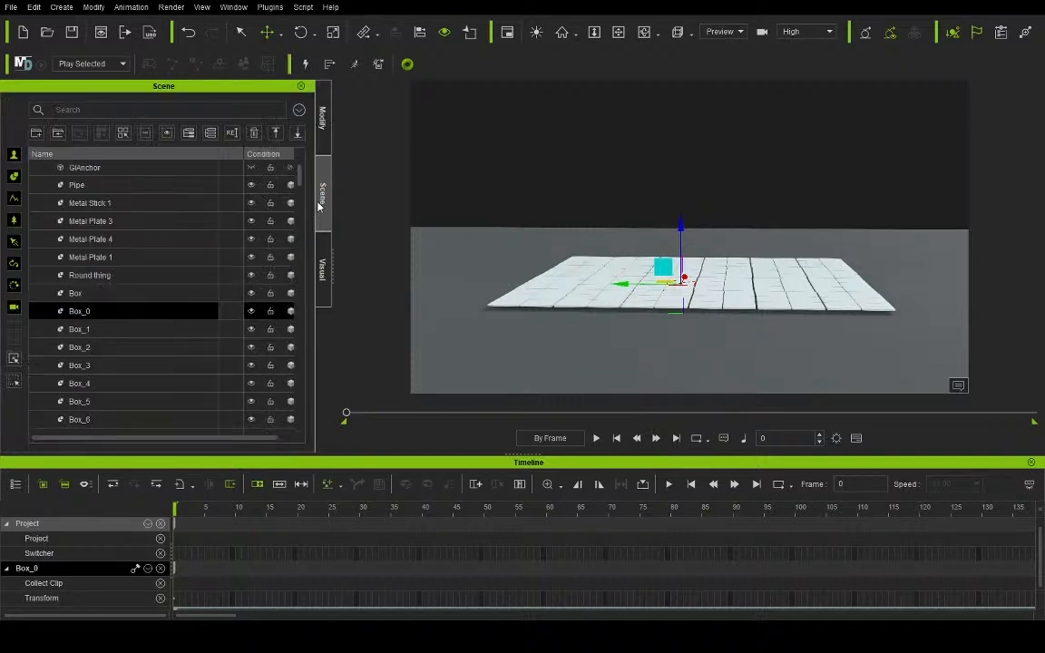
pyautogui.click(100, 328)
pyautogui.click(322, 118)
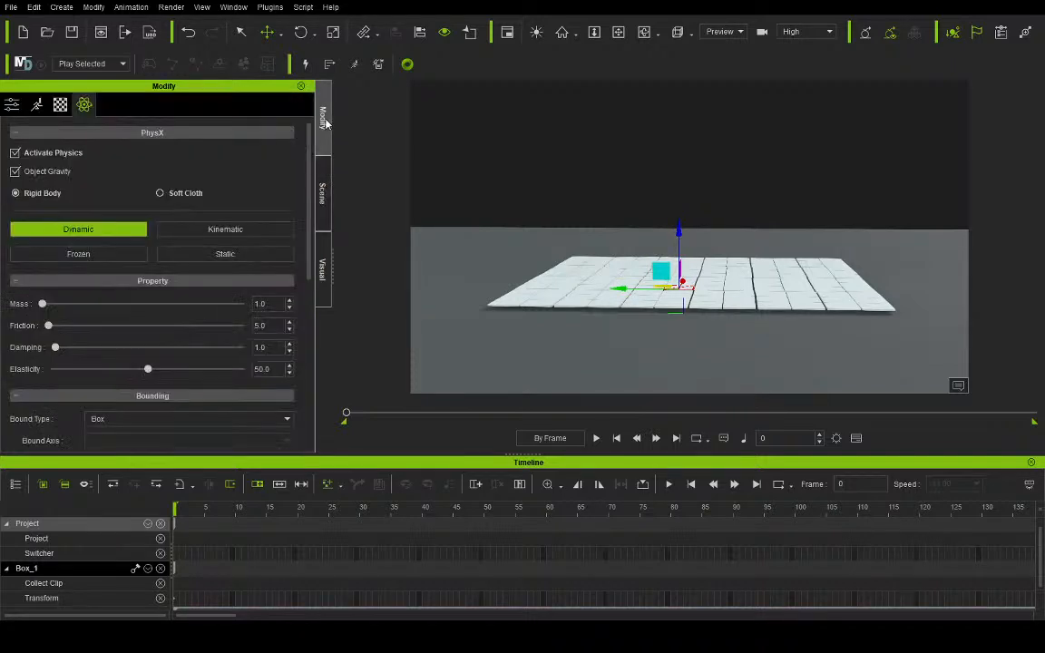
pyautogui.moveTo(61, 329); pyautogui.dragTo(85, 334)
# Step: Raise the PhysX friction of Box_2 and Box_3 to 9999, and check the value on Box_3
pyautogui.click(322, 194)
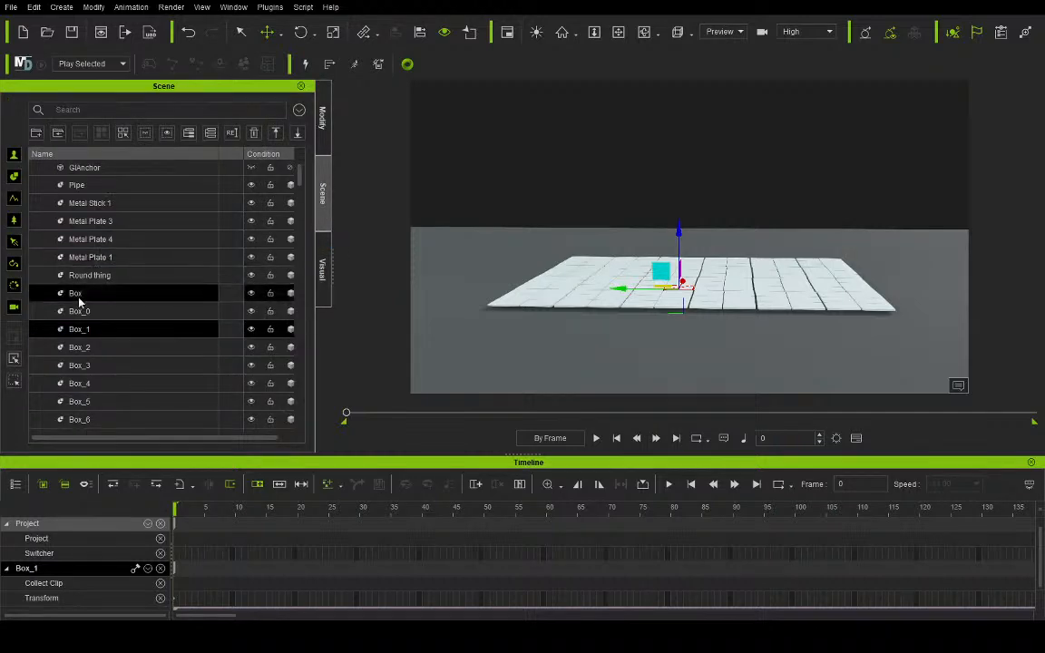
pyautogui.click(80, 347)
pyautogui.click(322, 118)
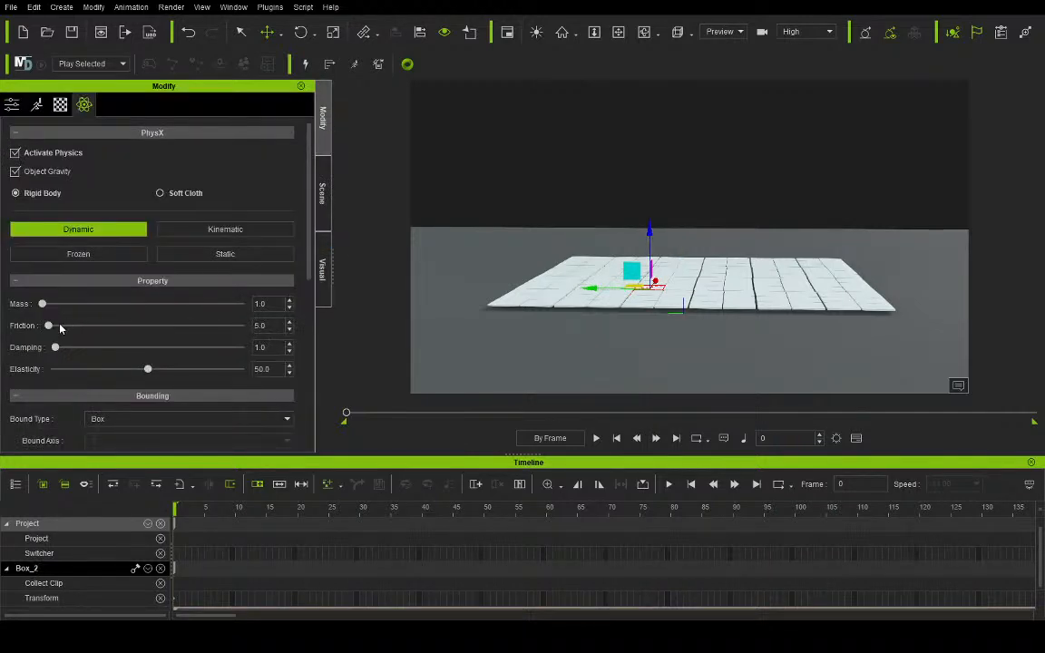
pyautogui.click(322, 194)
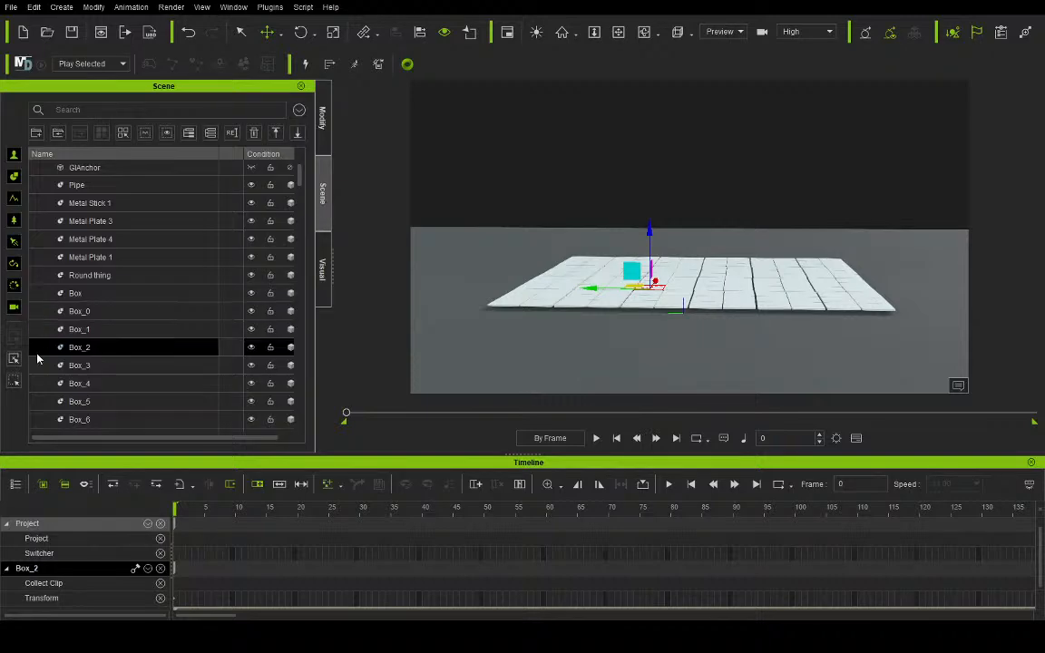
pyautogui.click(100, 366)
pyautogui.click(322, 118)
pyautogui.moveTo(45, 326); pyautogui.dragTo(345, 324)
pyautogui.click(322, 194)
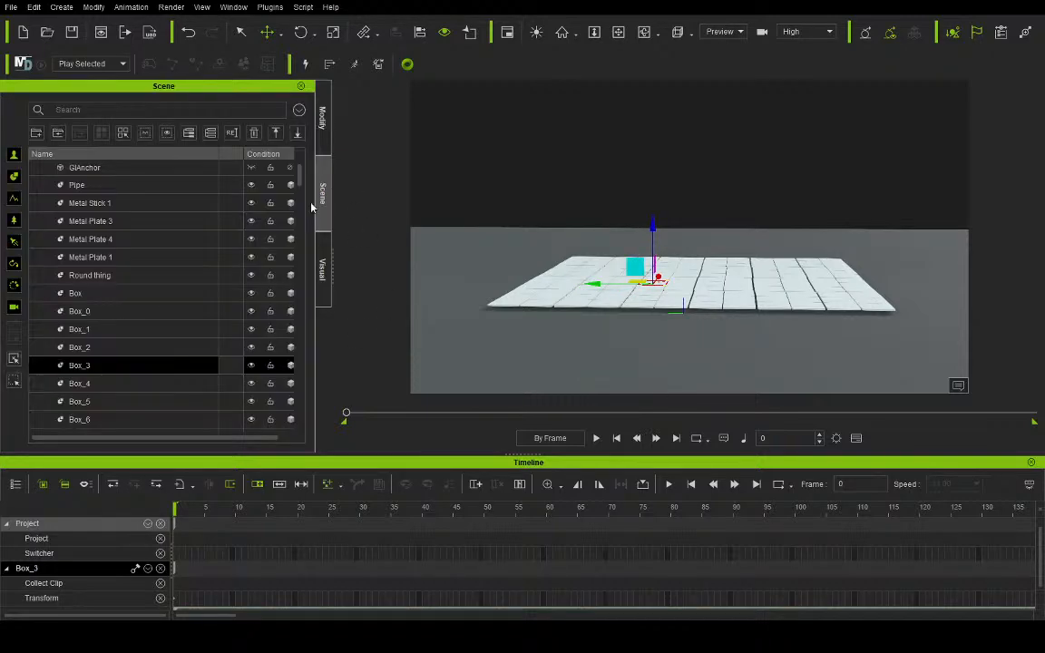
pyautogui.click(318, 131)
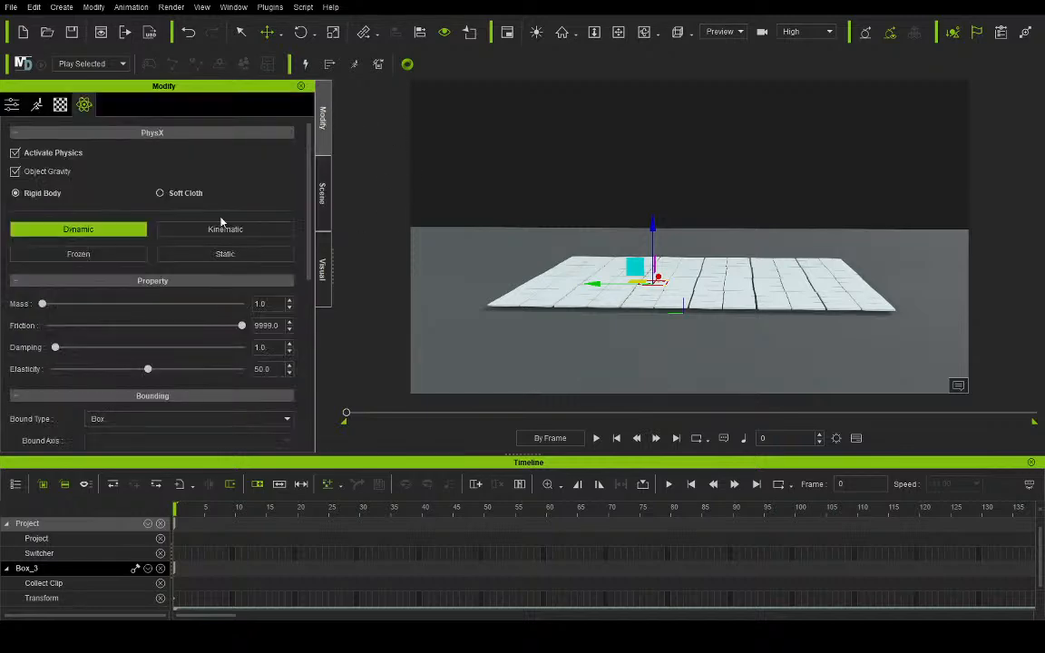
# Step: Raise the PhysX friction of Box_4 and Box_5 to the maximum, one object at a time
pyautogui.click(321, 195)
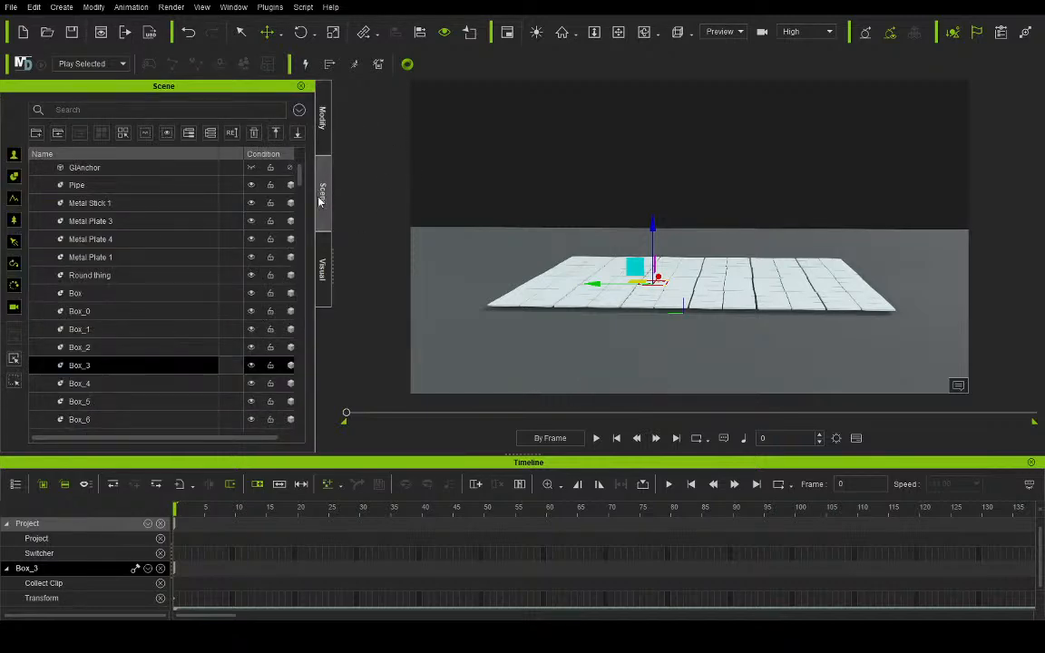
pyautogui.click(136, 383)
pyautogui.click(322, 118)
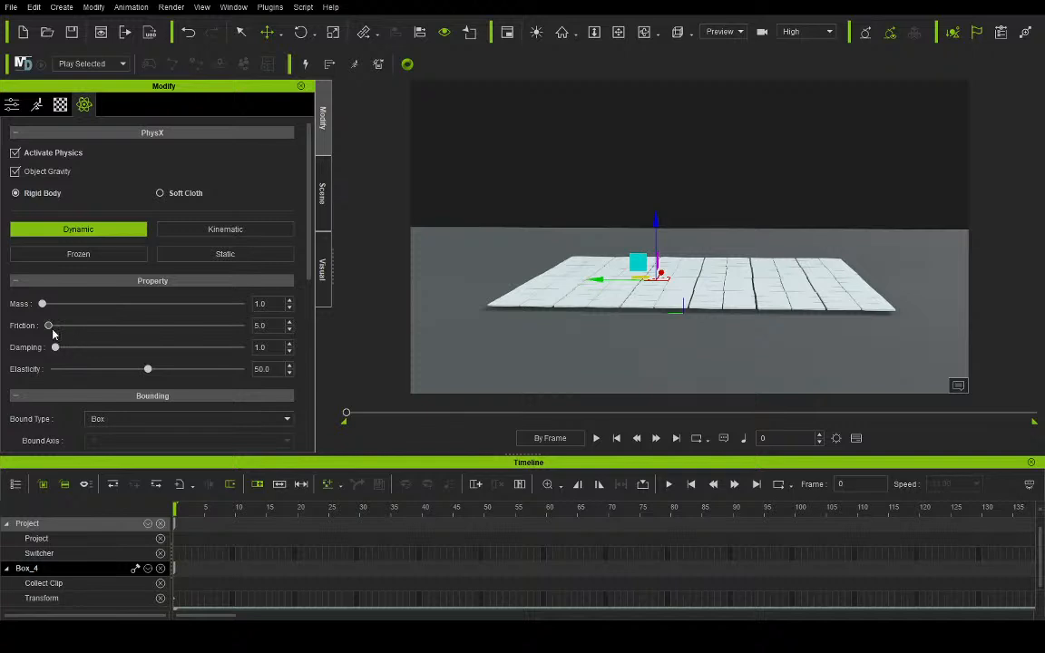
pyautogui.click(324, 195)
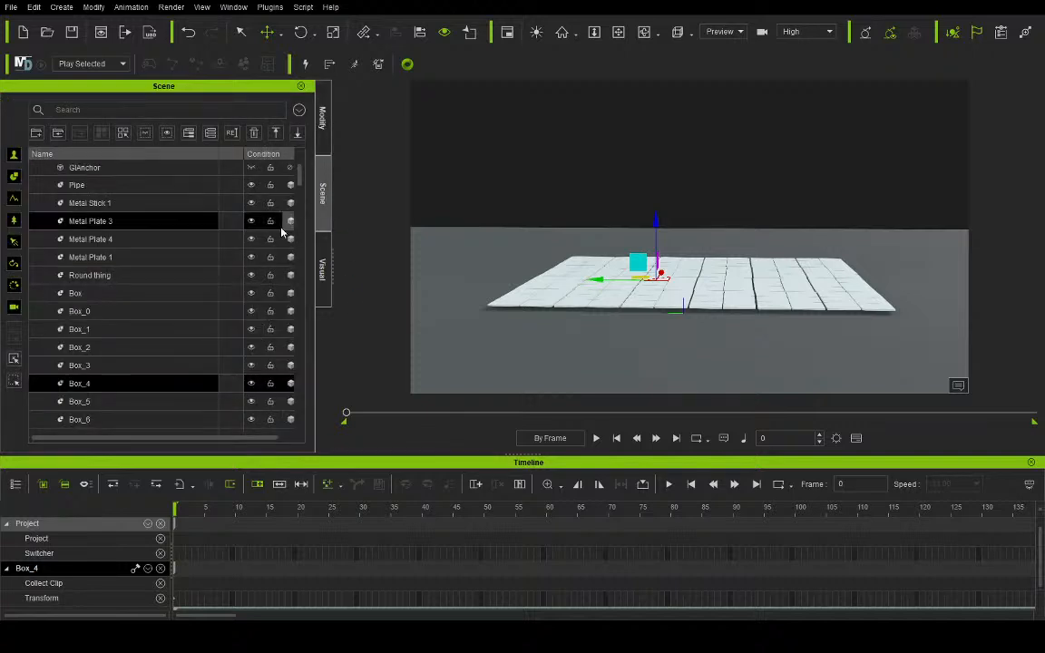
pyautogui.click(180, 401)
pyautogui.moveTo(298, 176); pyautogui.dragTo(309, 194)
pyautogui.click(325, 135)
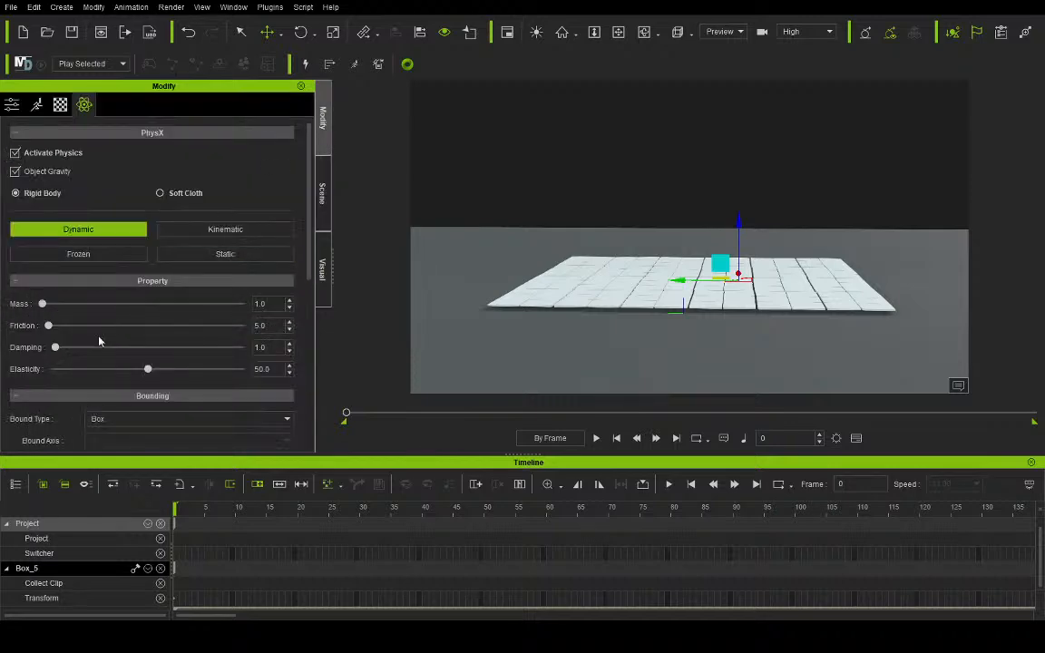
pyautogui.moveTo(49, 327); pyautogui.dragTo(243, 325)
# Step: Set the PhysX friction of Box_6 and Box_7 to 9999, one object at a time
pyautogui.click(324, 195)
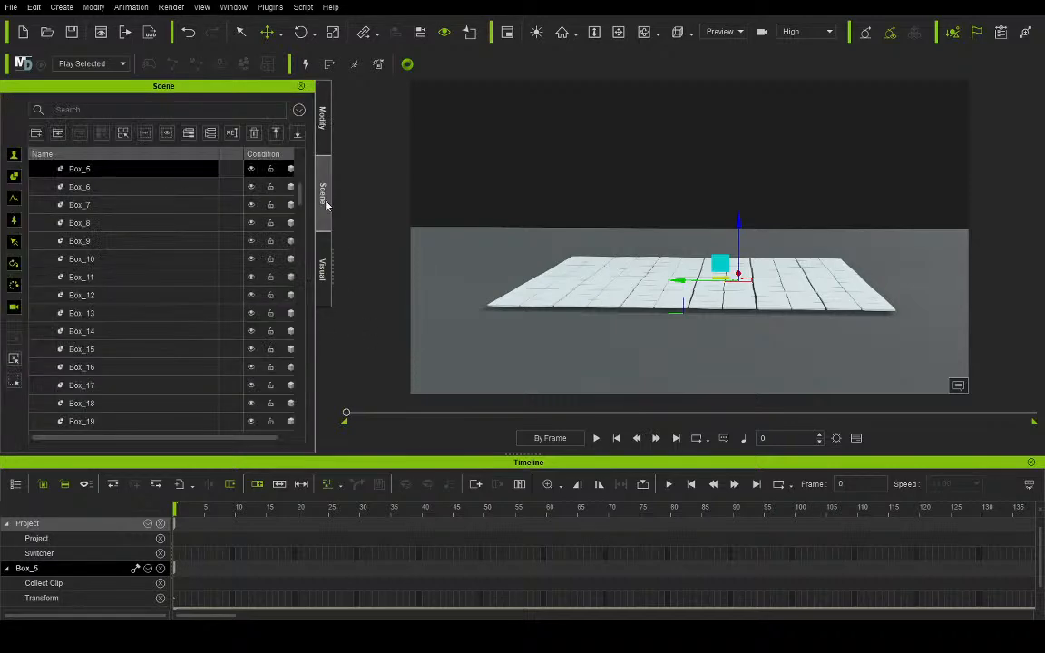
pyautogui.click(145, 186)
pyautogui.click(323, 118)
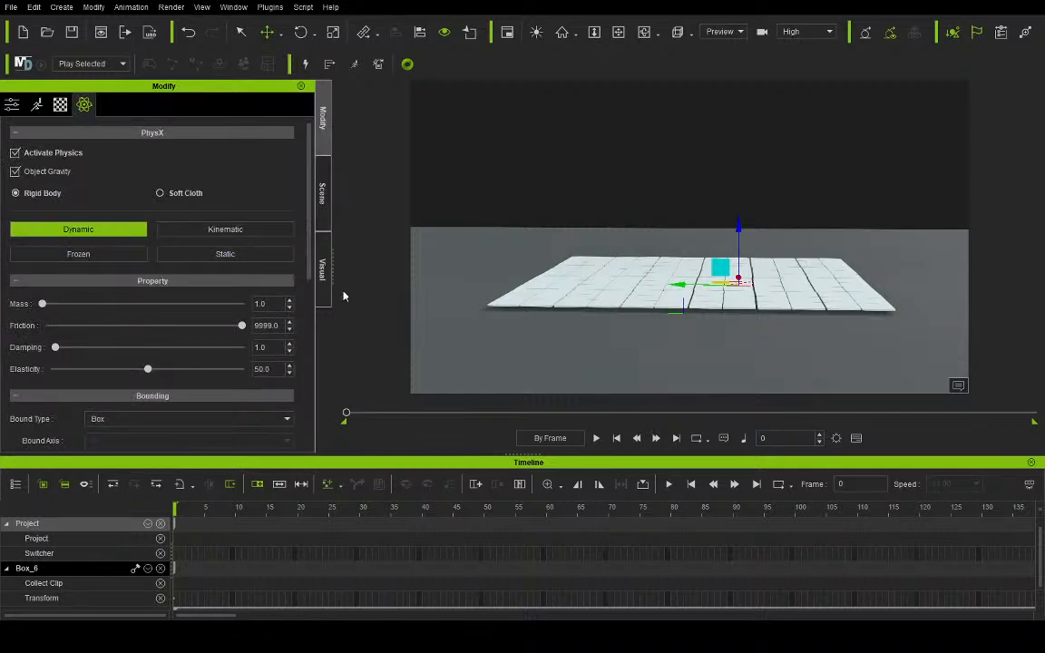
pyautogui.click(326, 191)
pyautogui.click(187, 205)
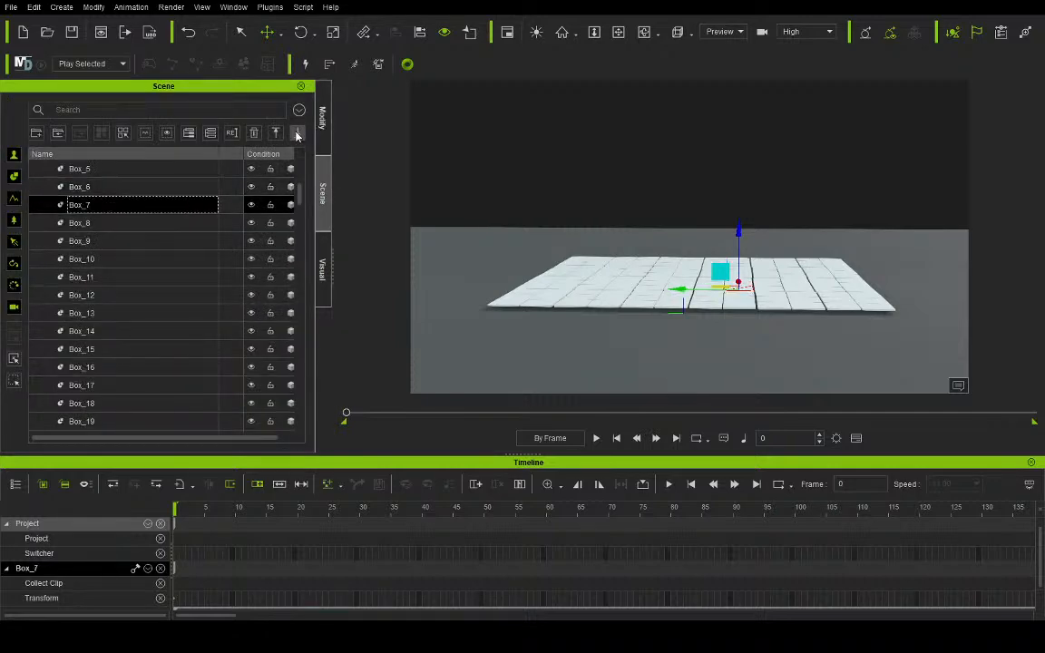
pyautogui.click(326, 131)
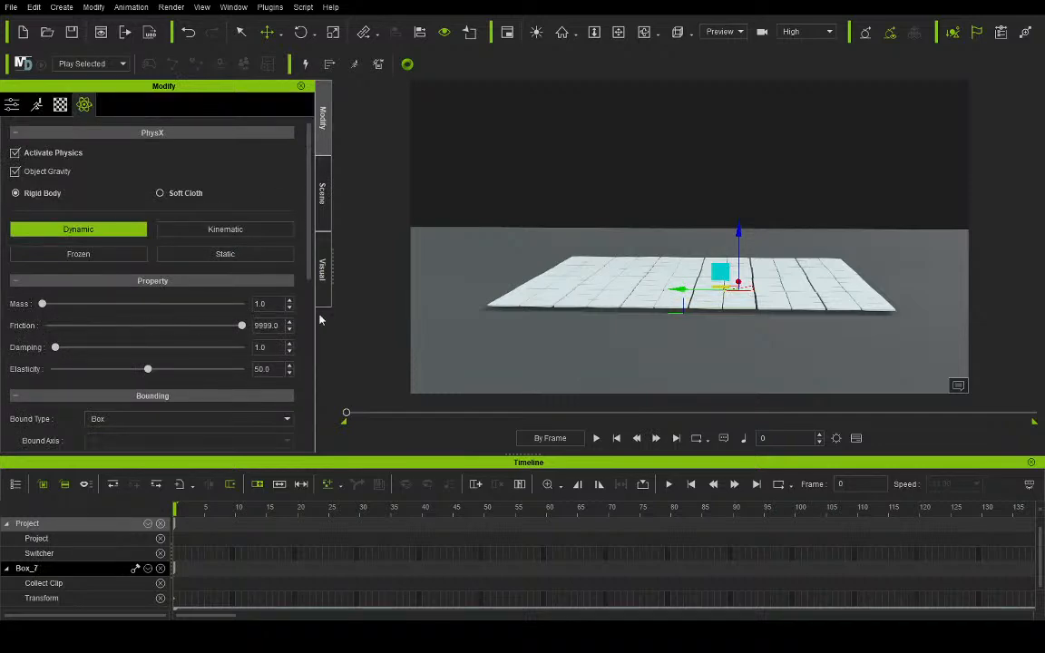
# Step: Set the PhysX friction of Box_8 to 9999
pyautogui.click(322, 195)
pyautogui.click(127, 223)
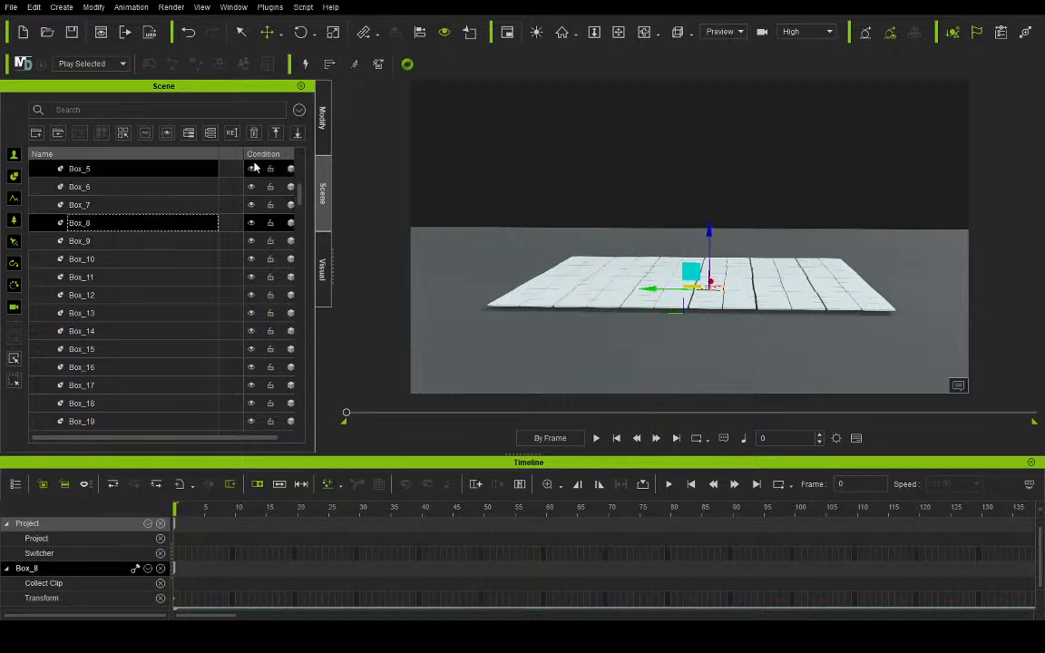
pyautogui.click(323, 118)
pyautogui.moveTo(48, 328); pyautogui.dragTo(306, 320)
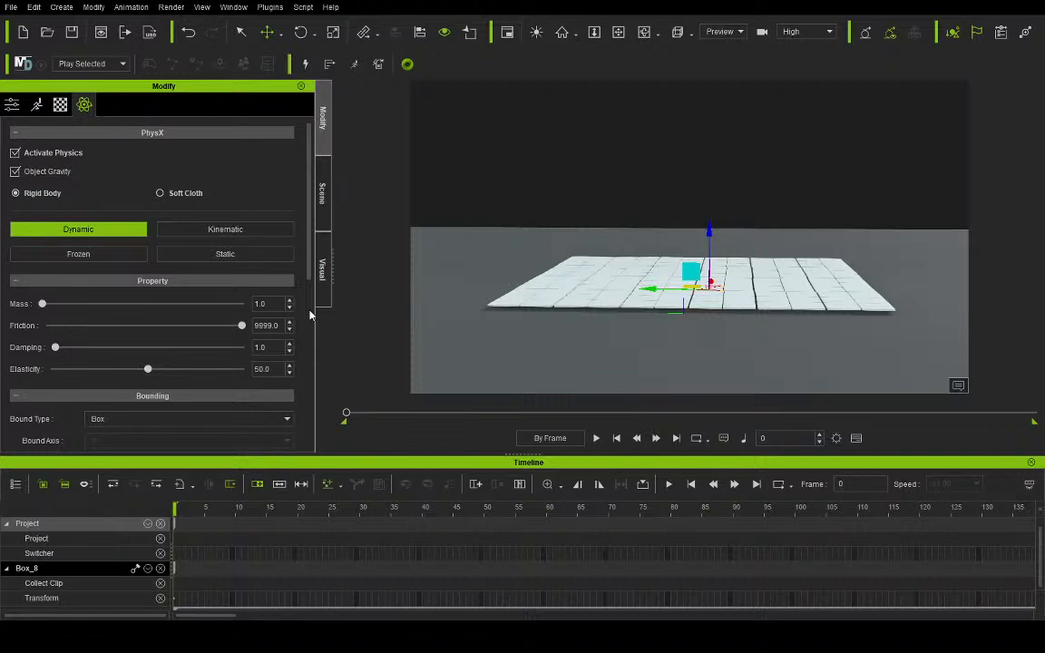
# Step: Raise the PhysX friction of Box_9 and Box_10 to 9999, one object at a time
pyautogui.click(323, 194)
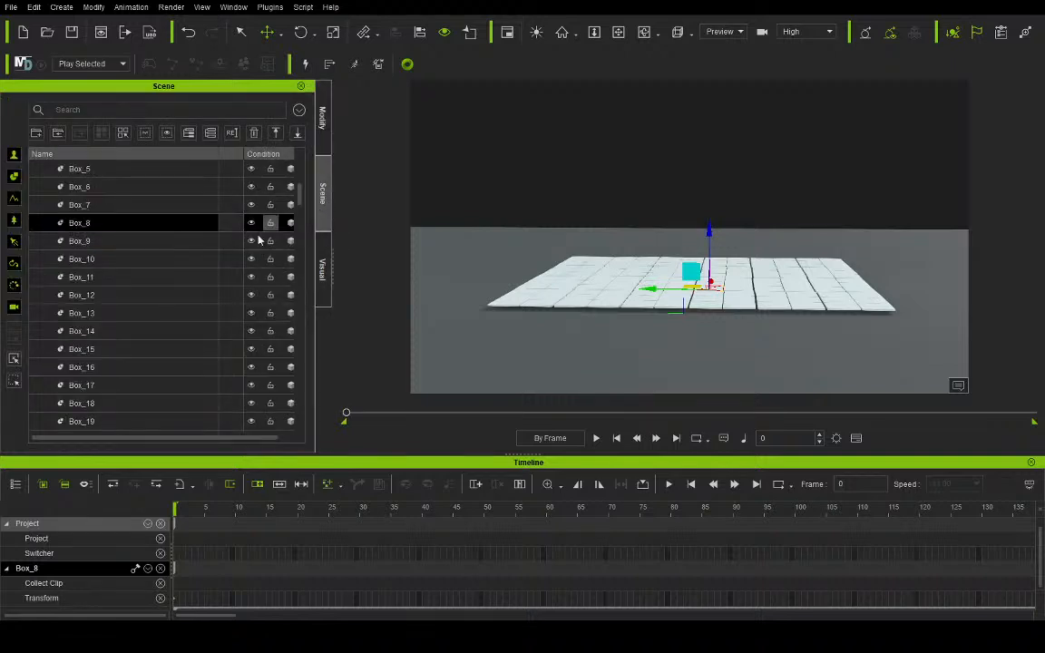
pyautogui.click(161, 239)
pyautogui.click(322, 118)
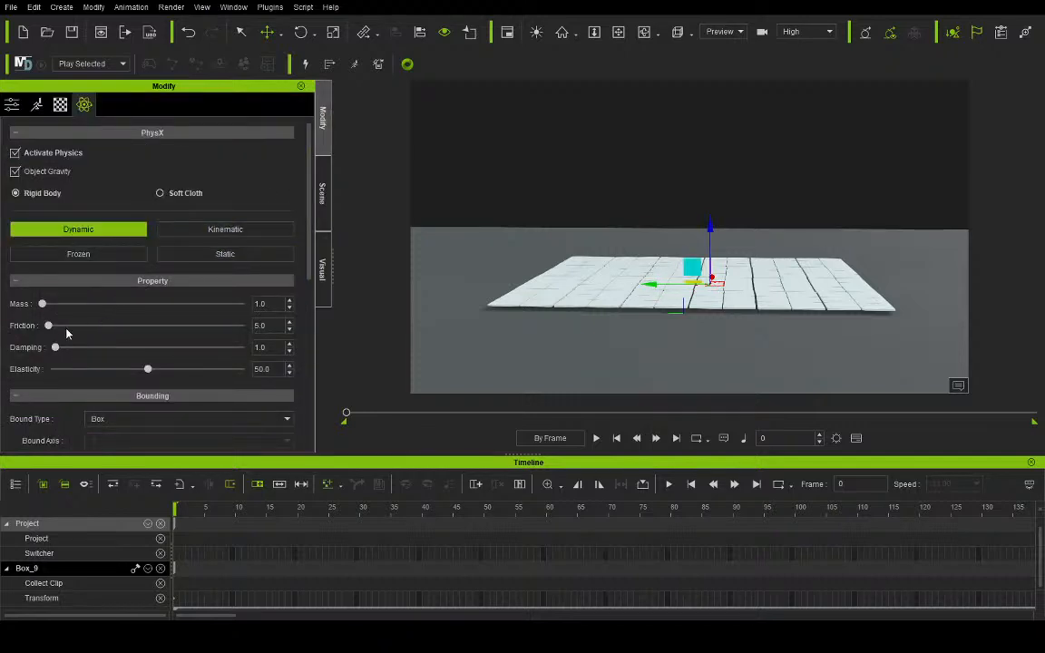
pyautogui.moveTo(48, 325); pyautogui.dragTo(308, 320)
pyautogui.click(322, 193)
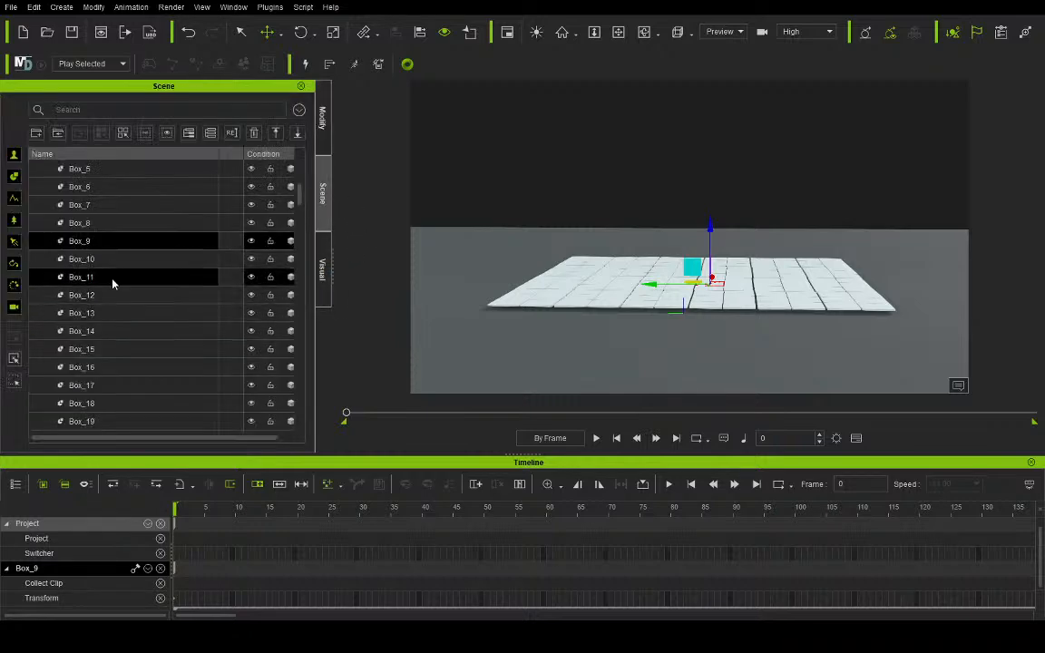
pyautogui.click(95, 259)
pyautogui.click(322, 118)
pyautogui.moveTo(48, 326); pyautogui.dragTo(291, 323)
# Step: Raise the PhysX friction of Box_11 and Box_12 to the maximum of 9999, one object at a time
pyautogui.click(323, 205)
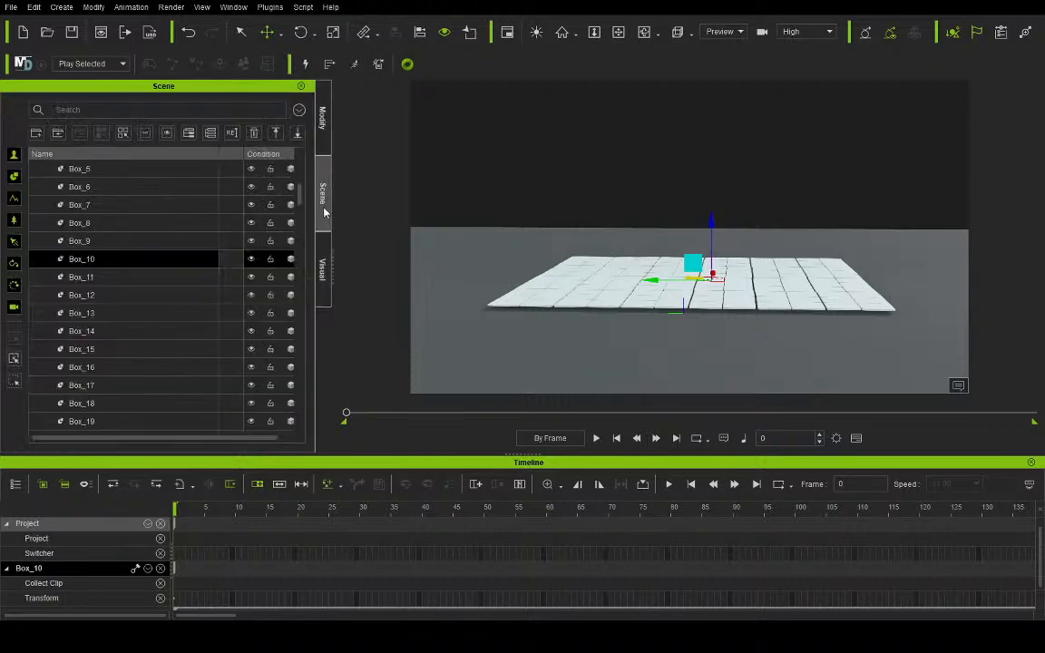
pyautogui.click(102, 277)
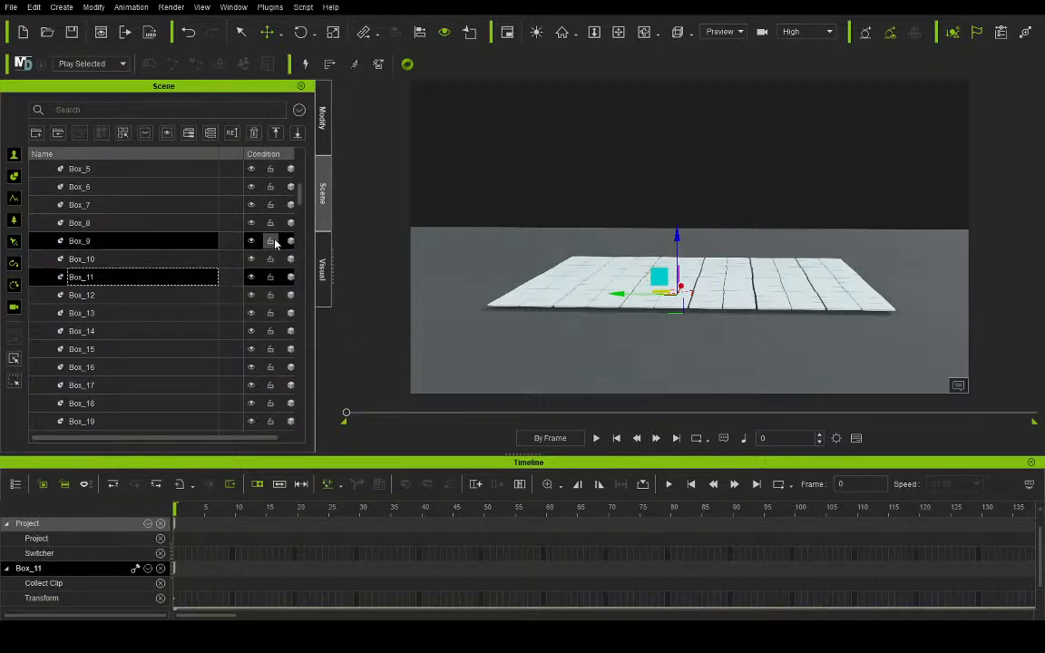
pyautogui.click(322, 118)
pyautogui.moveTo(46, 325); pyautogui.dragTo(74, 325)
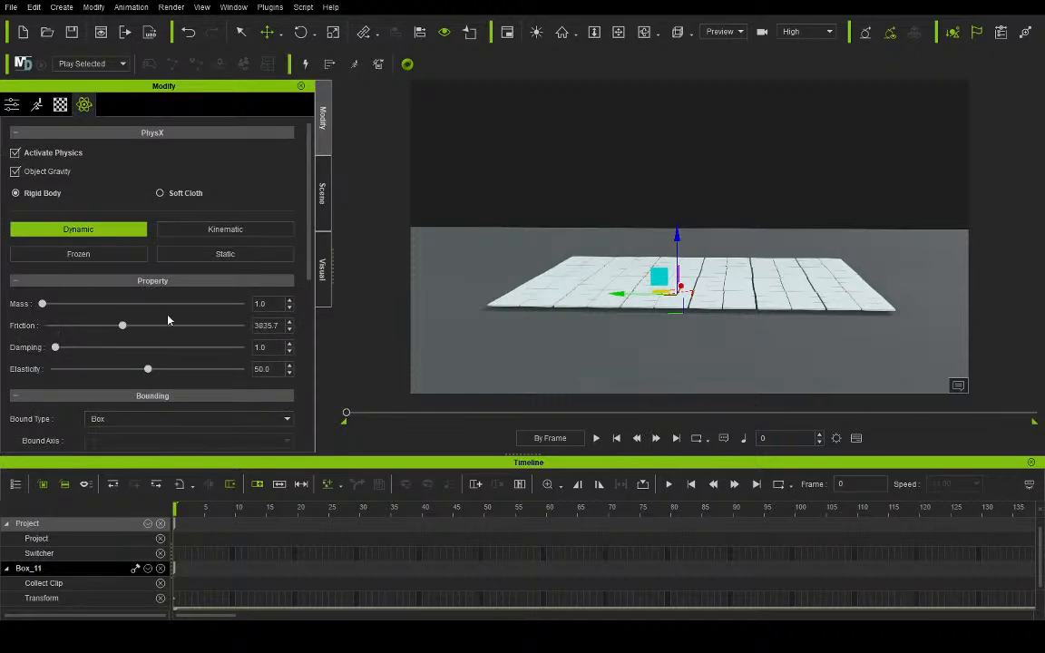
pyautogui.click(323, 195)
pyautogui.click(102, 295)
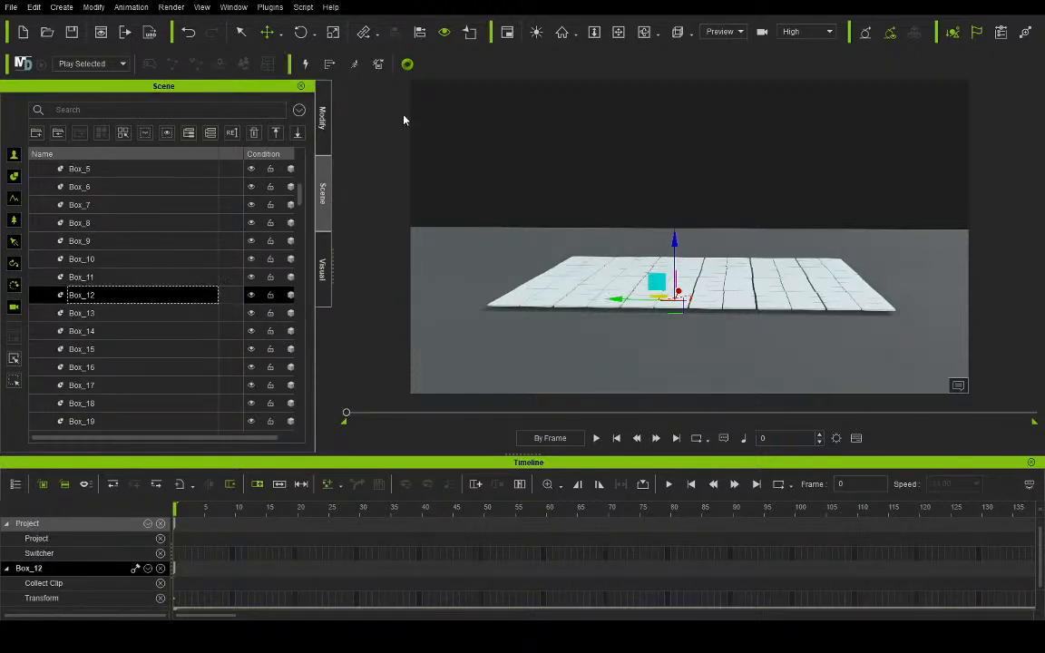
pyautogui.click(323, 118)
pyautogui.moveTo(53, 326); pyautogui.dragTo(303, 322)
# Step: Set the PhysX friction of Box_13 and Box_14 to 9999, one object at a time
pyautogui.click(319, 211)
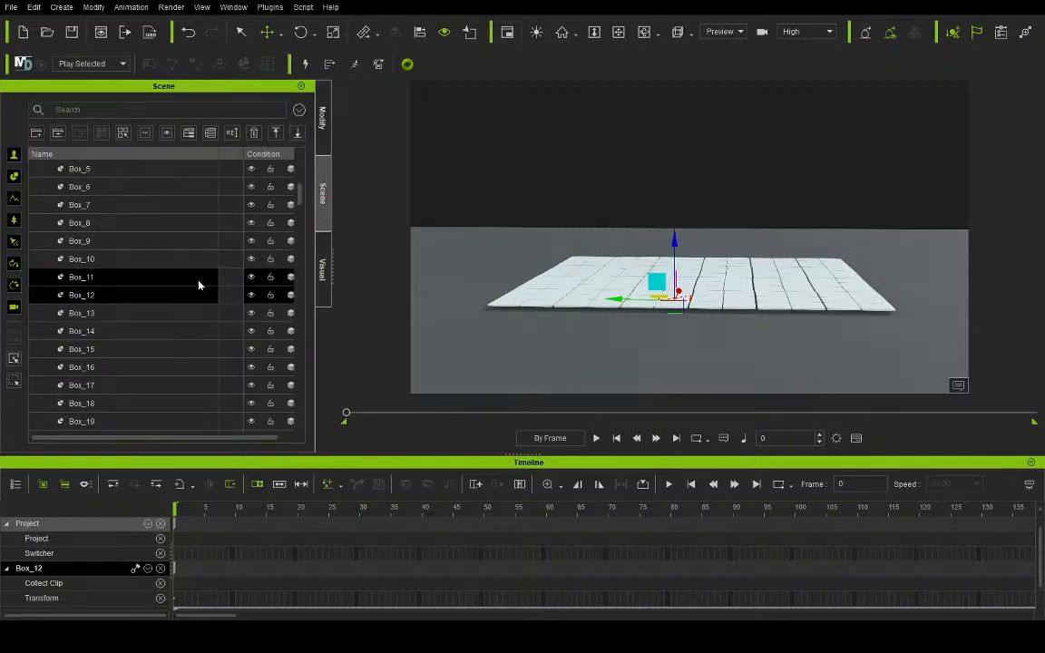
pyautogui.click(109, 313)
pyautogui.click(321, 122)
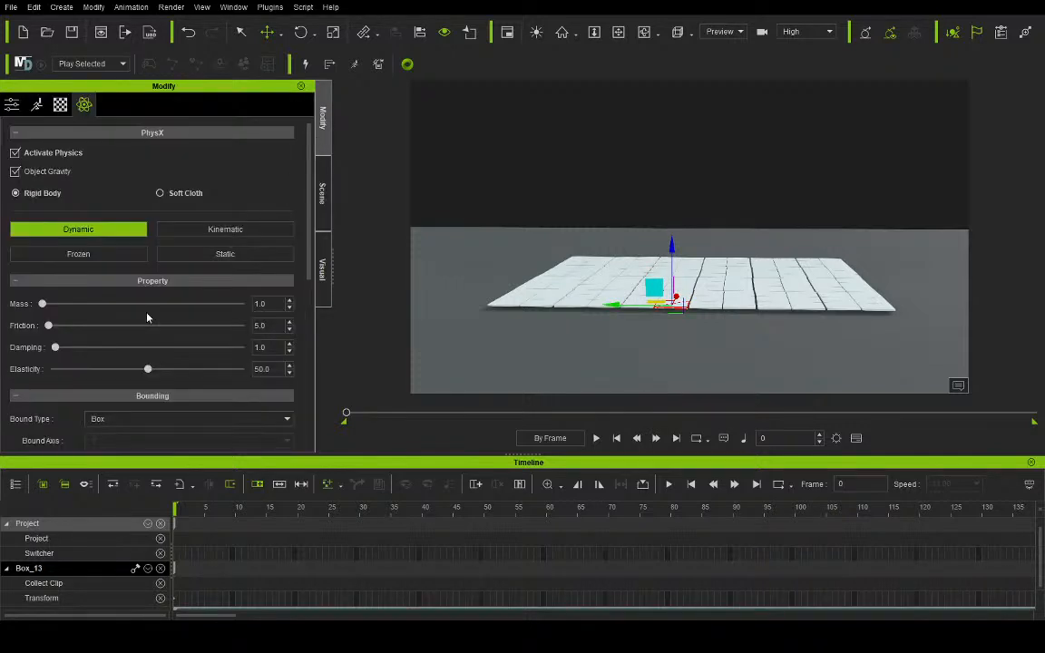
pyautogui.moveTo(49, 325); pyautogui.dragTo(325, 323)
pyautogui.click(322, 199)
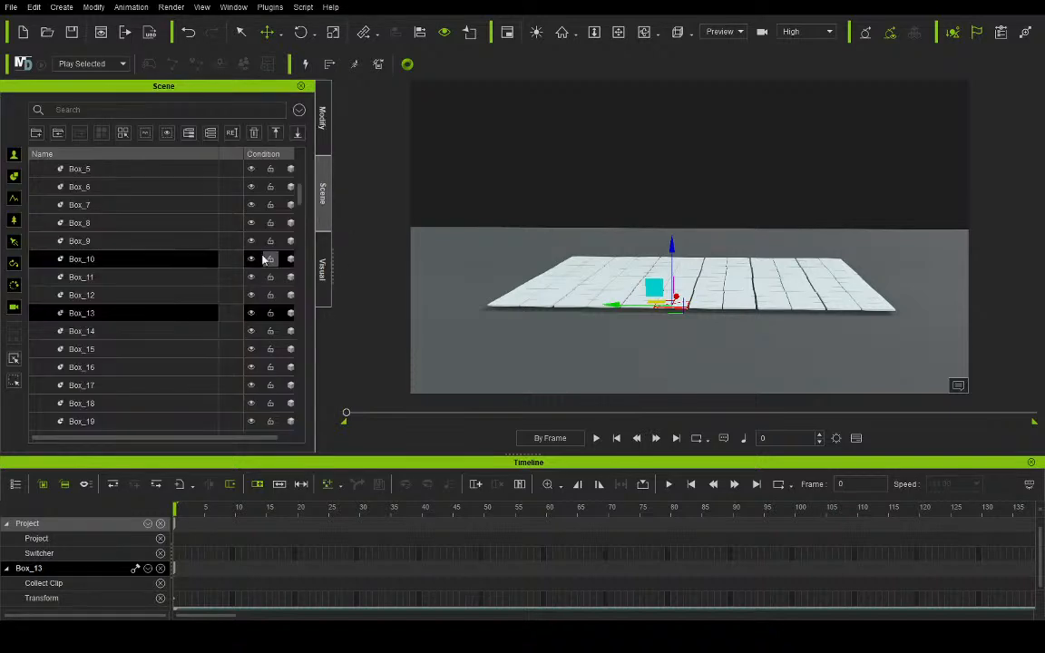
pyautogui.click(152, 331)
pyautogui.click(324, 122)
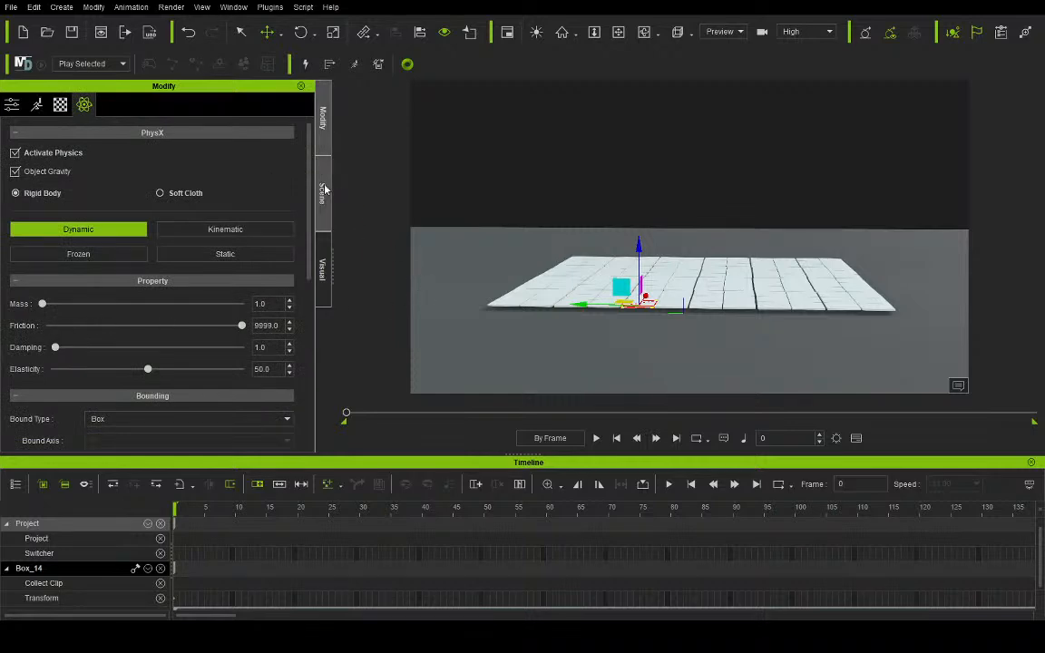
# Step: Set the PhysX friction of Box_15 and Box_16 to 9999, one object at a time
pyautogui.click(321, 193)
pyautogui.click(108, 350)
pyautogui.click(319, 150)
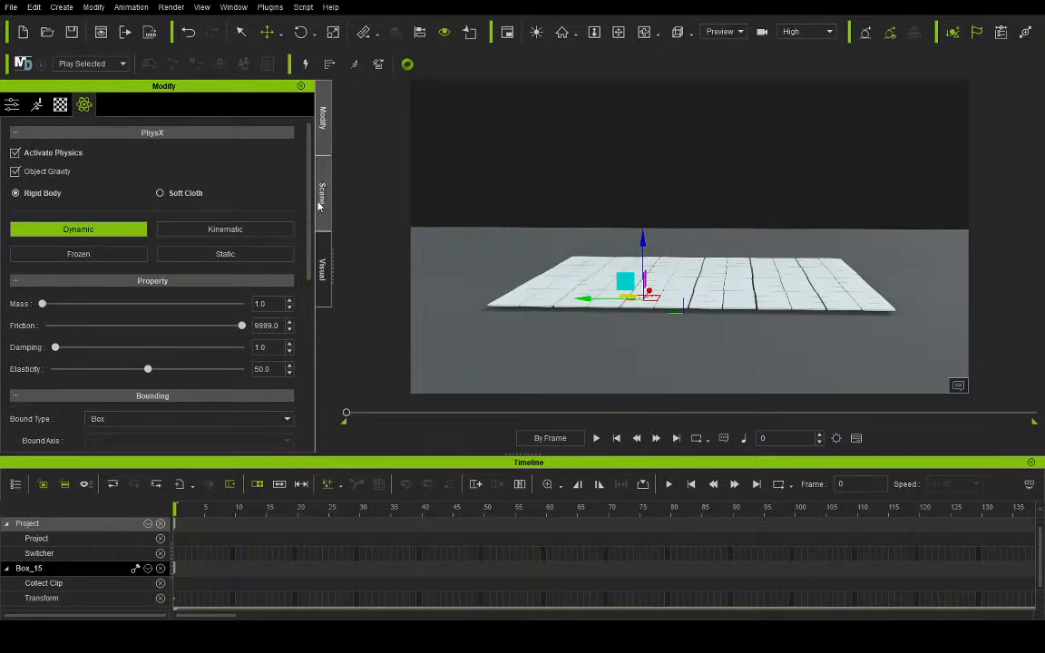
pyautogui.click(322, 193)
pyautogui.click(165, 367)
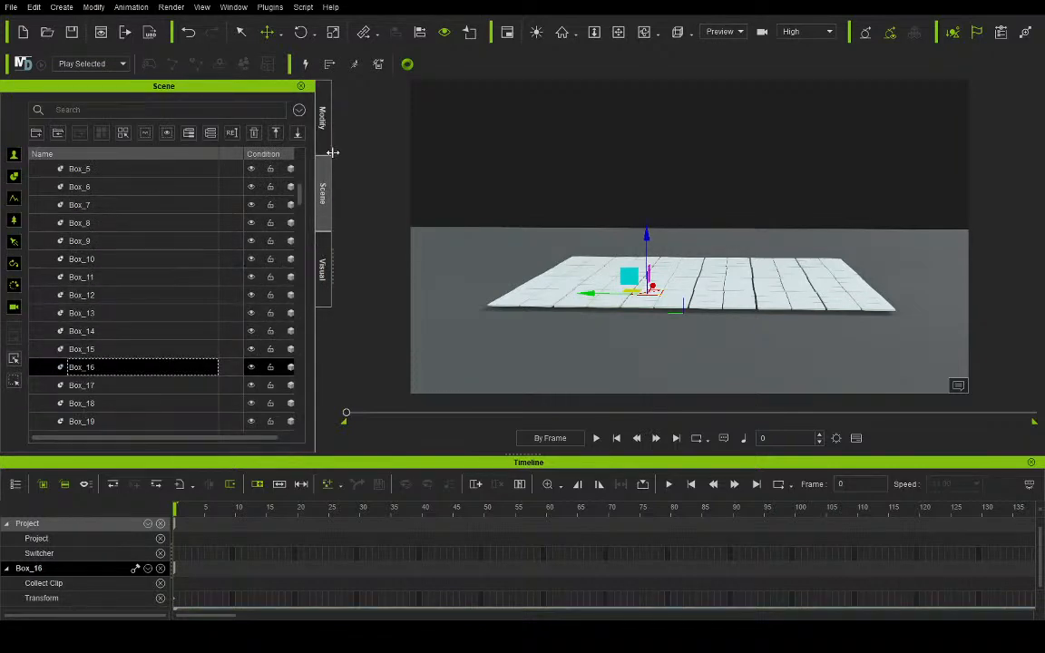
pyautogui.click(322, 136)
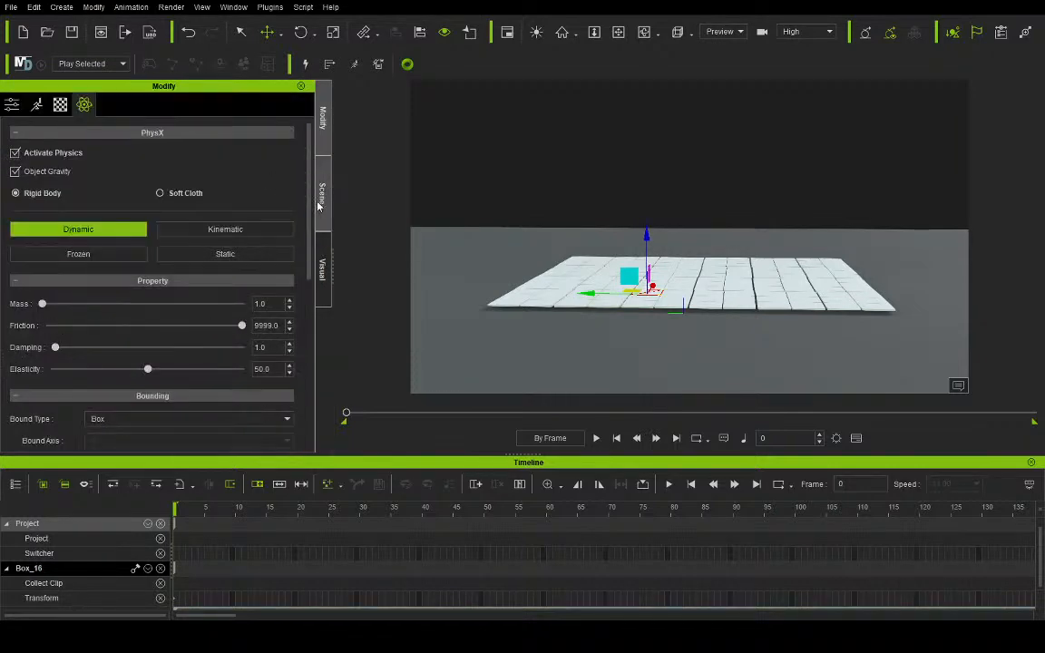
# Step: Raise the PhysX friction of Box_17 and Box_18 to 9999, one object at a time
pyautogui.click(321, 194)
pyautogui.click(107, 385)
pyautogui.moveTo(299, 193); pyautogui.dragTo(303, 221)
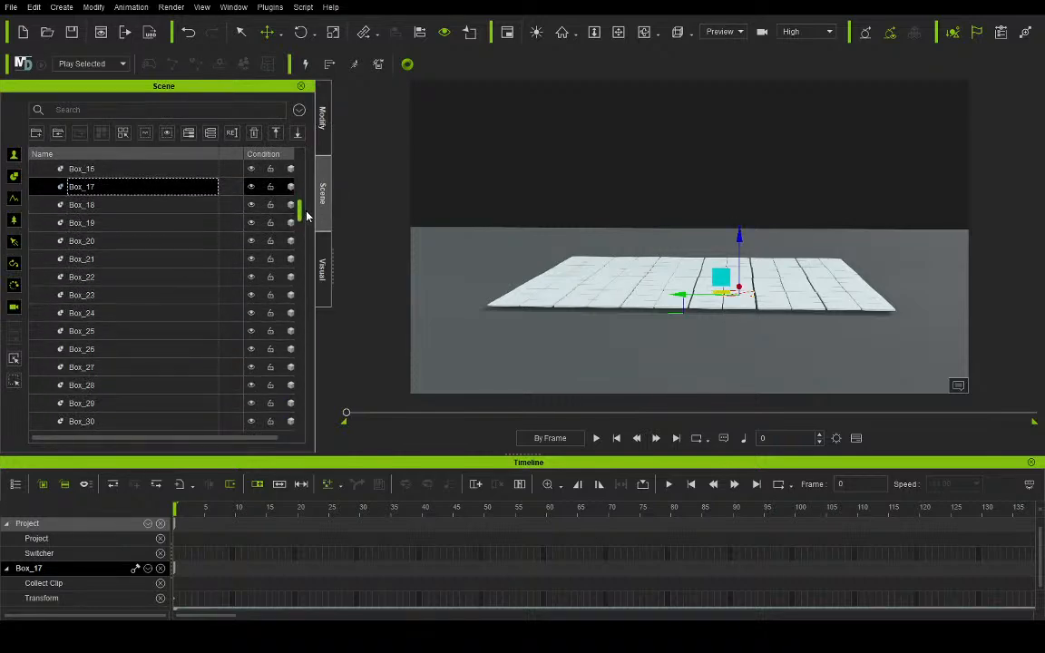
pyautogui.click(321, 118)
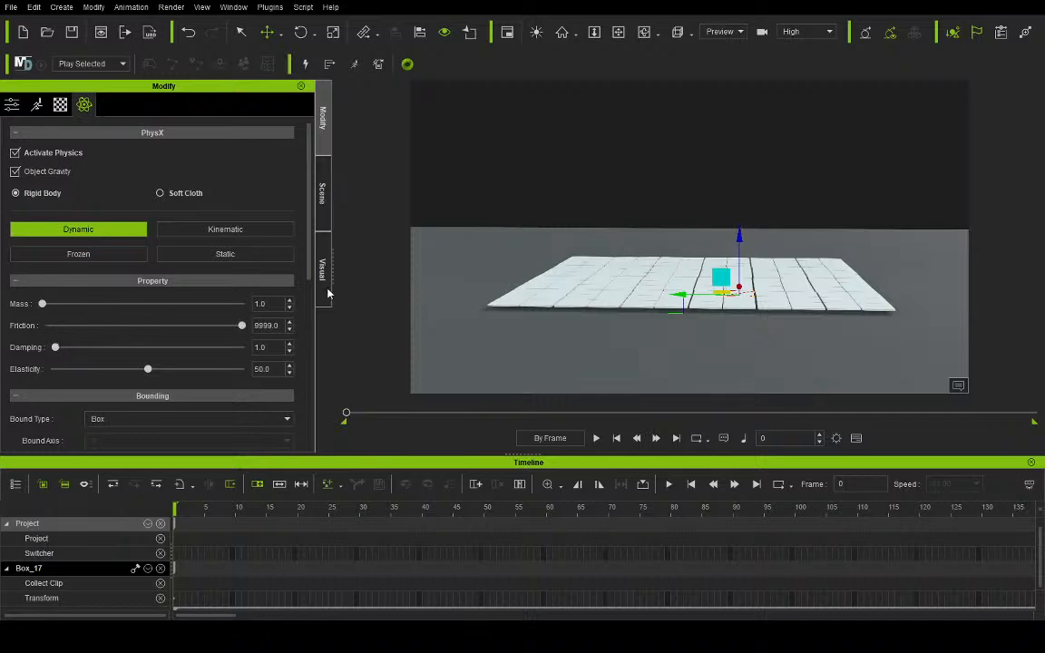
pyautogui.click(321, 194)
pyautogui.click(109, 209)
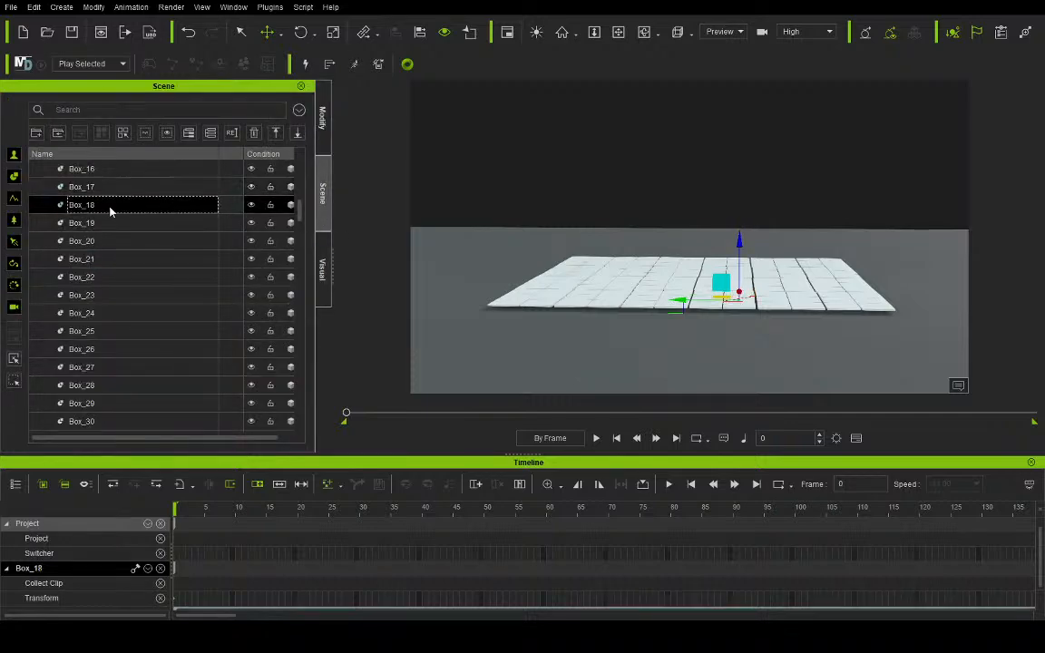
pyautogui.click(323, 119)
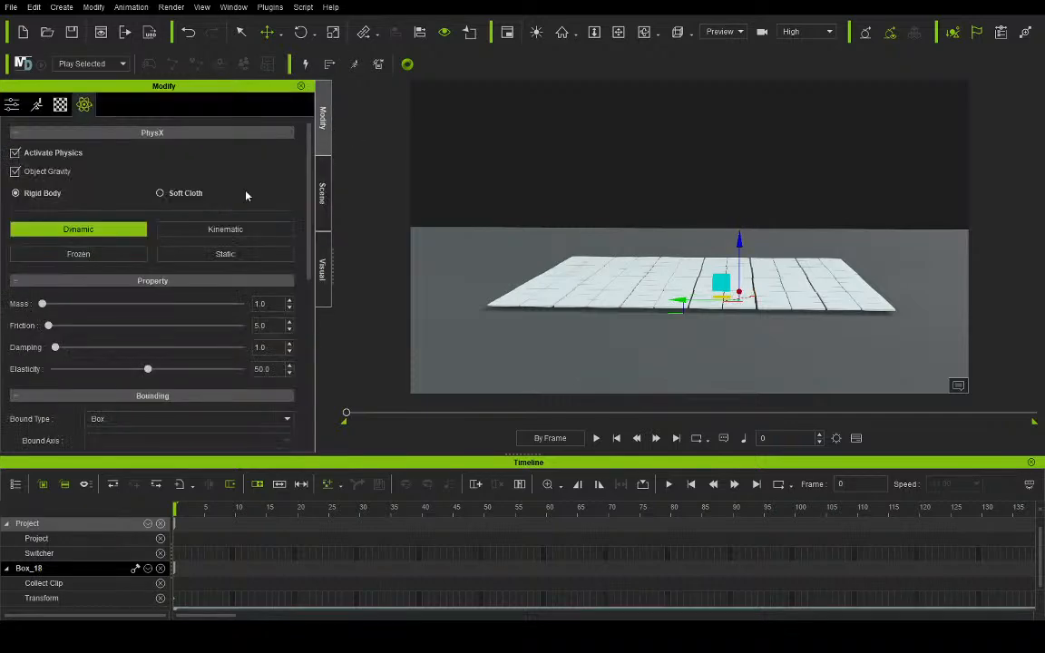
# Step: Raise the PhysX friction of Box_19 and Box_20 to the maximum of 9999, one object at a time
pyautogui.click(322, 193)
pyautogui.click(128, 224)
pyautogui.click(323, 144)
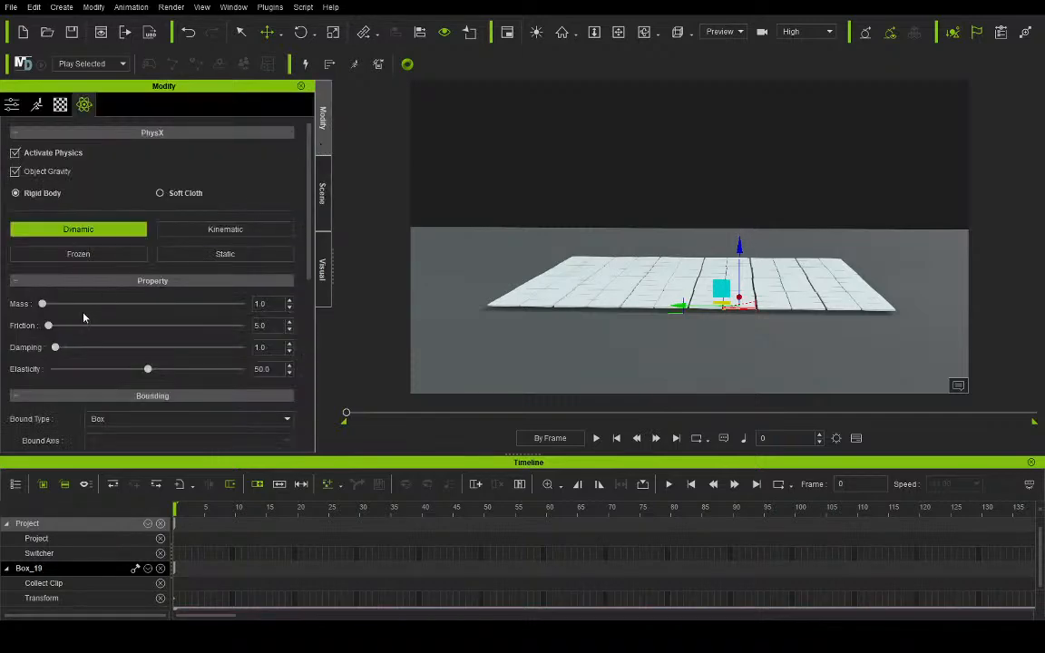
pyautogui.click(321, 194)
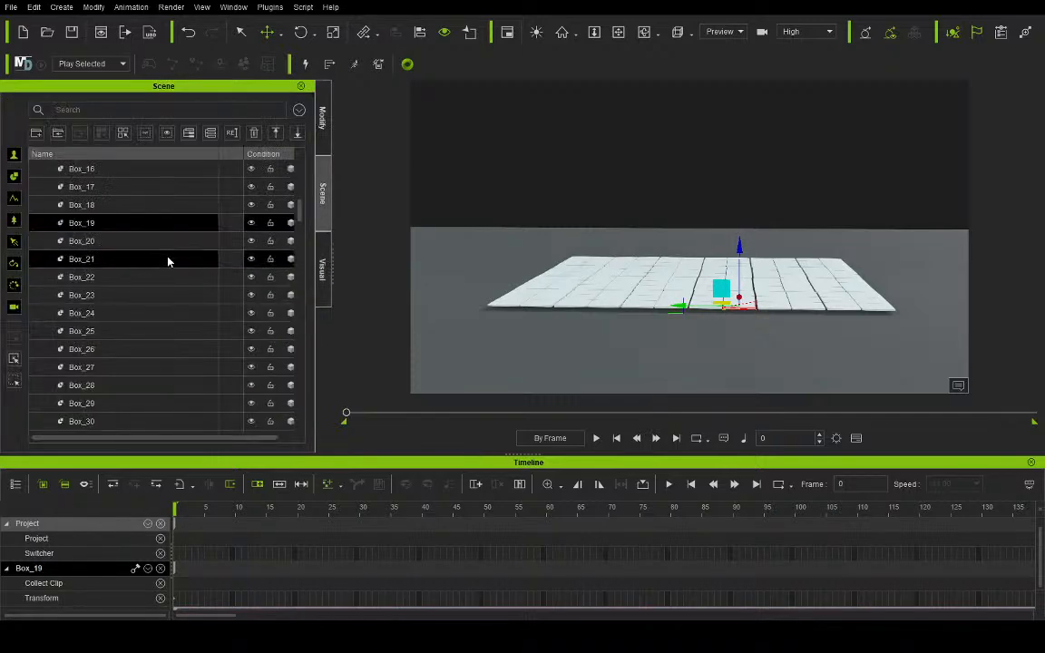
pyautogui.click(114, 242)
pyautogui.click(322, 136)
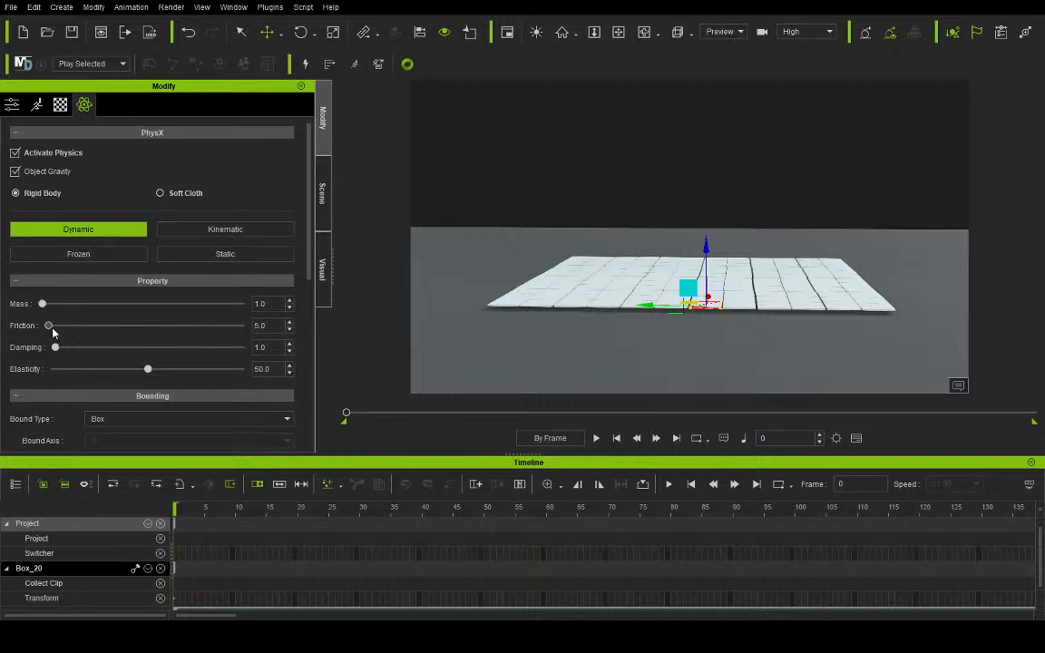
# Step: Set the PhysX friction of Box_21 and Box_22 to 9999, one object at a time
pyautogui.click(322, 193)
pyautogui.click(133, 258)
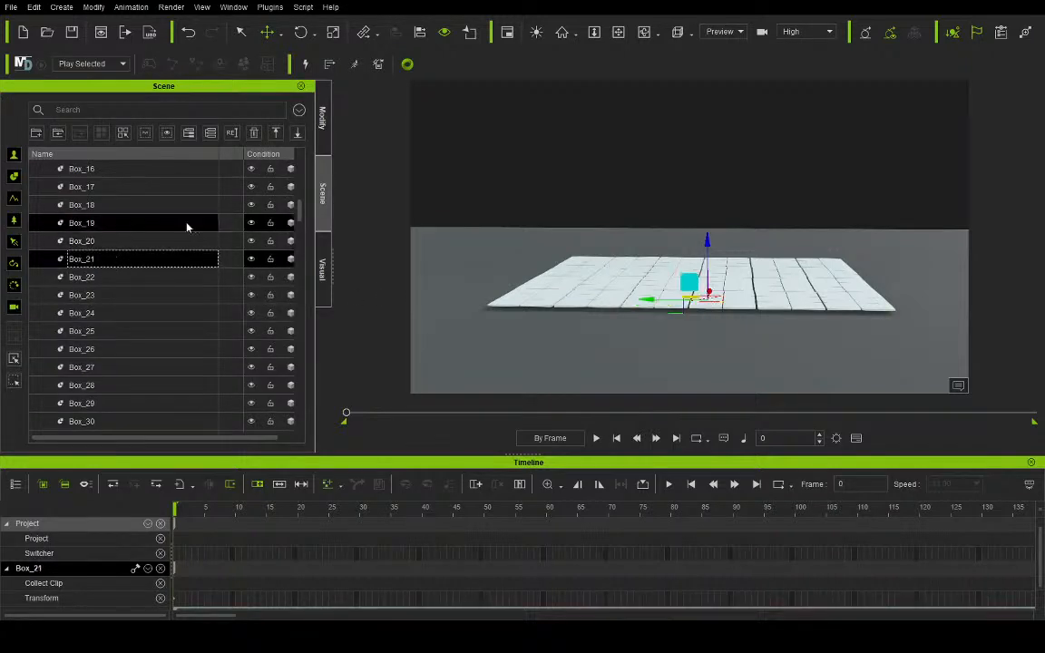
pyautogui.click(322, 122)
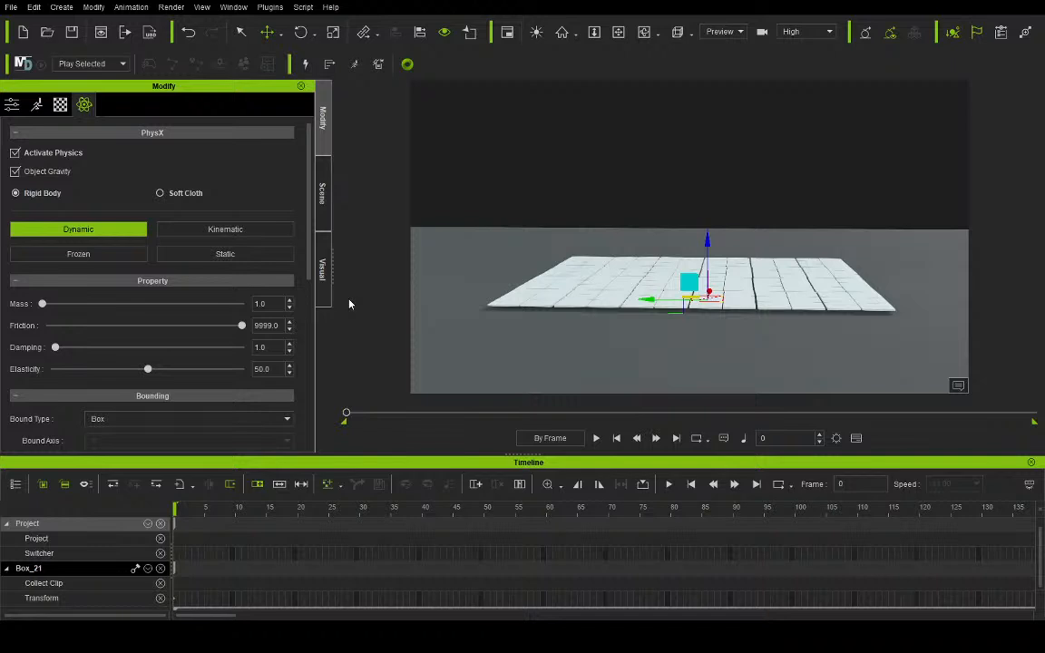
pyautogui.click(322, 193)
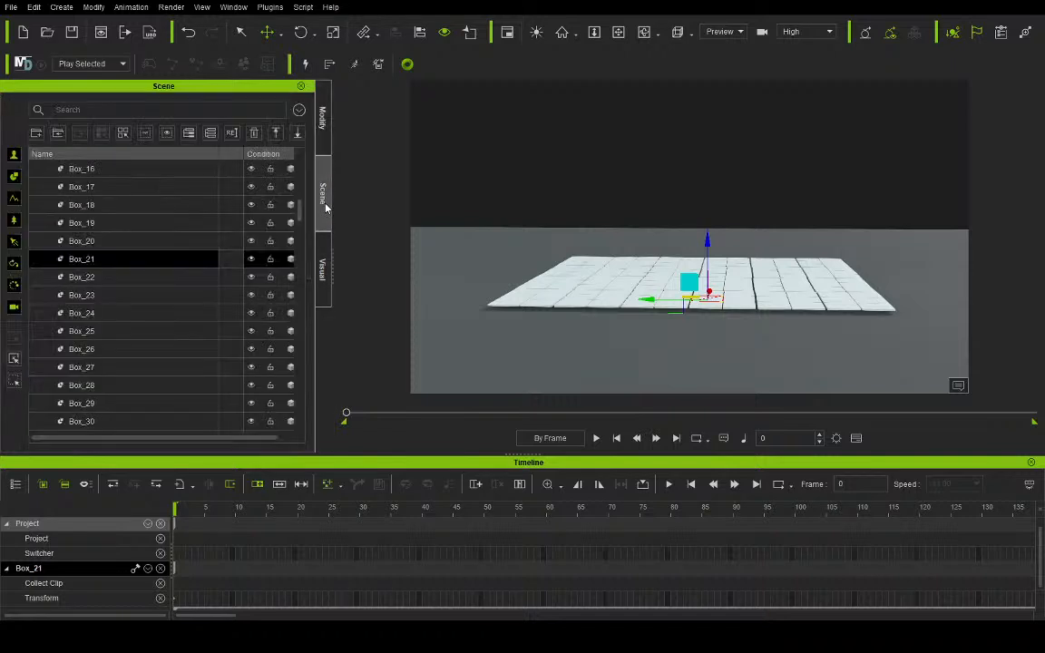
pyautogui.keyDown('ctrl'); pyautogui.click(155, 281); pyautogui.keyUp('ctrl')
pyautogui.click(322, 125)
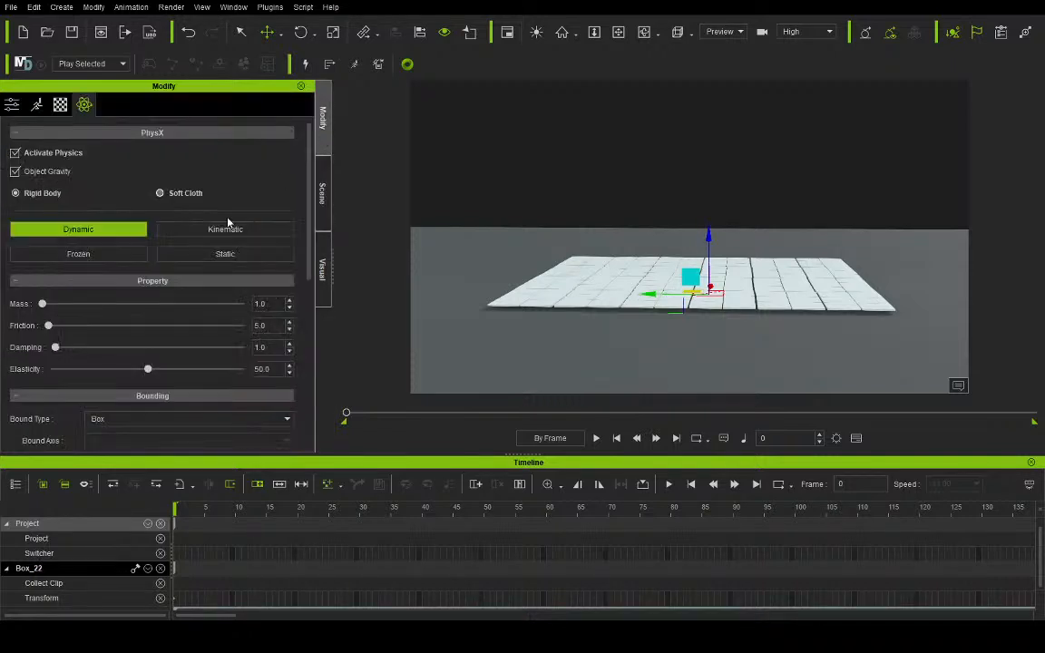
# Step: Set the PhysX friction of Box_23 and Box_24 to 9999, one object at a time
pyautogui.click(322, 192)
pyautogui.click(164, 294)
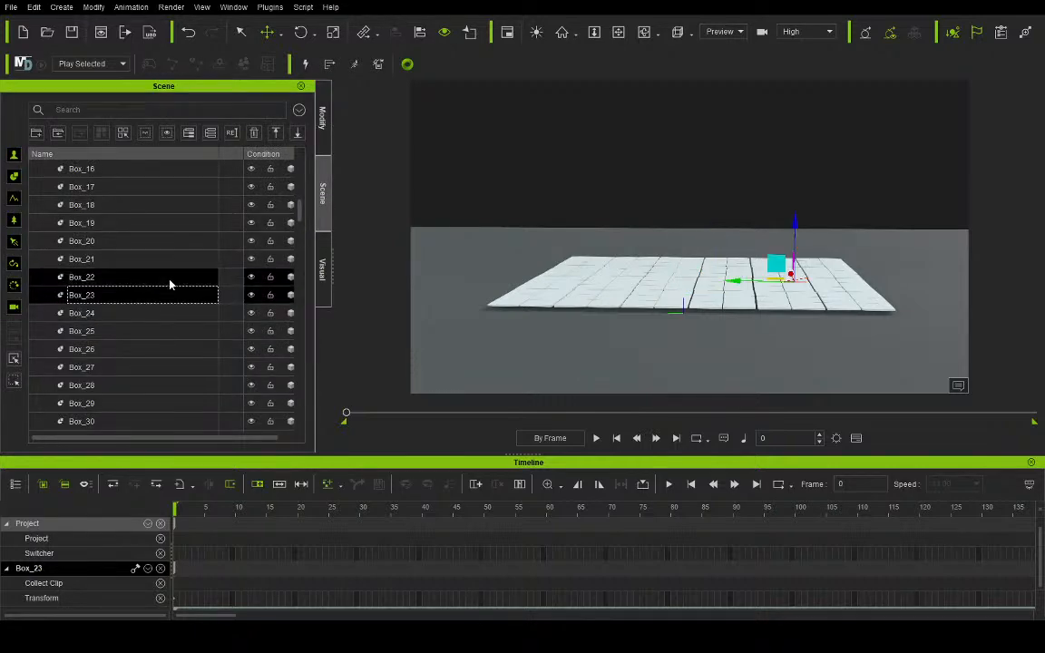
pyautogui.click(317, 134)
pyautogui.moveTo(49, 325); pyautogui.dragTo(243, 326)
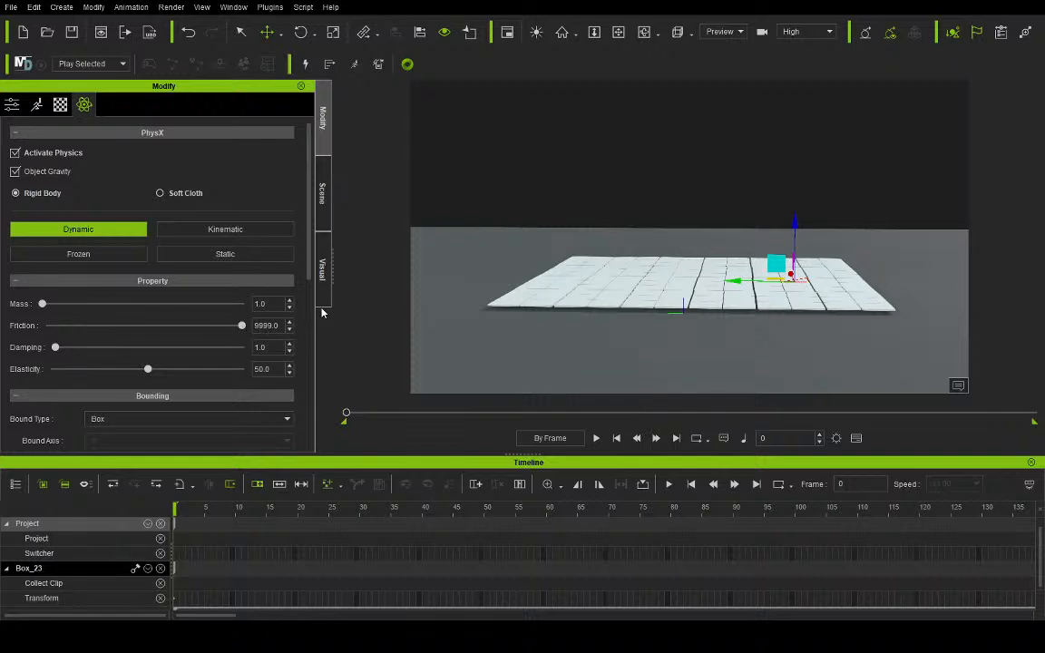
pyautogui.click(322, 193)
pyautogui.click(108, 313)
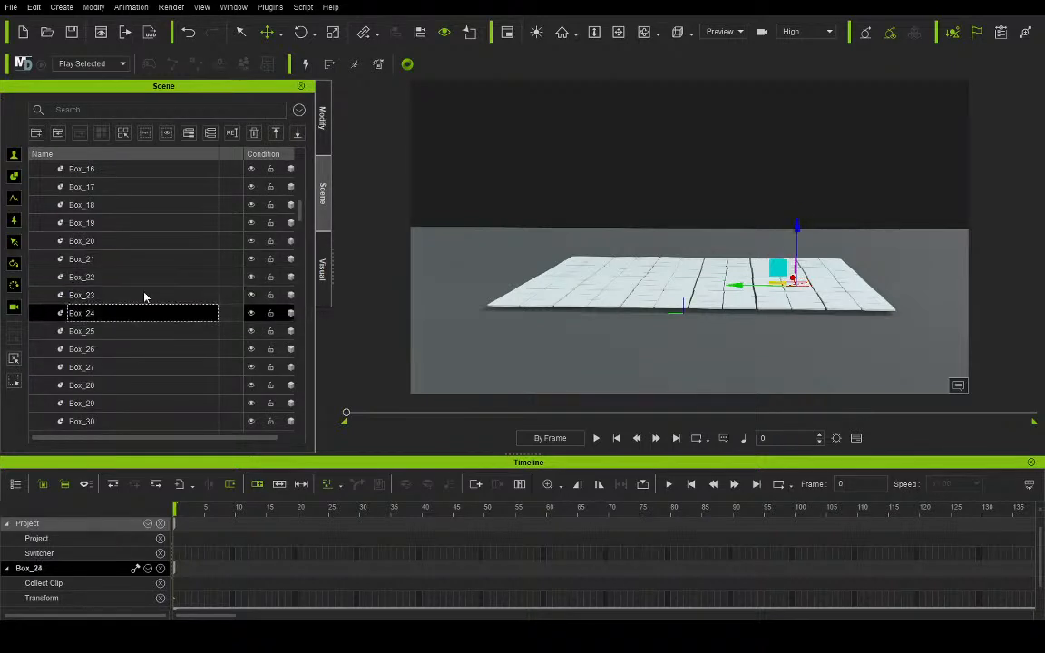
pyautogui.click(320, 138)
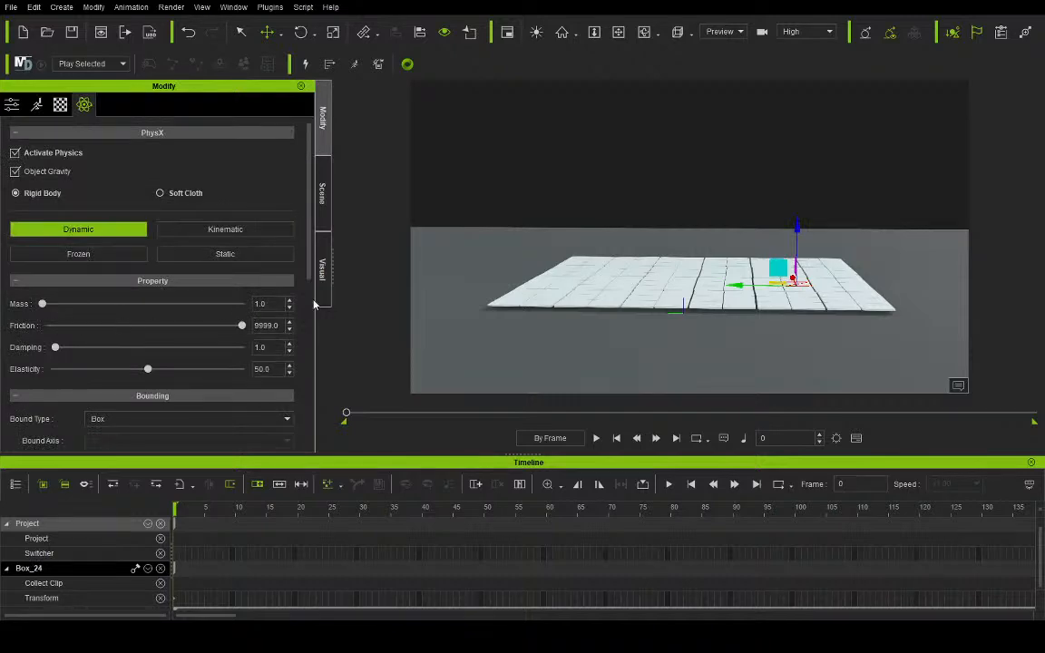
# Step: Raise the PhysX friction of Box_25 and Box_26 to 9999, one object at a time
pyautogui.click(322, 193)
pyautogui.click(121, 332)
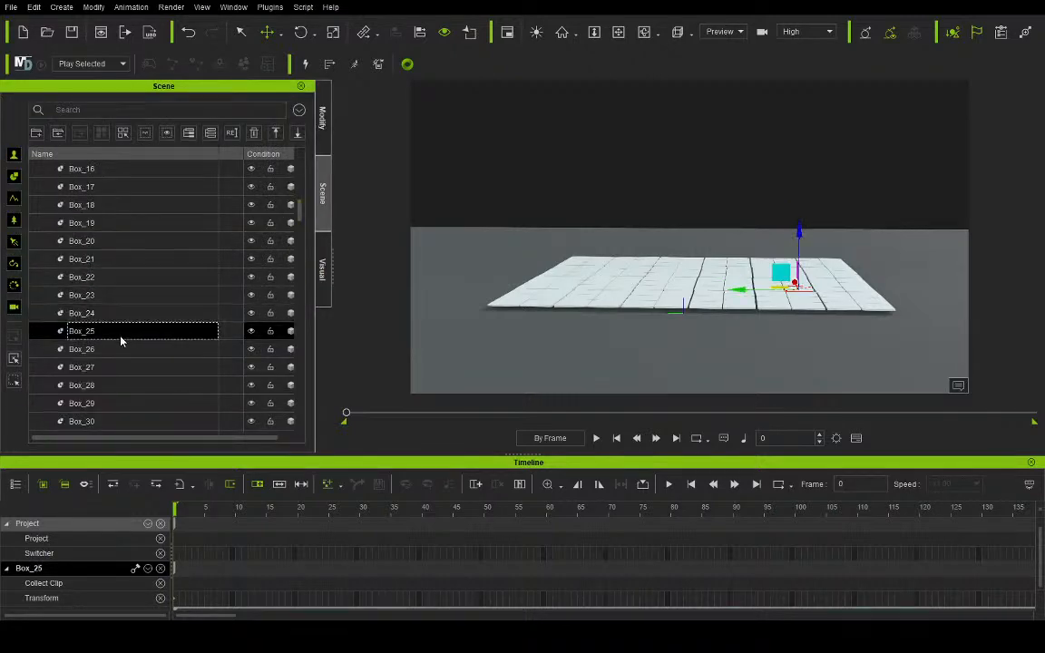
pyautogui.click(322, 118)
pyautogui.moveTo(47, 325); pyautogui.dragTo(338, 278)
pyautogui.click(322, 194)
pyautogui.click(102, 350)
pyautogui.click(322, 122)
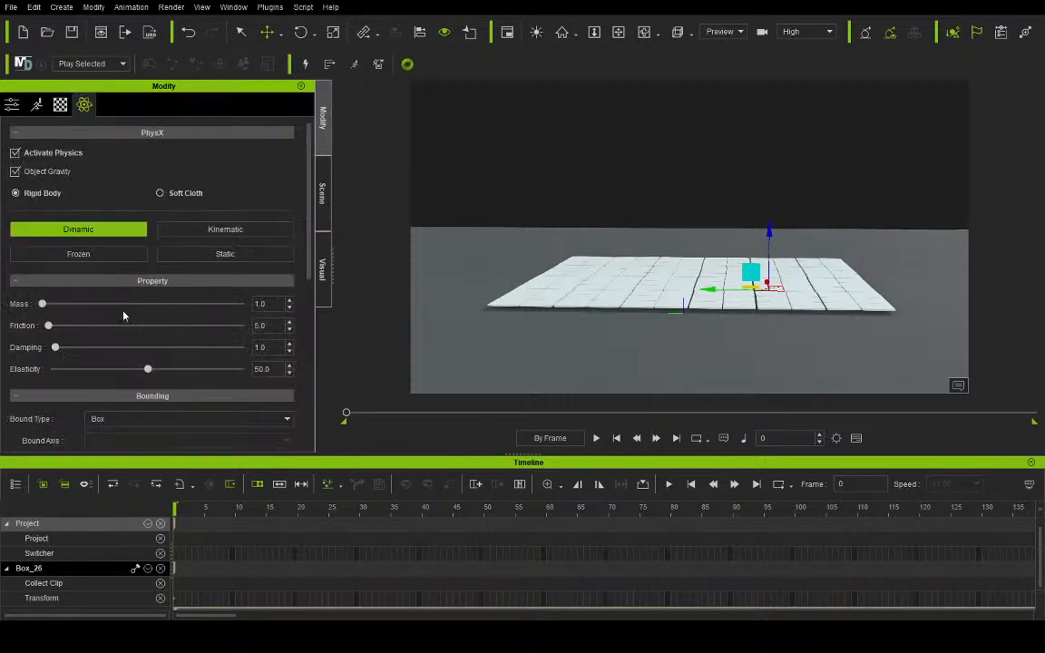
# Step: Set the PhysX friction of Box_27 and Box_28 to 9999, one object at a time
pyautogui.click(321, 218)
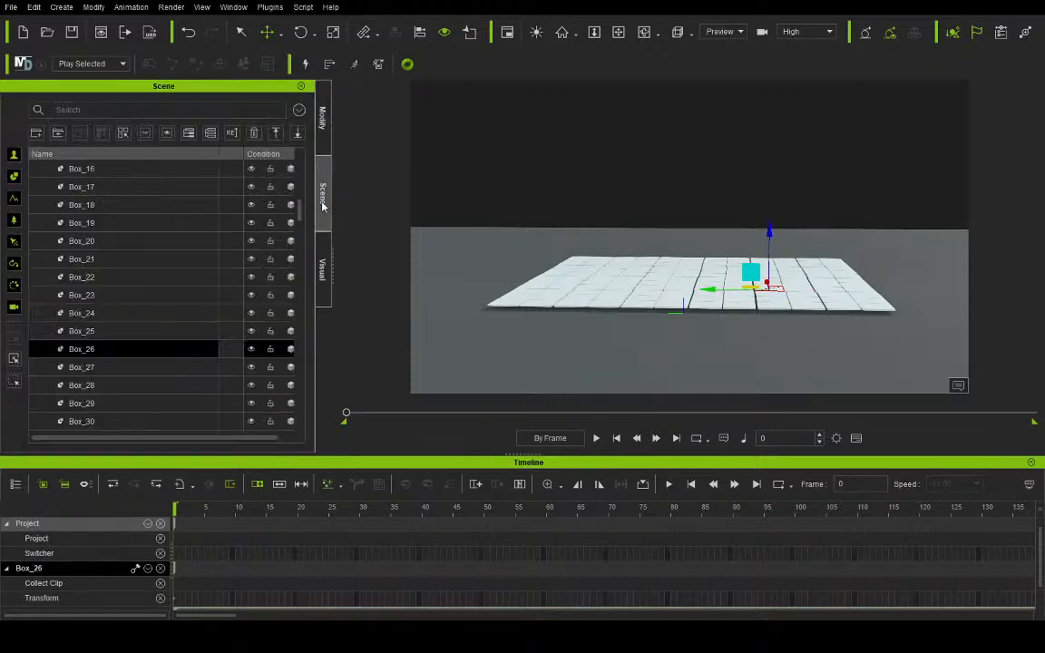
pyautogui.moveTo(300, 216); pyautogui.dragTo(303, 235)
pyautogui.click(227, 205)
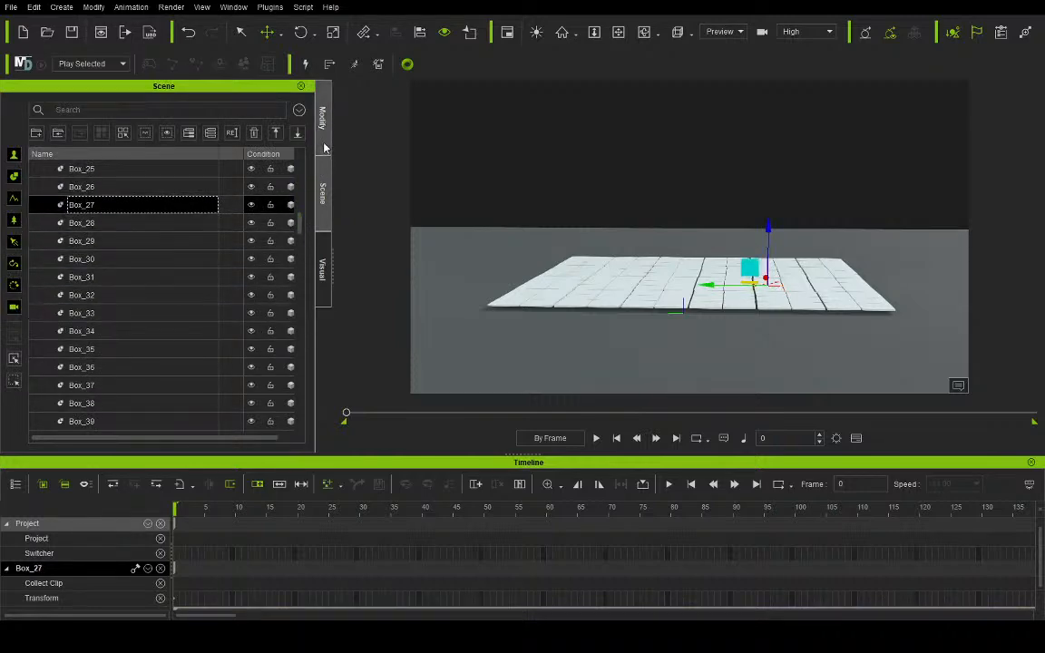
pyautogui.press('F5')
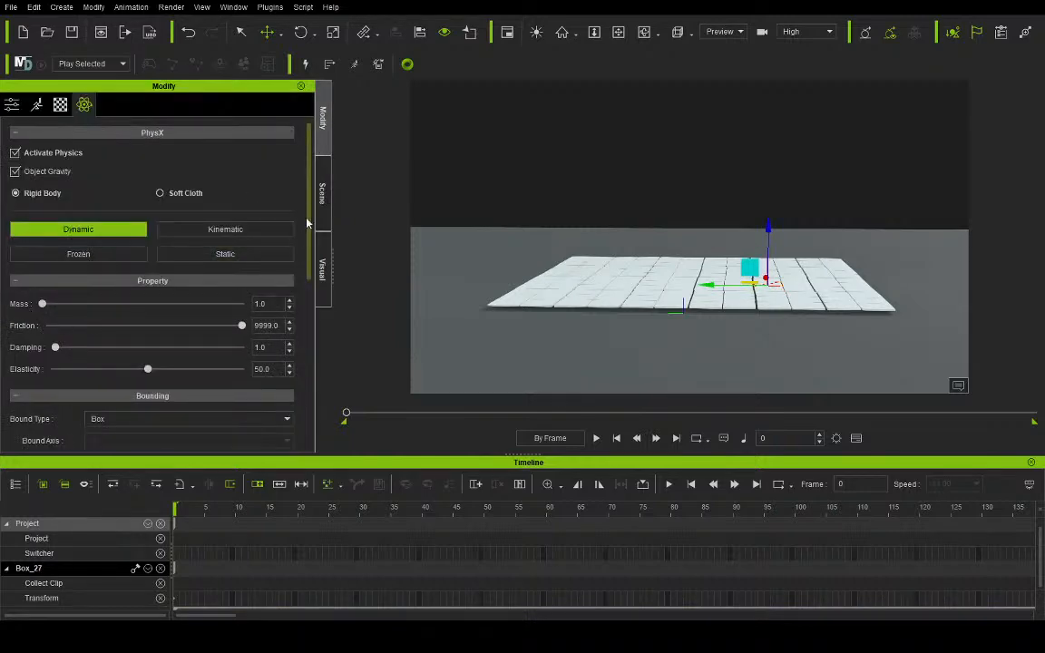
pyautogui.click(319, 204)
pyautogui.click(123, 222)
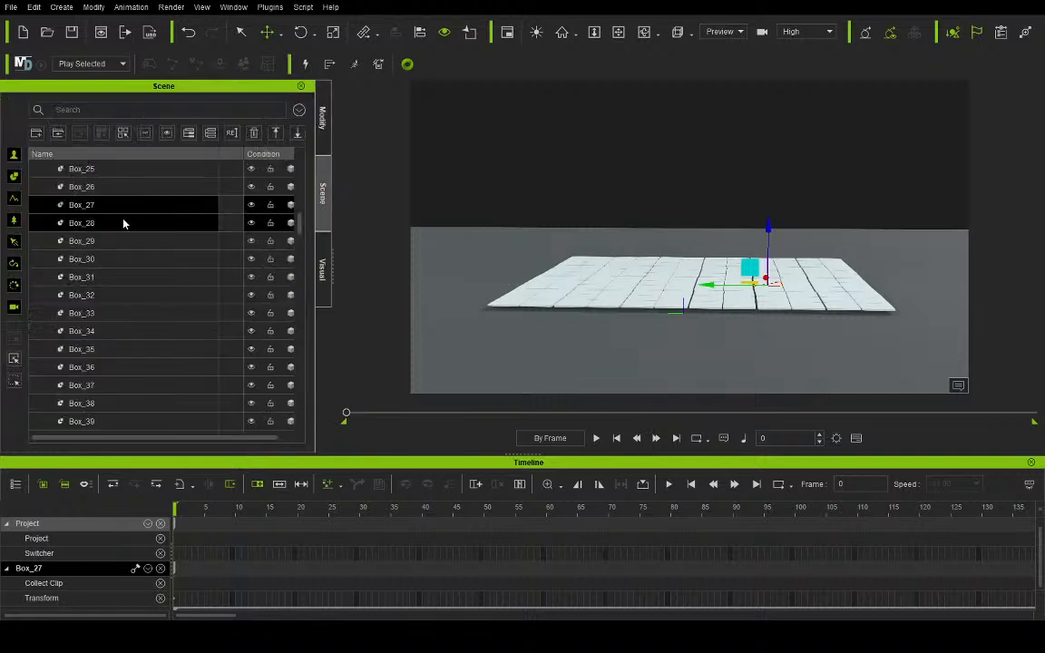
pyautogui.click(323, 123)
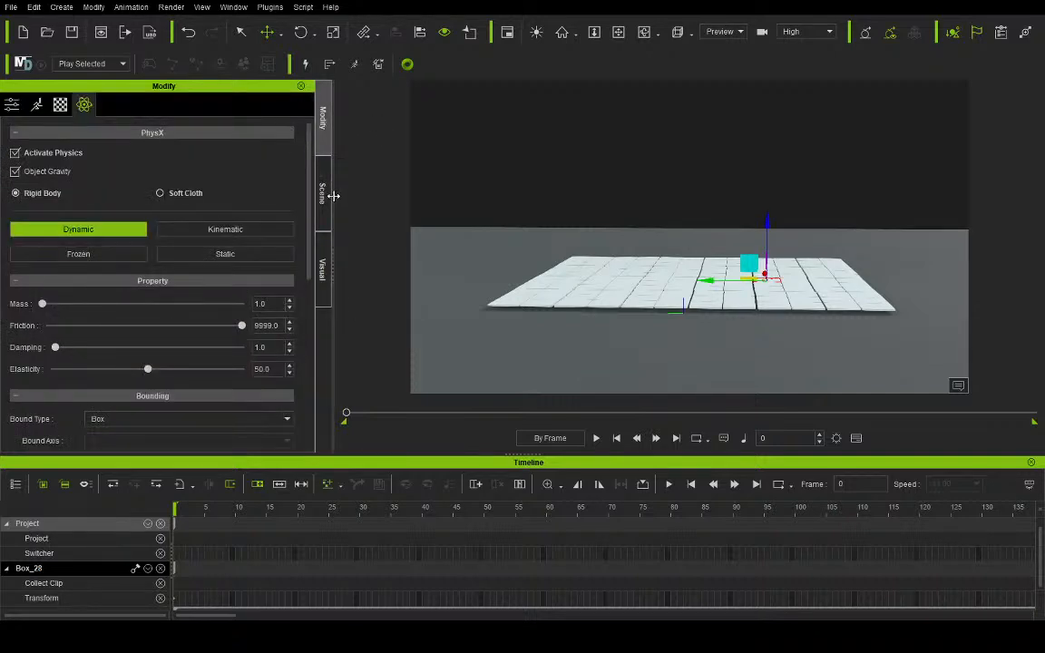
# Step: Raise the PhysX friction of Box_29 and Box_30 to the maximum of 9999, one object at a time
pyautogui.click(325, 198)
pyautogui.click(124, 240)
pyautogui.click(326, 135)
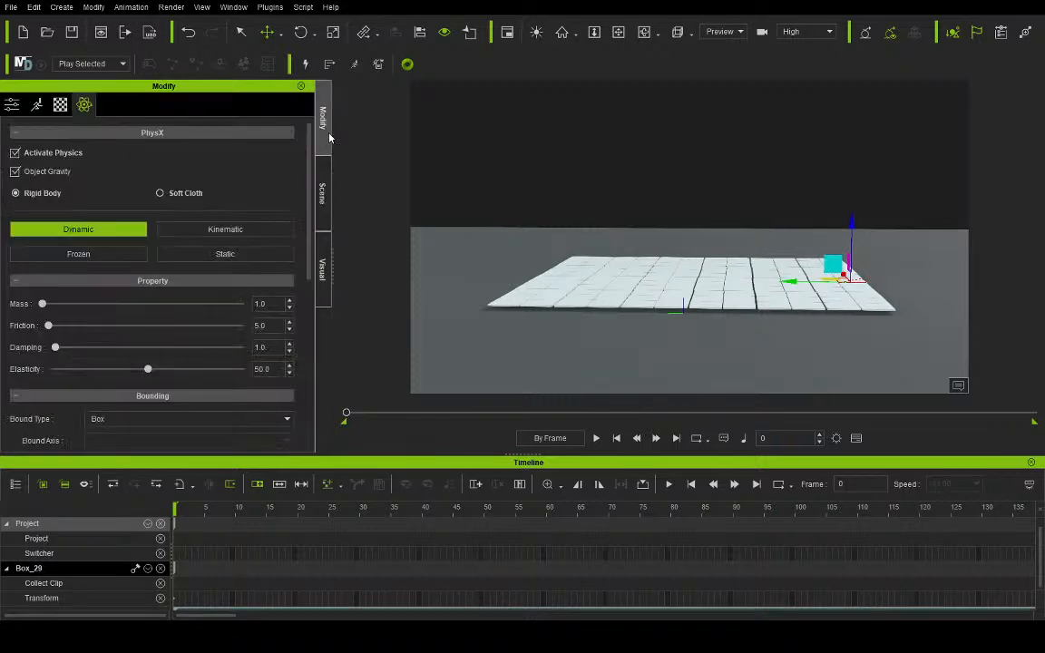
pyautogui.click(321, 201)
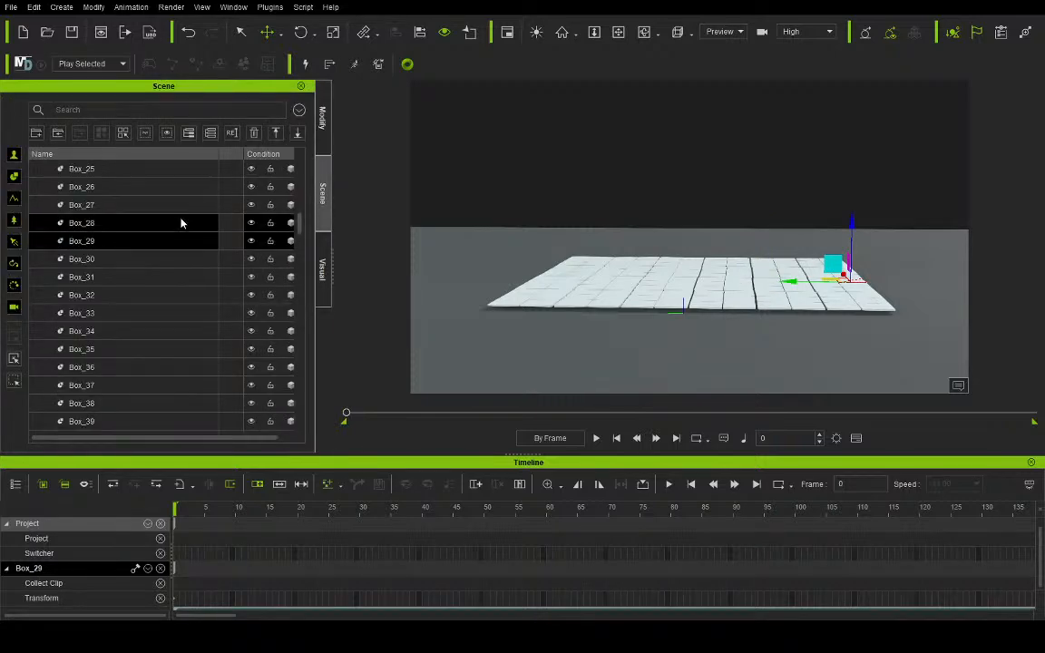
pyautogui.click(159, 258)
pyautogui.click(320, 131)
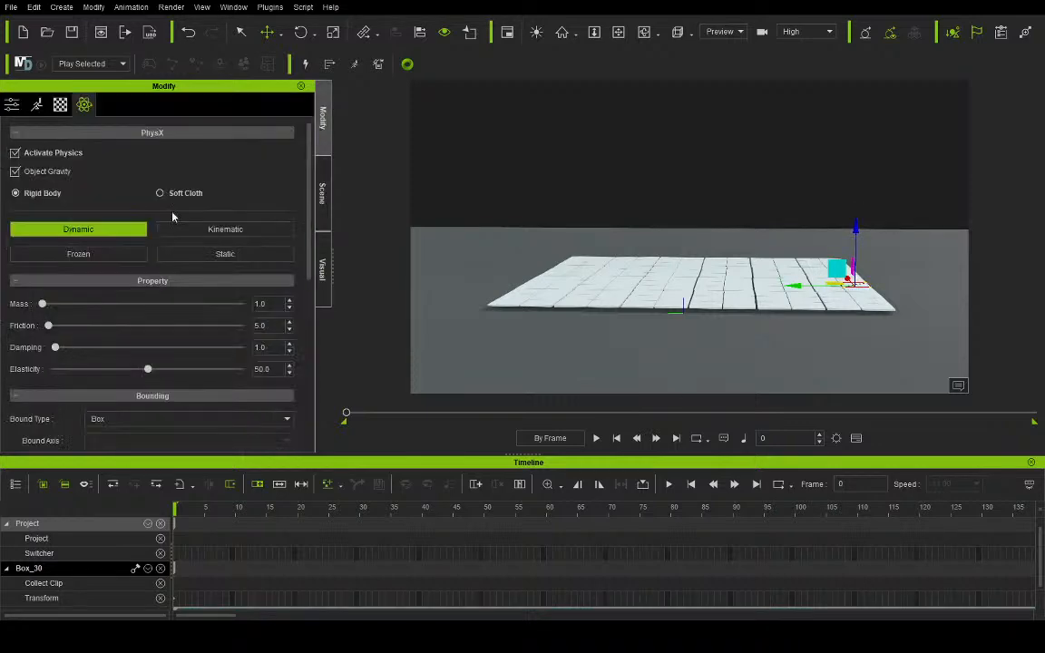
# Step: Set the PhysX friction of Box_31 and Box_32 to 9999, one object at a time
pyautogui.click(322, 192)
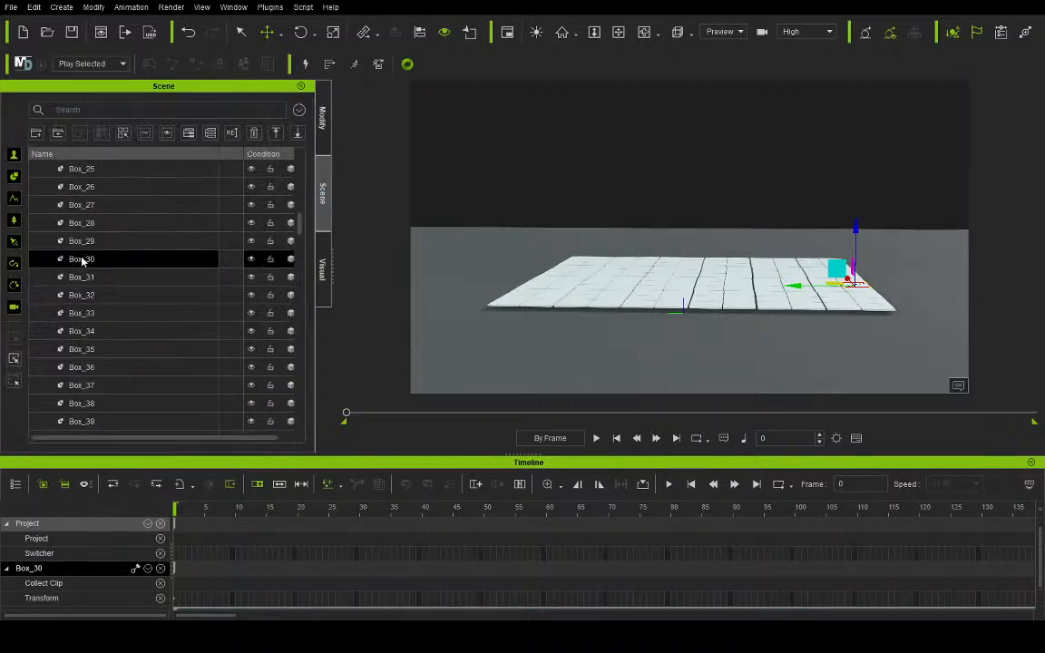
pyautogui.click(92, 281)
pyautogui.click(323, 148)
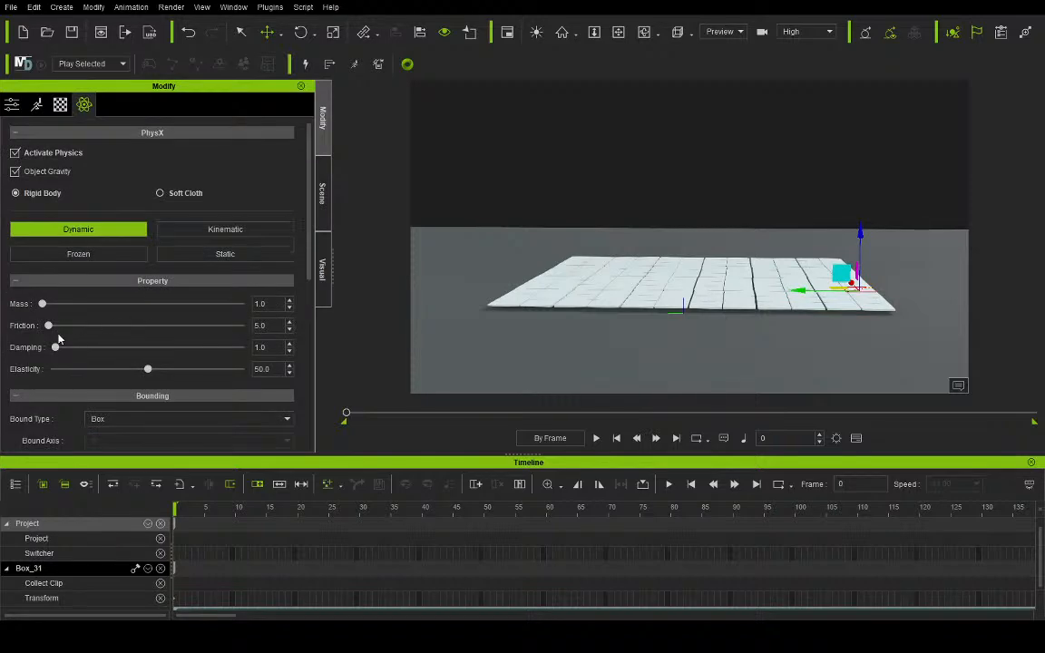
pyautogui.moveTo(48, 326); pyautogui.dragTo(378, 311)
pyautogui.click(322, 194)
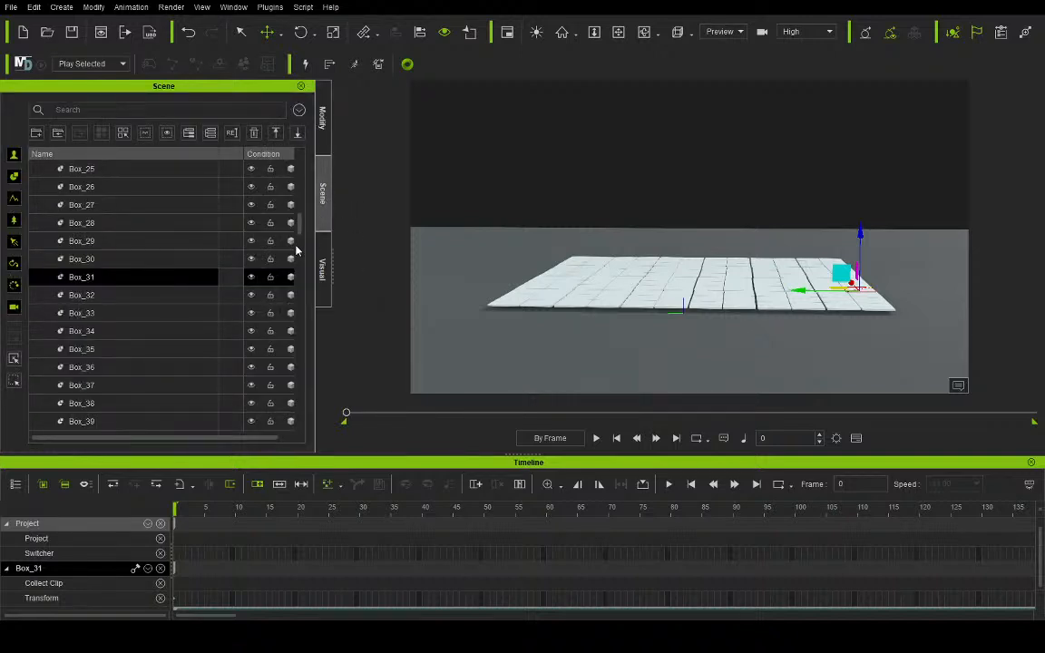
pyautogui.click(156, 294)
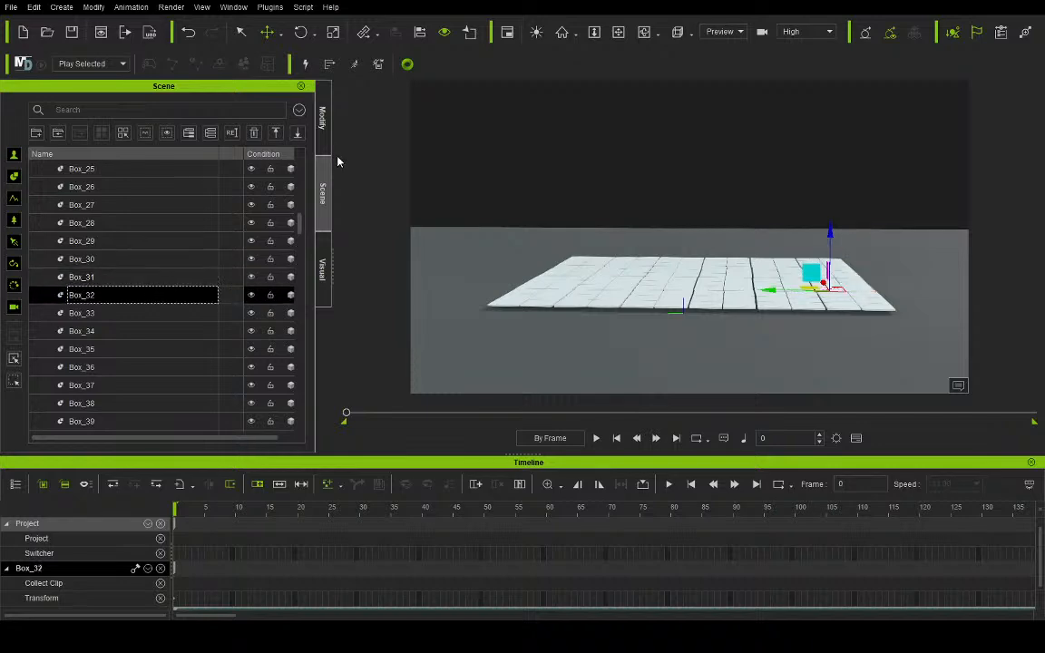
pyautogui.click(324, 127)
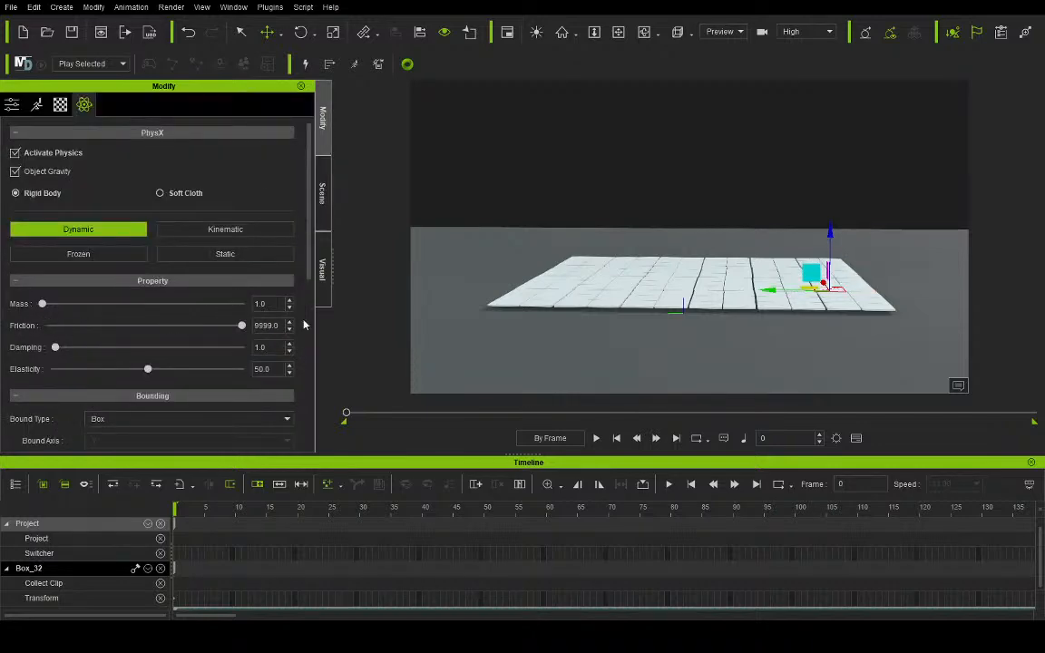
# Step: Raise the PhysX friction of Box_33 and Box_34 to 9999, one object at a time
pyautogui.click(322, 195)
pyautogui.click(116, 313)
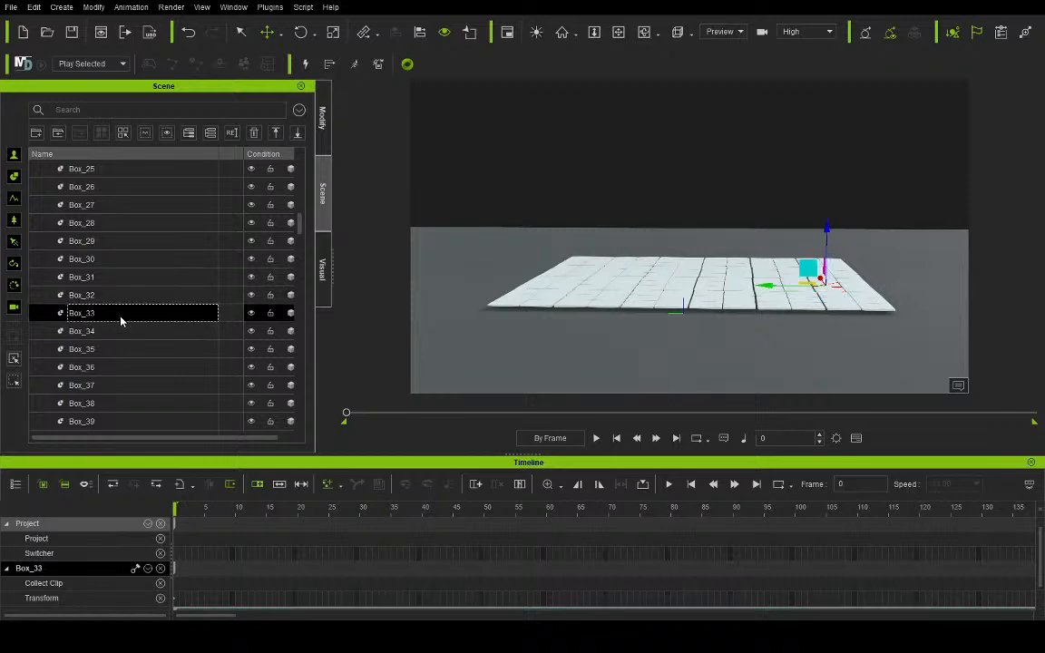
pyautogui.click(325, 127)
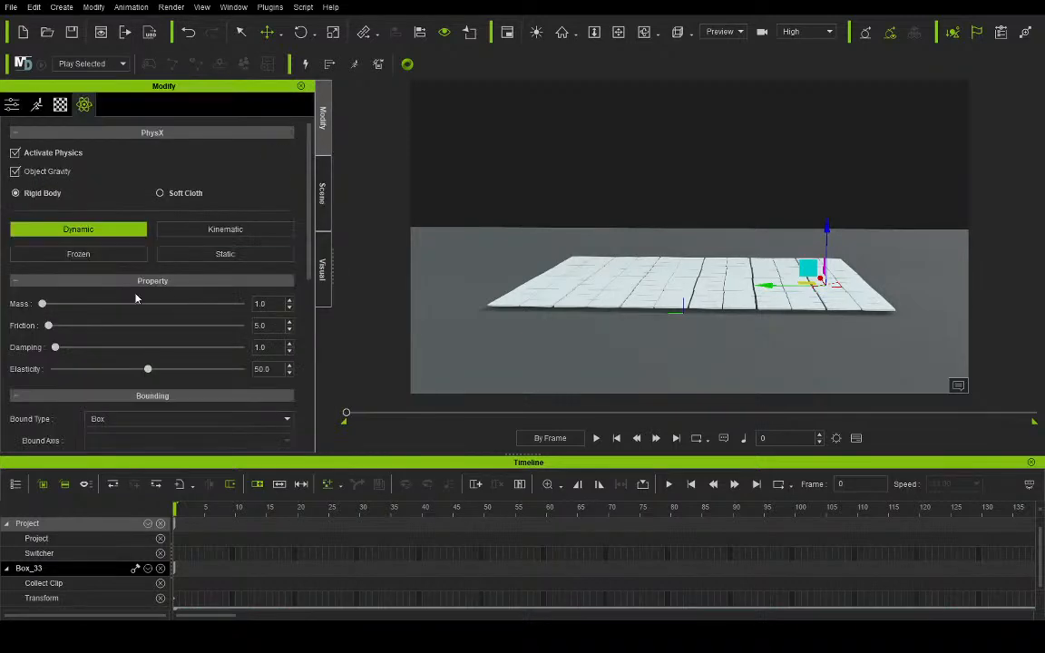
pyautogui.moveTo(49, 325); pyautogui.dragTo(241, 325)
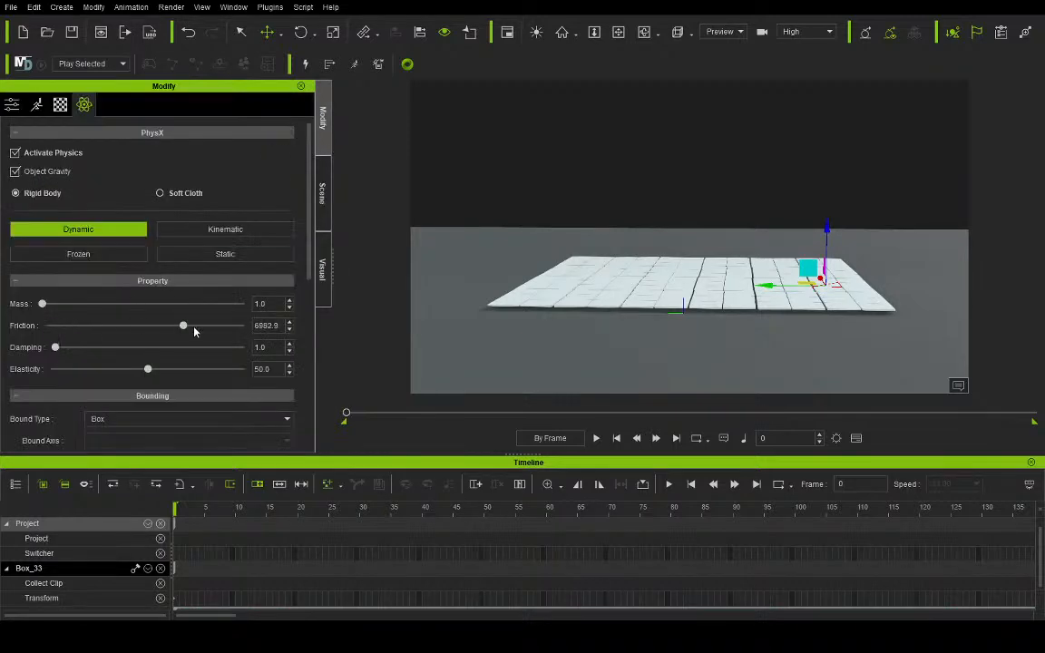
pyautogui.click(323, 195)
pyautogui.click(111, 330)
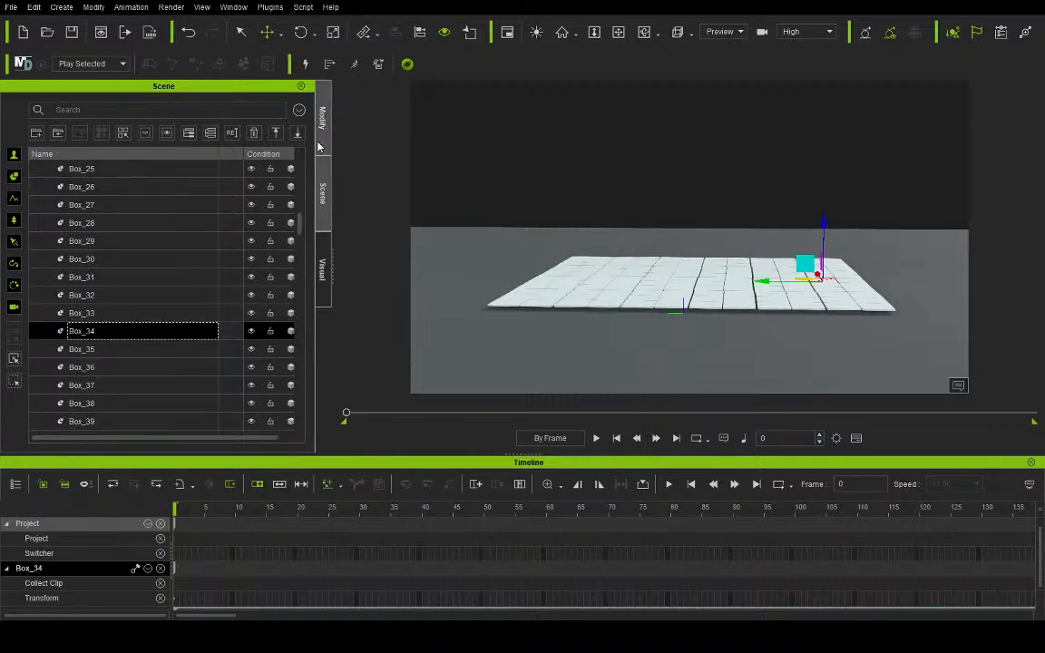
pyautogui.click(323, 118)
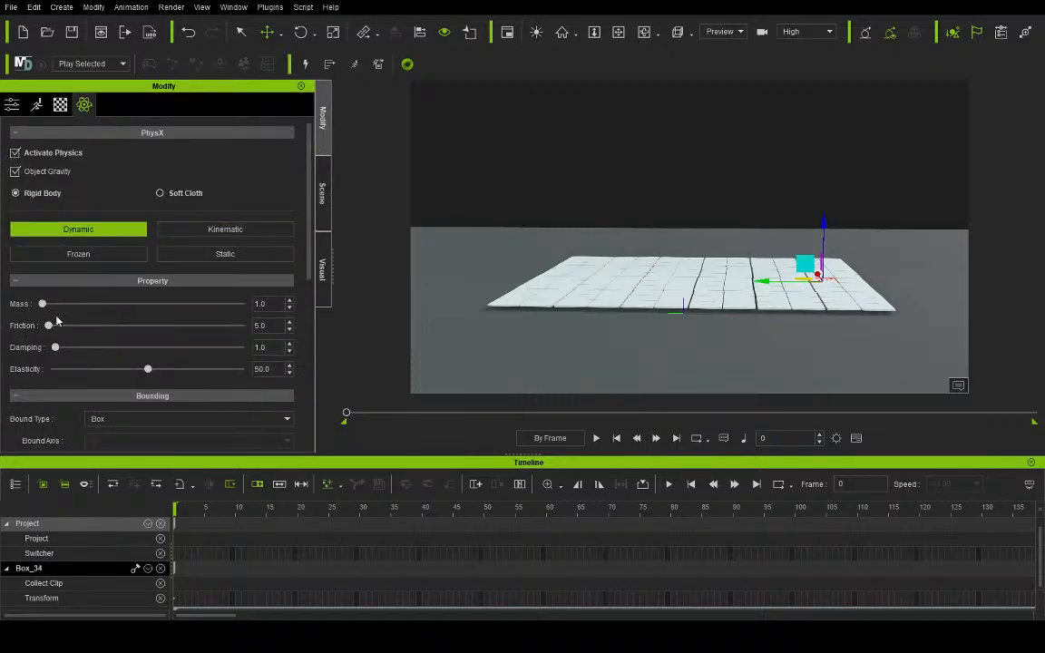
# Step: Set the PhysX friction of Box_35 and Box_36 to 9999, one object at a time
pyautogui.click(323, 183)
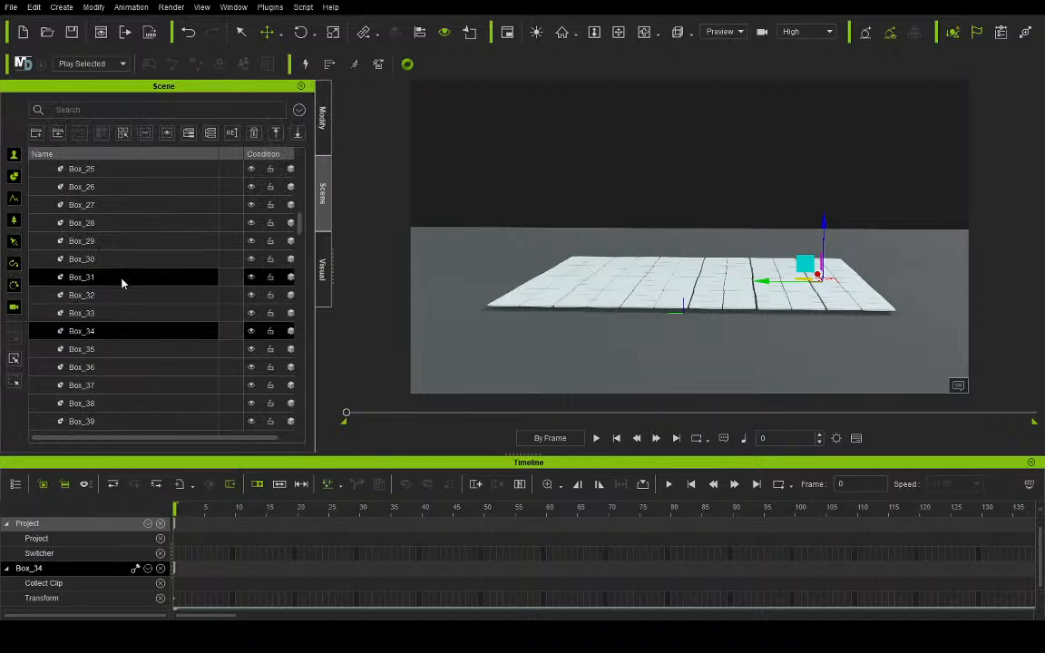
pyautogui.click(104, 348)
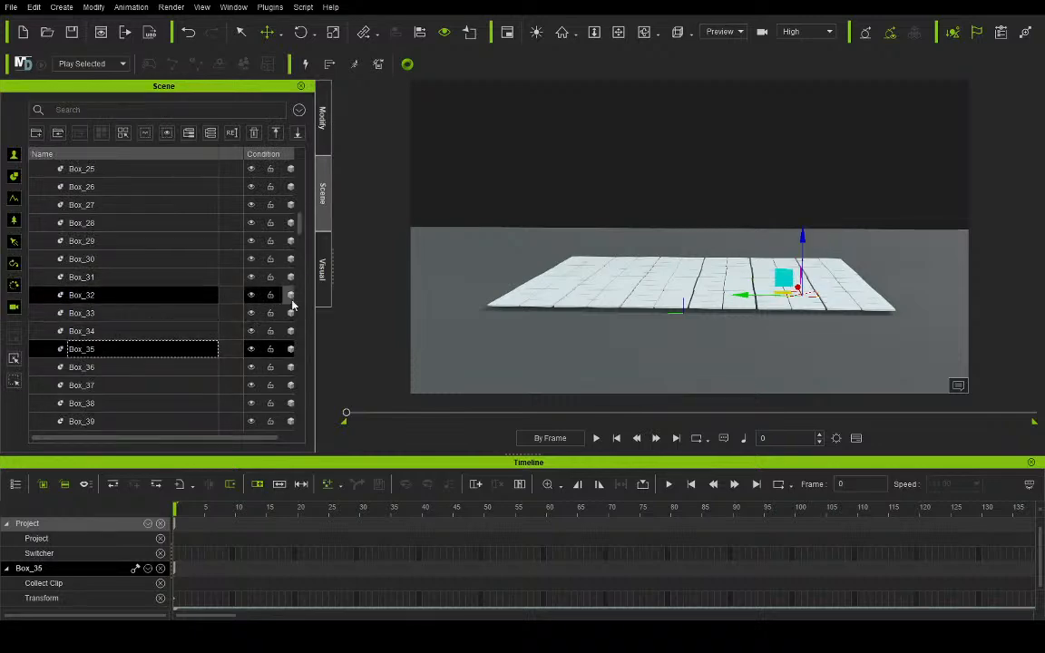
pyautogui.click(323, 131)
pyautogui.moveTo(47, 325); pyautogui.dragTo(404, 337)
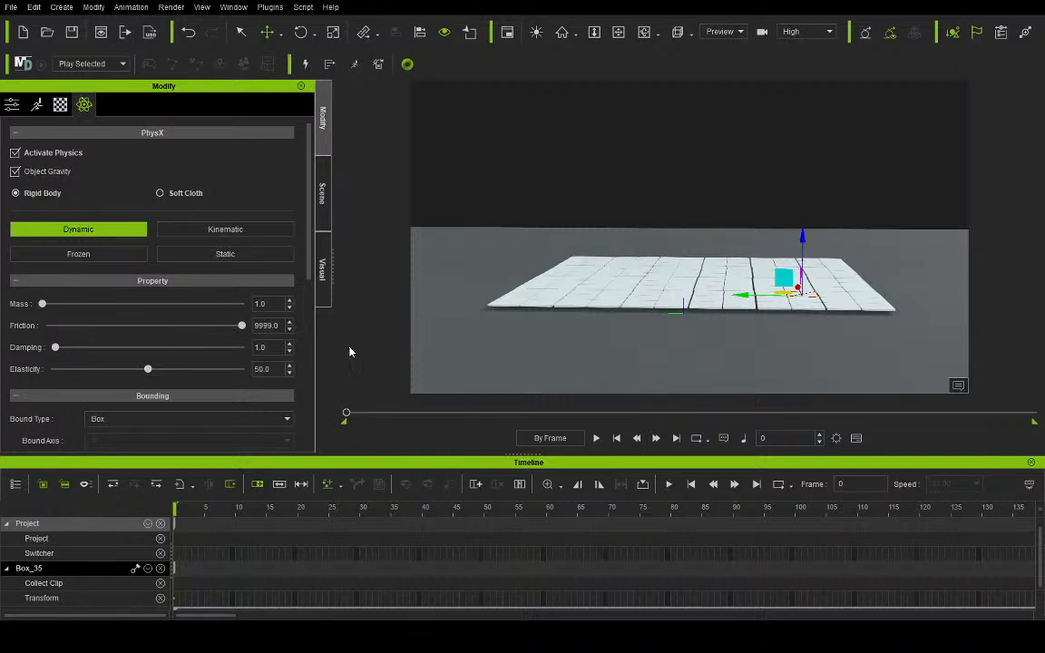
pyautogui.click(323, 195)
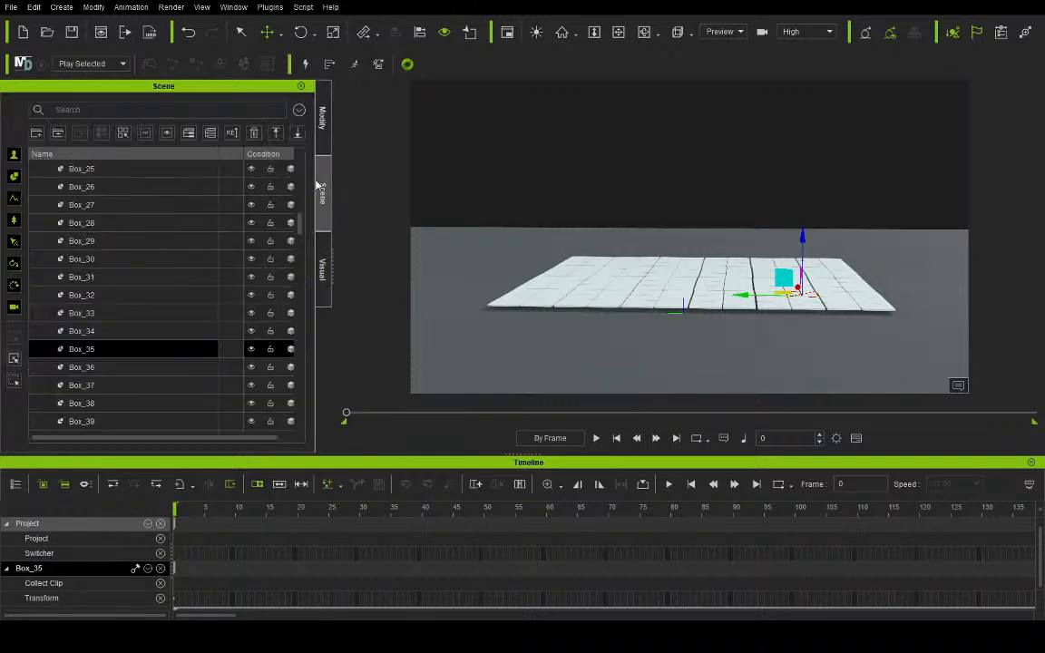
pyautogui.click(142, 366)
pyautogui.click(324, 118)
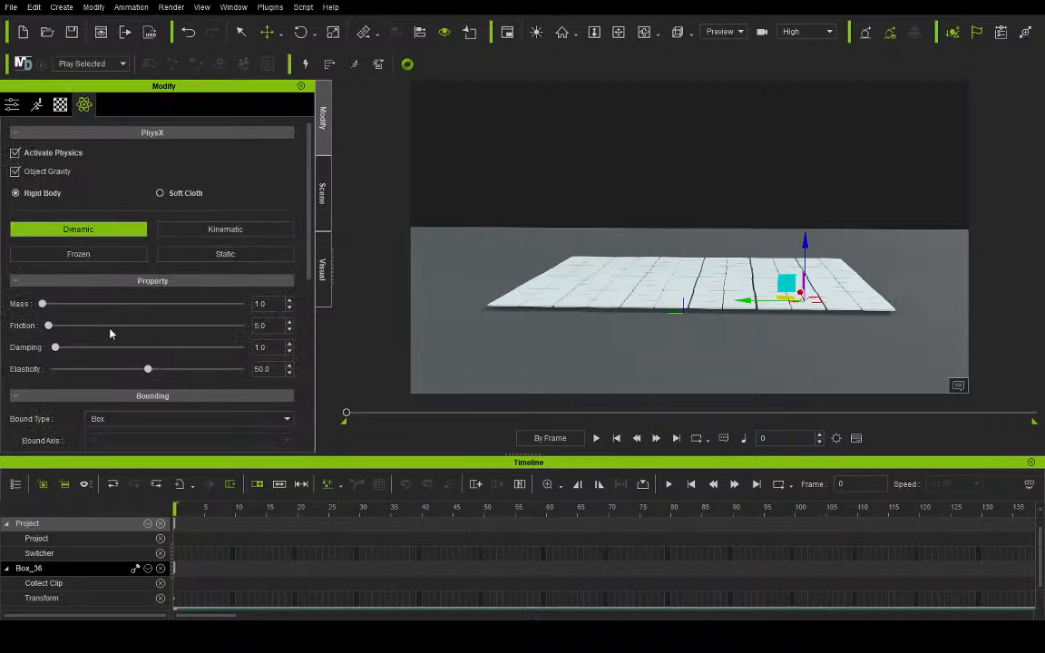
# Step: Play the simulation to test how the box tiles behave, and return the playback to frame 0
pyautogui.click(323, 193)
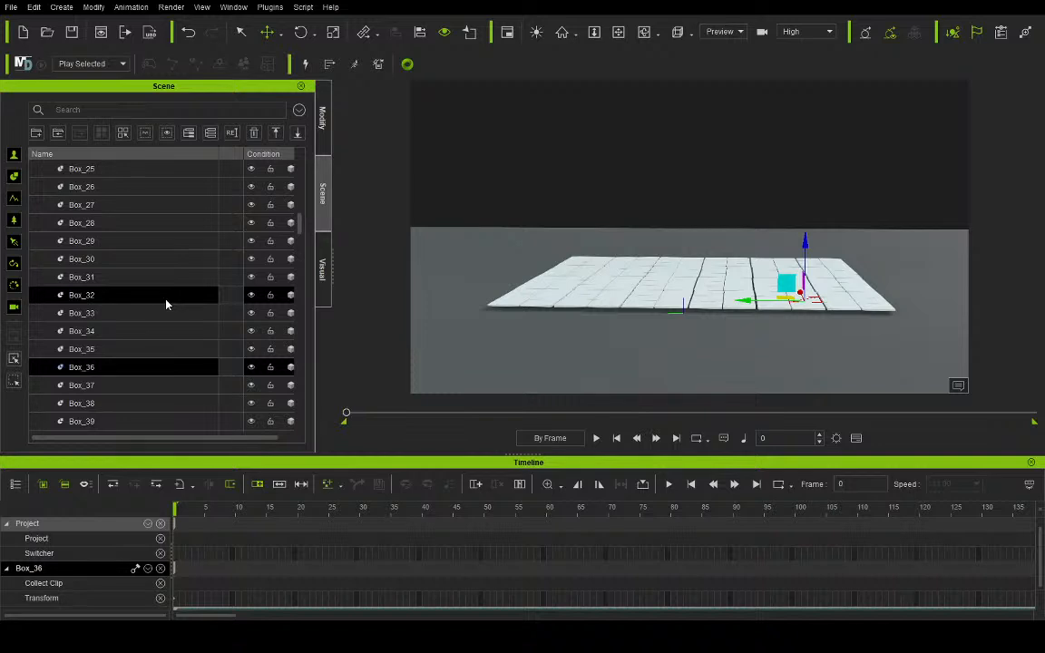
pyautogui.click(597, 439)
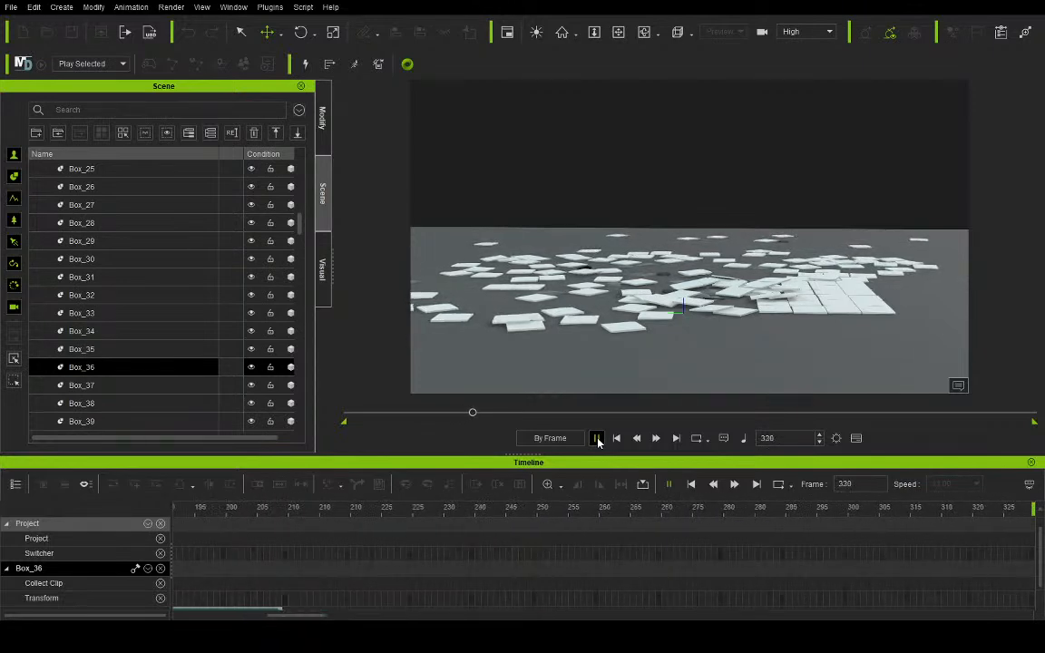
pyautogui.click(614, 438)
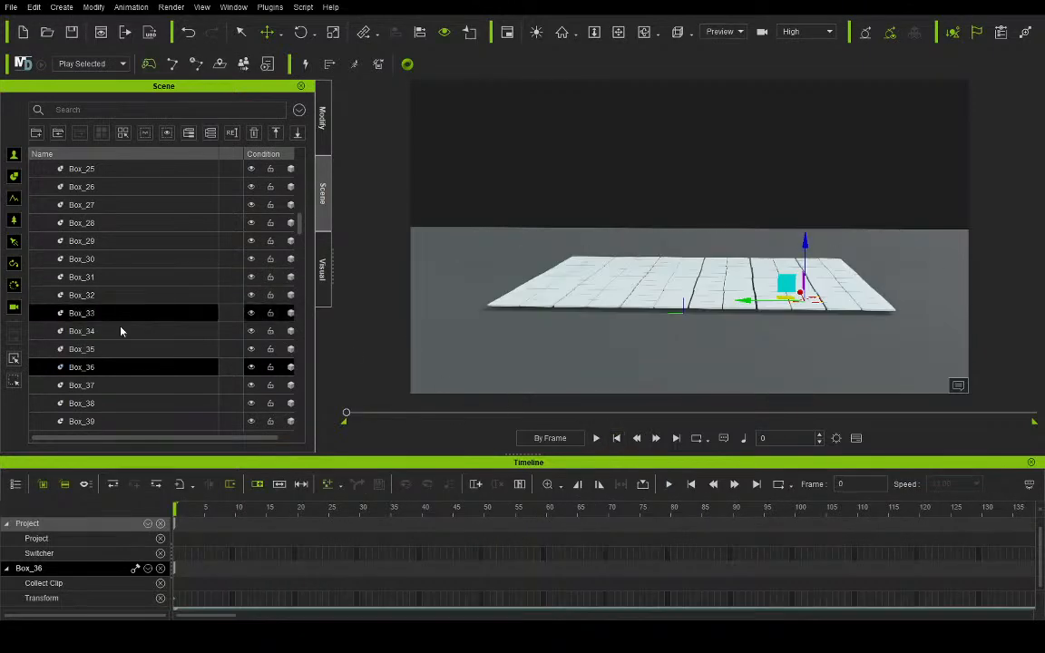
# Step: Set the PhysX friction of Box_37 and Box_38 to 9999, one object at a time
pyautogui.click(319, 131)
pyautogui.click(322, 194)
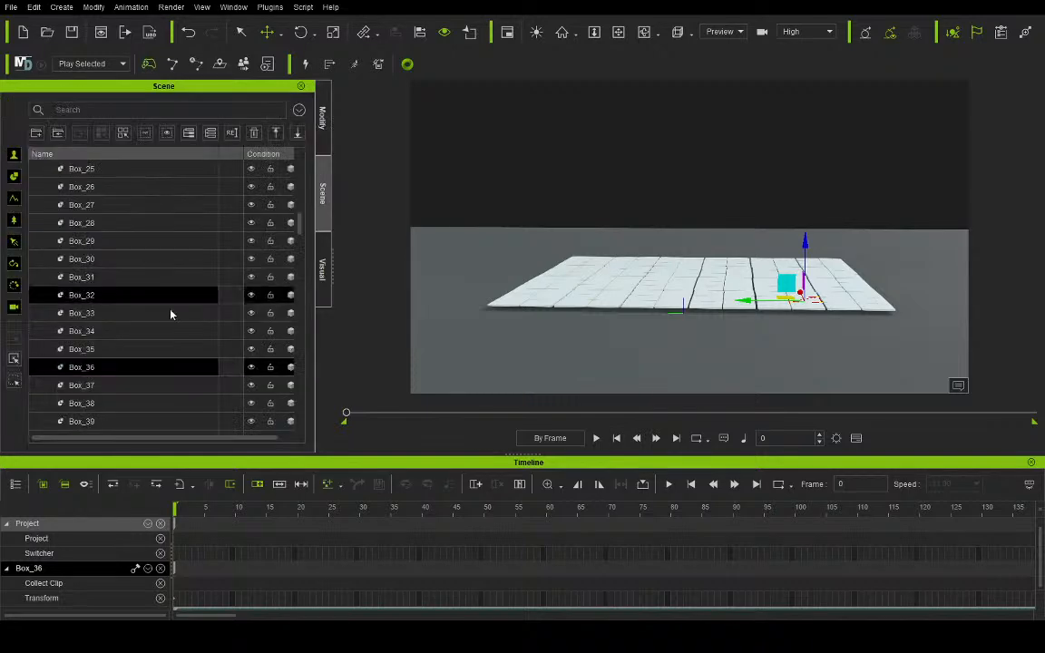
pyautogui.click(109, 385)
pyautogui.click(322, 120)
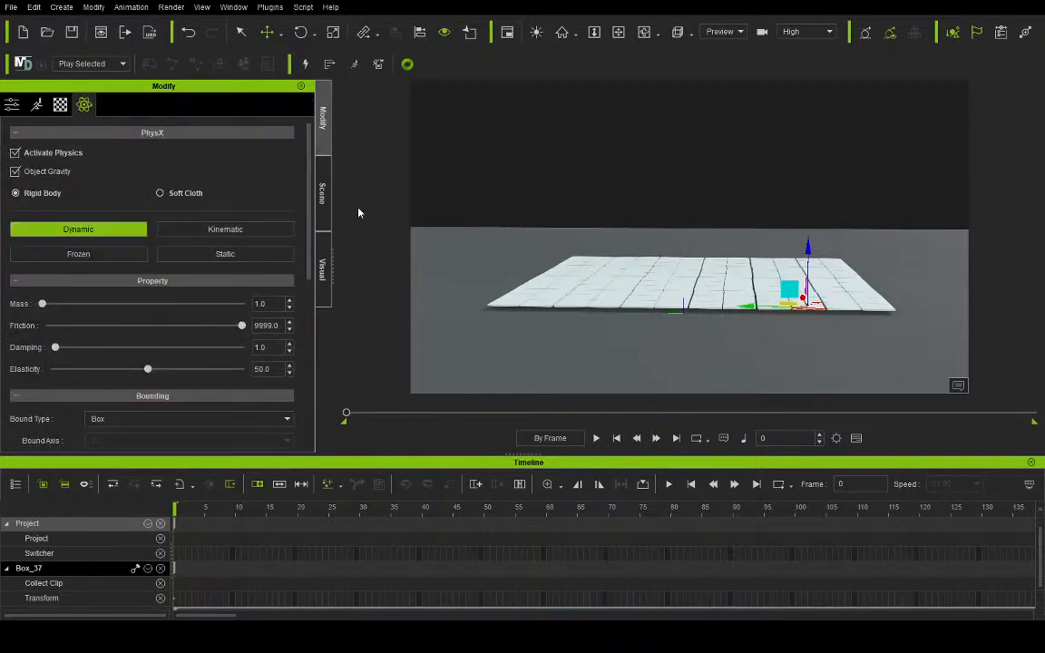
pyautogui.click(322, 190)
pyautogui.click(119, 402)
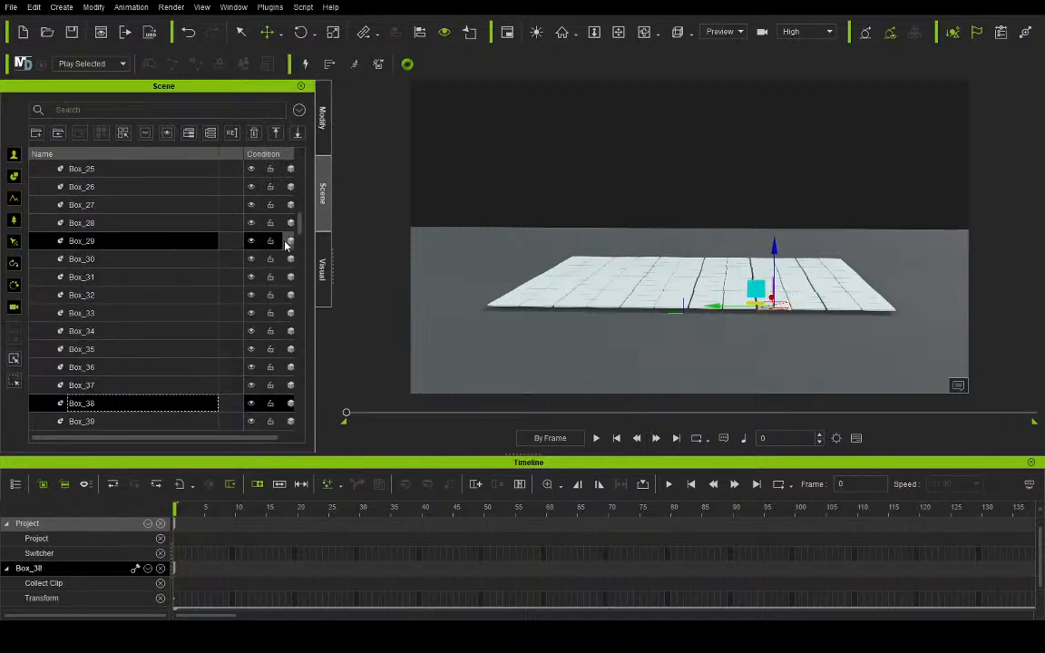
pyautogui.moveTo(298, 223); pyautogui.dragTo(303, 245)
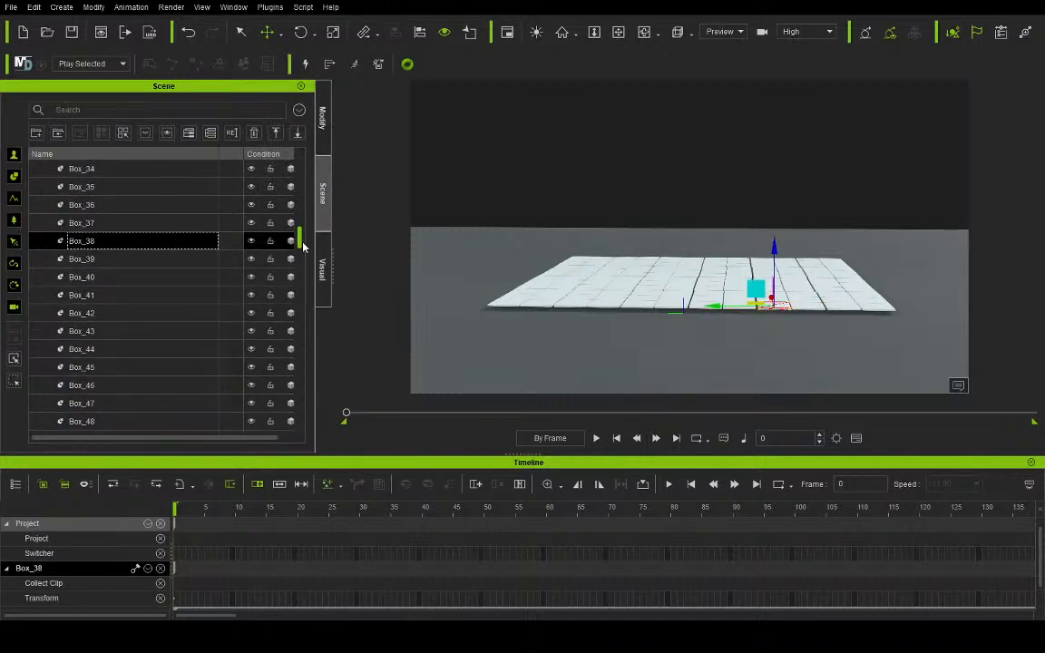
pyautogui.click(322, 118)
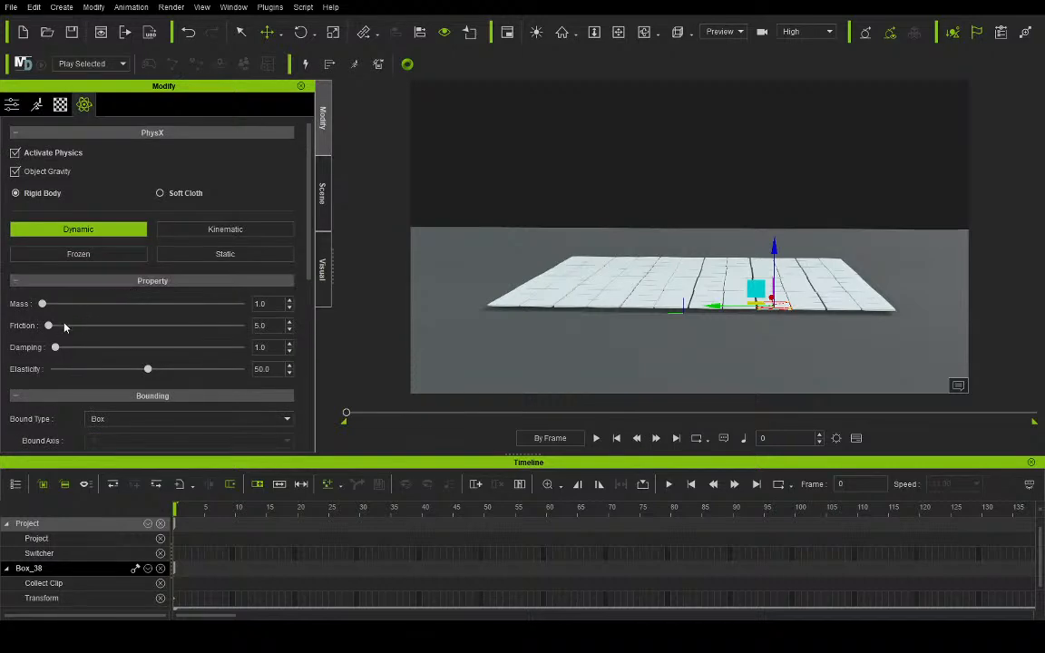
# Step: Raise the PhysX friction of Box_39 and Box_40 to 9999, one object at a time
pyautogui.click(323, 196)
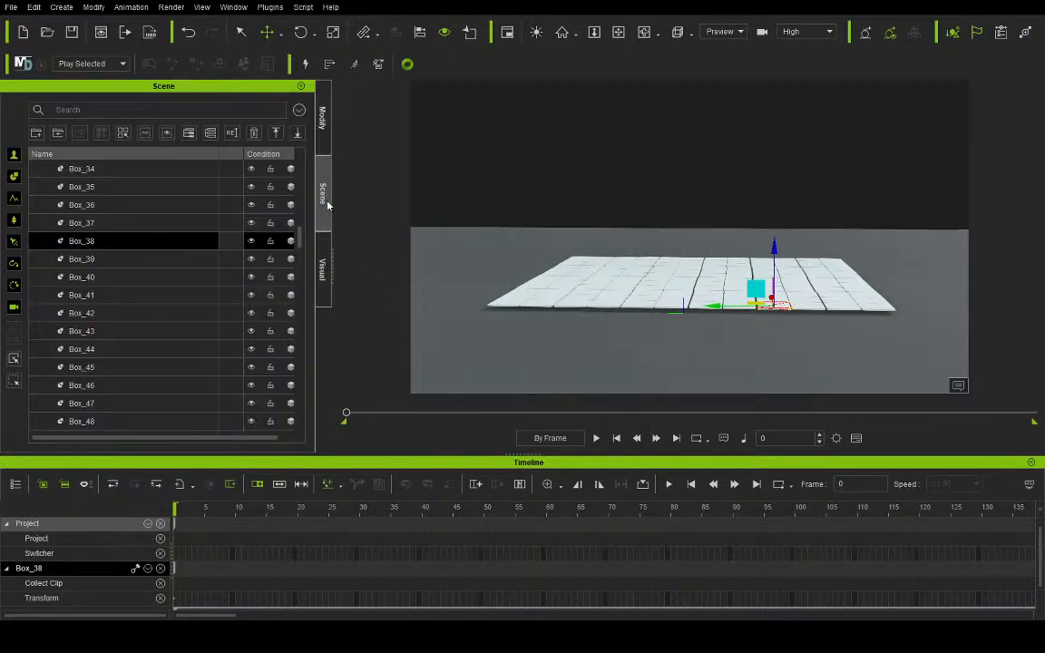
pyautogui.click(91, 259)
pyautogui.click(322, 118)
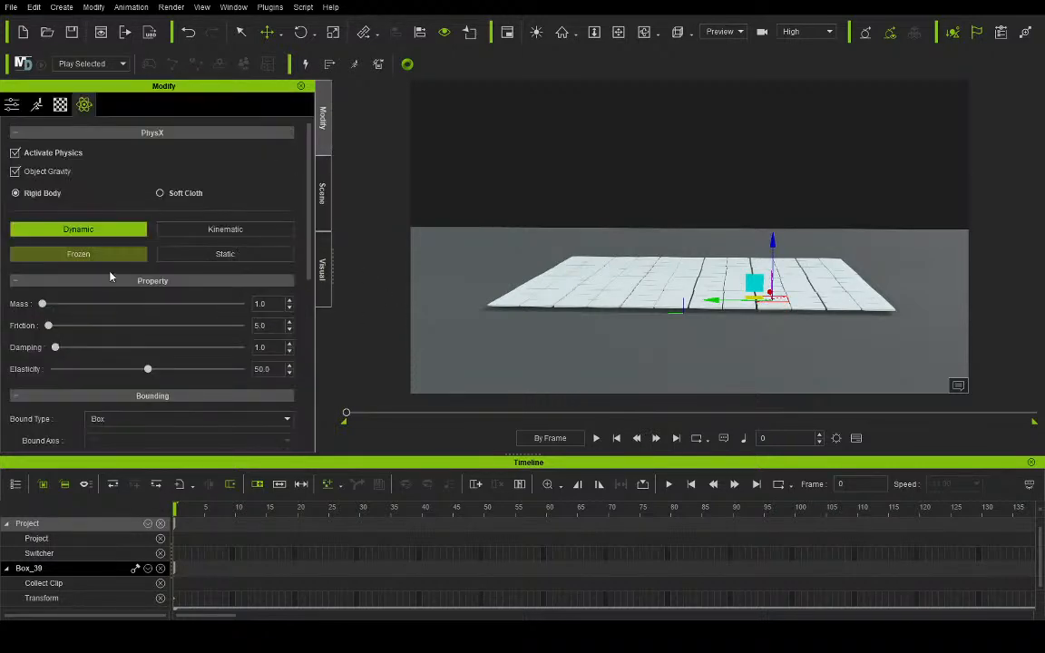
pyautogui.moveTo(49, 325); pyautogui.dragTo(242, 324)
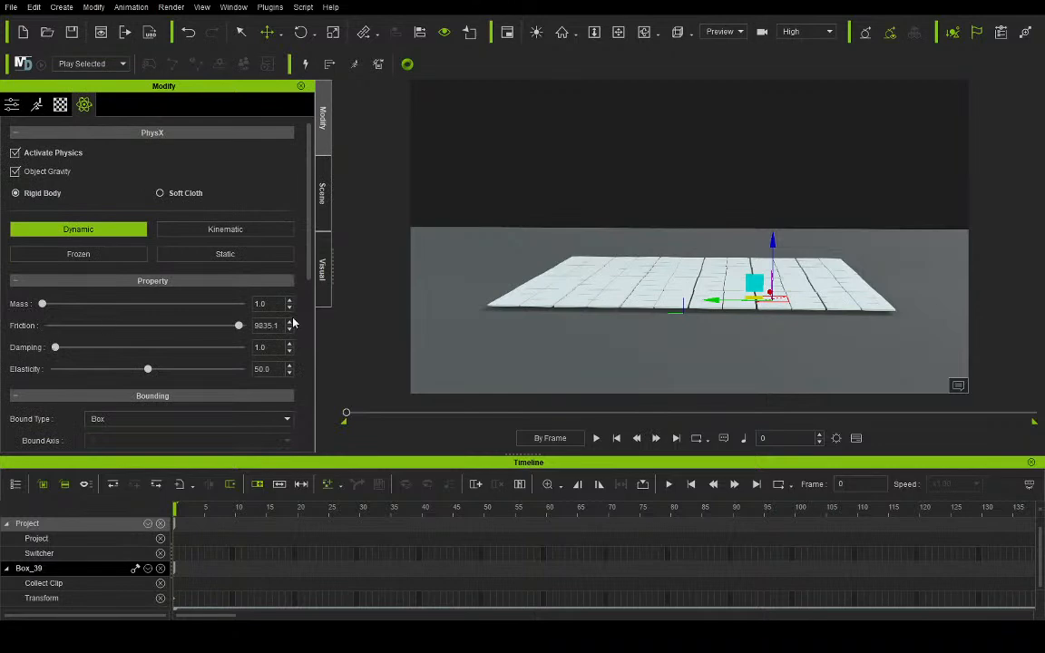
pyautogui.click(327, 193)
pyautogui.click(151, 276)
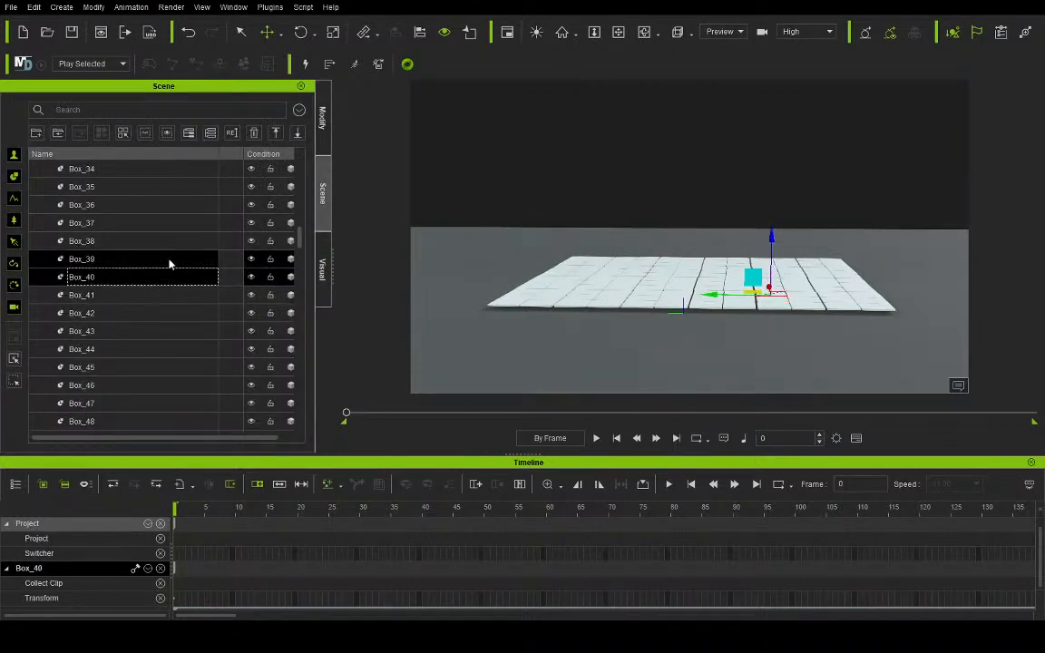
pyautogui.click(321, 143)
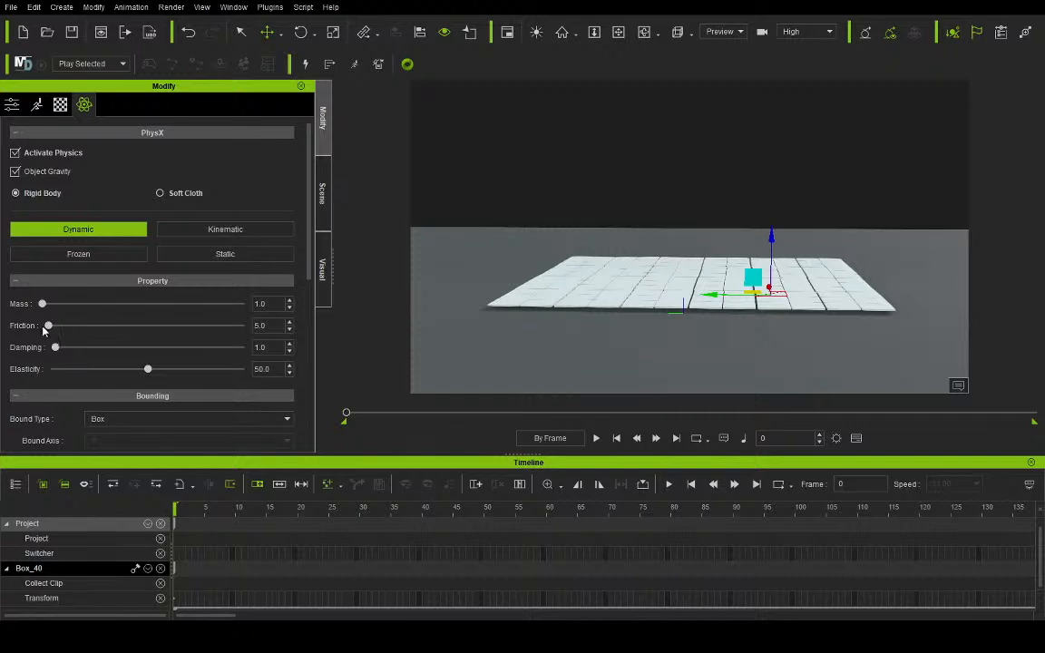
# Step: Set the PhysX friction of Box_41 and Box_42 to 9999, one object at a time
pyautogui.click(323, 195)
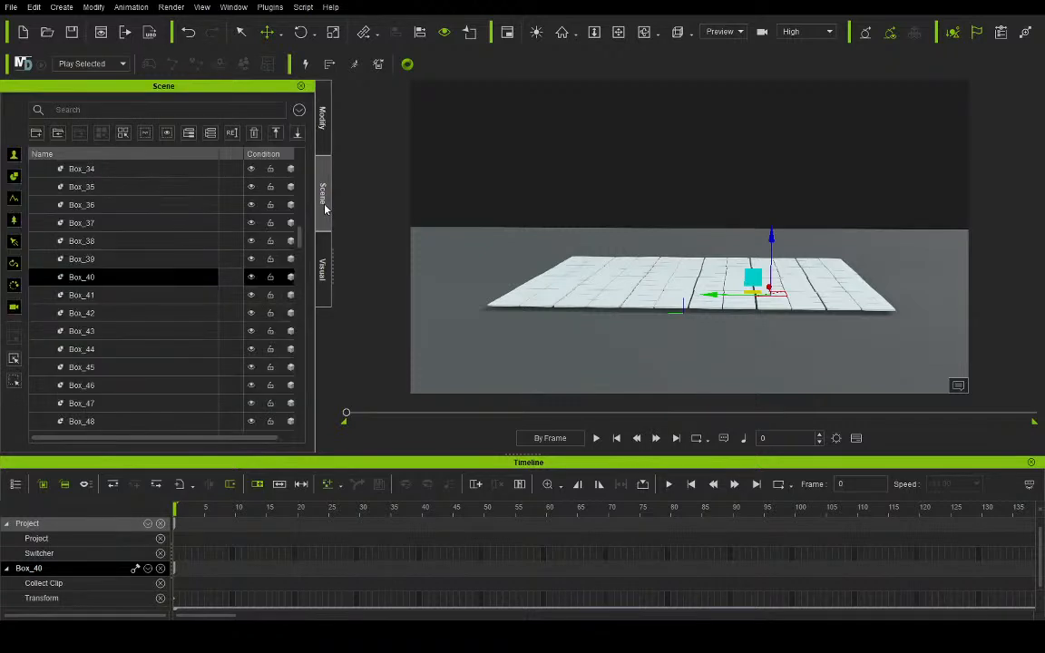
pyautogui.click(172, 295)
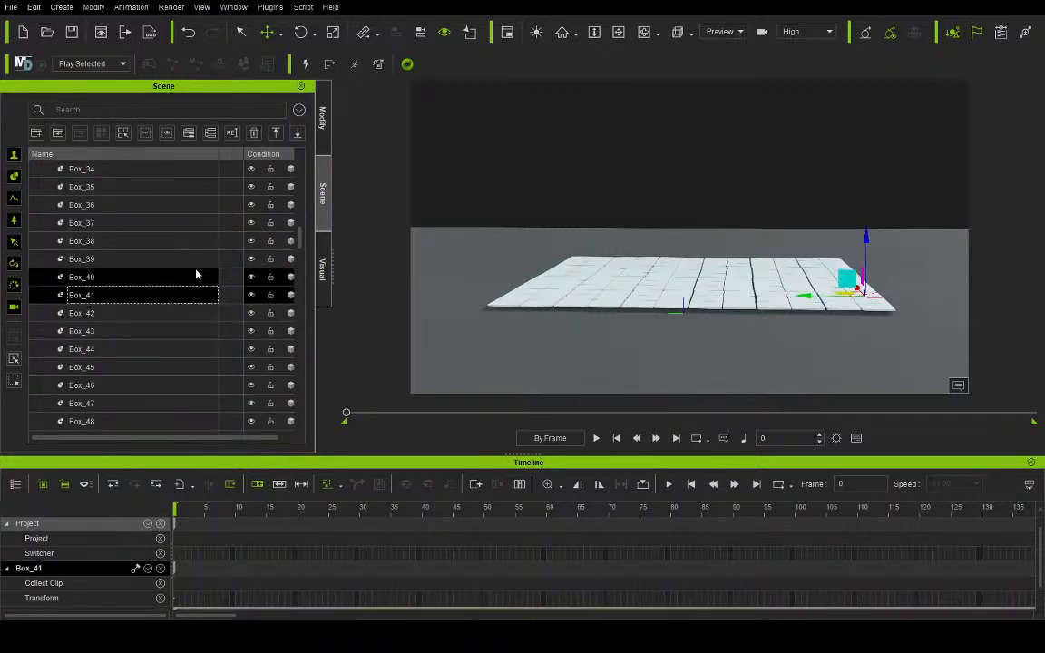
pyautogui.click(322, 118)
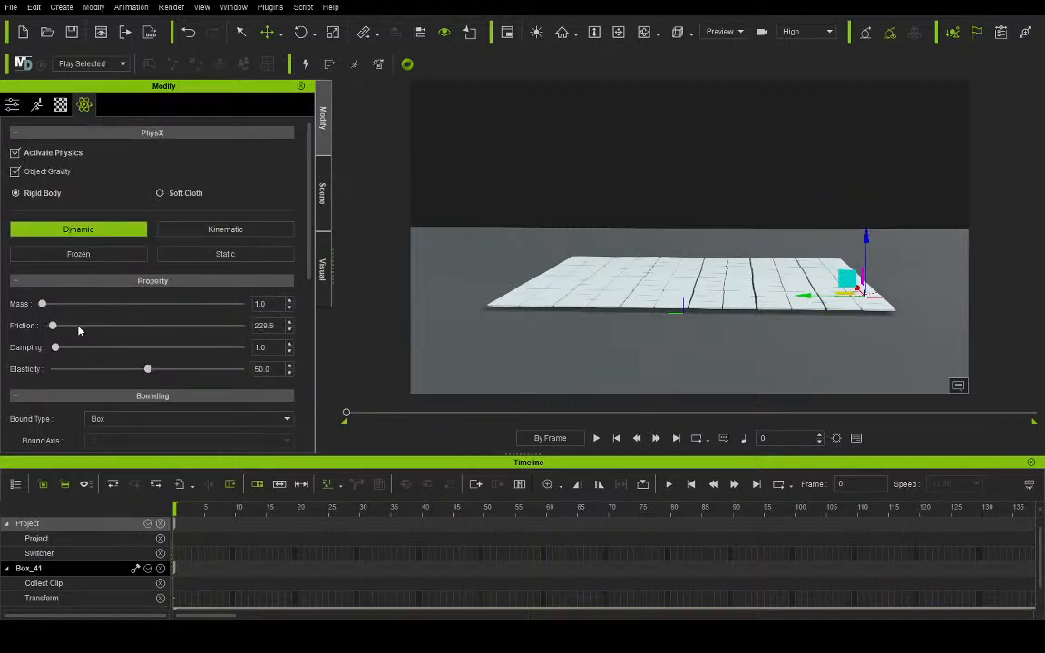
pyautogui.click(322, 194)
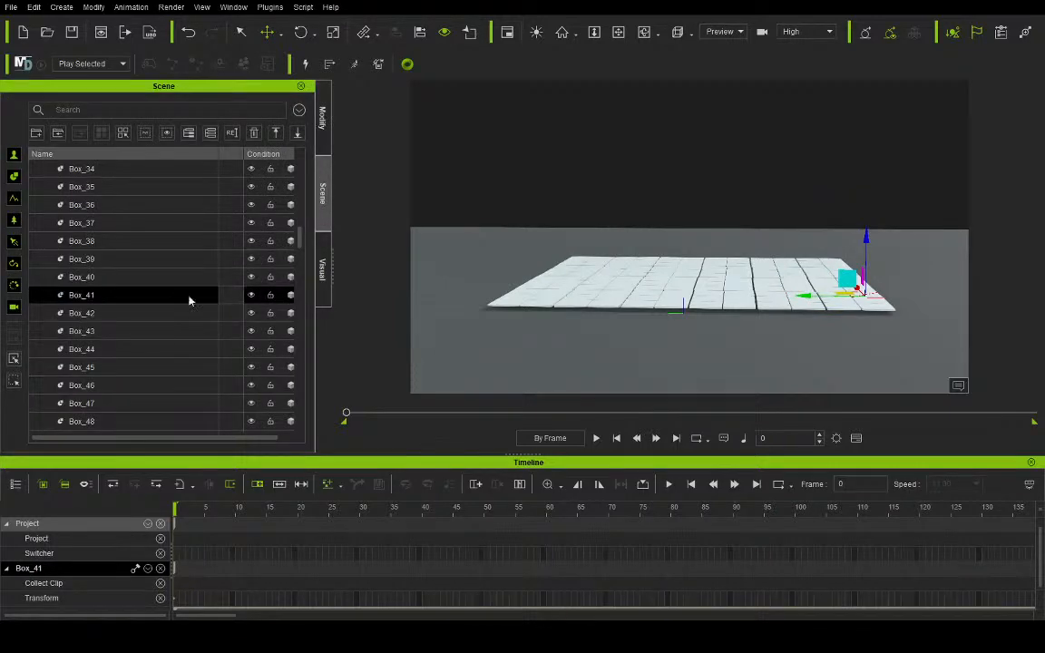
pyautogui.click(148, 318)
pyautogui.click(322, 118)
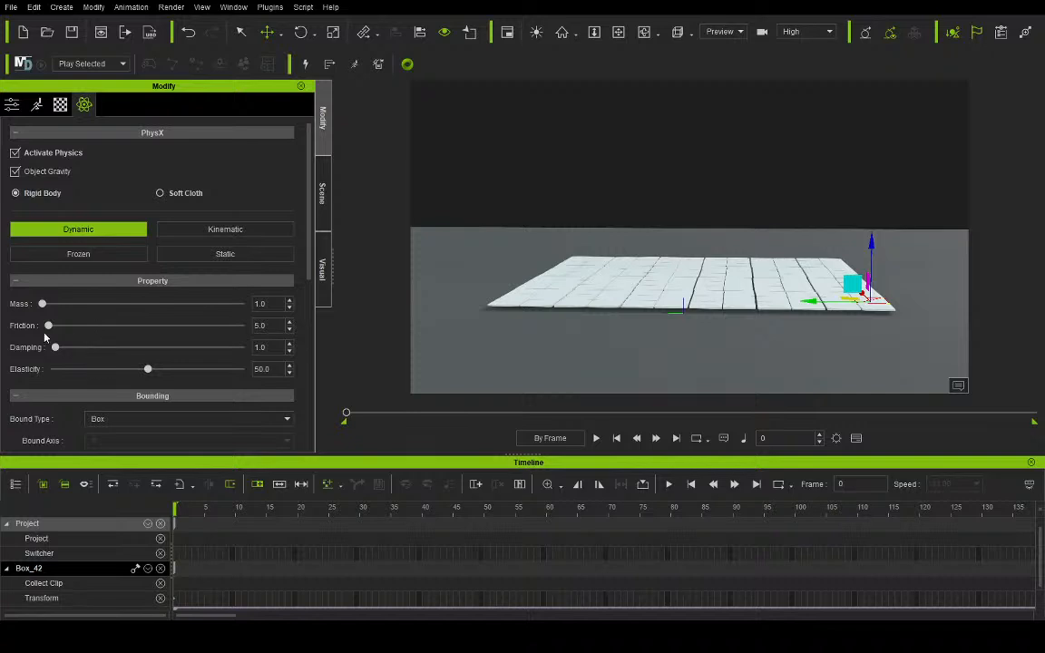
# Step: Raise the PhysX friction of Box_43 and Box_44 to 9999, one object at a time
pyautogui.click(323, 216)
pyautogui.scroll(-2, 302, 233)
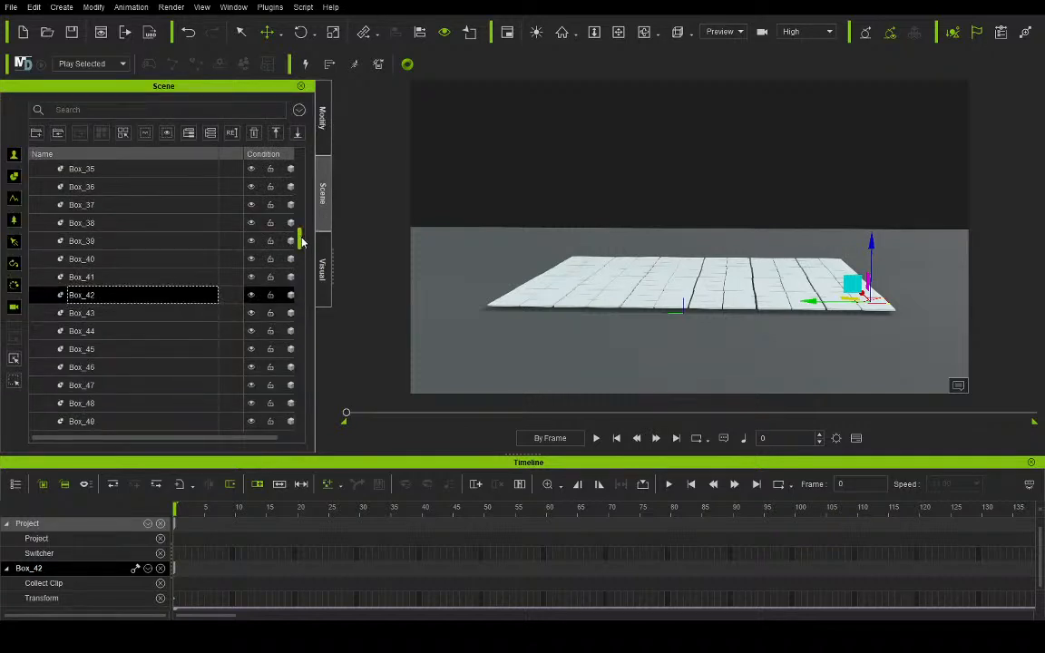
pyautogui.click(186, 227)
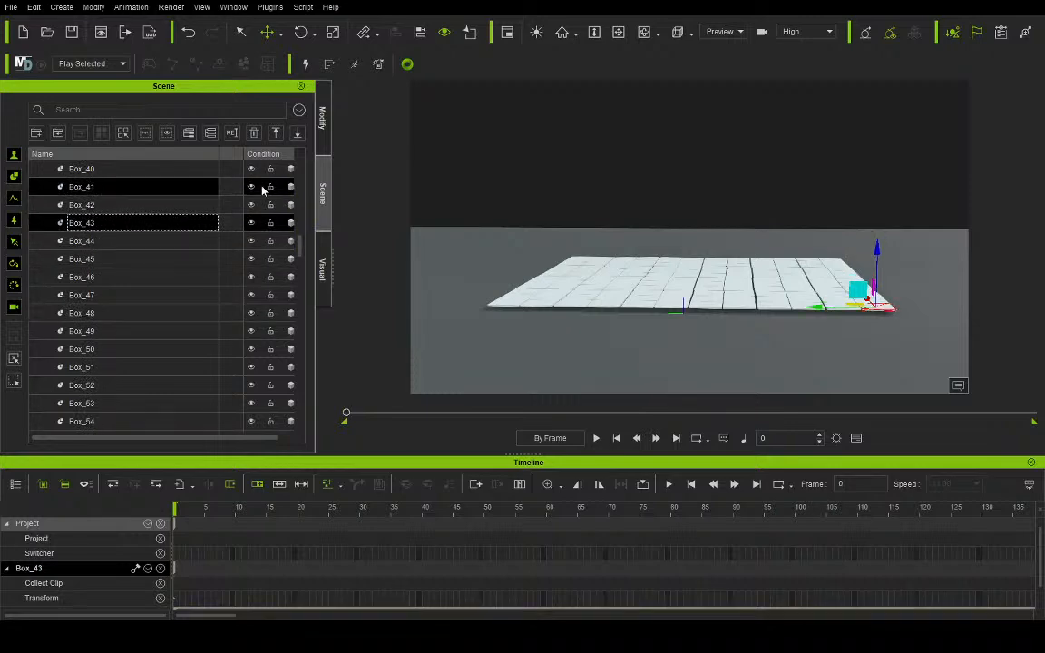
pyautogui.click(319, 150)
pyautogui.moveTo(49, 326); pyautogui.dragTo(99, 328)
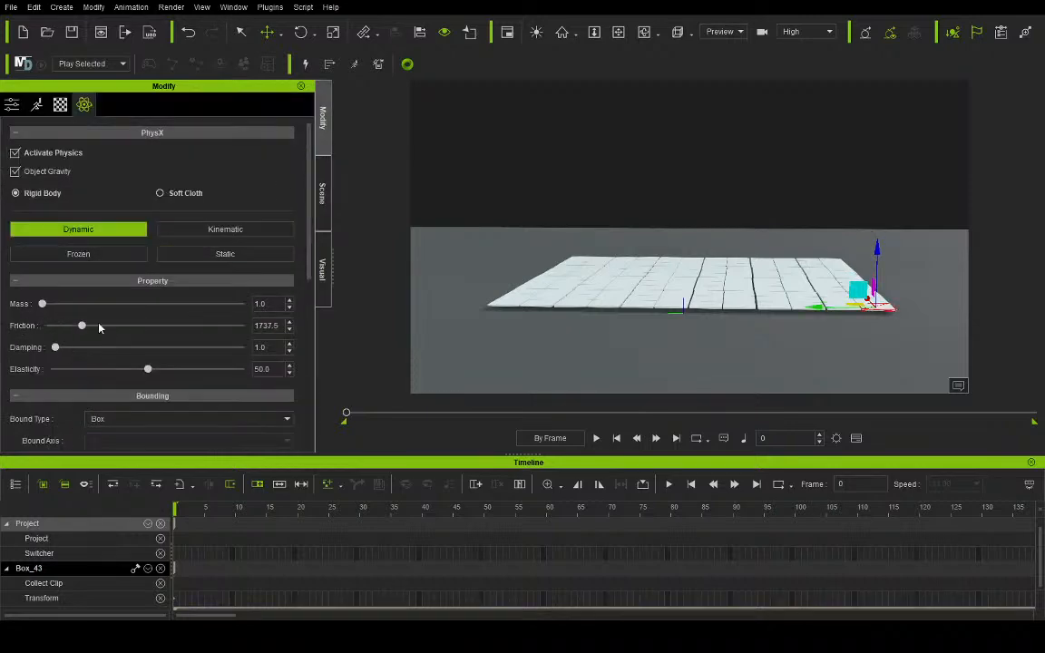
pyautogui.click(322, 192)
pyautogui.click(157, 241)
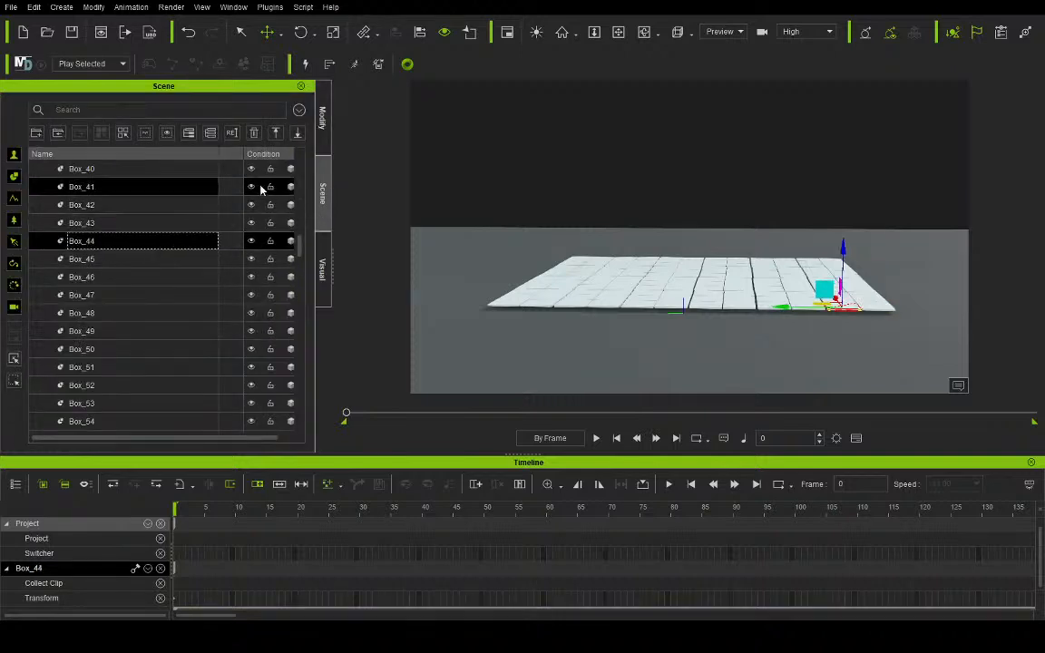
pyautogui.click(322, 123)
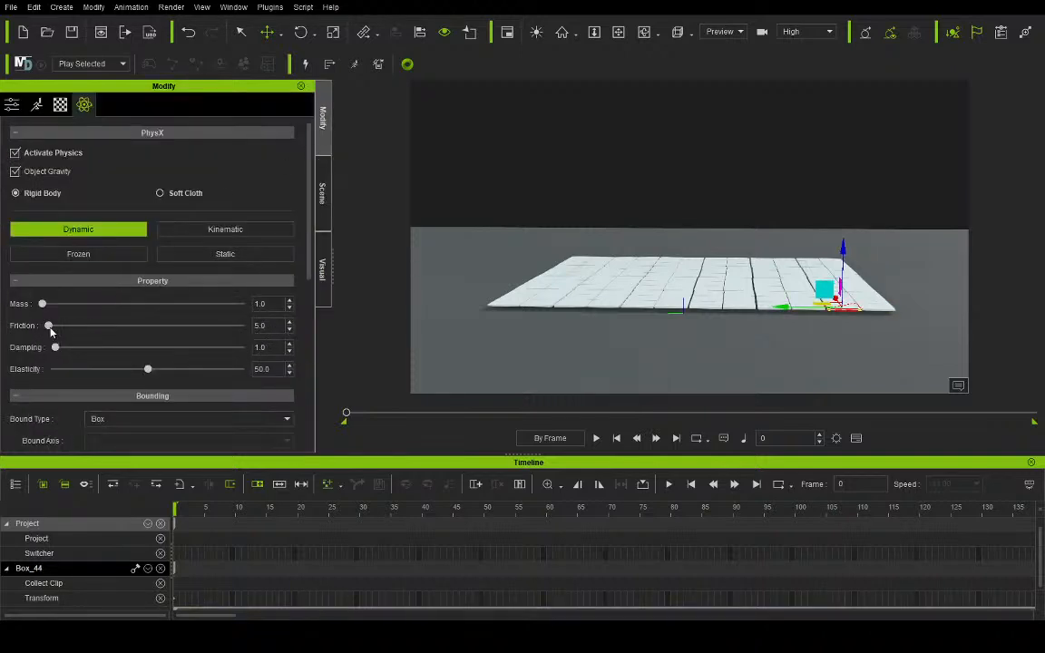
# Step: Set the PhysX friction of Box_45 and Box_46 to 9999, selecting each box individually
pyautogui.click(321, 221)
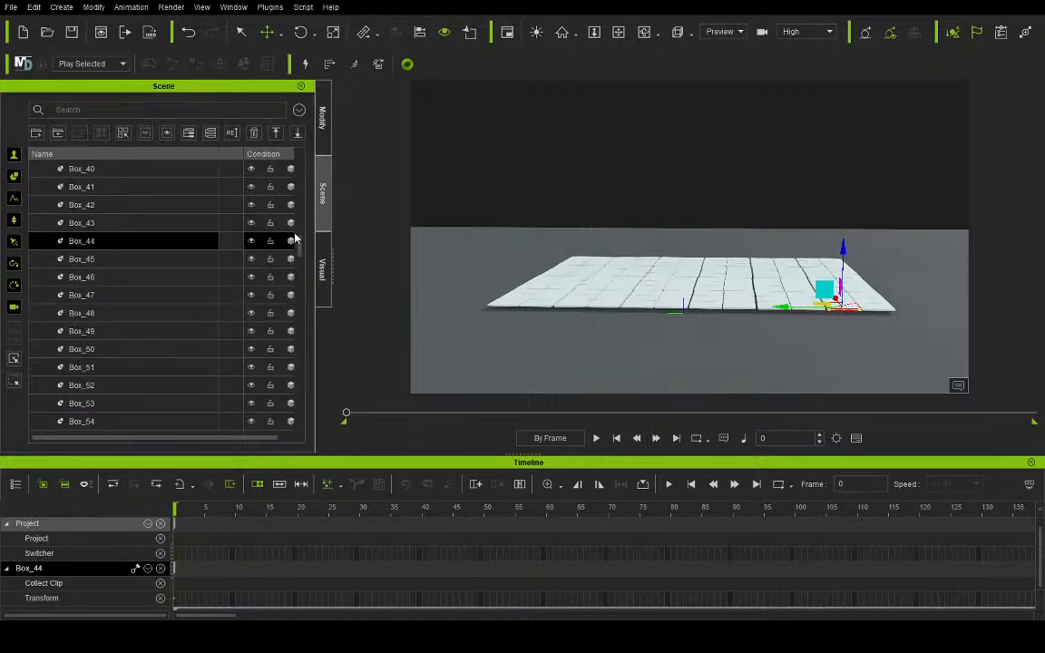
pyautogui.keyDown('ctrl'); pyautogui.click(148, 330); pyautogui.keyUp('ctrl')
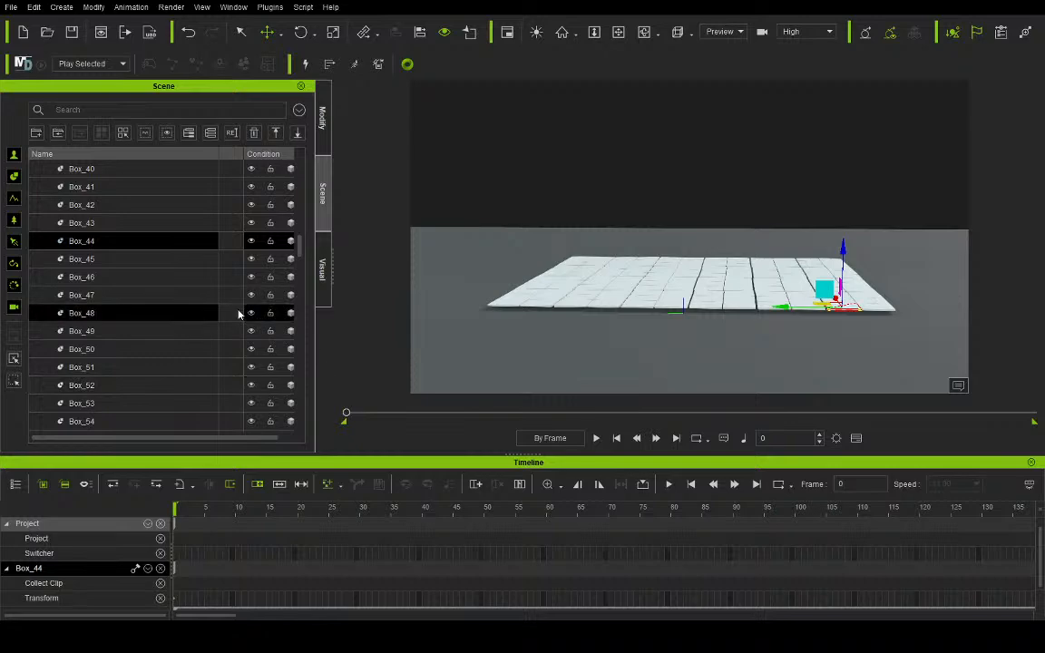
pyautogui.click(164, 265)
pyautogui.click(326, 136)
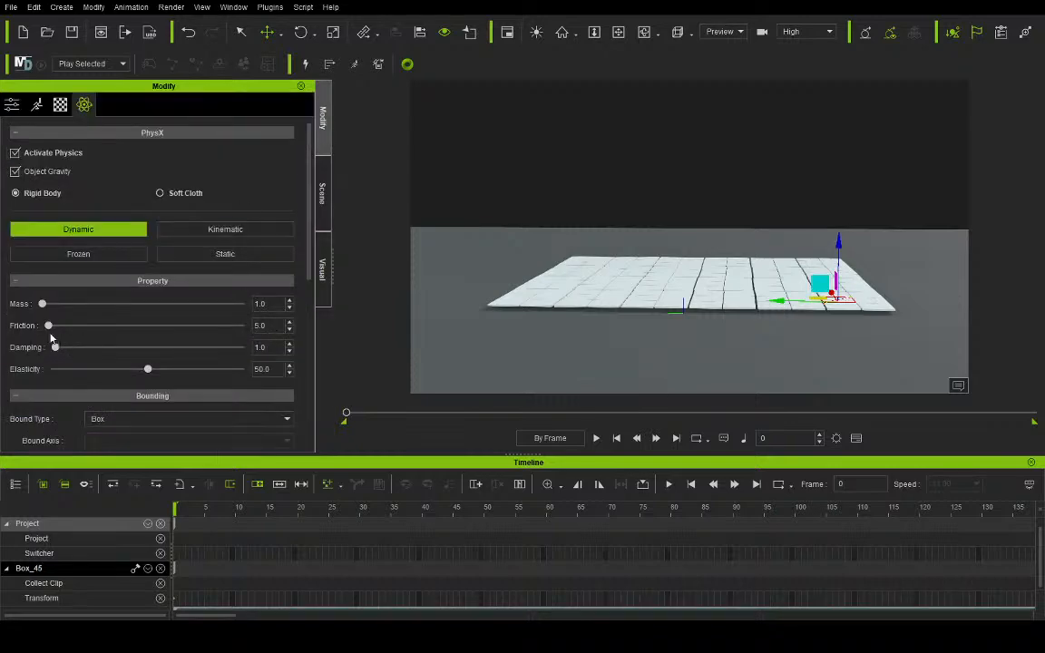
pyautogui.click(322, 195)
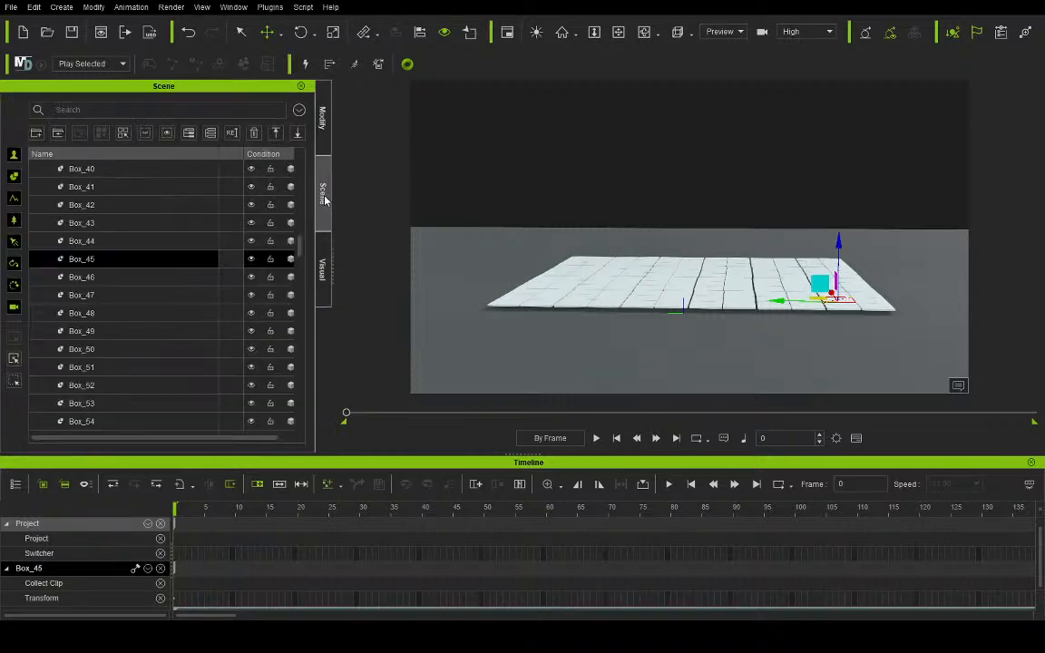
pyautogui.click(128, 277)
pyautogui.click(319, 150)
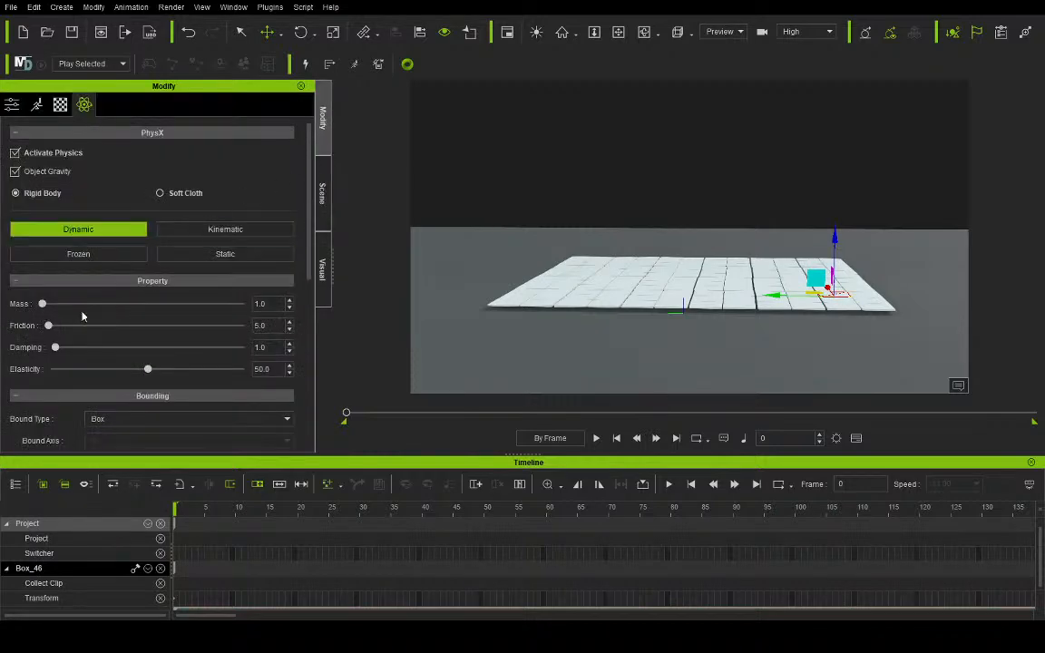
# Step: Raise the PhysX friction of Box_47 and Box_48 to 9999, one object at a time
pyautogui.click(325, 208)
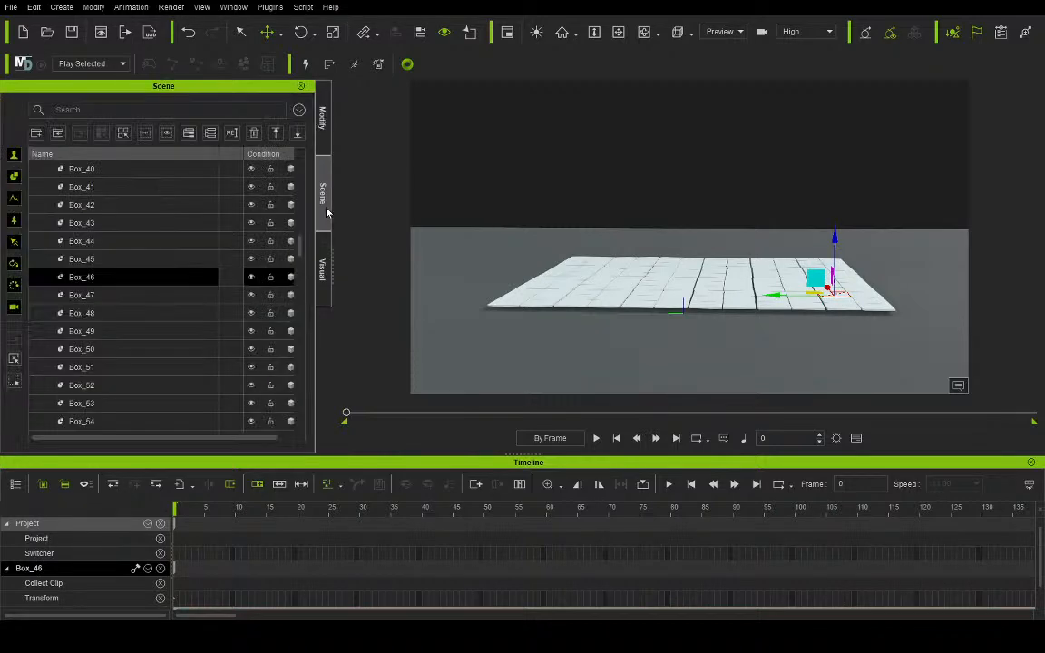
pyautogui.click(180, 296)
pyautogui.click(324, 136)
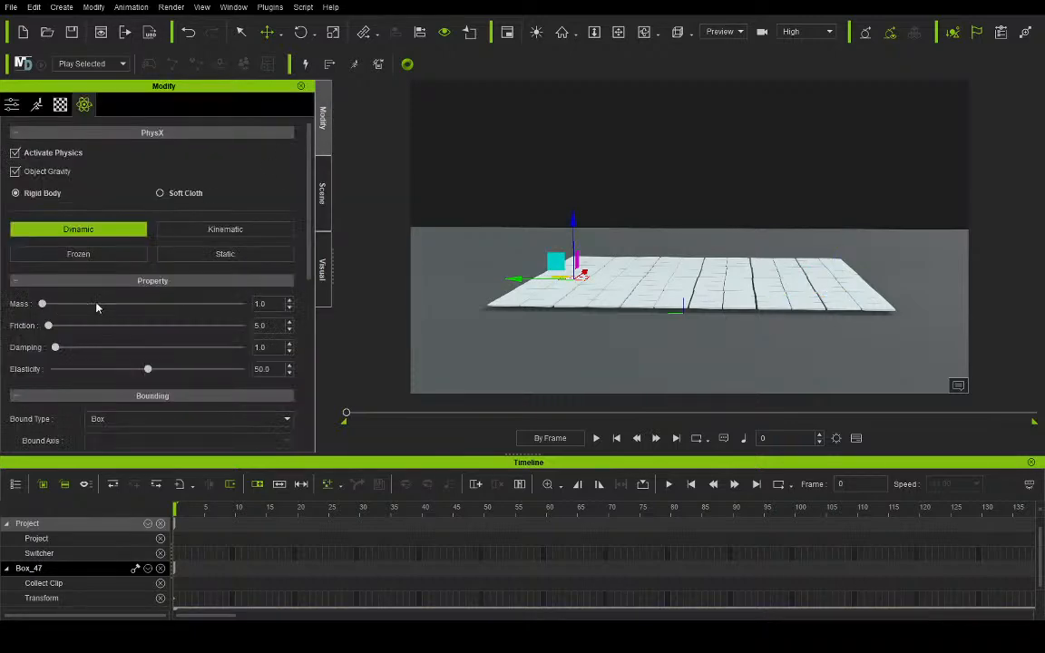
pyautogui.moveTo(49, 326); pyautogui.dragTo(211, 326)
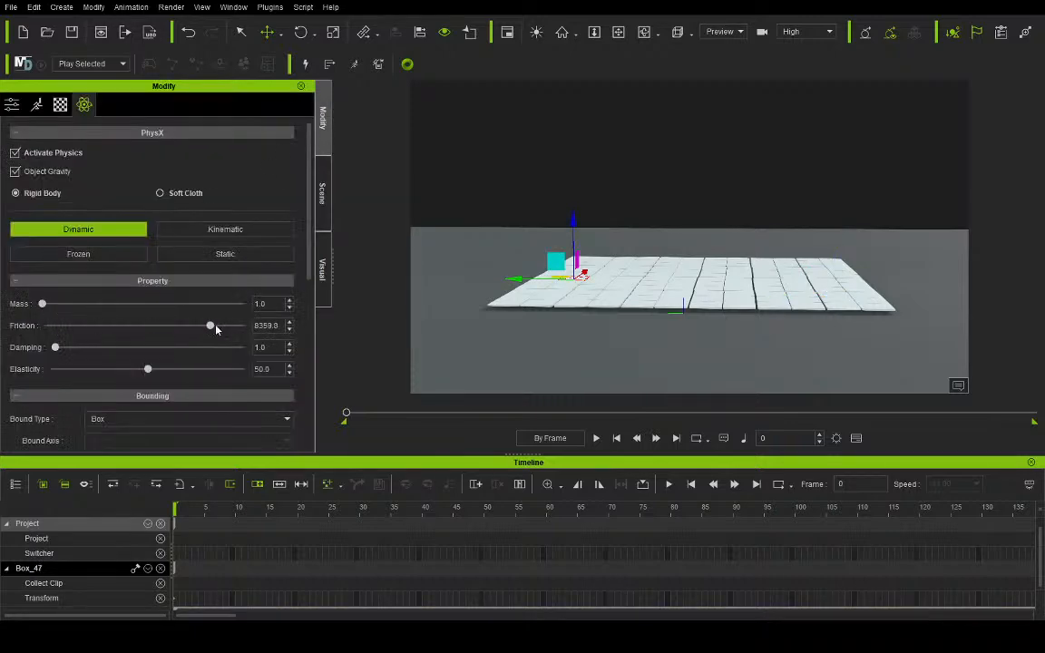
pyautogui.click(323, 194)
pyautogui.click(120, 312)
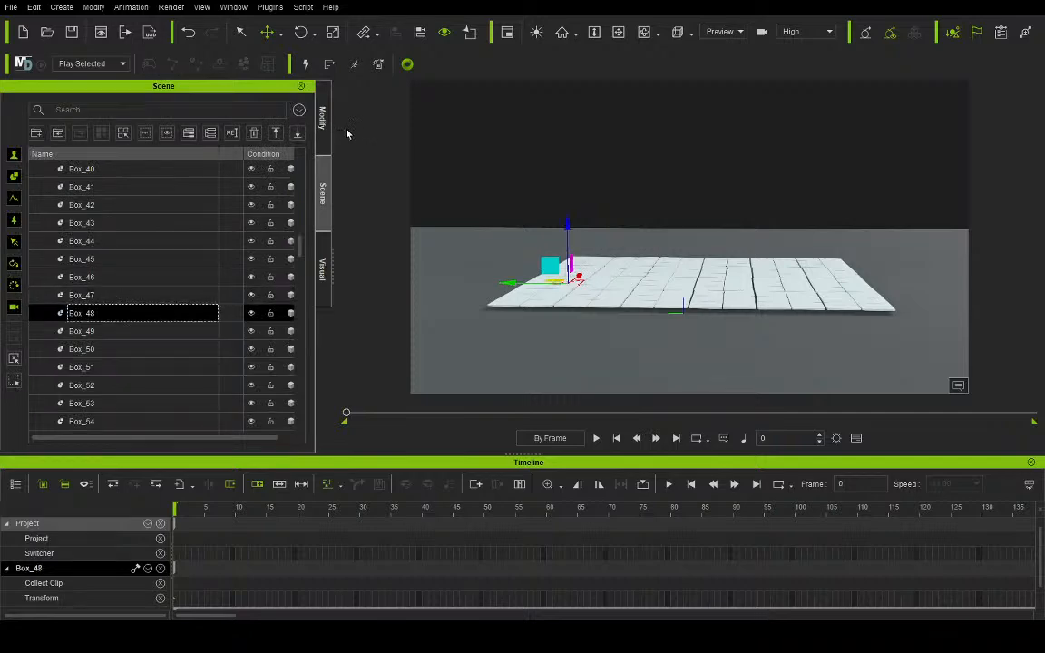
pyautogui.click(323, 122)
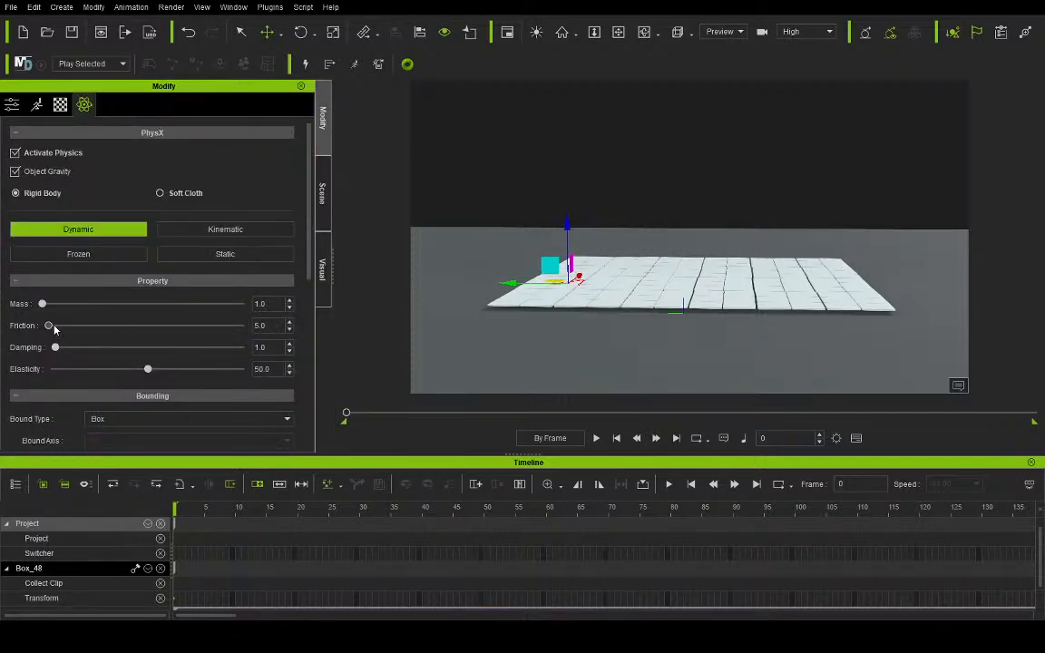
# Step: Set the PhysX friction of Box_49 and Box_50 to 9999, one object at a time
pyautogui.click(320, 222)
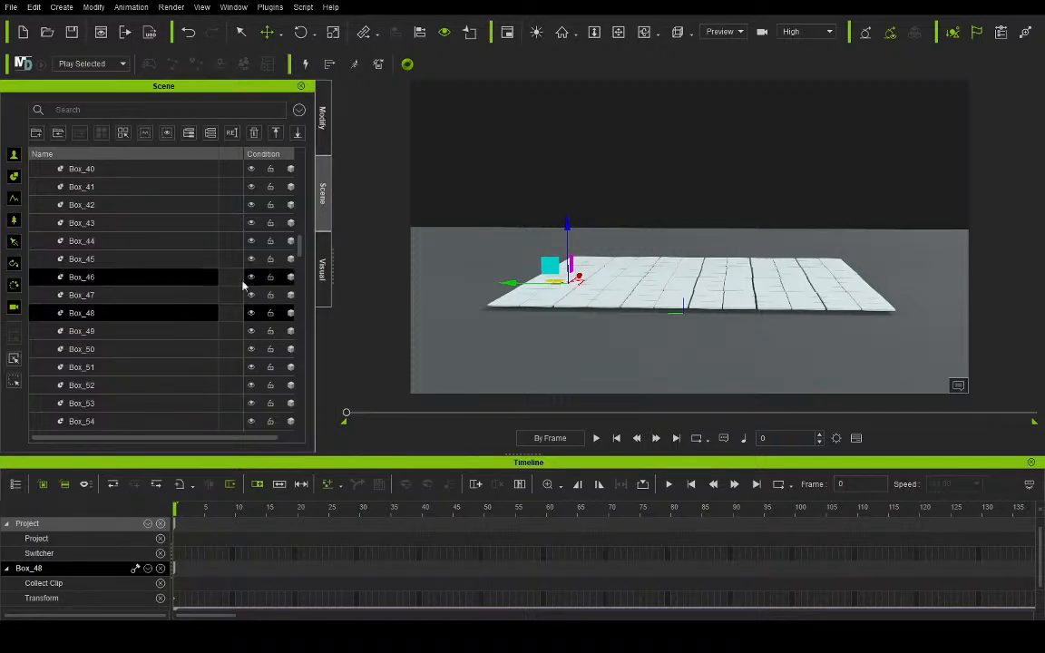
pyautogui.click(187, 330)
pyautogui.click(323, 123)
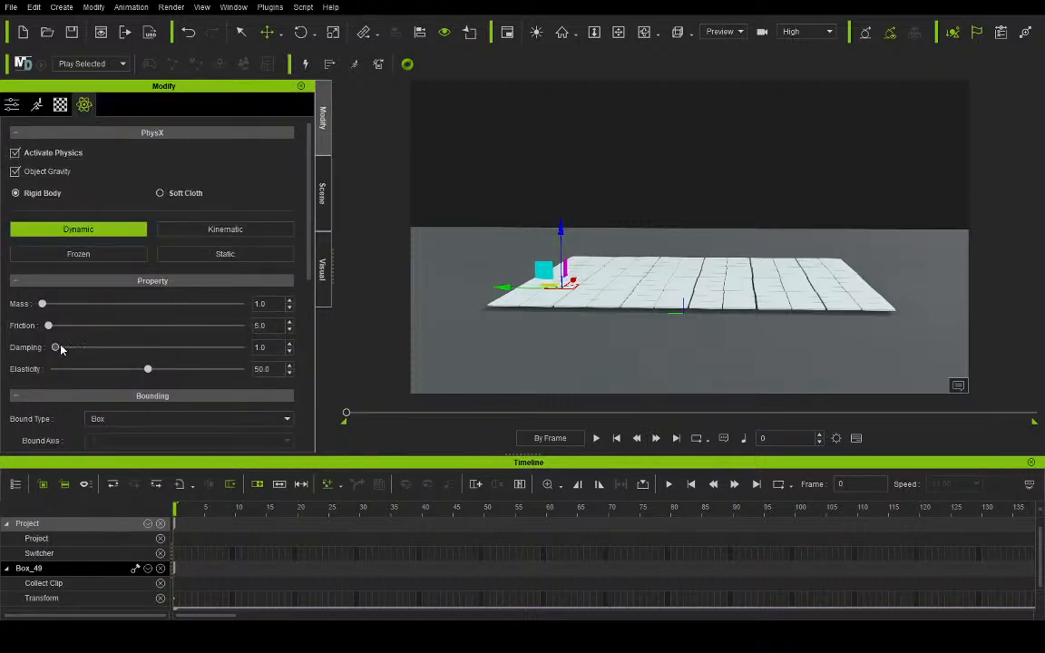
pyautogui.click(322, 202)
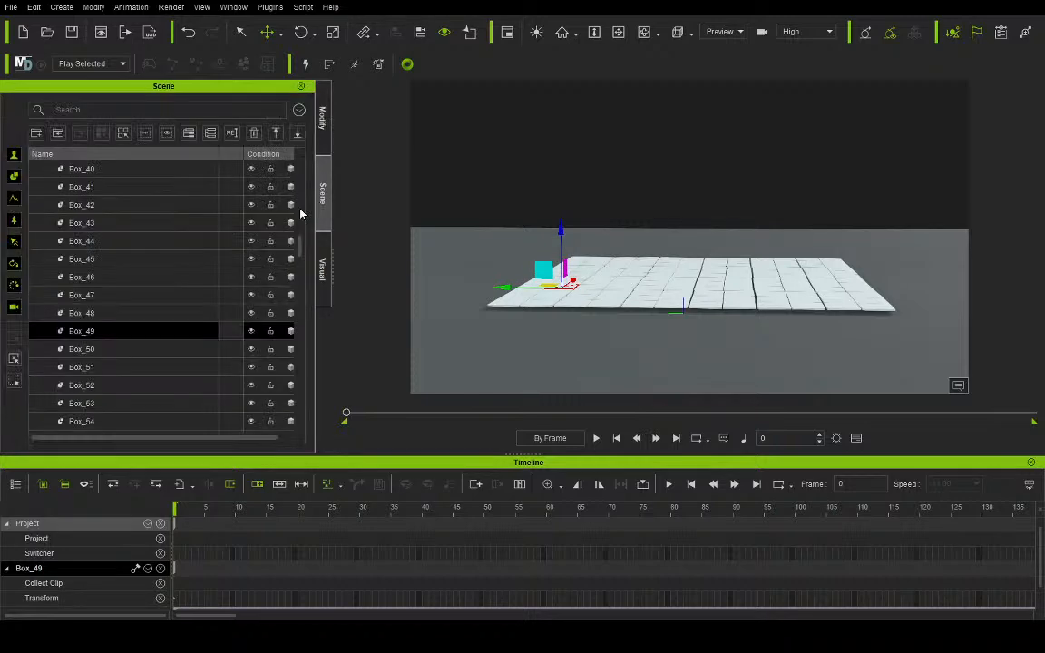
pyautogui.click(111, 348)
pyautogui.click(322, 123)
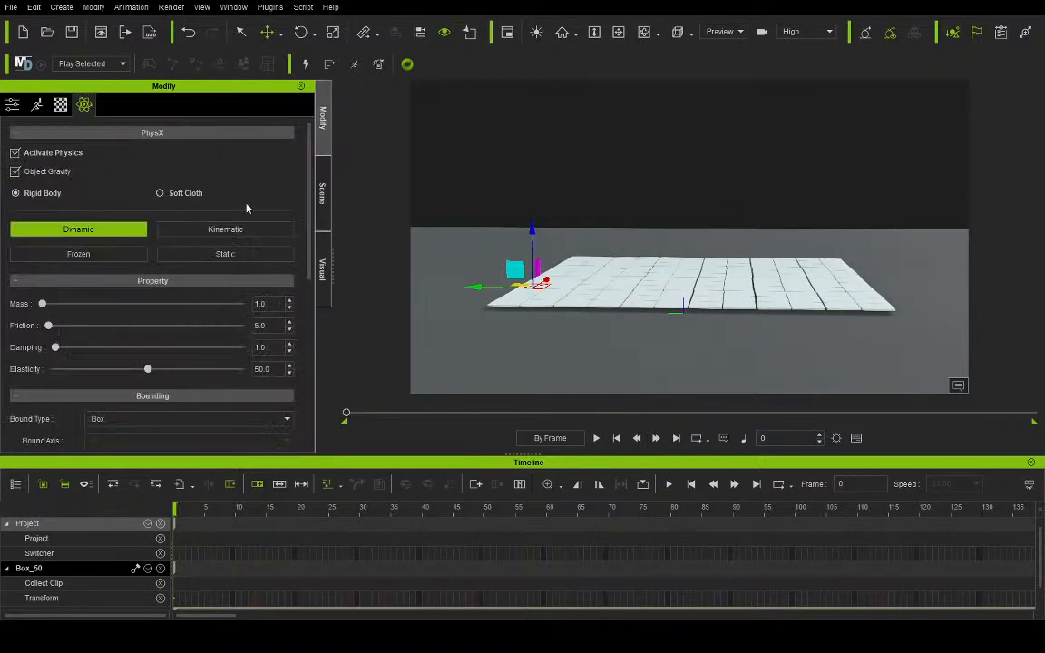
# Step: Select Box_51 in the scene and raise its PhysX friction to 9999
pyautogui.click(322, 193)
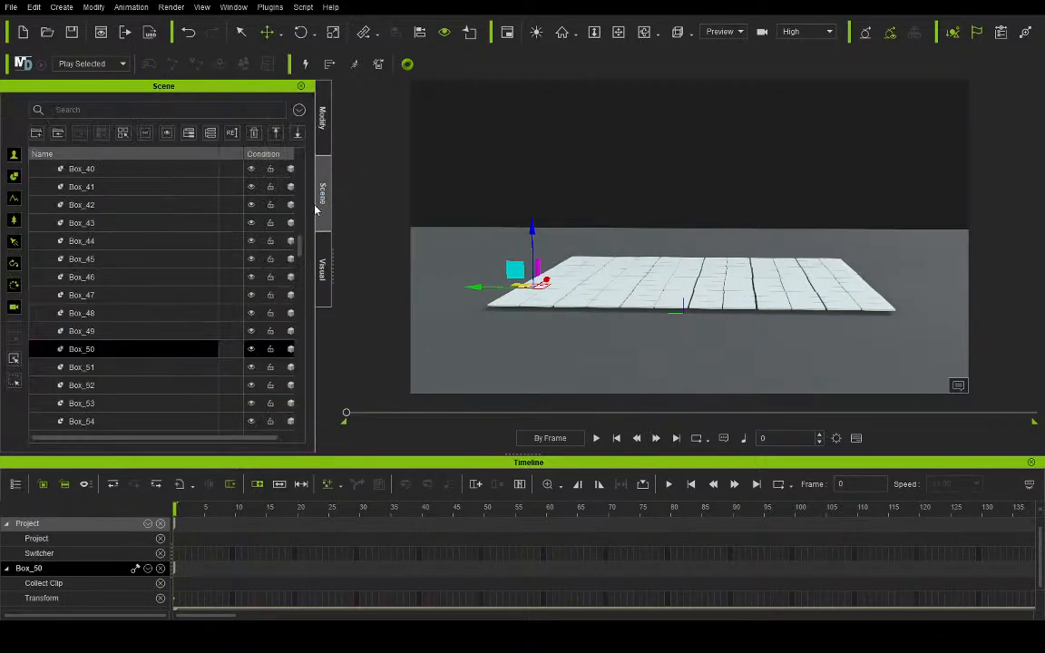
pyautogui.scroll(-3, 298, 254)
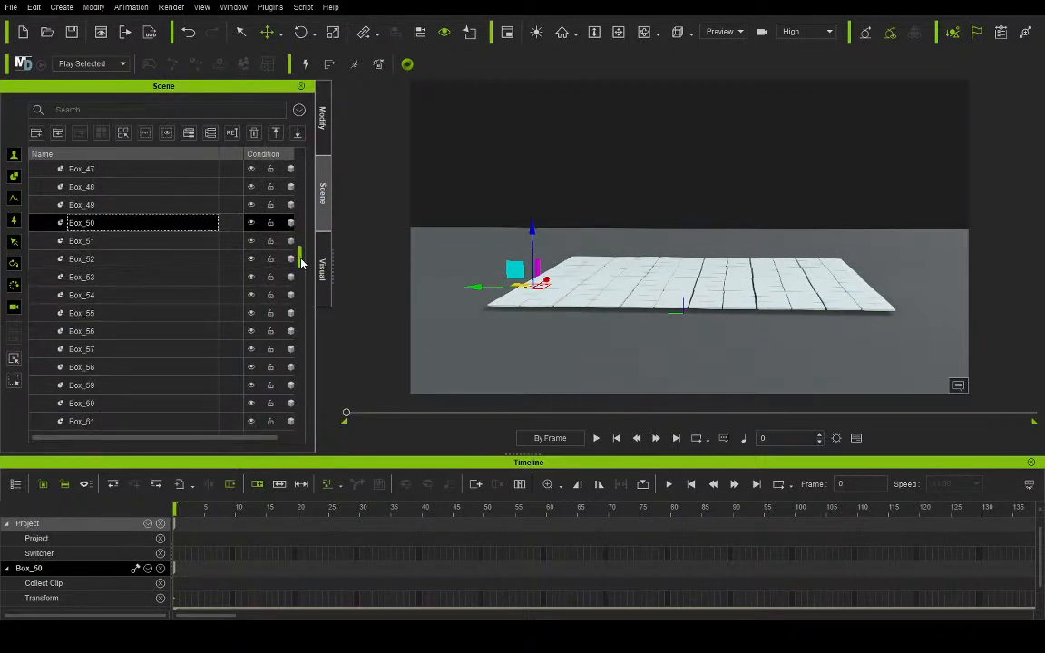
pyautogui.click(177, 205)
pyautogui.click(323, 118)
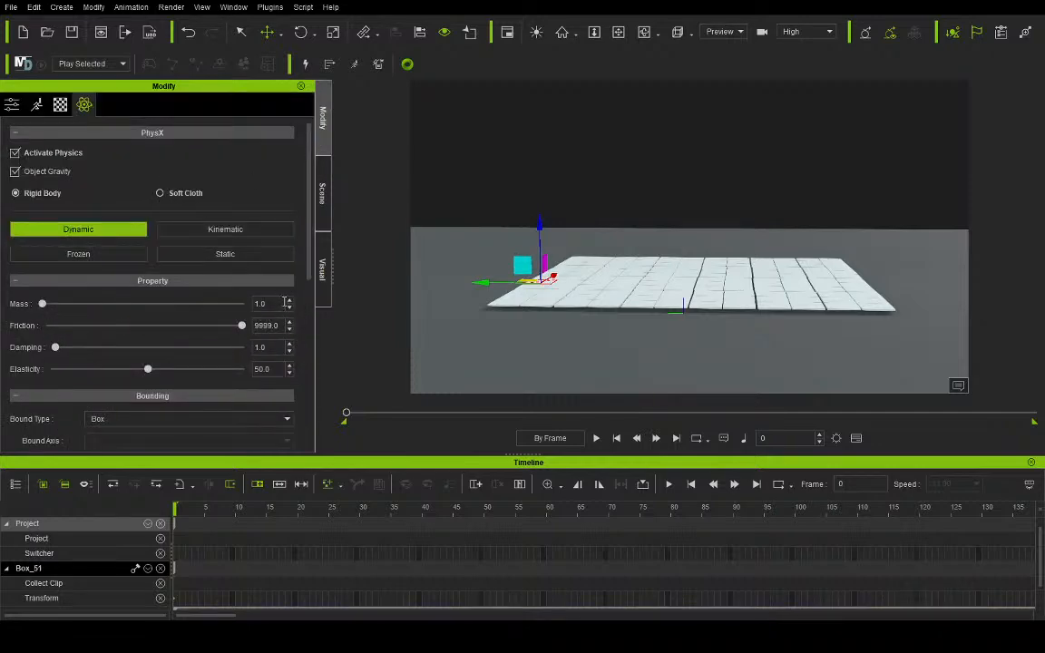
# Step: Select the remaining box tiles from Box_52 onward together and set their PhysX friction to 9999
pyautogui.click(322, 218)
pyautogui.keyDown('ctrl'); pyautogui.click(240, 243); pyautogui.keyUp('ctrl')
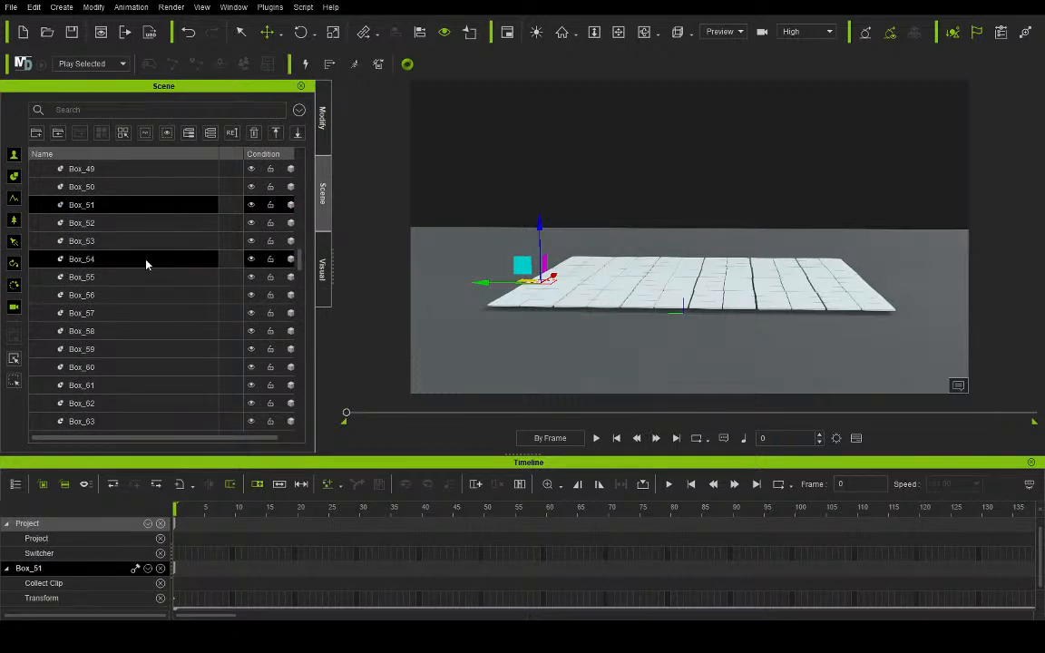
pyautogui.click(145, 223)
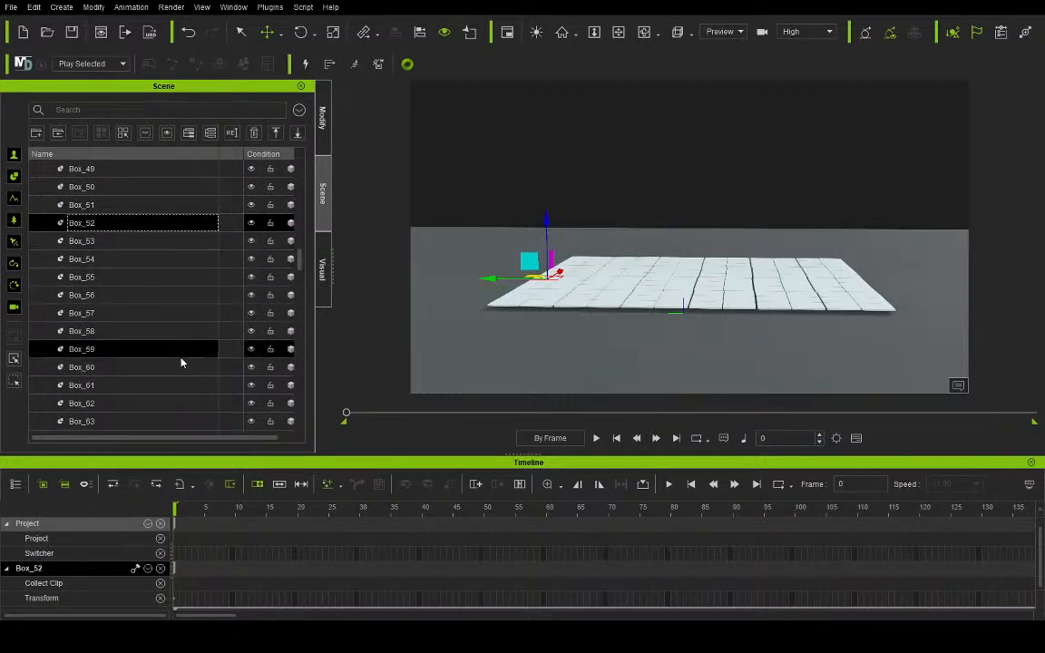
pyautogui.scroll(-15, 162, 322)
pyautogui.scroll(-15, 178, 369)
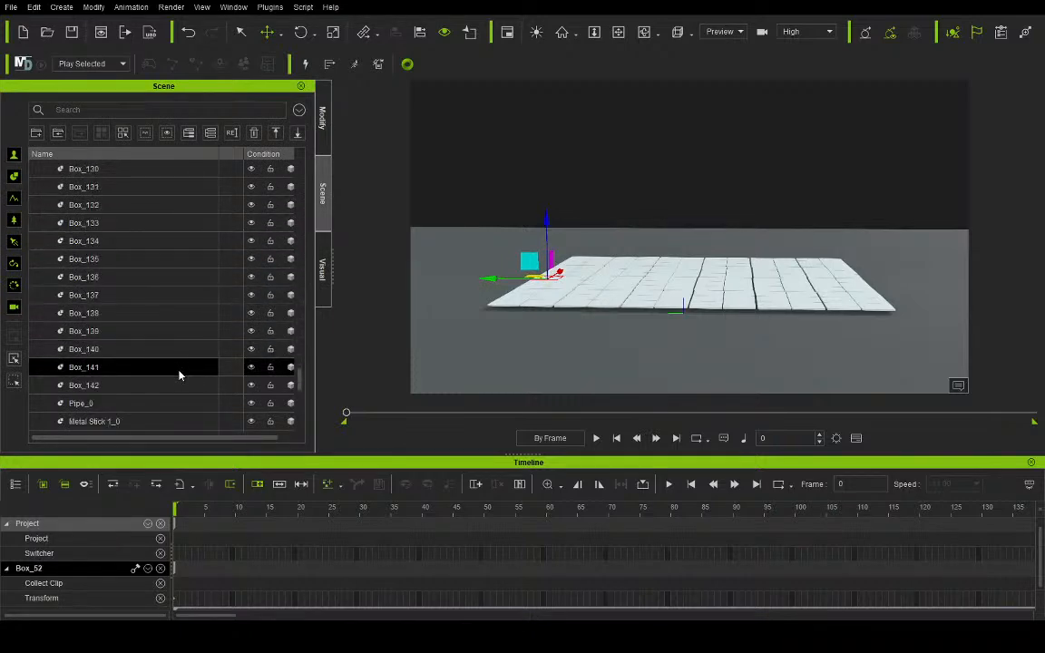
pyautogui.click(322, 137)
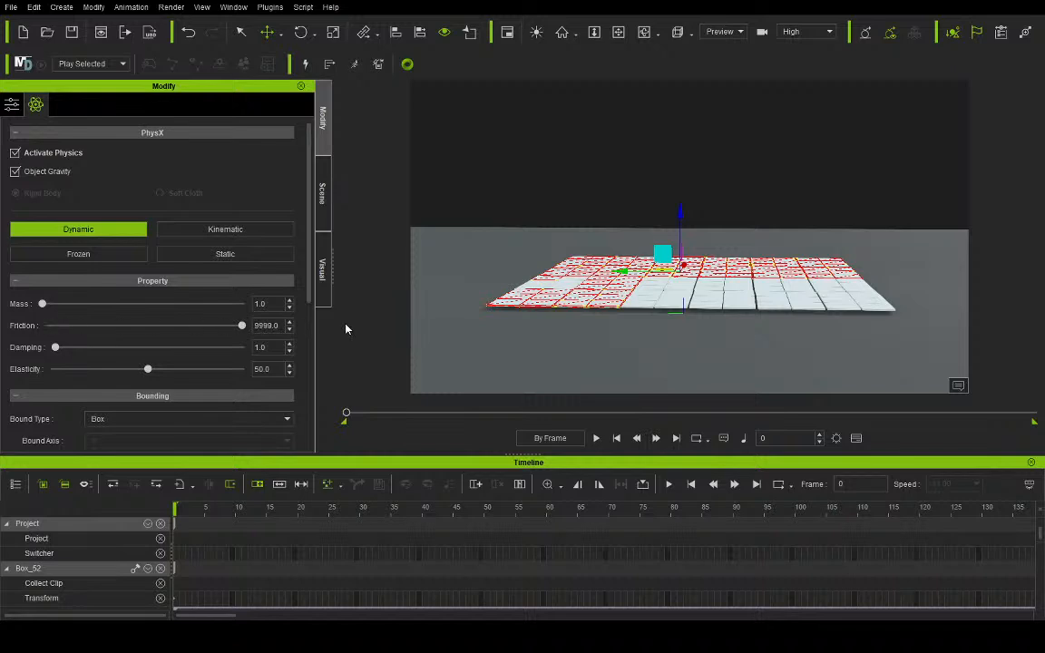
# Step: Check the PhysX friction of Box_134 on its own
pyautogui.click(322, 192)
pyautogui.click(84, 277)
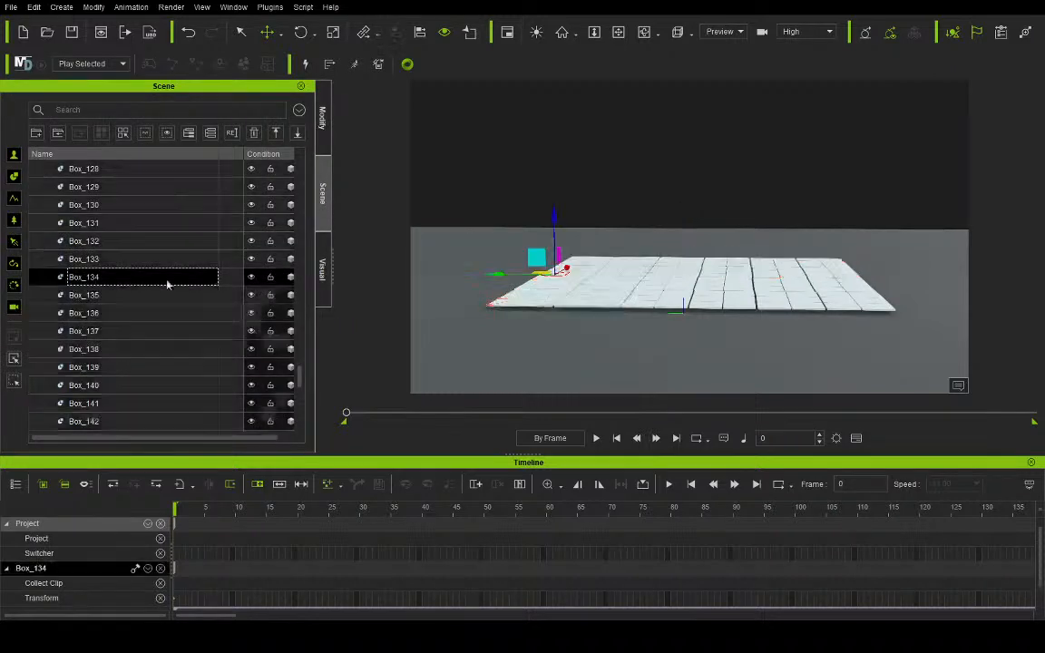
pyautogui.click(324, 148)
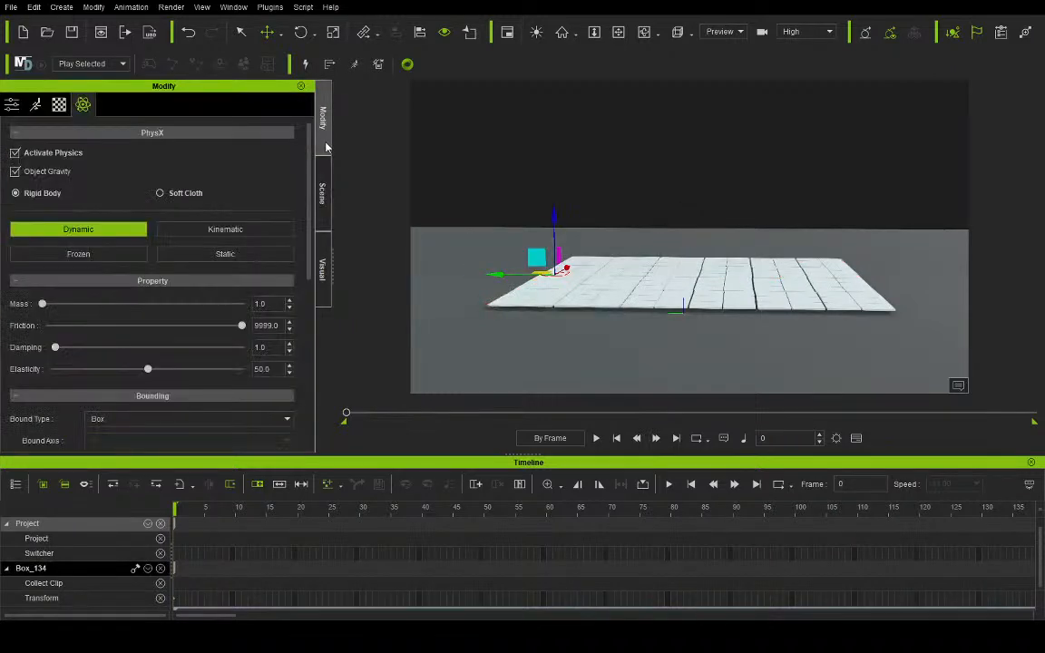
# Step: Play the tile simulation twice from the first frame, rewinding after the first run
pyautogui.click(598, 441)
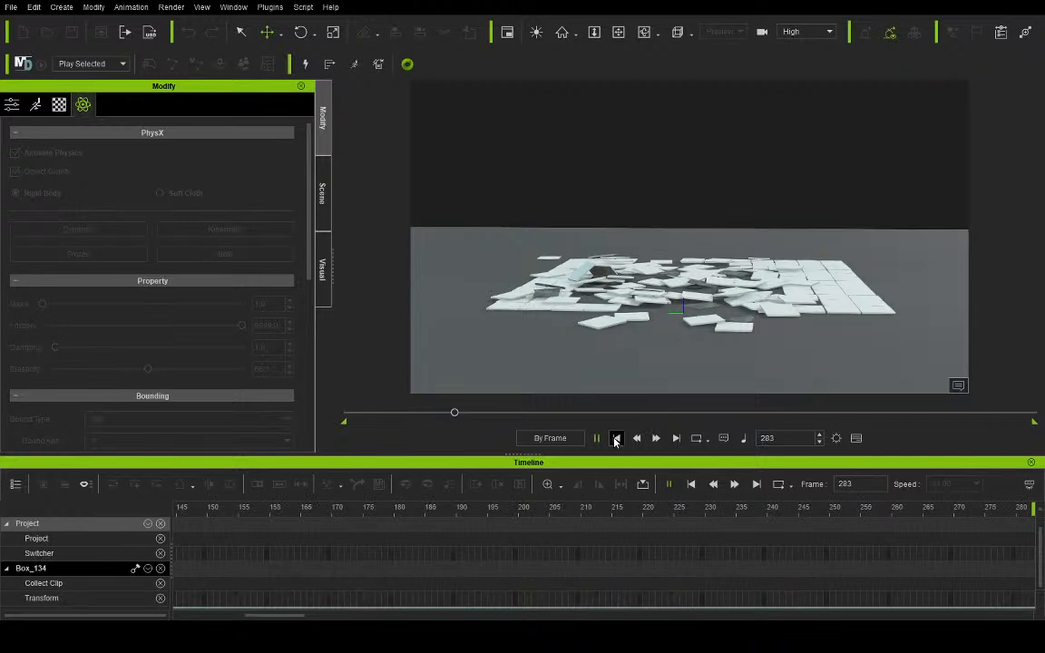
pyautogui.click(615, 439)
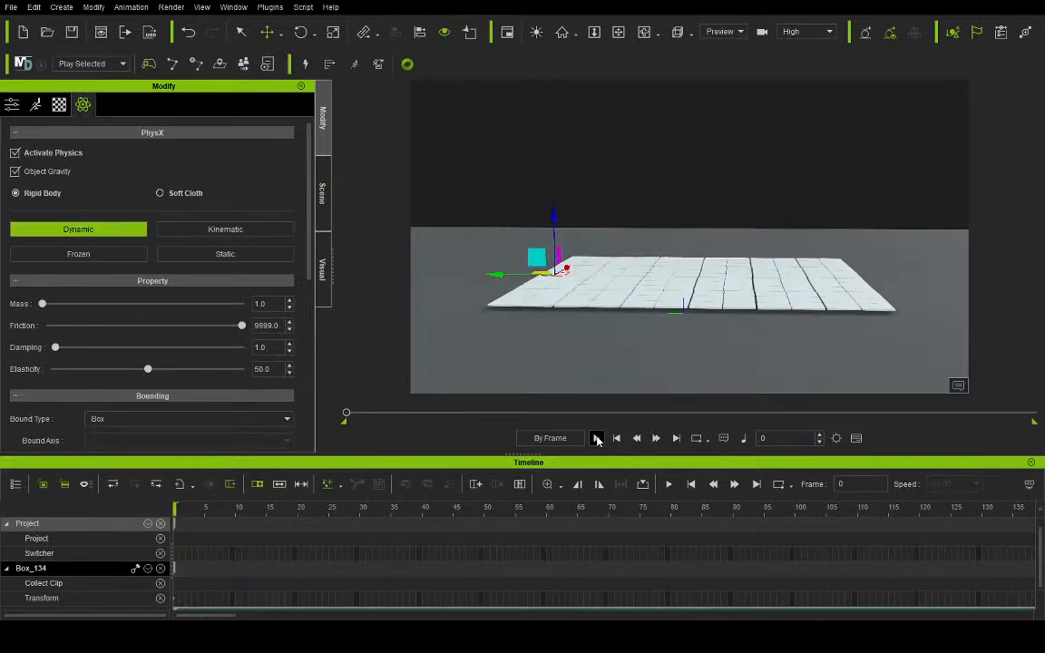
pyautogui.click(597, 439)
# Step: Select Ball_000 and raise it vertically at its keyframe on frame 47
pyautogui.click(320, 195)
pyautogui.scroll(-10, 127, 299)
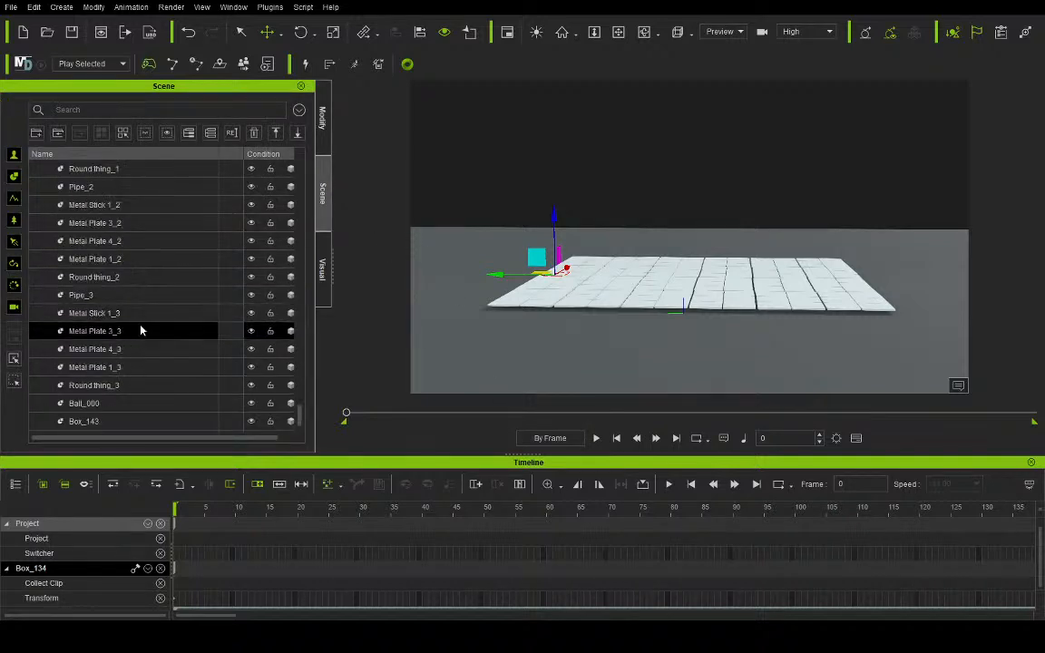
pyautogui.click(152, 409)
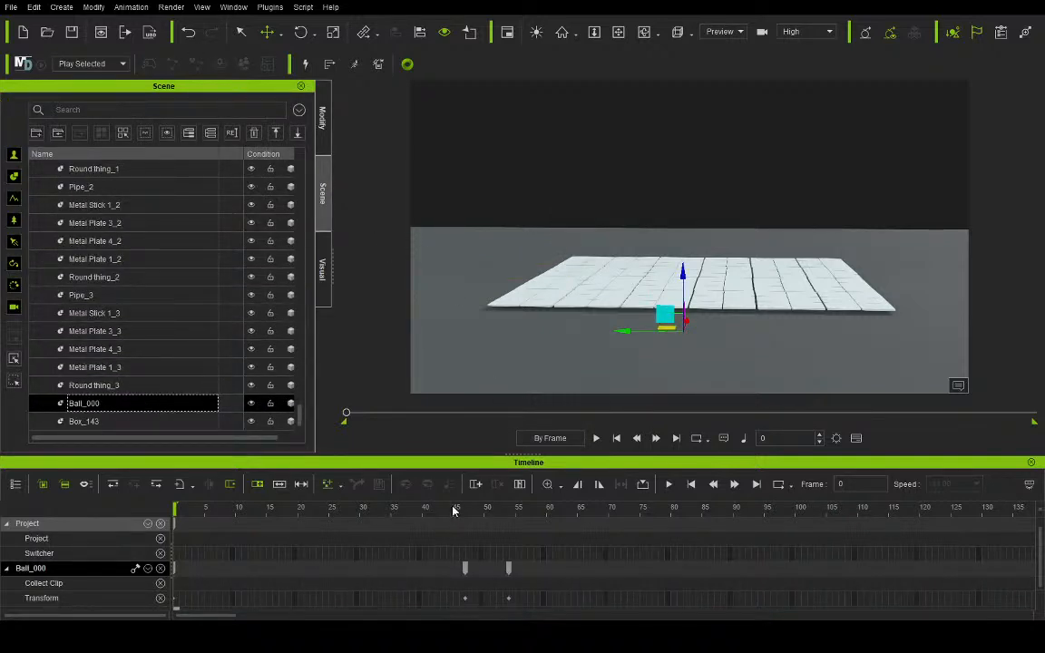
pyautogui.click(468, 516)
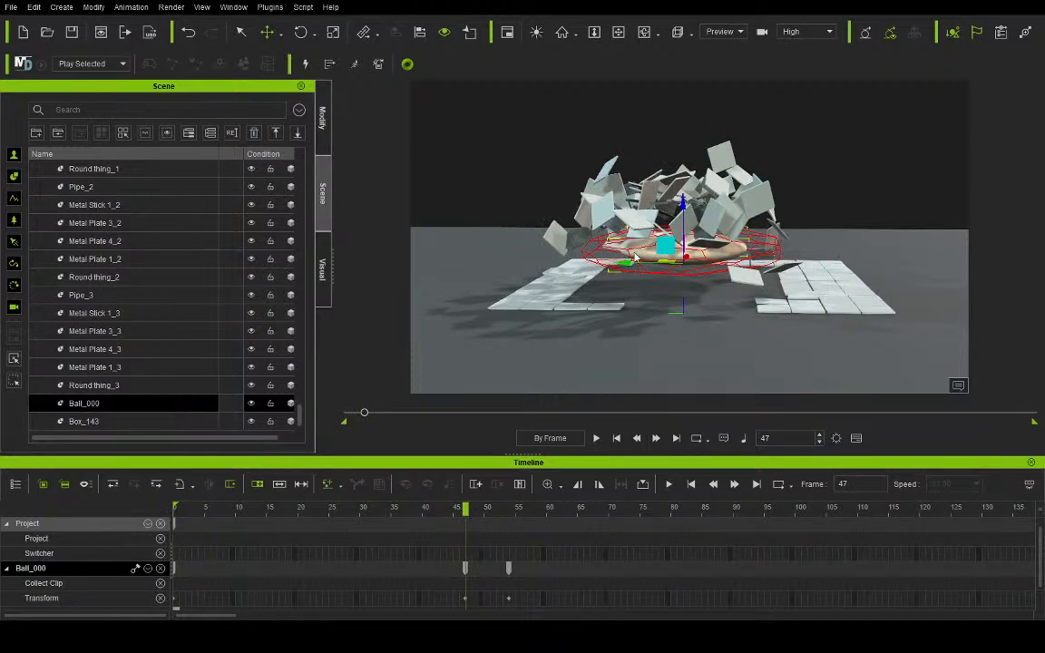
pyautogui.moveTo(683, 201); pyautogui.dragTo(682, 148)
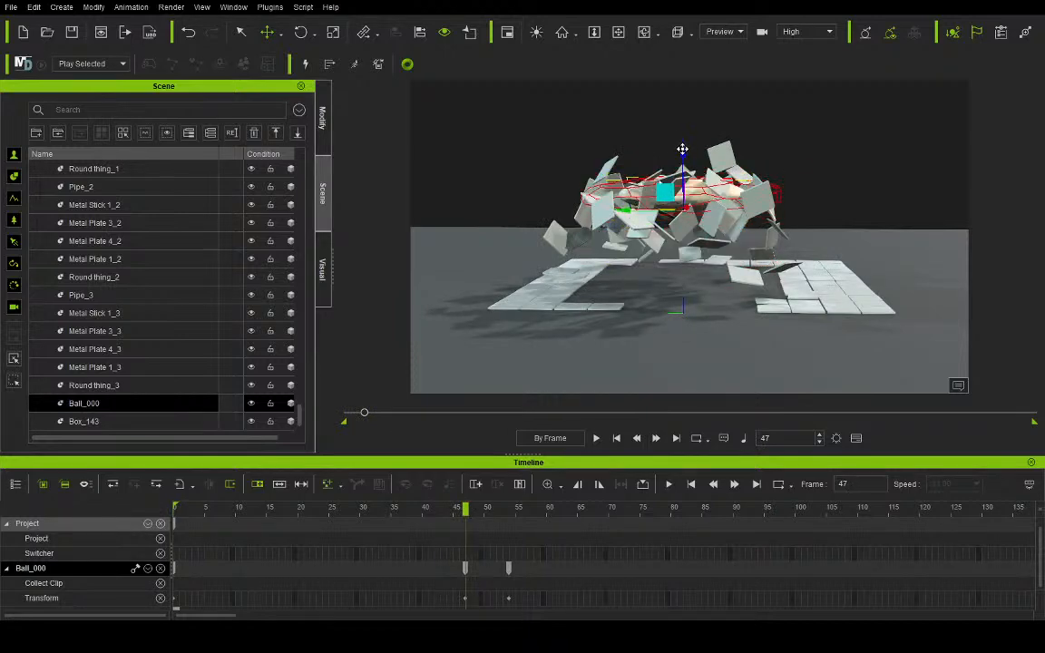
# Step: Play the simulation twice with the raised ball keyframe, rewinding to the first frame after each run
pyautogui.click(617, 438)
pyautogui.click(597, 439)
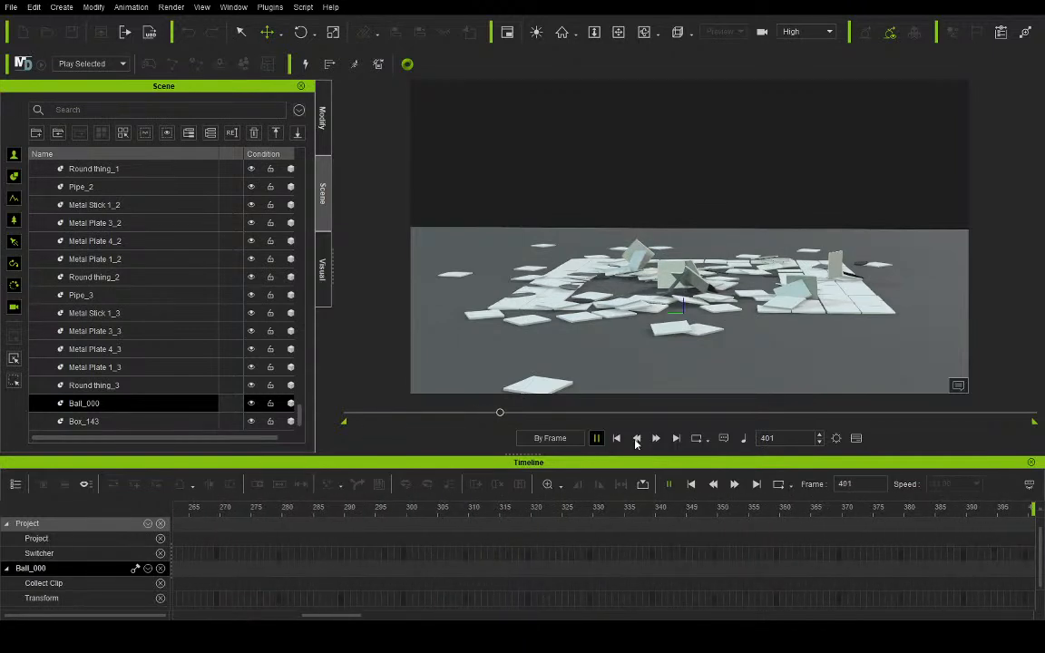
pyautogui.click(618, 439)
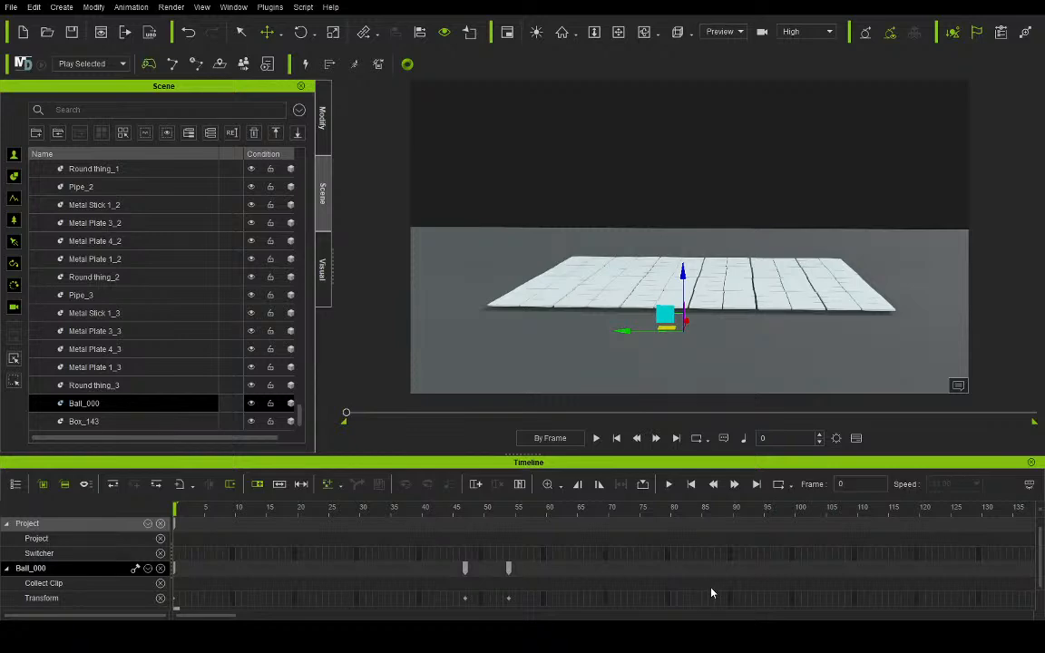
pyautogui.click(595, 439)
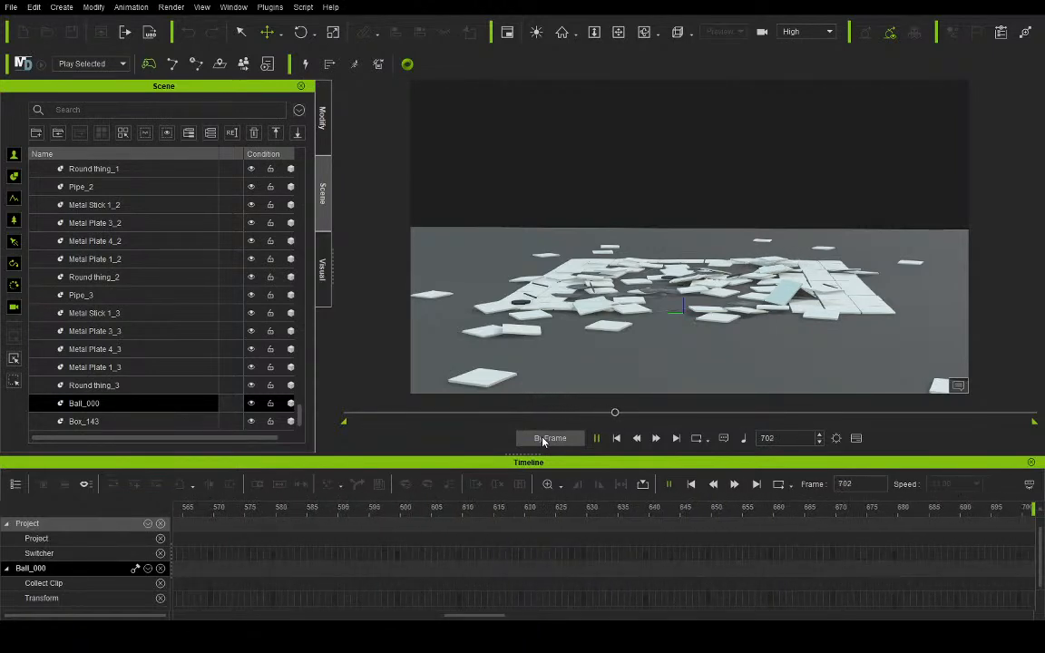
pyautogui.click(595, 442)
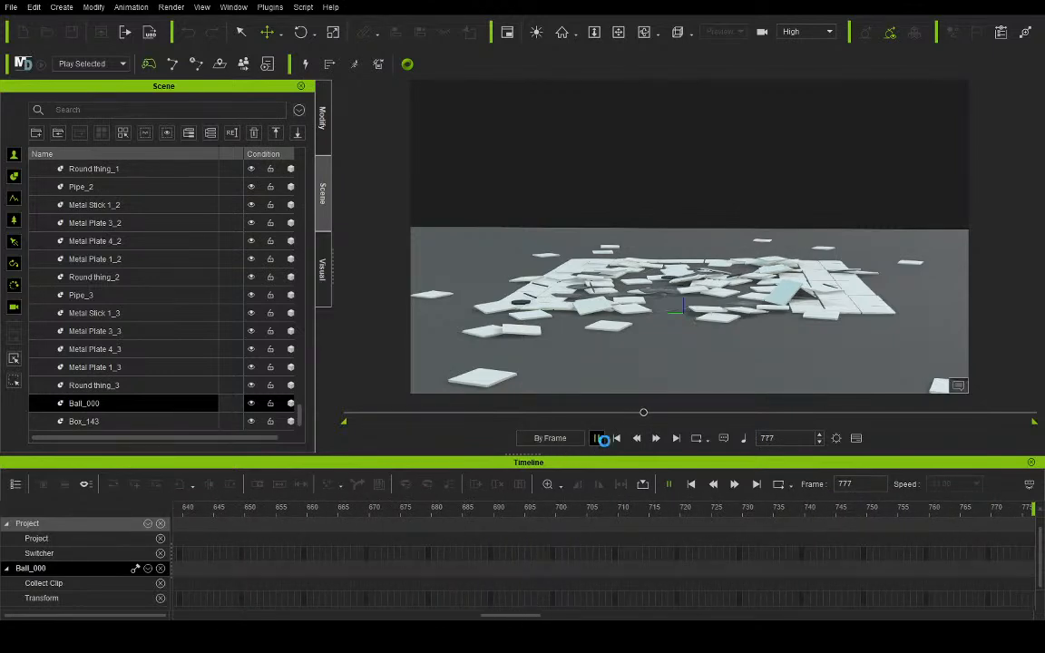
pyautogui.click(617, 439)
# Step: Compare the simulation played in Realtime mode with a By Frame run, rewinding after each
pyautogui.click(571, 438)
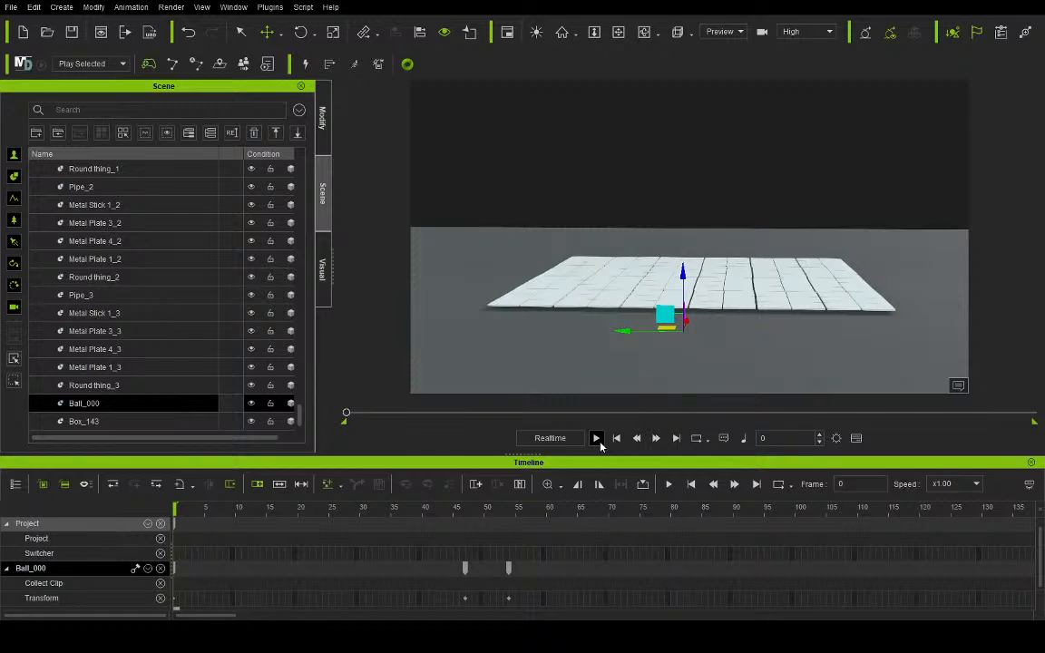
pyautogui.click(596, 438)
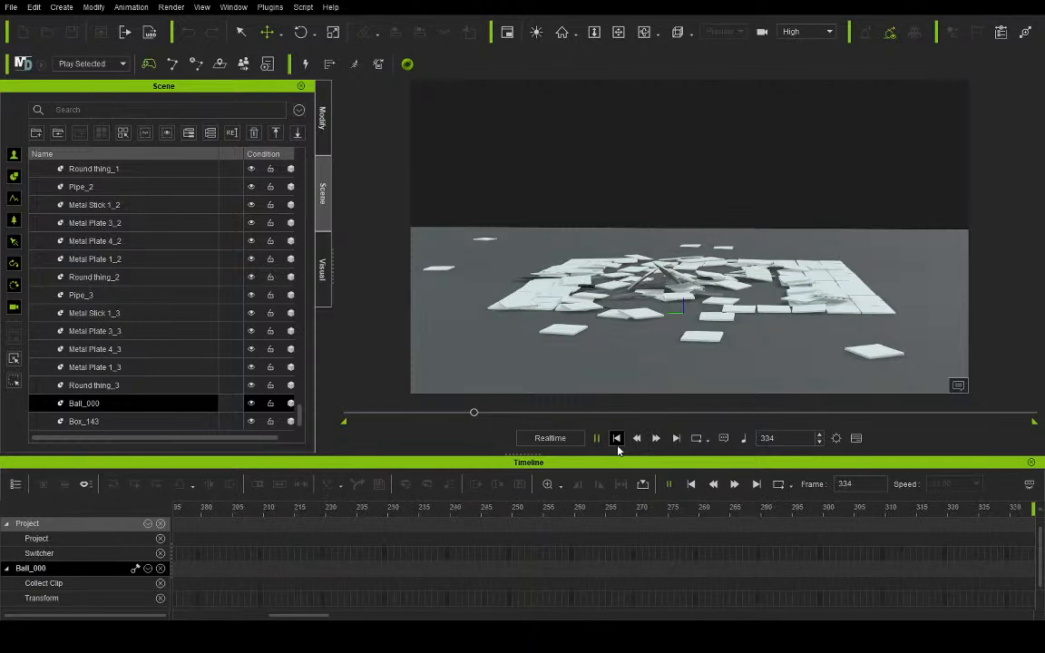
pyautogui.click(624, 438)
pyautogui.click(573, 440)
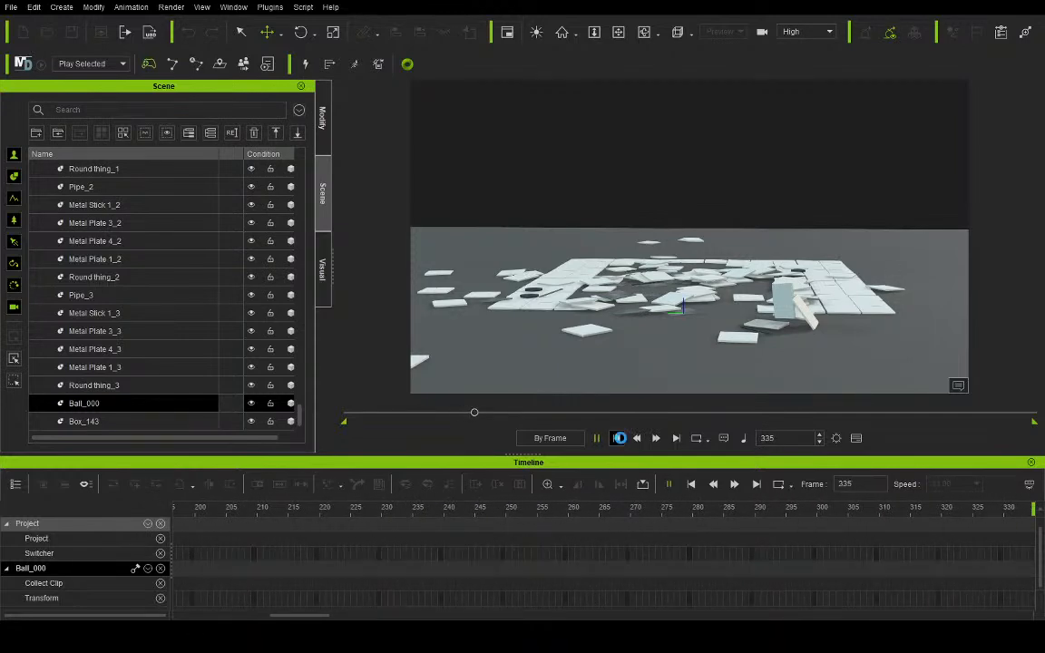
pyautogui.click(620, 439)
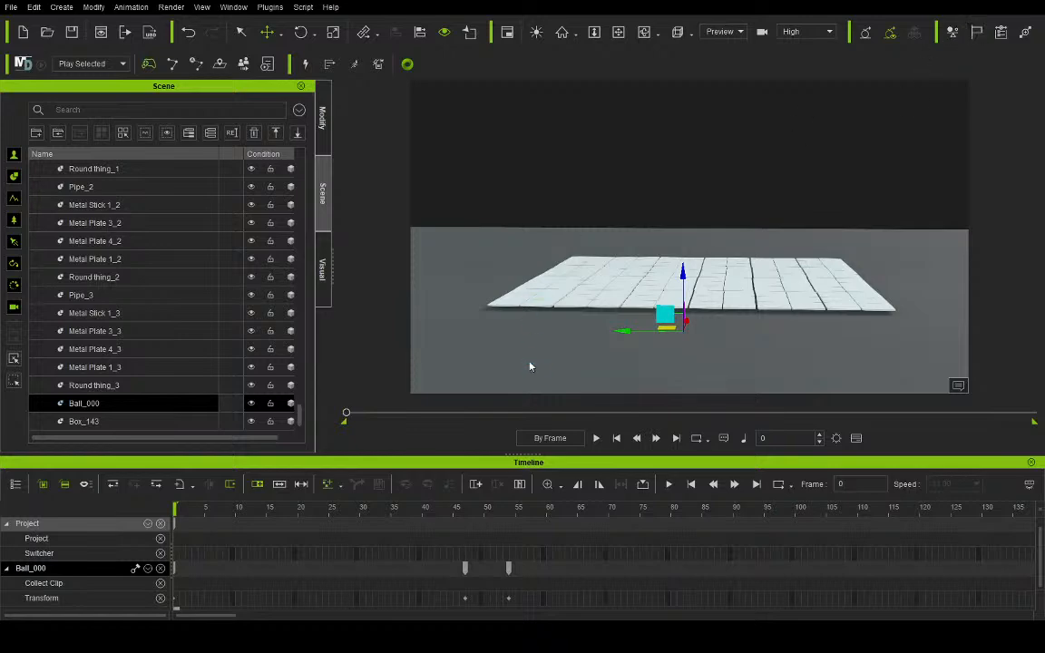
# Step: Raise Box_143 slightly so it covers the box tiles, and switch playback to Realtime mode
pyautogui.keyDown('ctrl'); pyautogui.click(142, 421); pyautogui.keyUp('ctrl')
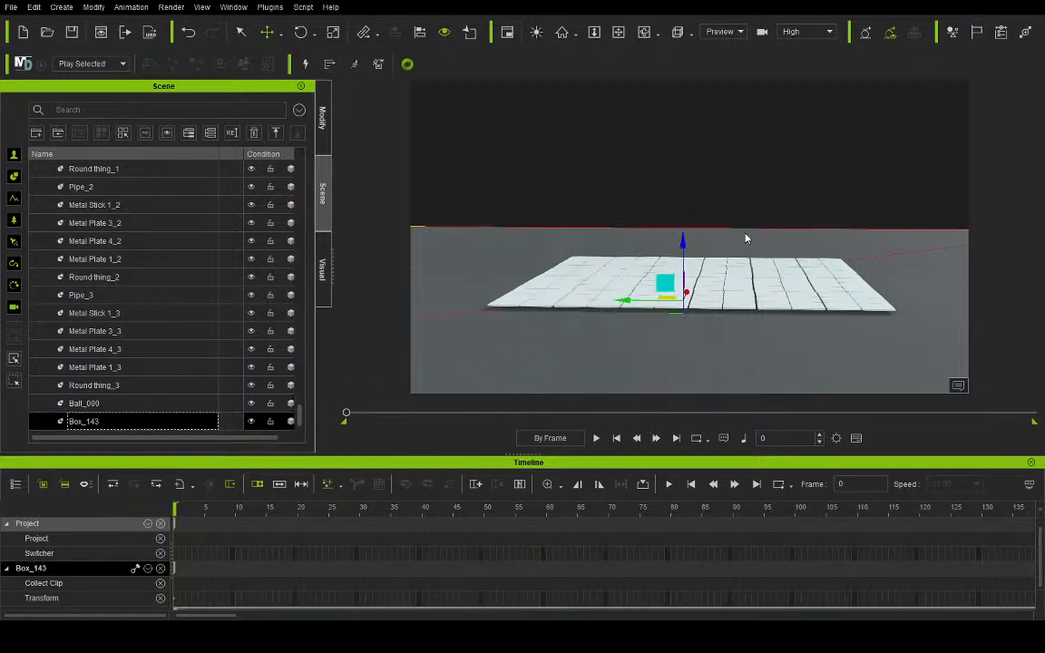
pyautogui.moveTo(683, 241); pyautogui.dragTo(694, 235)
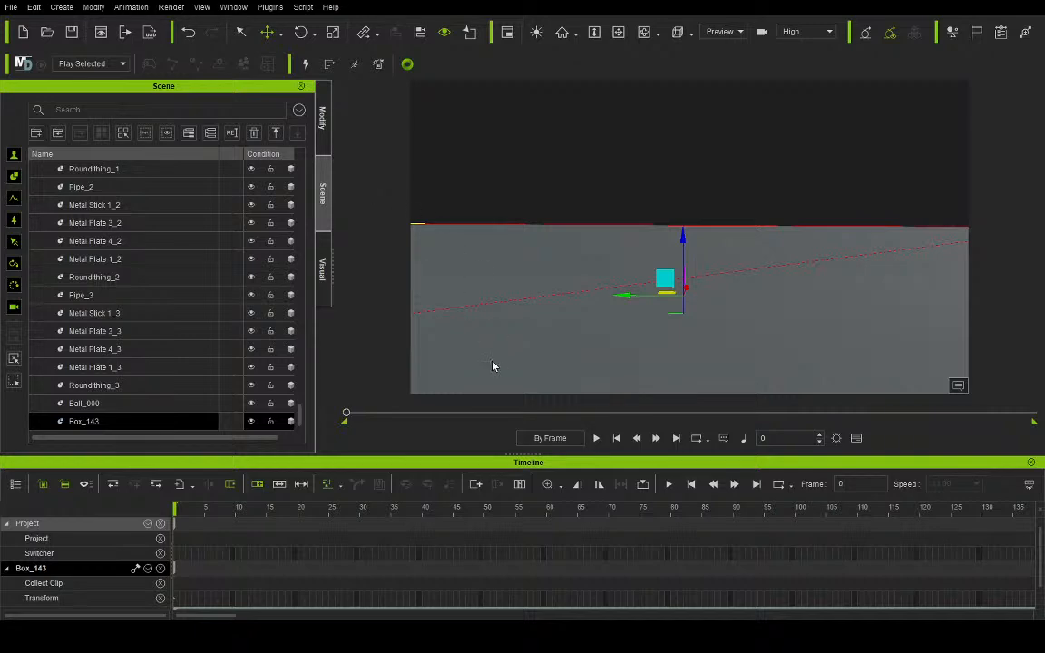
pyautogui.click(549, 438)
# Step: Play the simulation with the raised ground box, scrub through its early frames, and return to frame 0
pyautogui.click(597, 438)
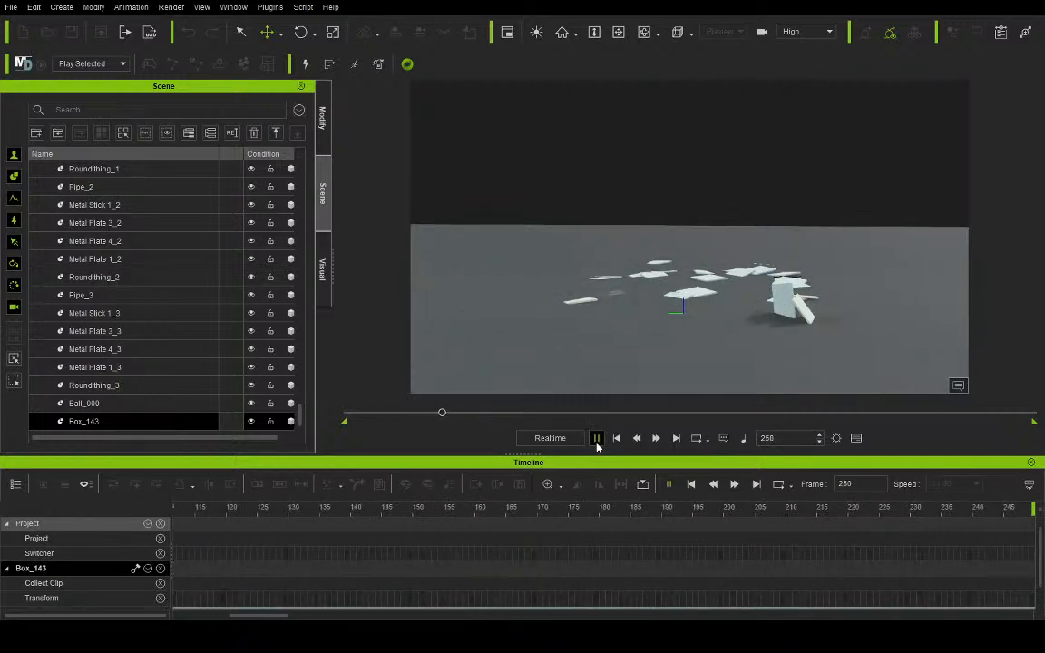
pyautogui.click(597, 438)
pyautogui.click(354, 414)
pyautogui.moveTo(363, 419); pyautogui.dragTo(372, 422)
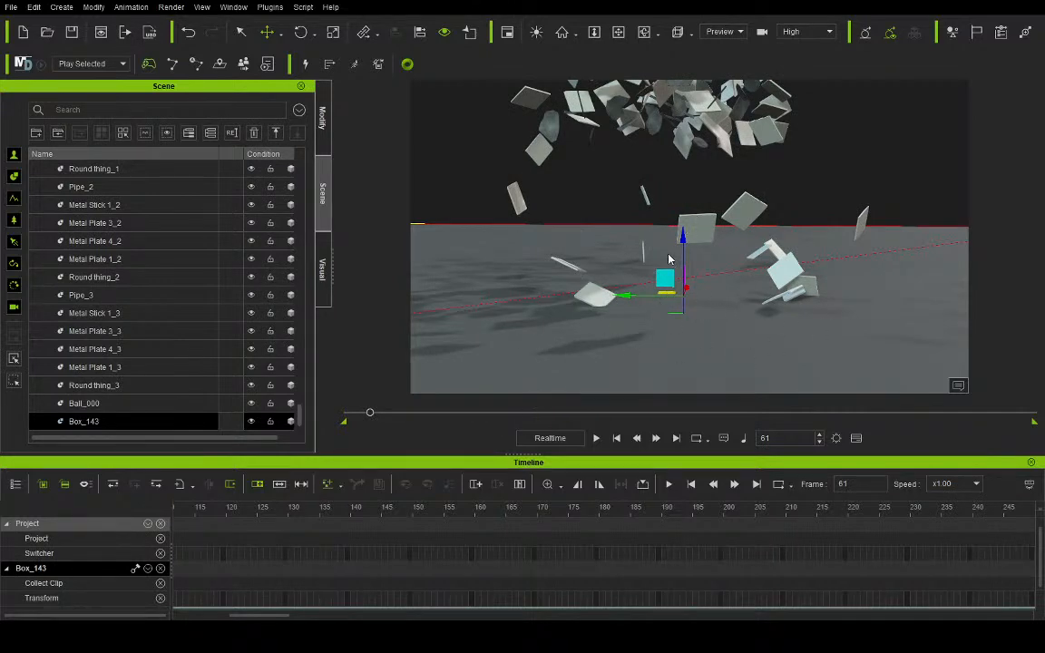
pyautogui.moveTo(379, 414); pyautogui.dragTo(346, 415)
# Step: Hide Ball_000 in the scene, play the simulation without it visible, and return to frame 0
pyautogui.click(177, 405)
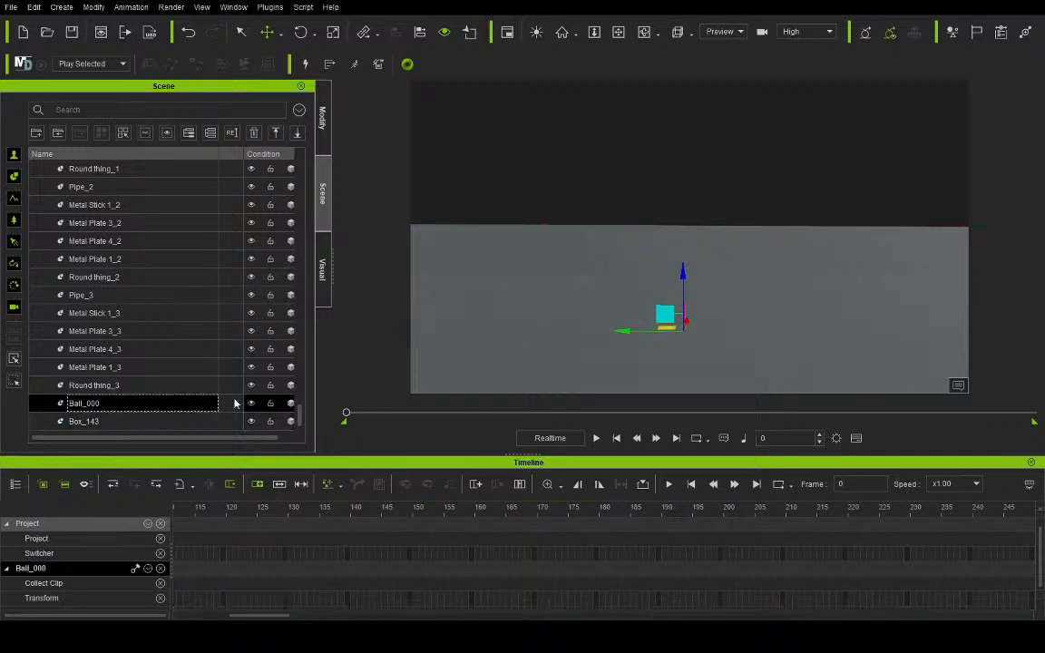
pyautogui.click(596, 438)
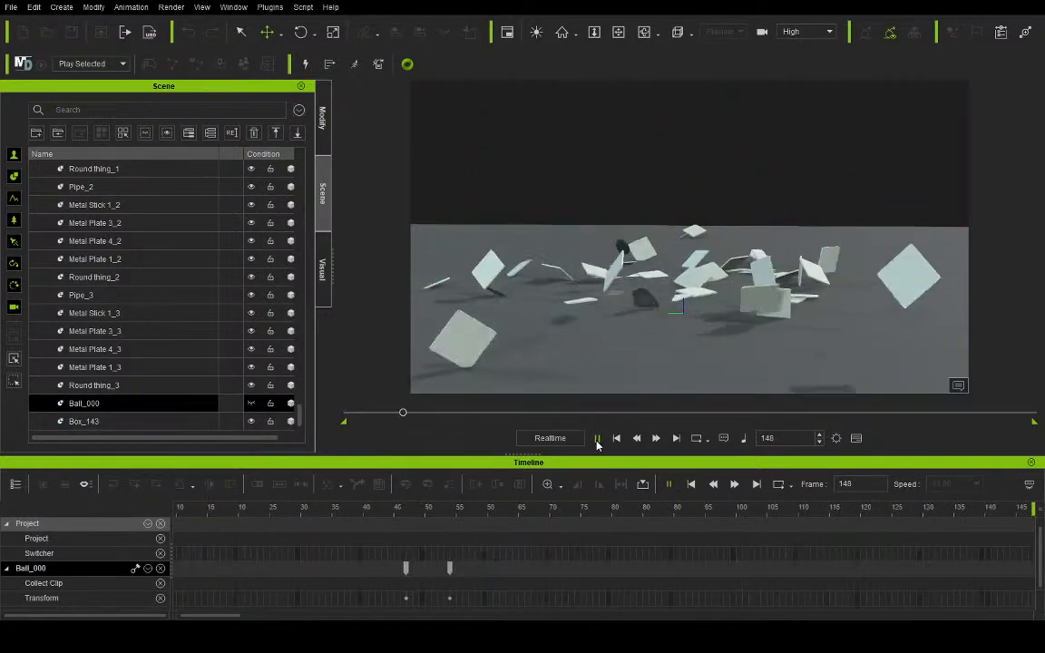
pyautogui.click(597, 438)
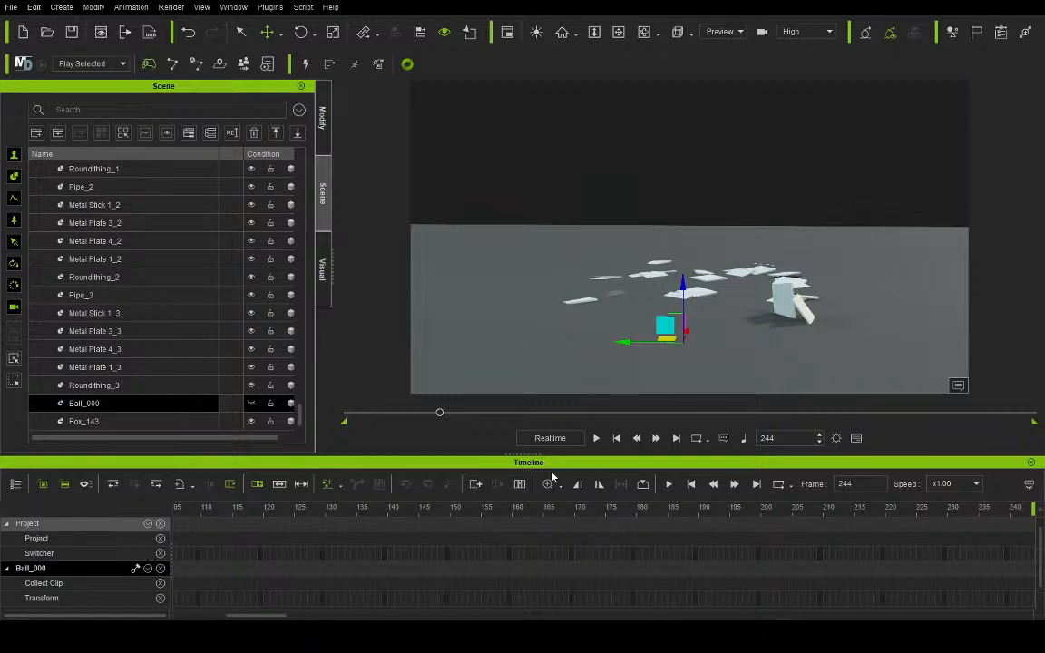
pyautogui.moveTo(439, 416); pyautogui.dragTo(344, 413)
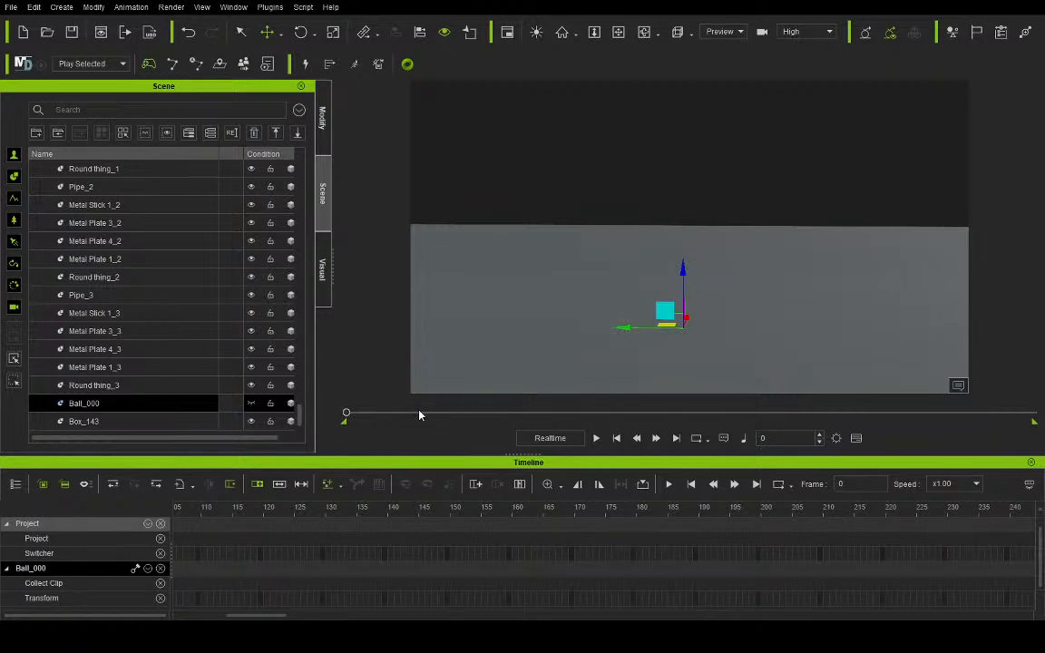
# Step: Scrub the start of the simulation and replay it twice with the ball hidden, returning to frame 0 after each run
pyautogui.moveTo(345, 415); pyautogui.dragTo(326, 440)
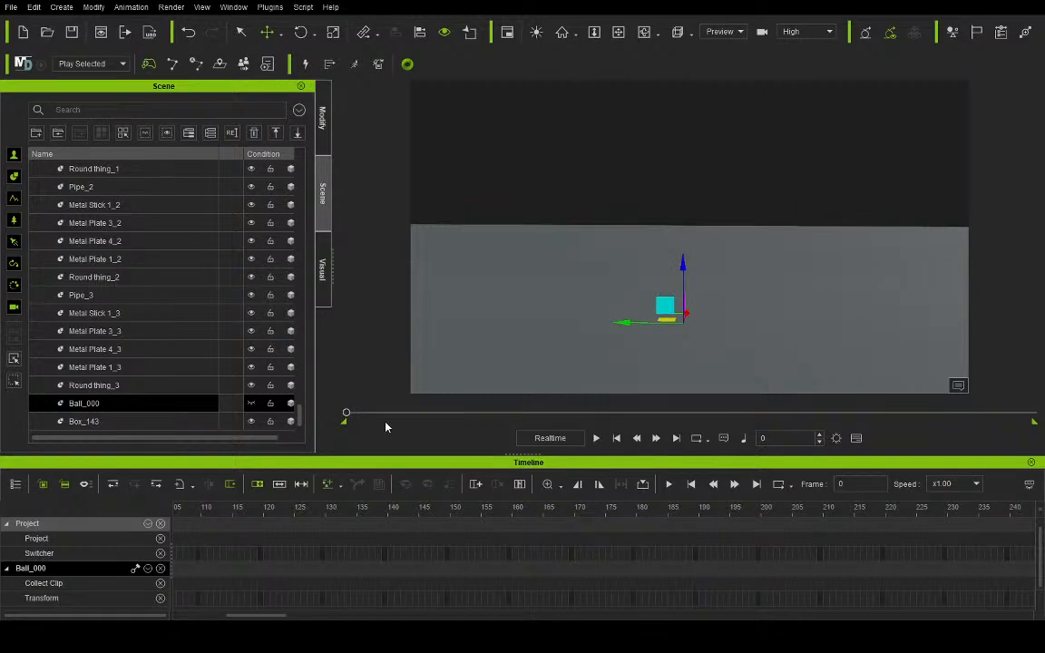
pyautogui.moveTo(347, 420); pyautogui.dragTo(322, 414)
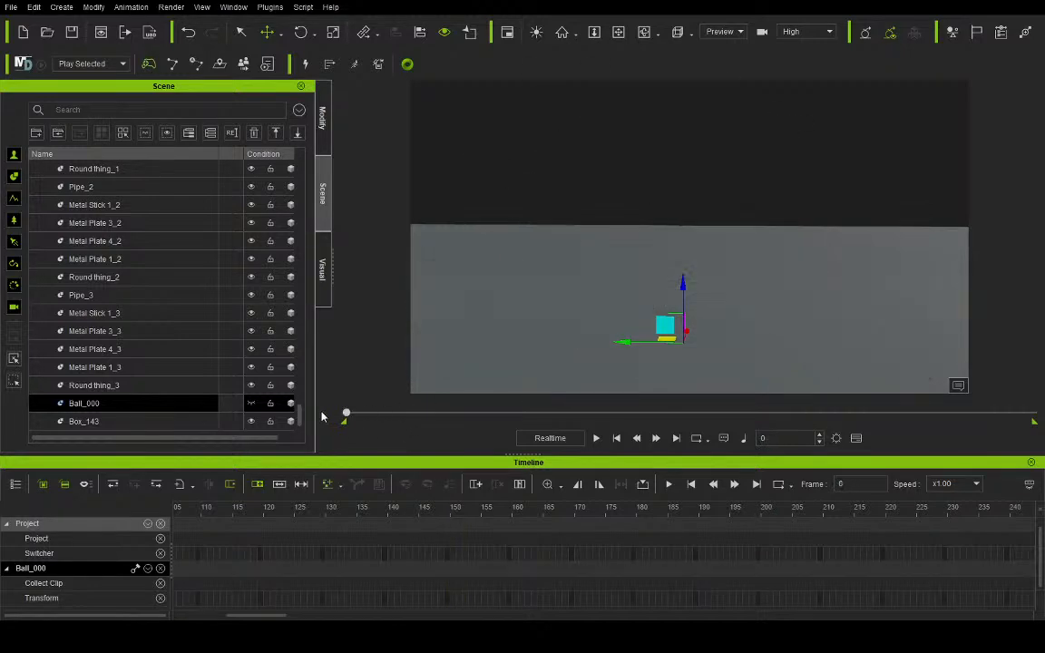
pyautogui.click(596, 440)
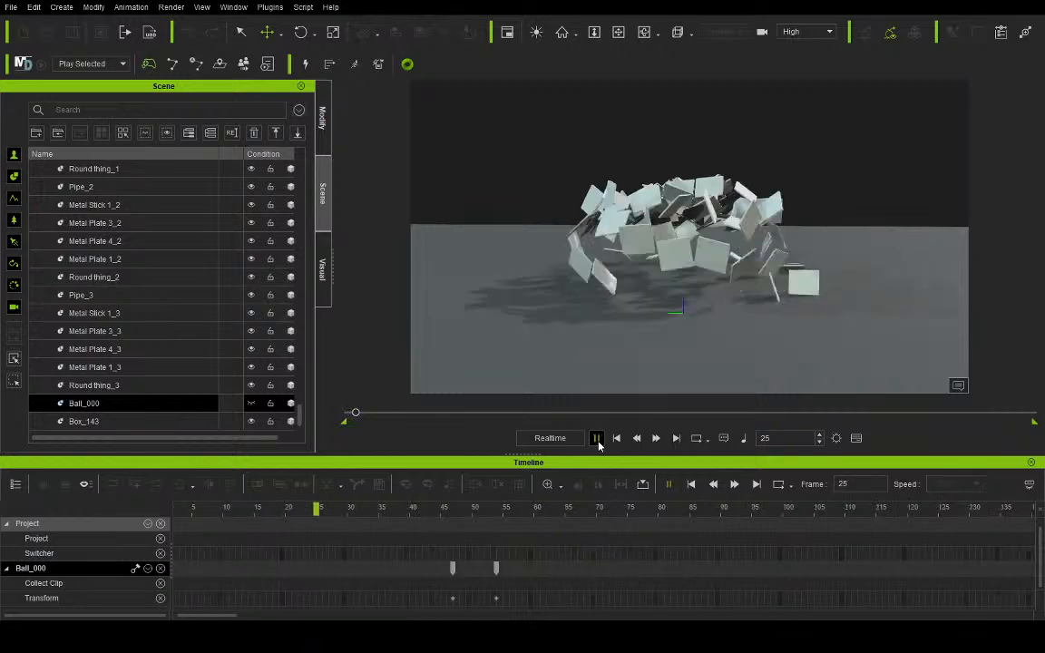
pyautogui.click(596, 438)
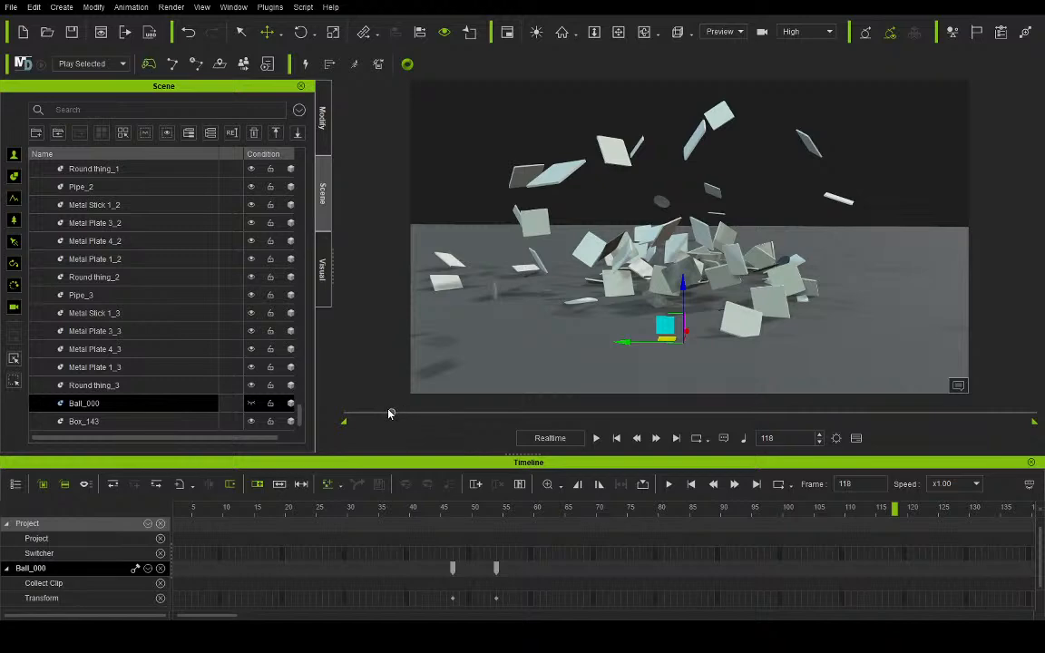
pyautogui.moveTo(391, 412); pyautogui.dragTo(346, 413)
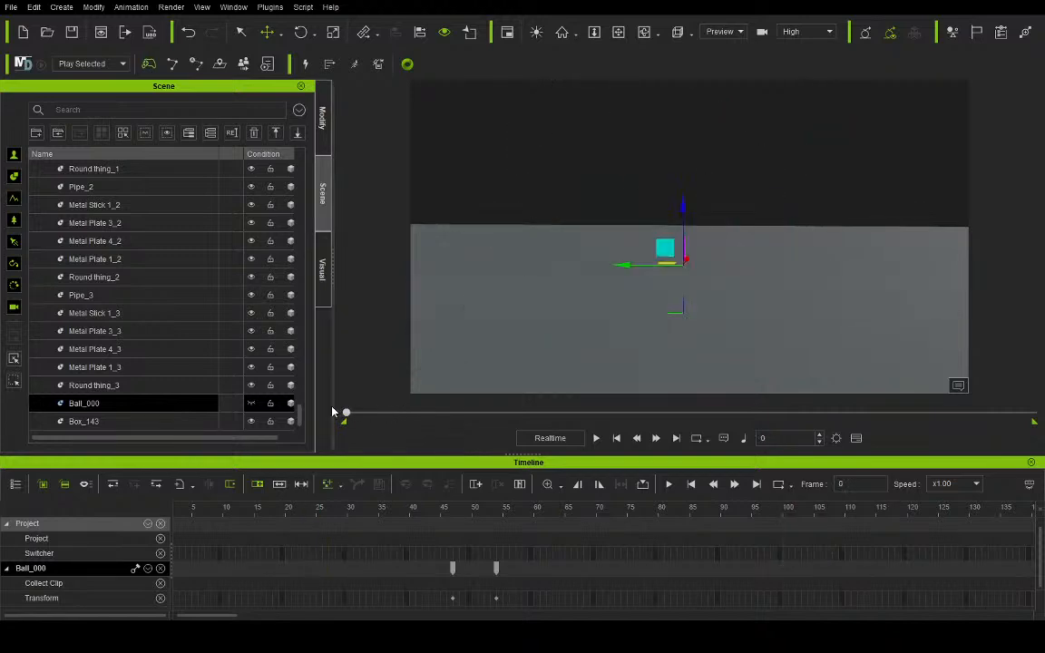
pyautogui.click(596, 438)
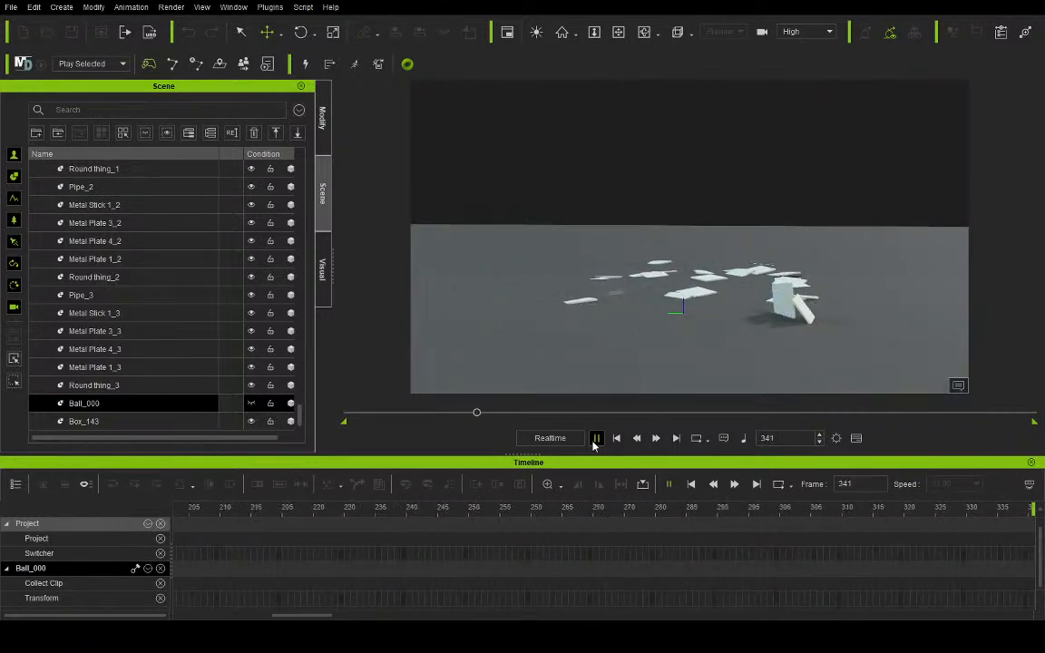
pyautogui.click(597, 438)
pyautogui.click(616, 438)
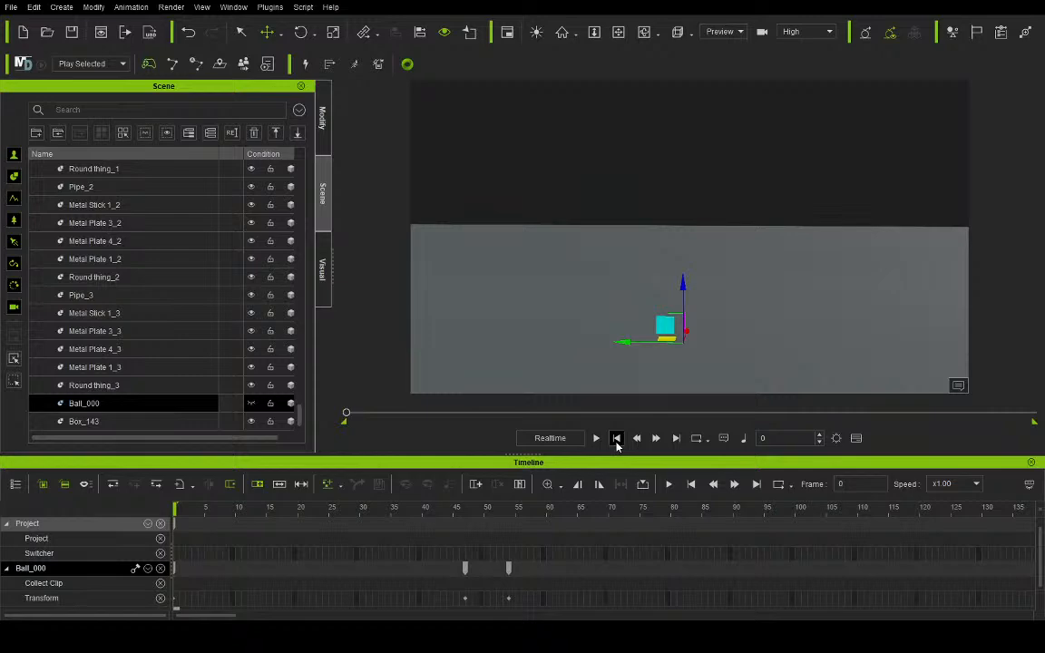
# Step: Play the simulation from the start four times with the ball hidden, returning to frame 0 after each run
pyautogui.click(596, 439)
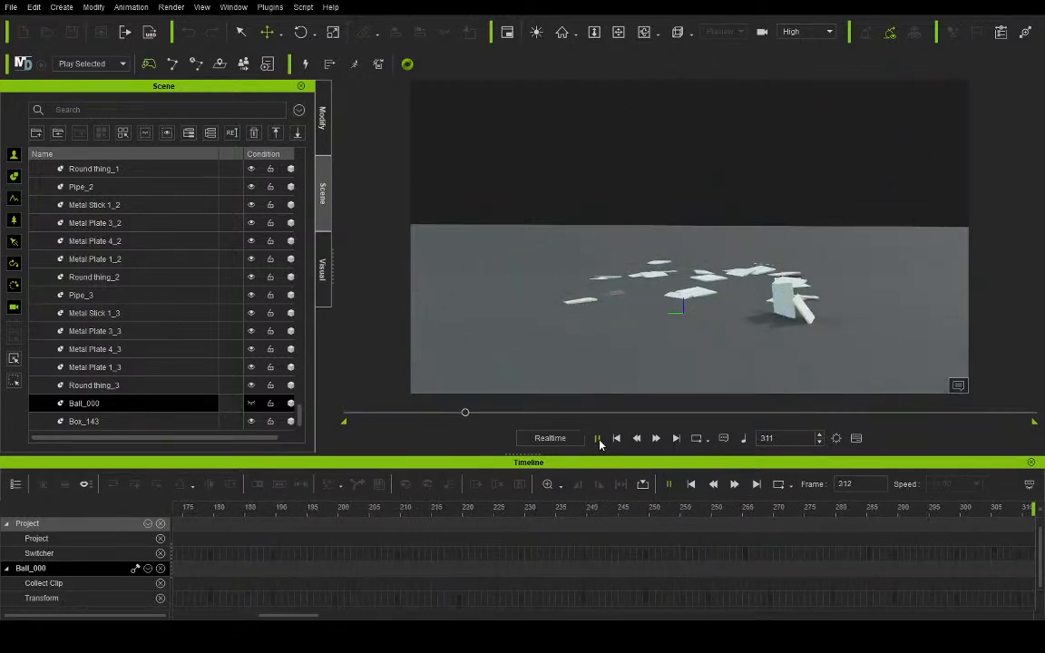
pyautogui.click(597, 438)
pyautogui.moveTo(464, 413); pyautogui.dragTo(311, 422)
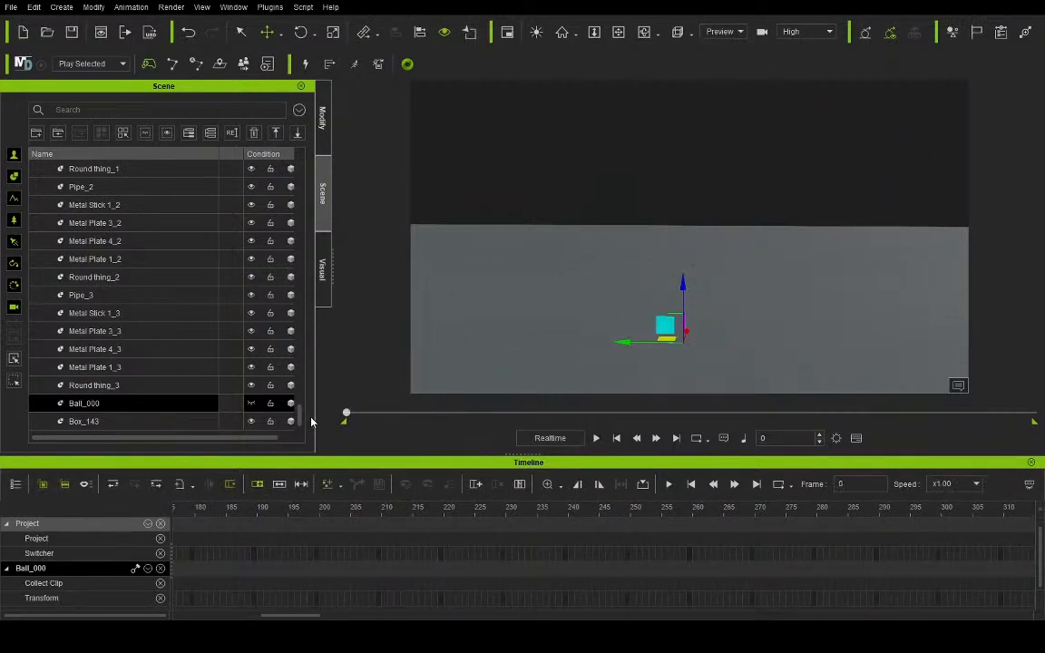
pyautogui.click(597, 438)
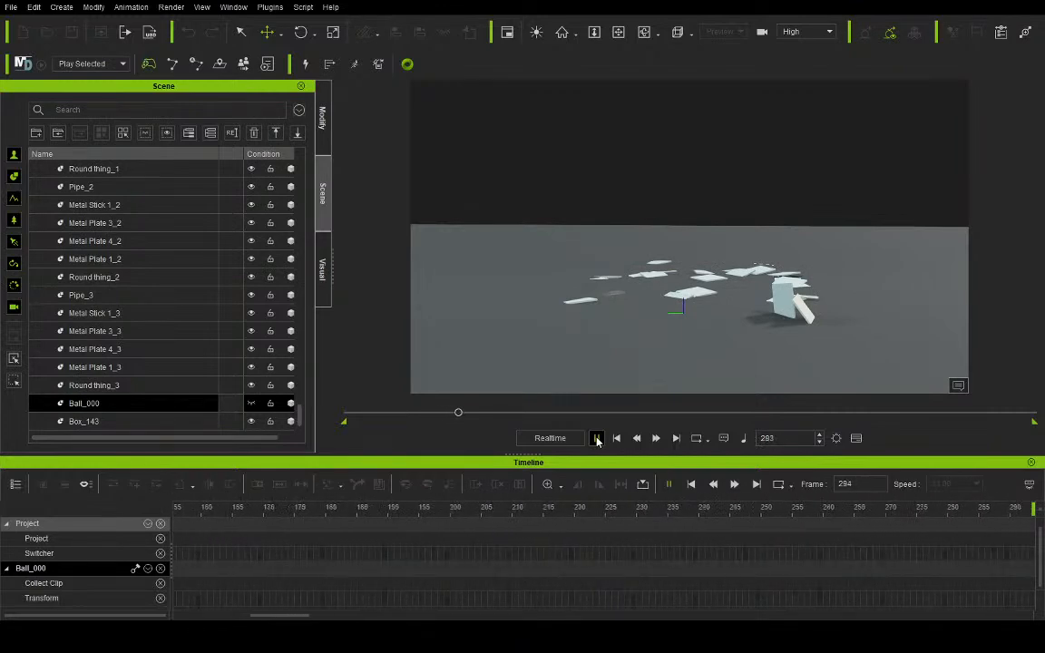
pyautogui.click(597, 438)
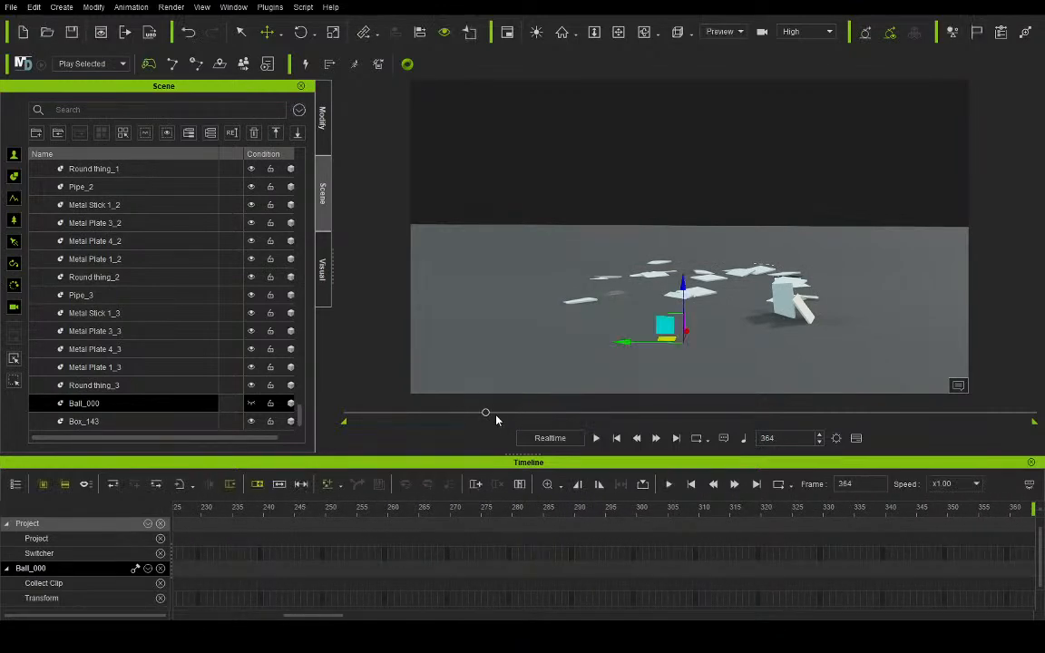
pyautogui.click(346, 414)
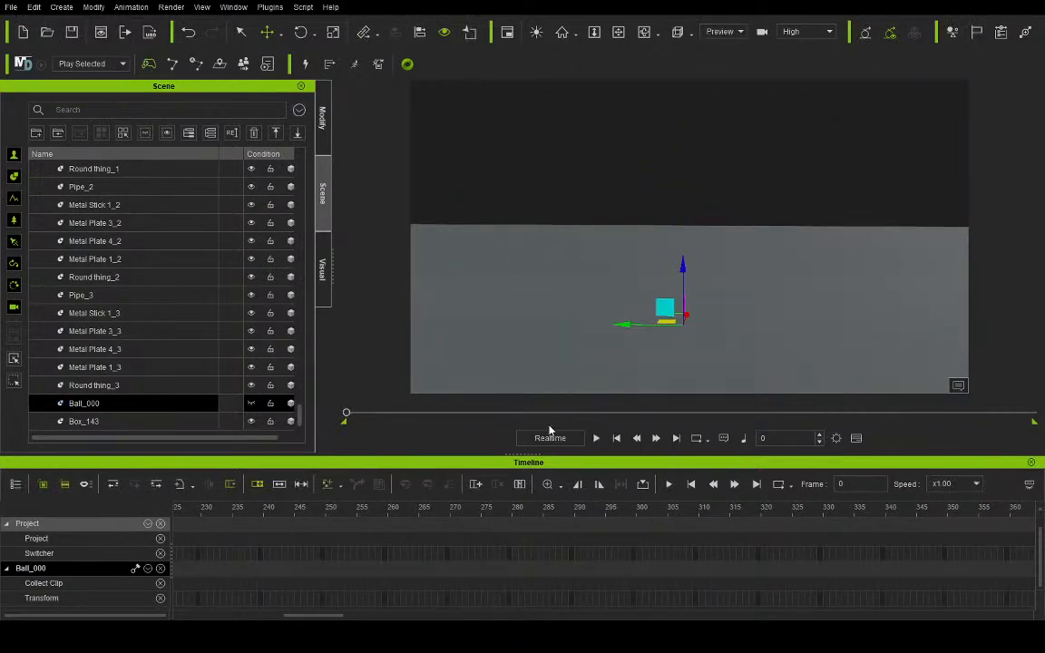
pyautogui.click(597, 438)
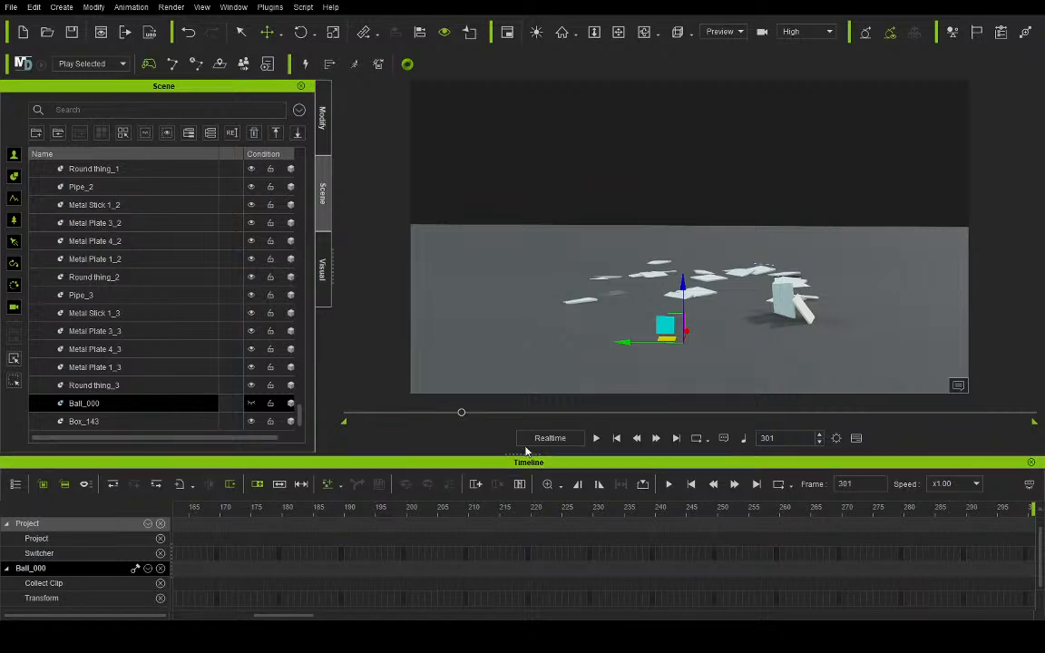
pyautogui.moveTo(461, 413); pyautogui.dragTo(272, 419)
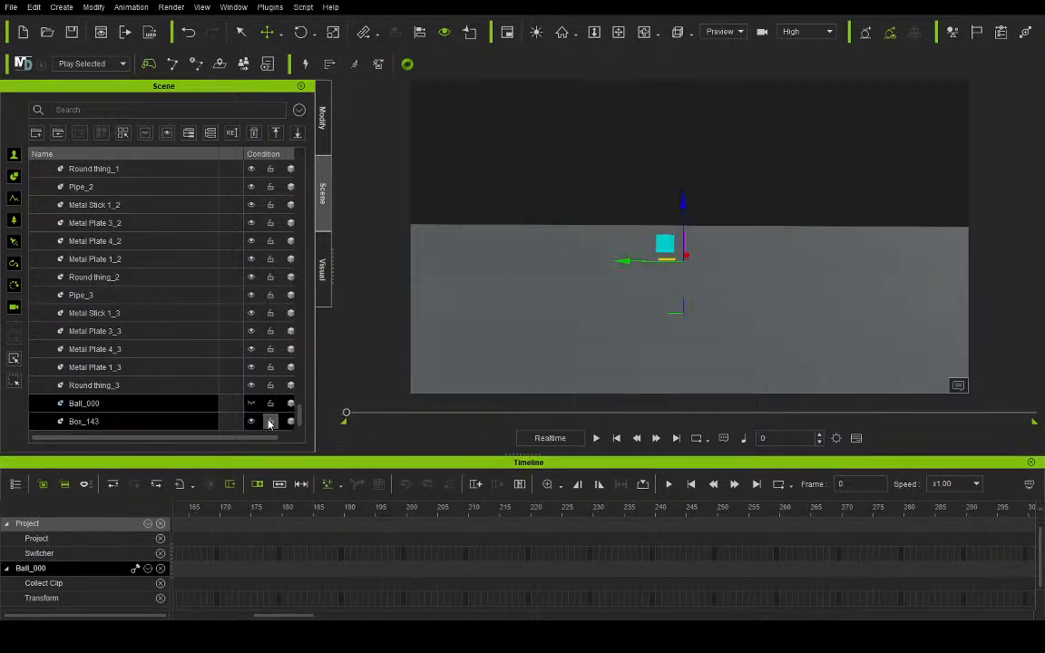
pyautogui.click(597, 438)
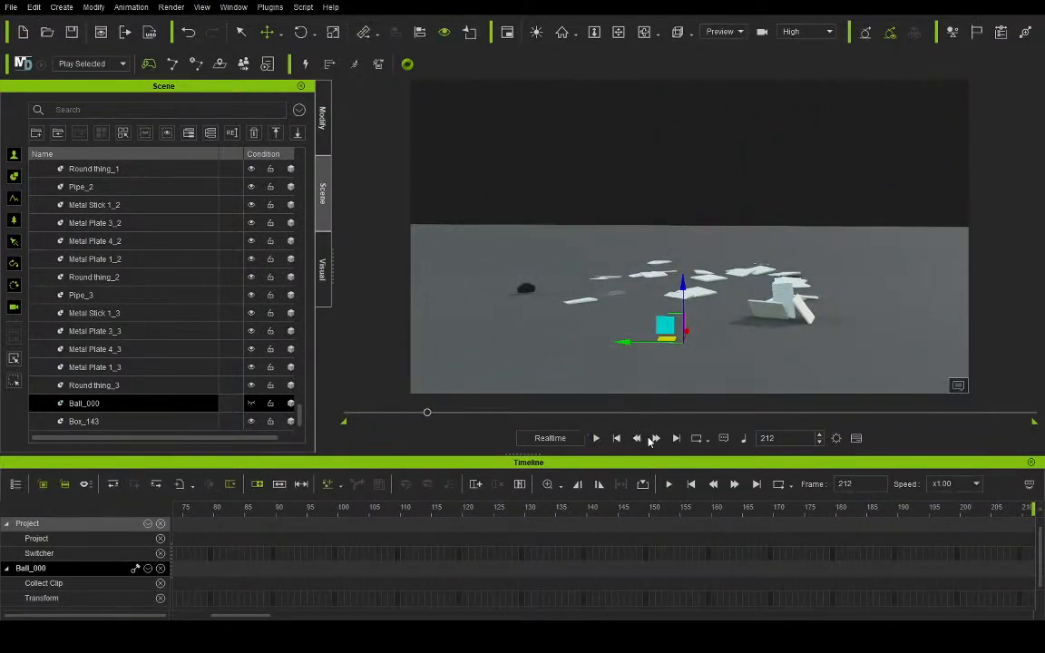
pyautogui.click(617, 440)
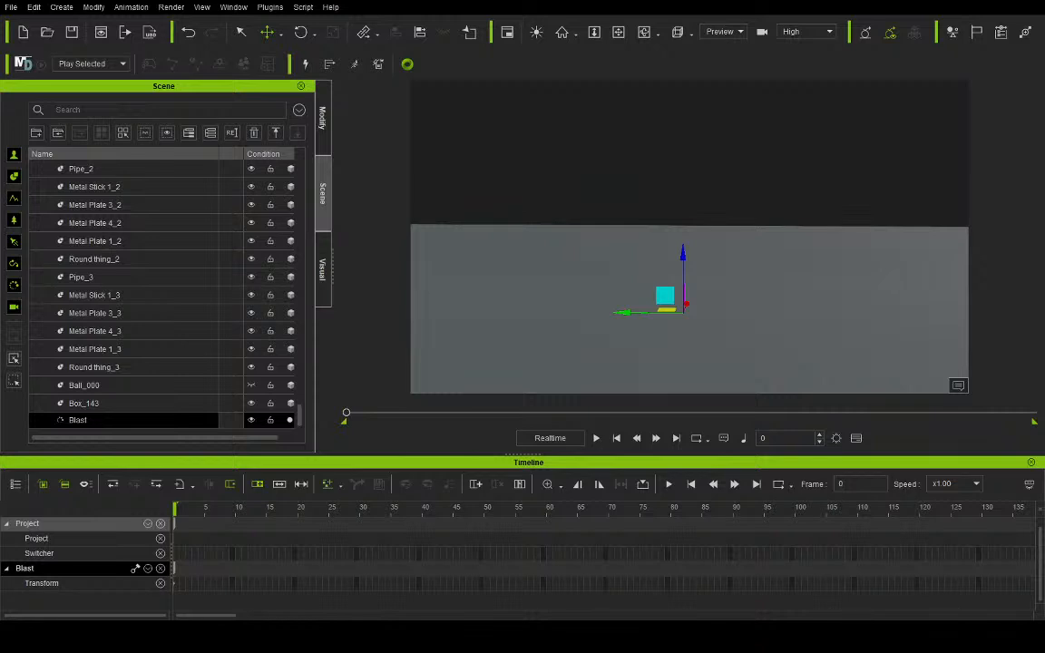
# Step: Play the scene with the Blast effect in Realtime mode to check it against the flying debris
pyautogui.click(549, 439)
pyautogui.click(549, 438)
pyautogui.click(596, 441)
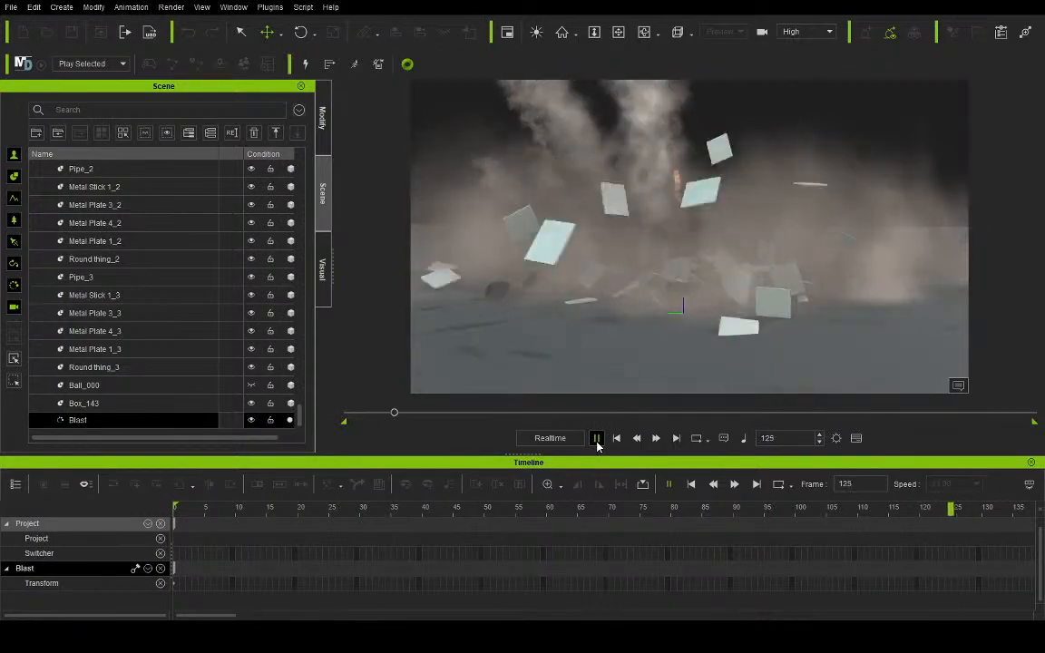
pyautogui.click(597, 441)
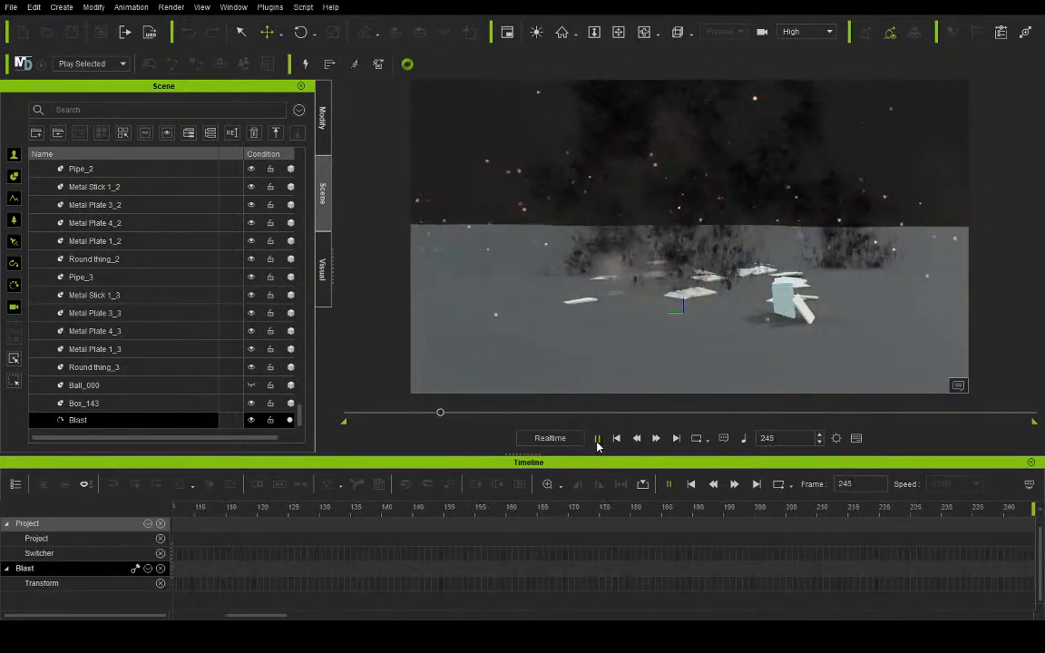
# Step: Switch playback to By Frame mode, play the blast past the initial burst, and return to frame 0
pyautogui.click(548, 440)
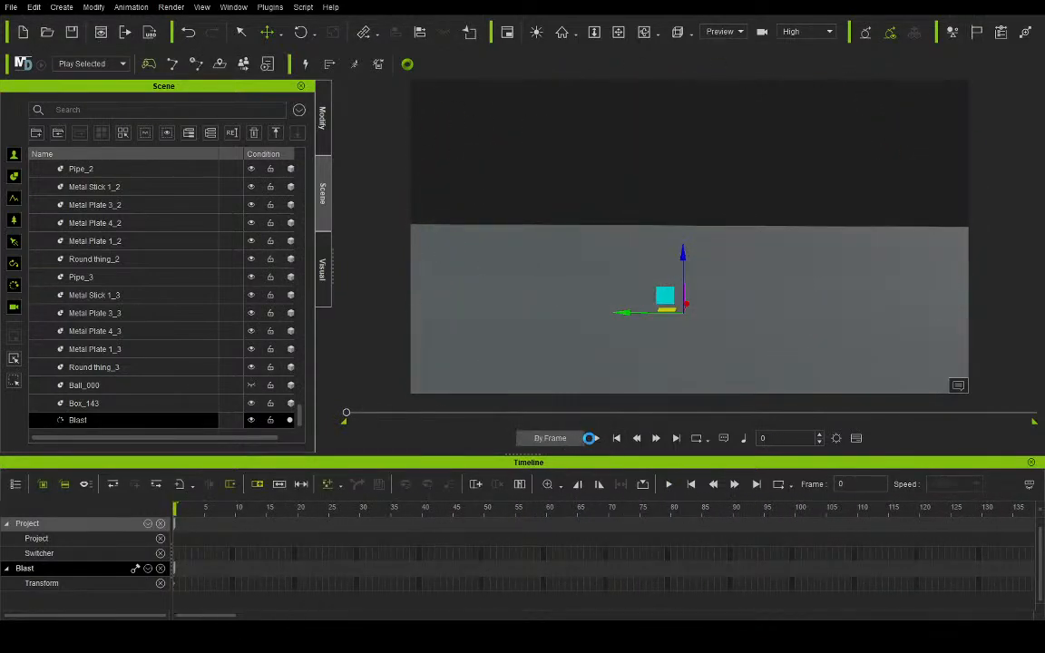
pyautogui.click(596, 439)
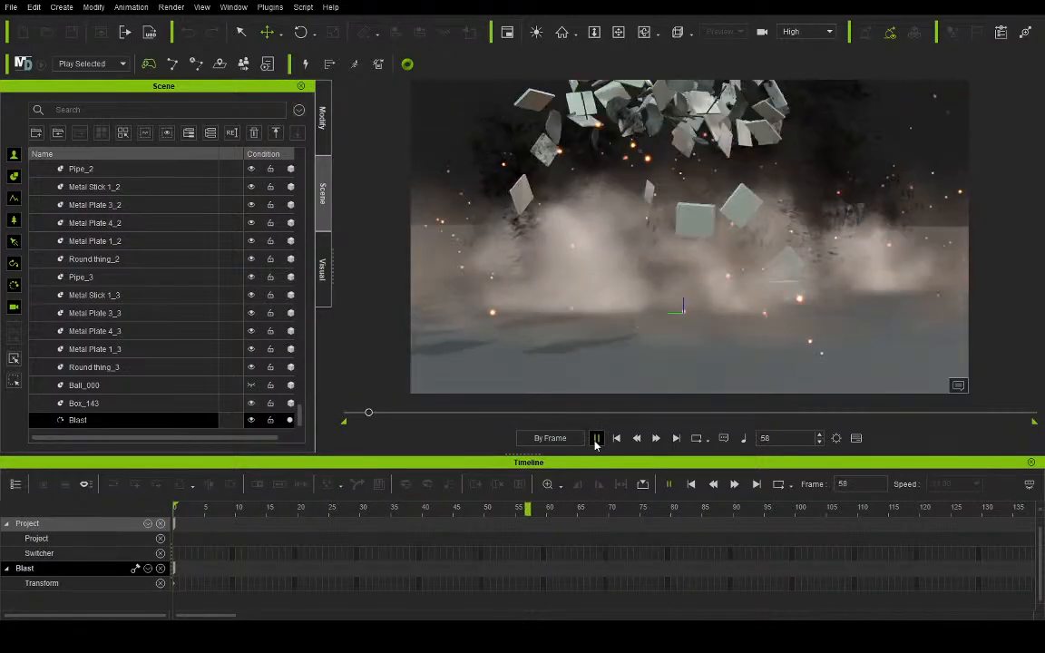
pyautogui.click(596, 440)
pyautogui.click(616, 439)
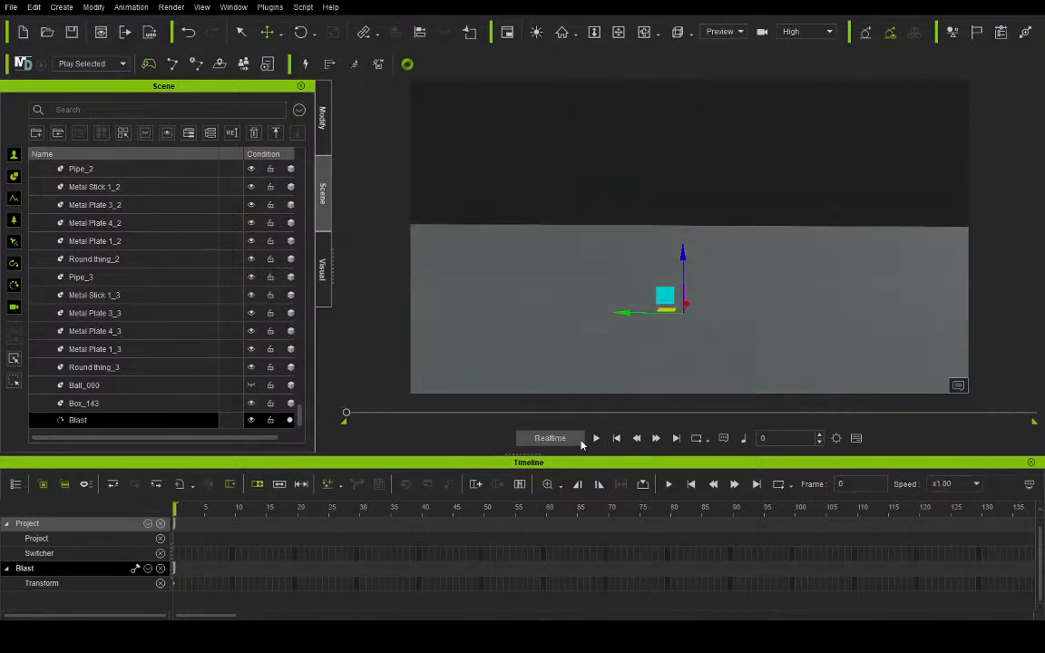
# Step: Switch playback back to Realtime, play the blast with the debris twice, and return to frame 0 after each run
pyautogui.click(550, 439)
pyautogui.click(596, 439)
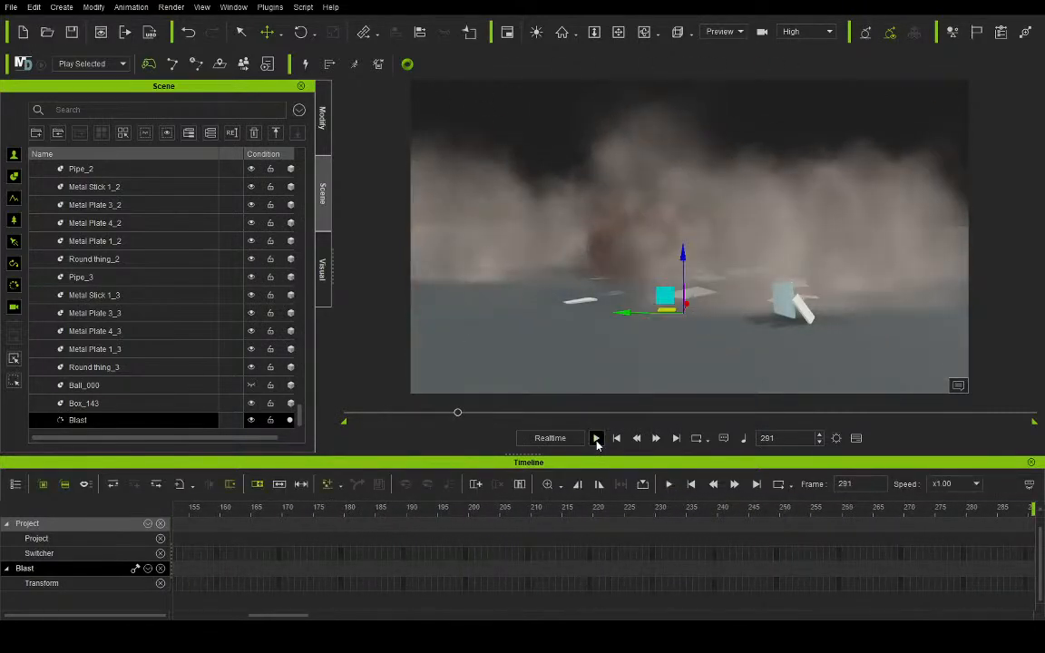
pyautogui.click(597, 440)
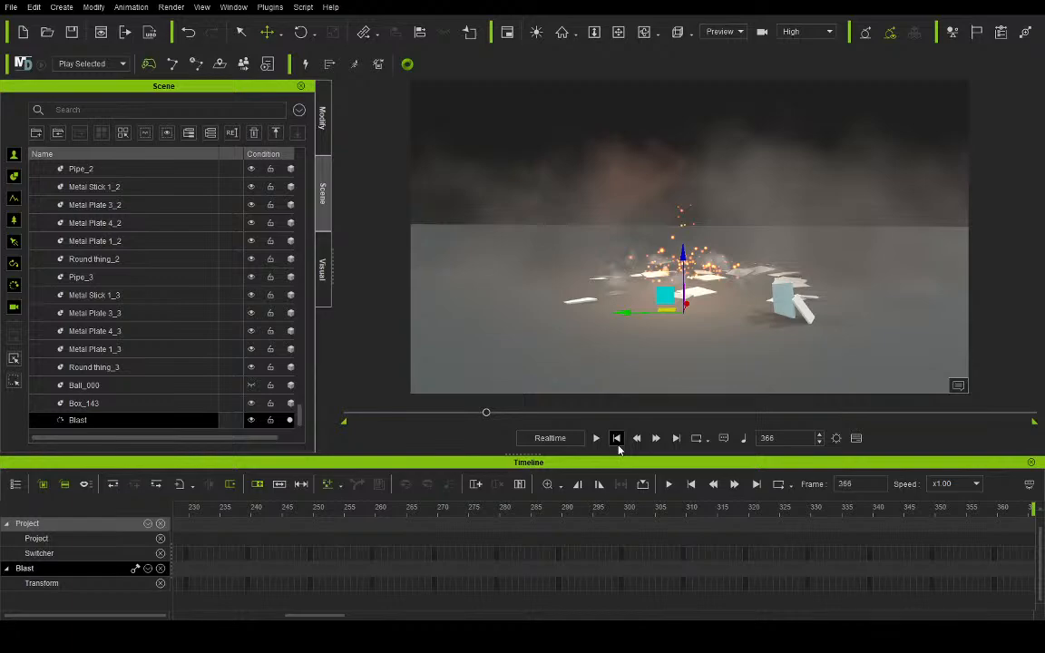
pyautogui.click(616, 439)
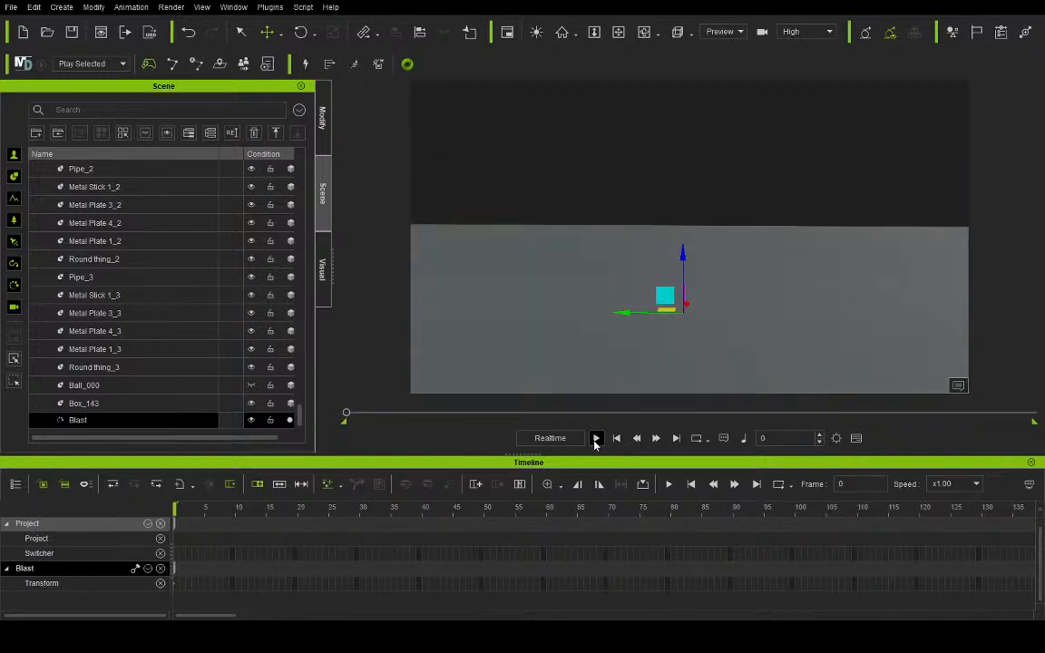
pyautogui.click(596, 438)
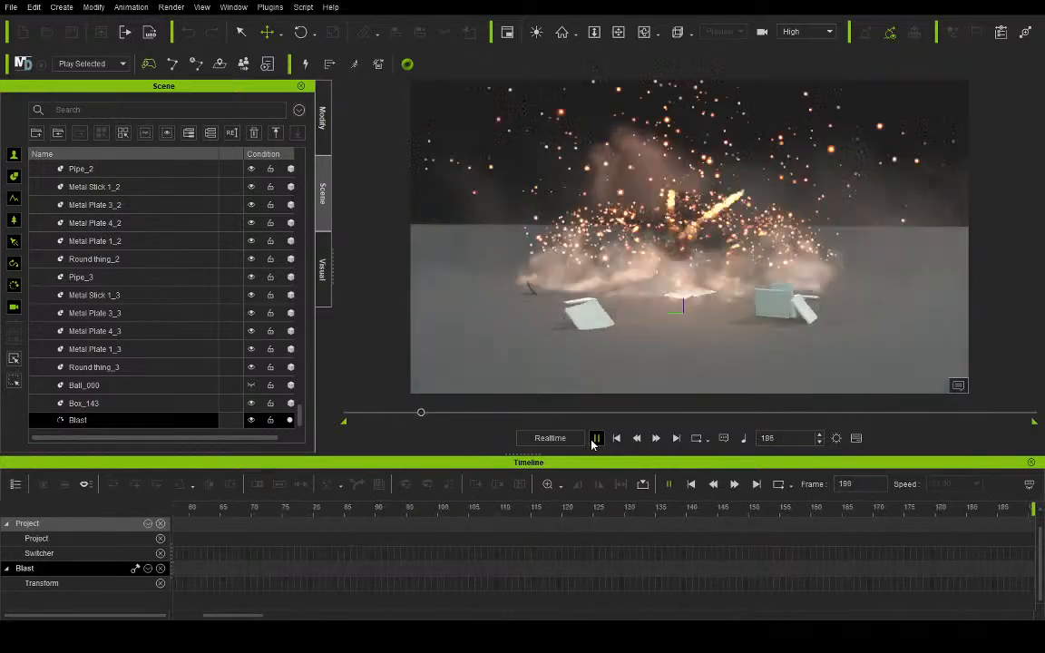
pyautogui.click(595, 438)
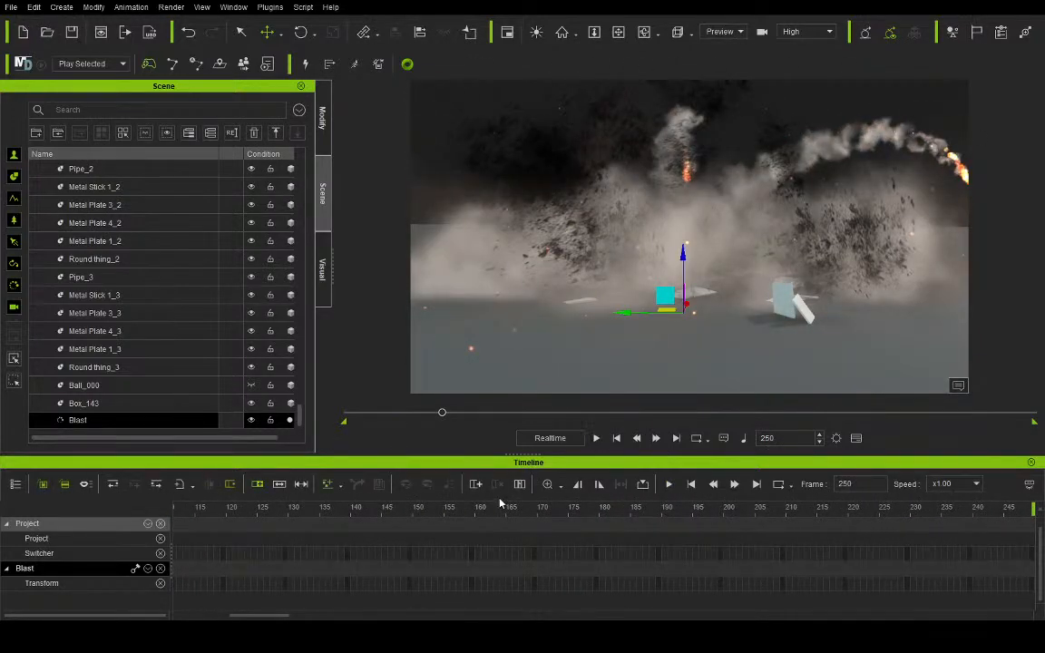
pyautogui.click(616, 439)
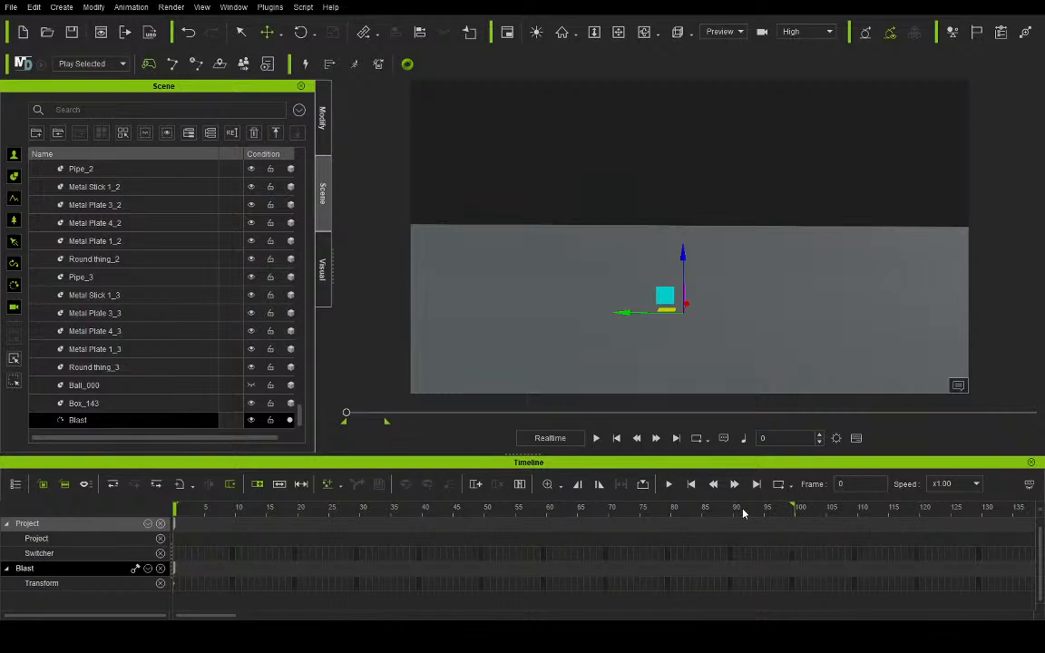
# Step: Play the blast repeatedly within the range ending at frame 100, pause it partway, and return to frame 0
pyautogui.click(596, 438)
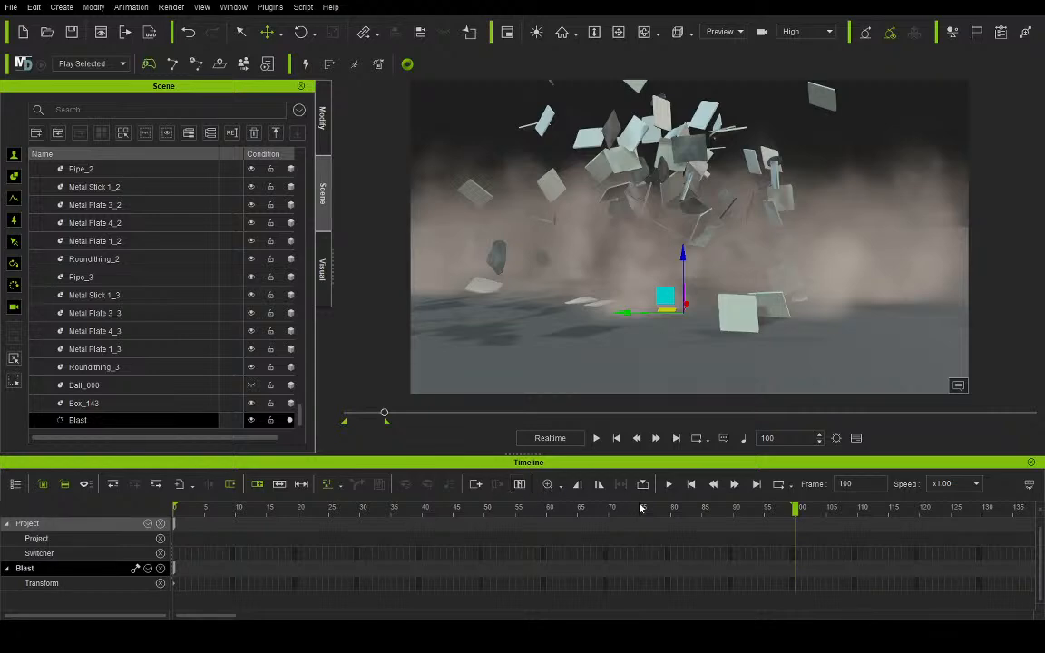
pyautogui.click(598, 438)
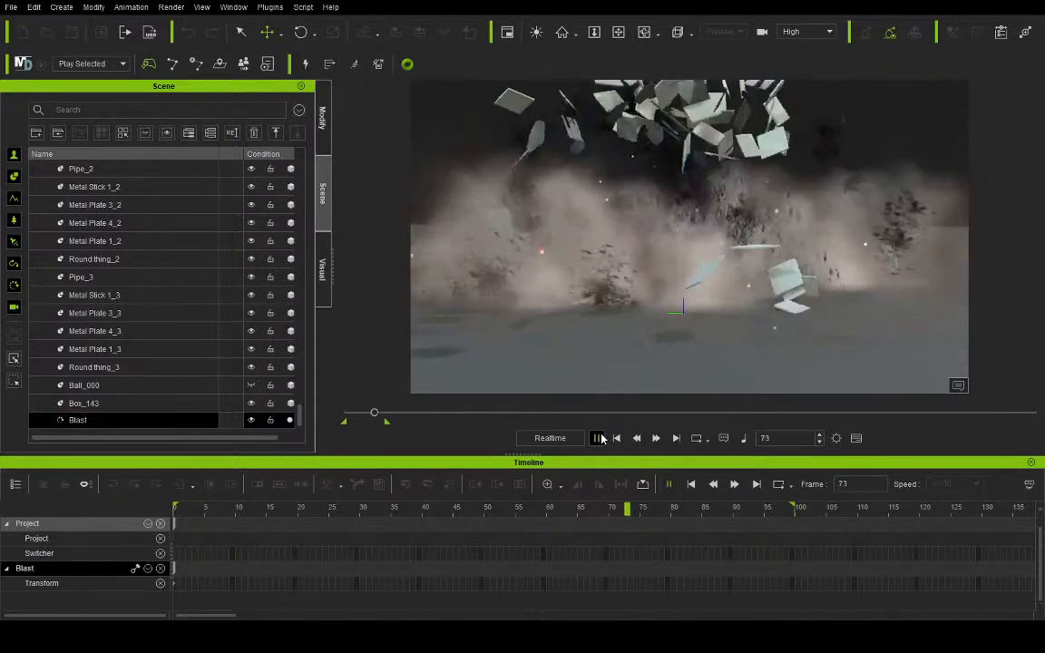
pyautogui.click(598, 438)
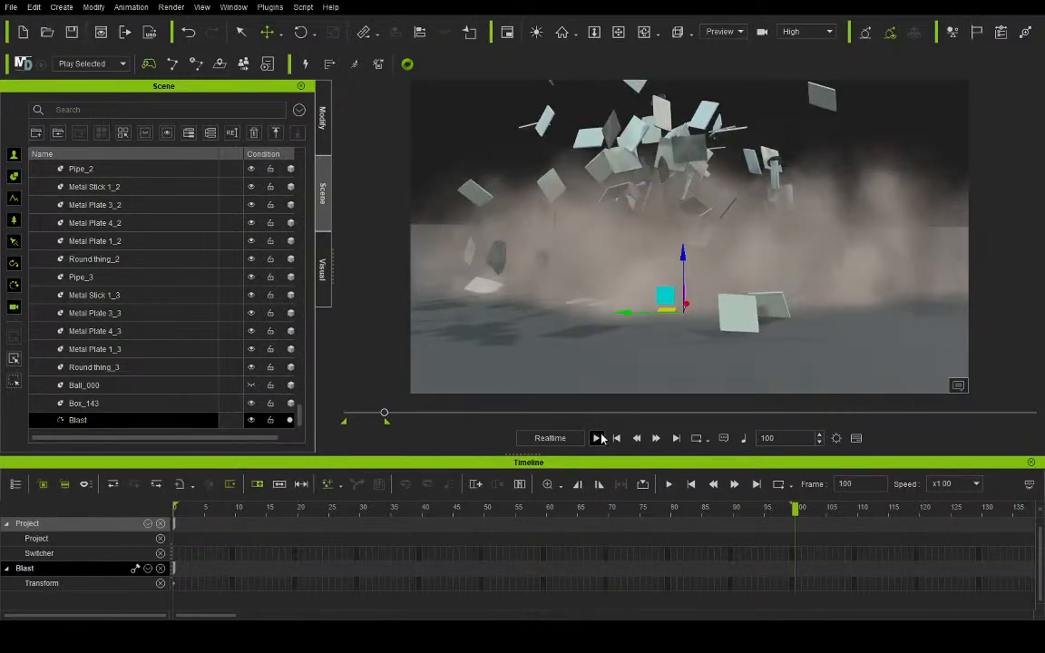
pyautogui.click(599, 437)
pyautogui.click(600, 437)
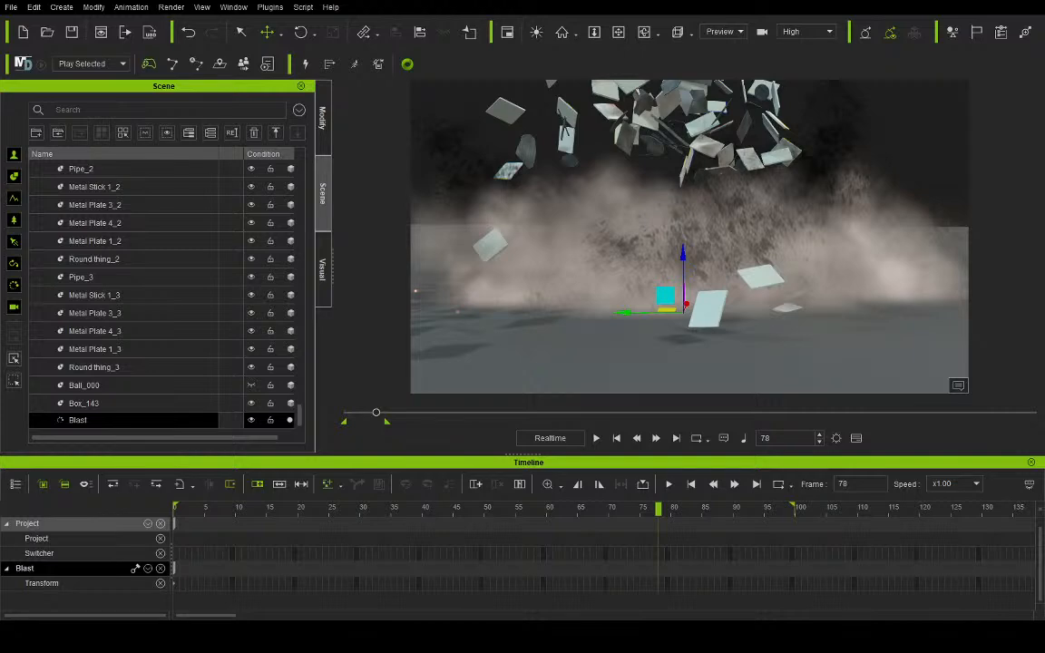
pyautogui.click(616, 438)
# Step: Replay the 100-frame blast range several more times, rewinding to frame 0 between runs, to compare smoke and debris
pyautogui.click(595, 438)
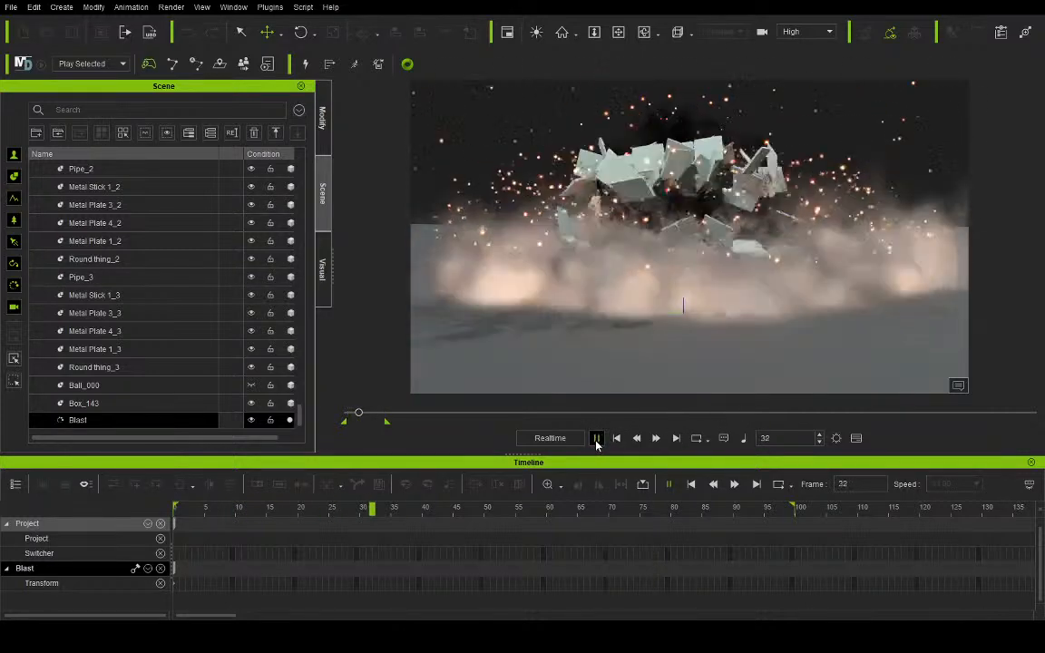
pyautogui.click(596, 440)
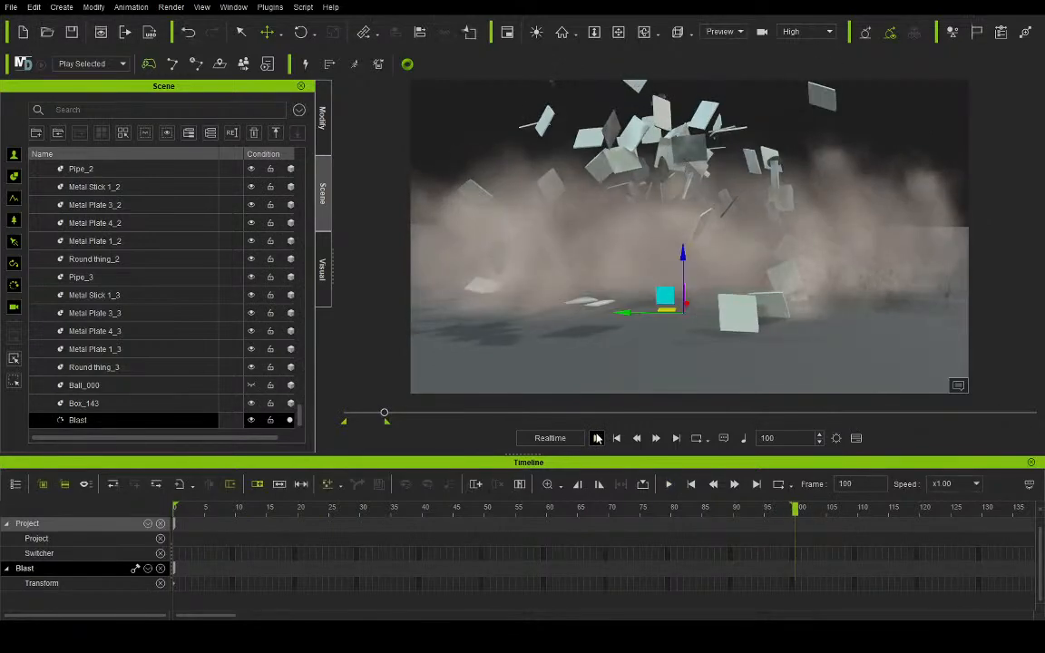
pyautogui.click(596, 439)
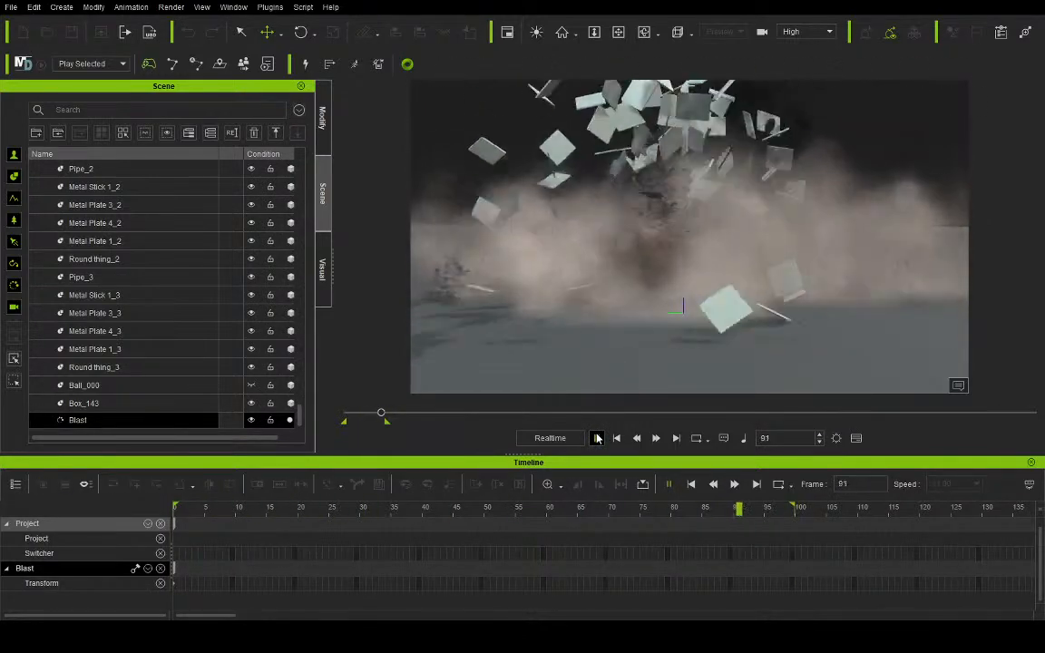
pyautogui.click(596, 438)
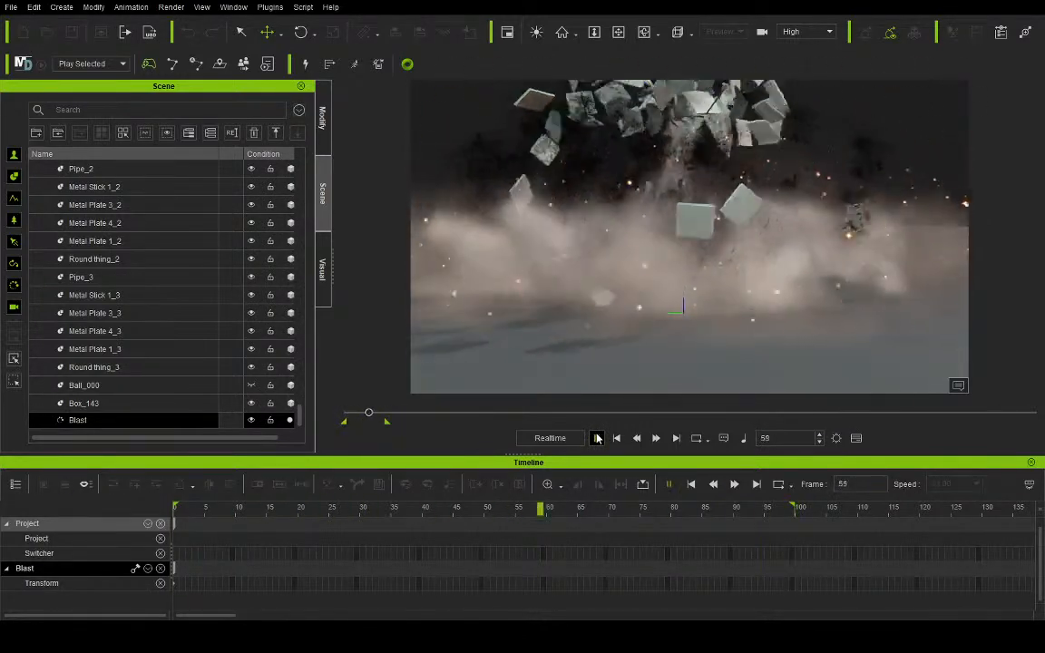
pyautogui.click(596, 438)
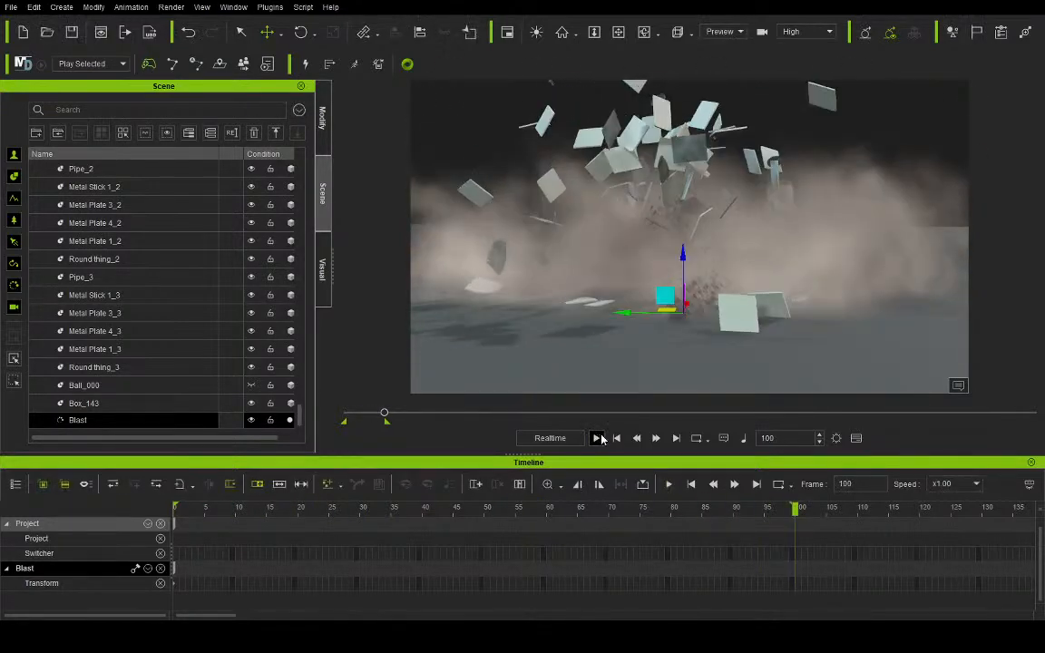
pyautogui.click(617, 439)
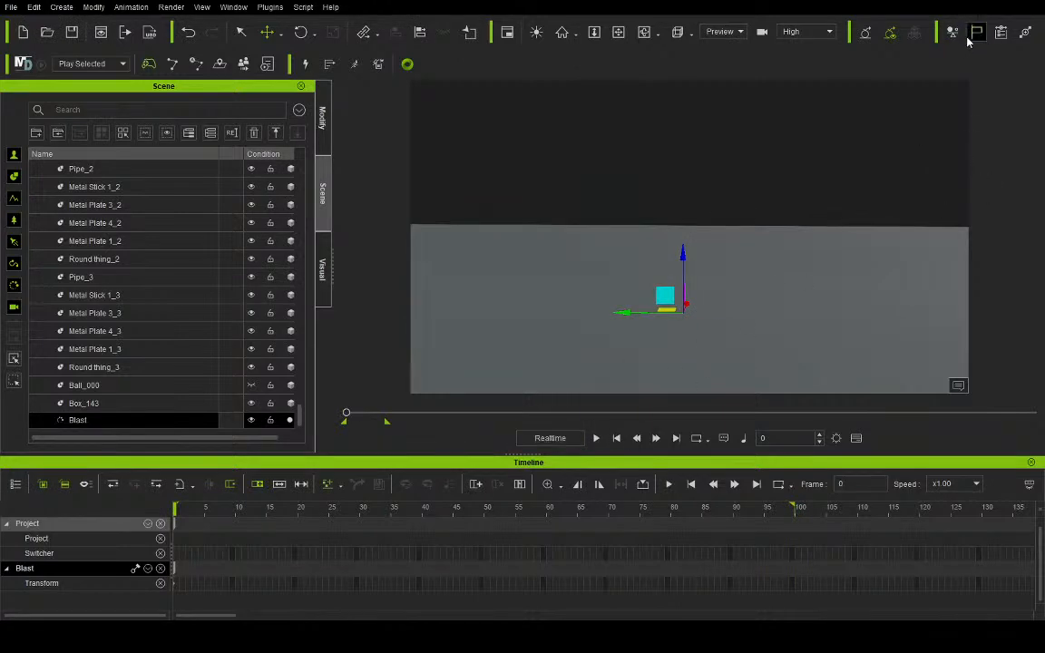
pyautogui.click(596, 438)
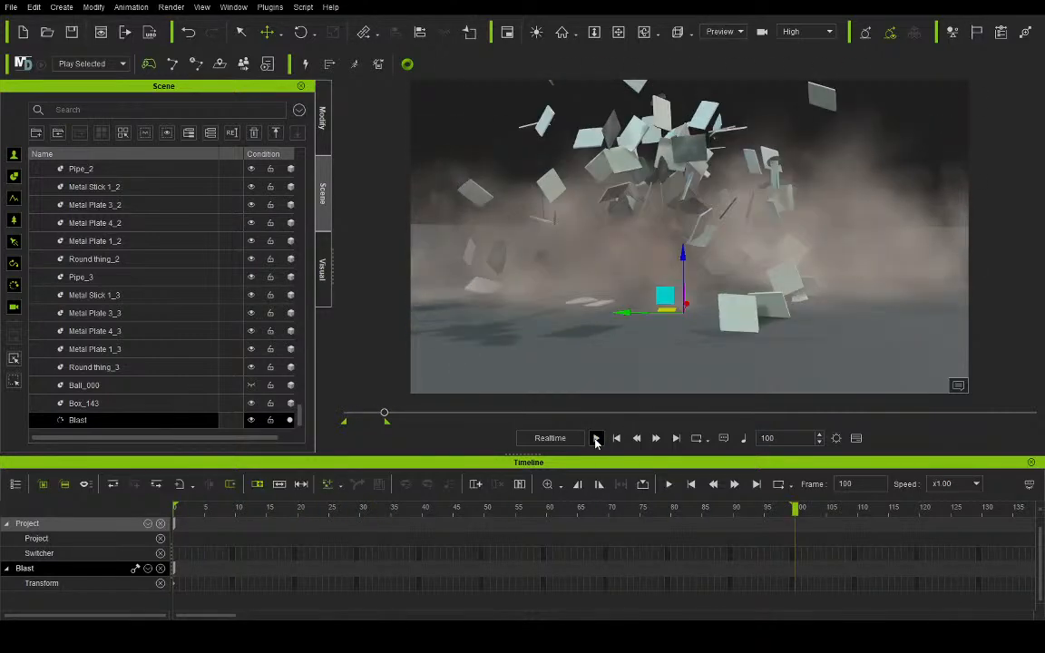
pyautogui.click(596, 438)
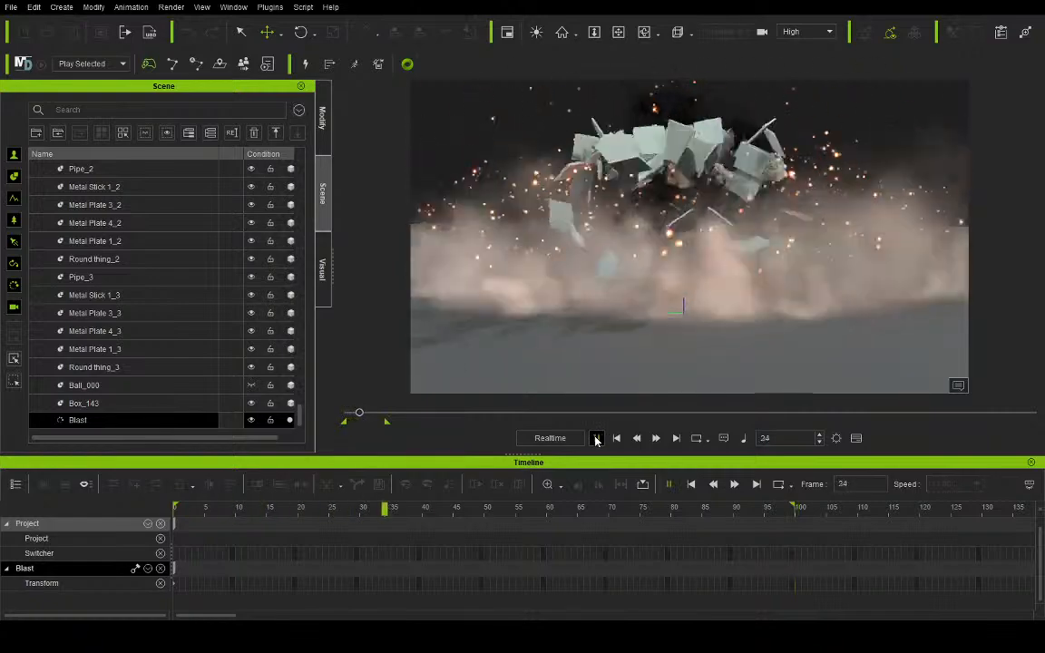
pyautogui.click(596, 439)
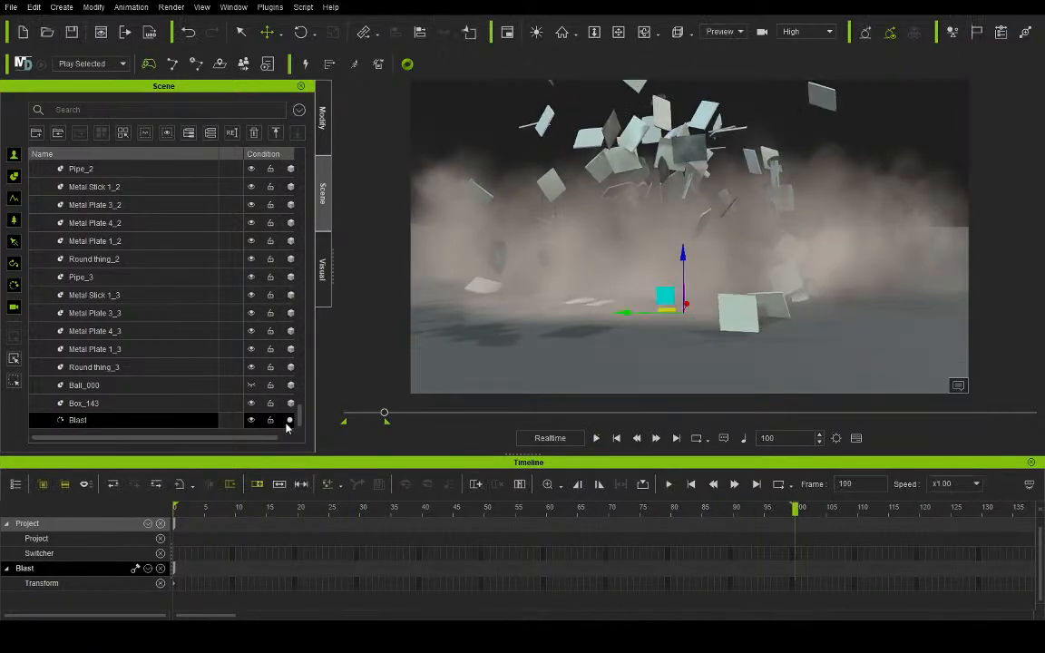
# Step: Move to frame 130, extend the playback range's end to frame 131, and play the longer blast
pyautogui.click(985, 509)
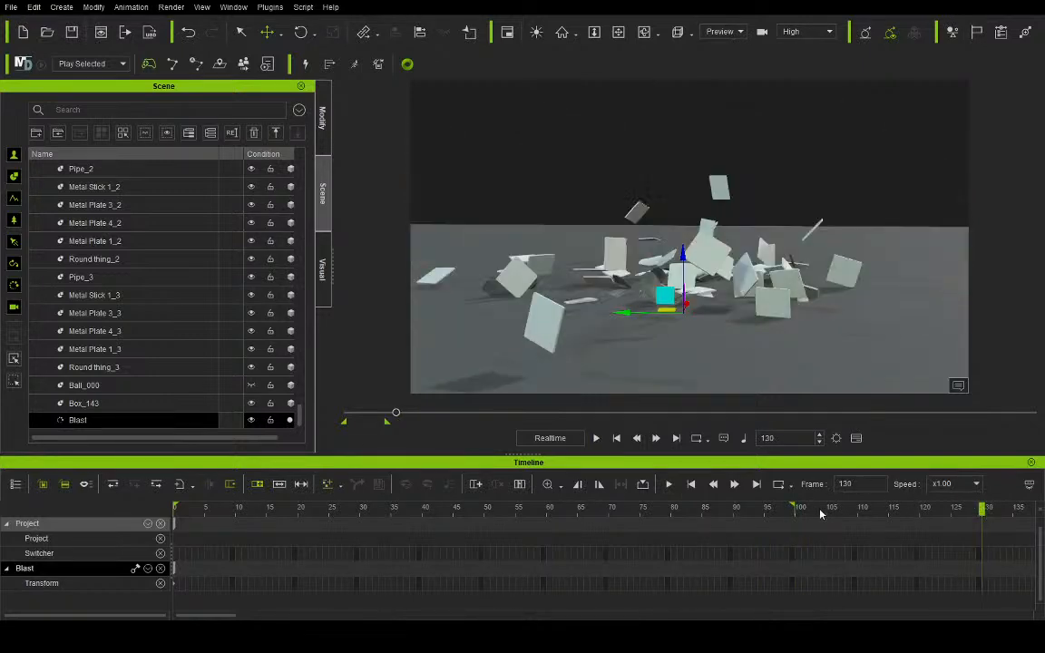
pyautogui.click(597, 438)
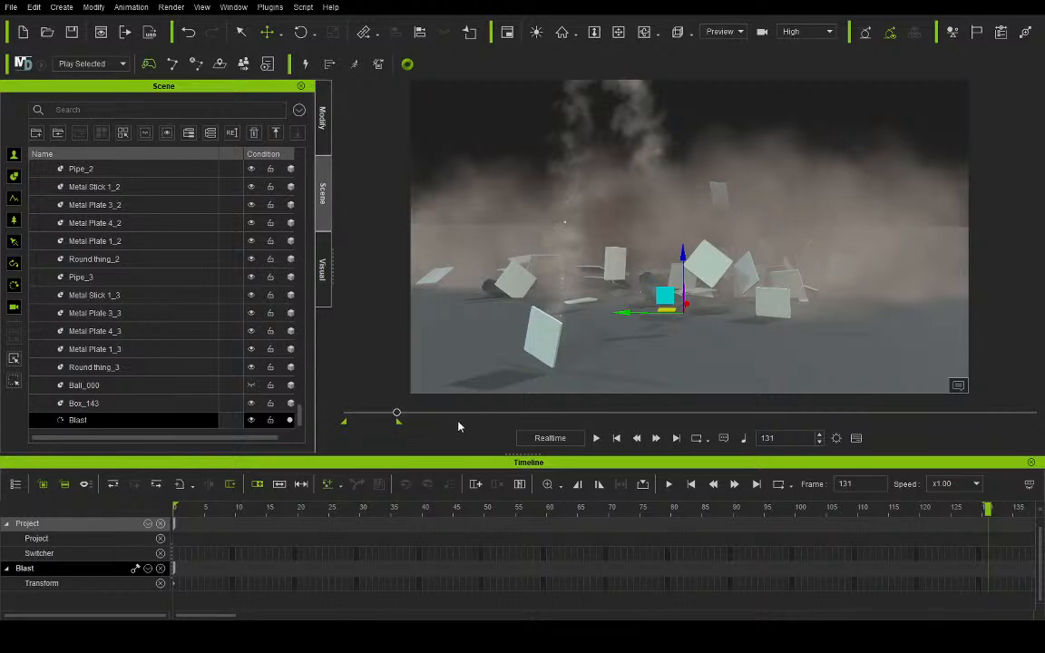
# Step: Rewind to frame 0 and play the blast with the flying debris through frame 131 several times in a row
pyautogui.moveTo(393, 418); pyautogui.dragTo(346, 418)
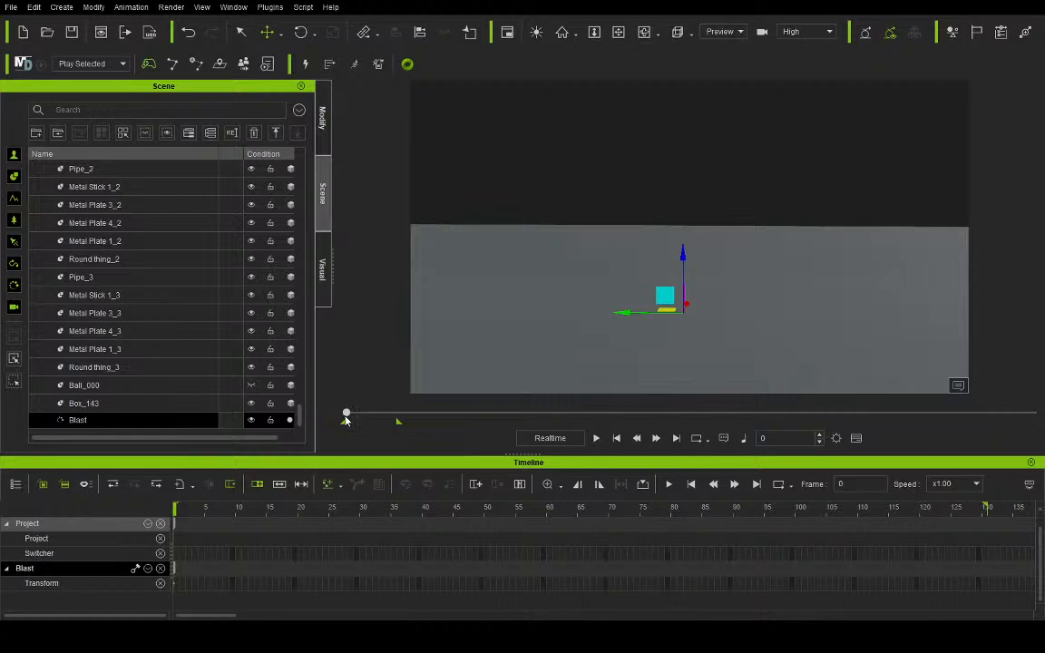
pyautogui.click(597, 440)
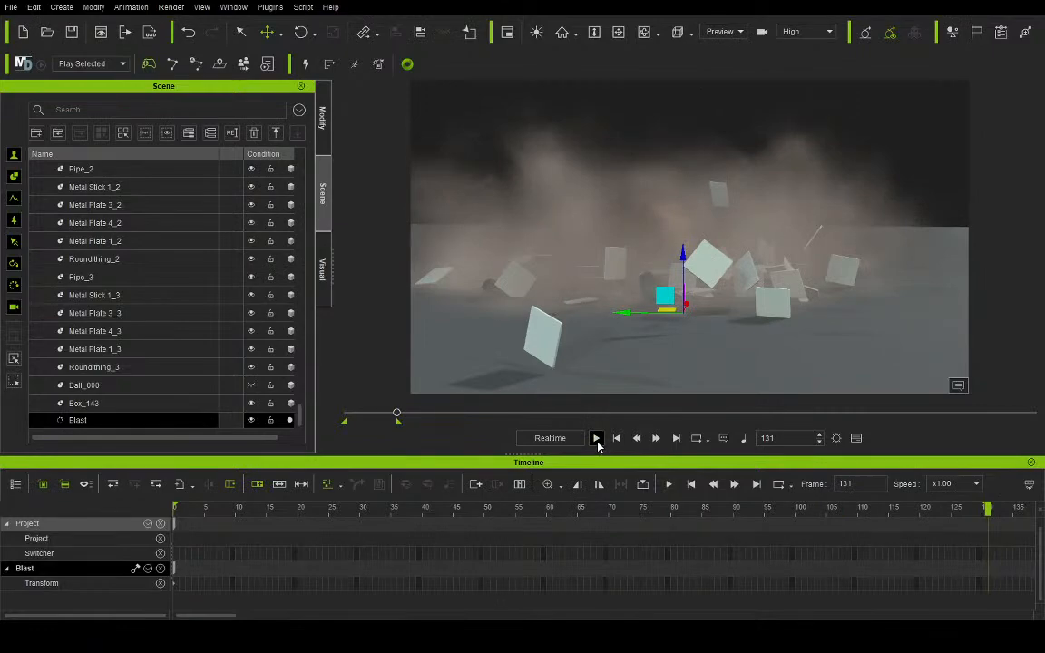
pyautogui.click(597, 441)
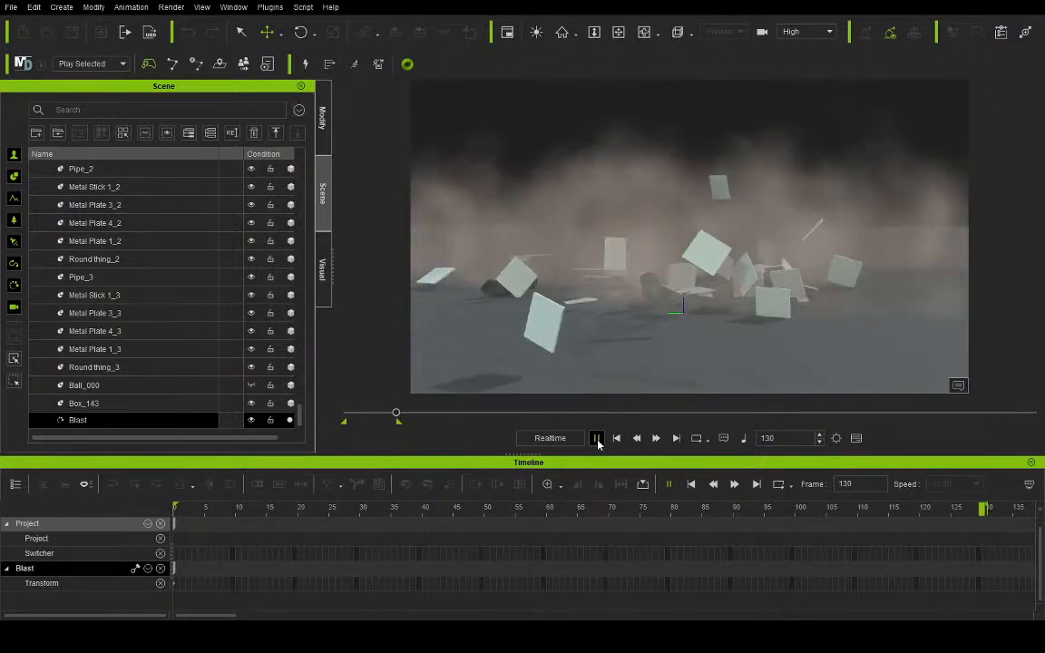
pyautogui.click(597, 439)
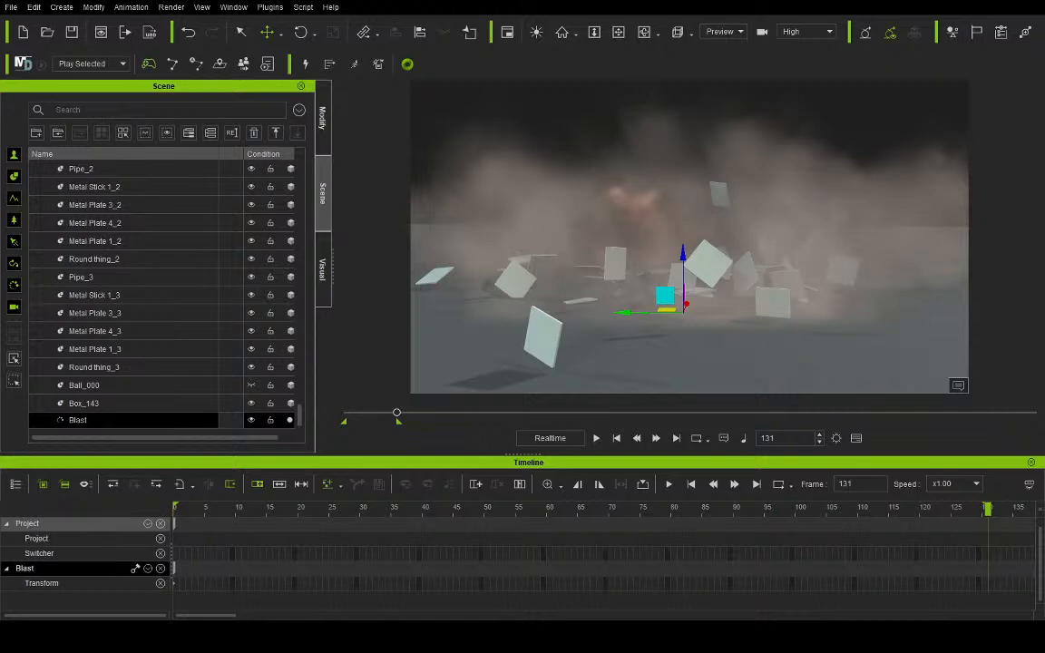
pyautogui.click(263, 240)
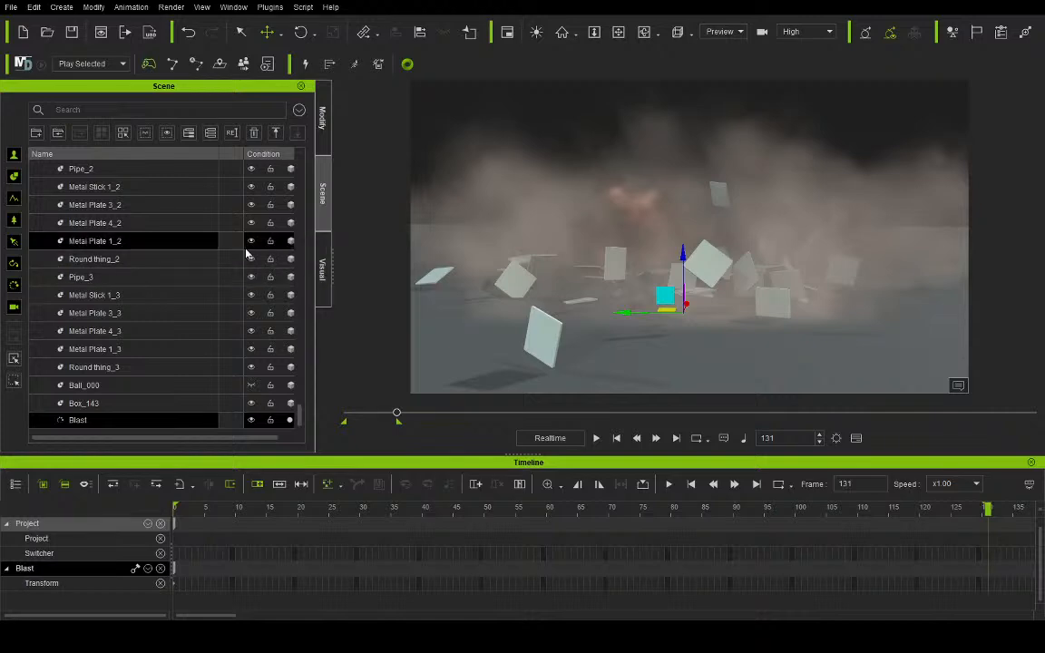
pyautogui.click(199, 169)
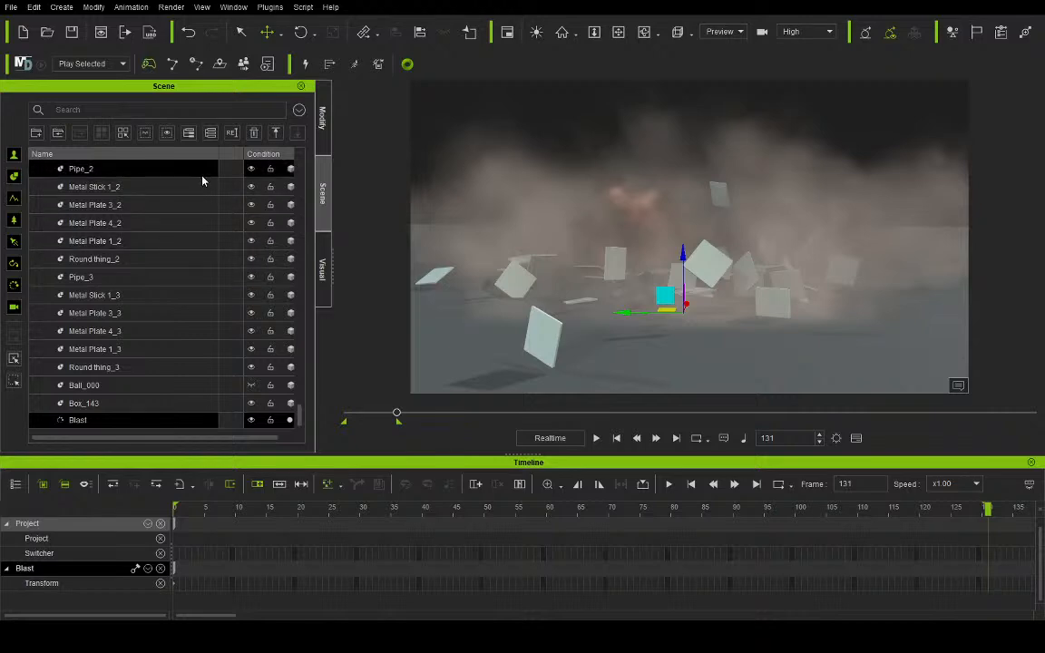